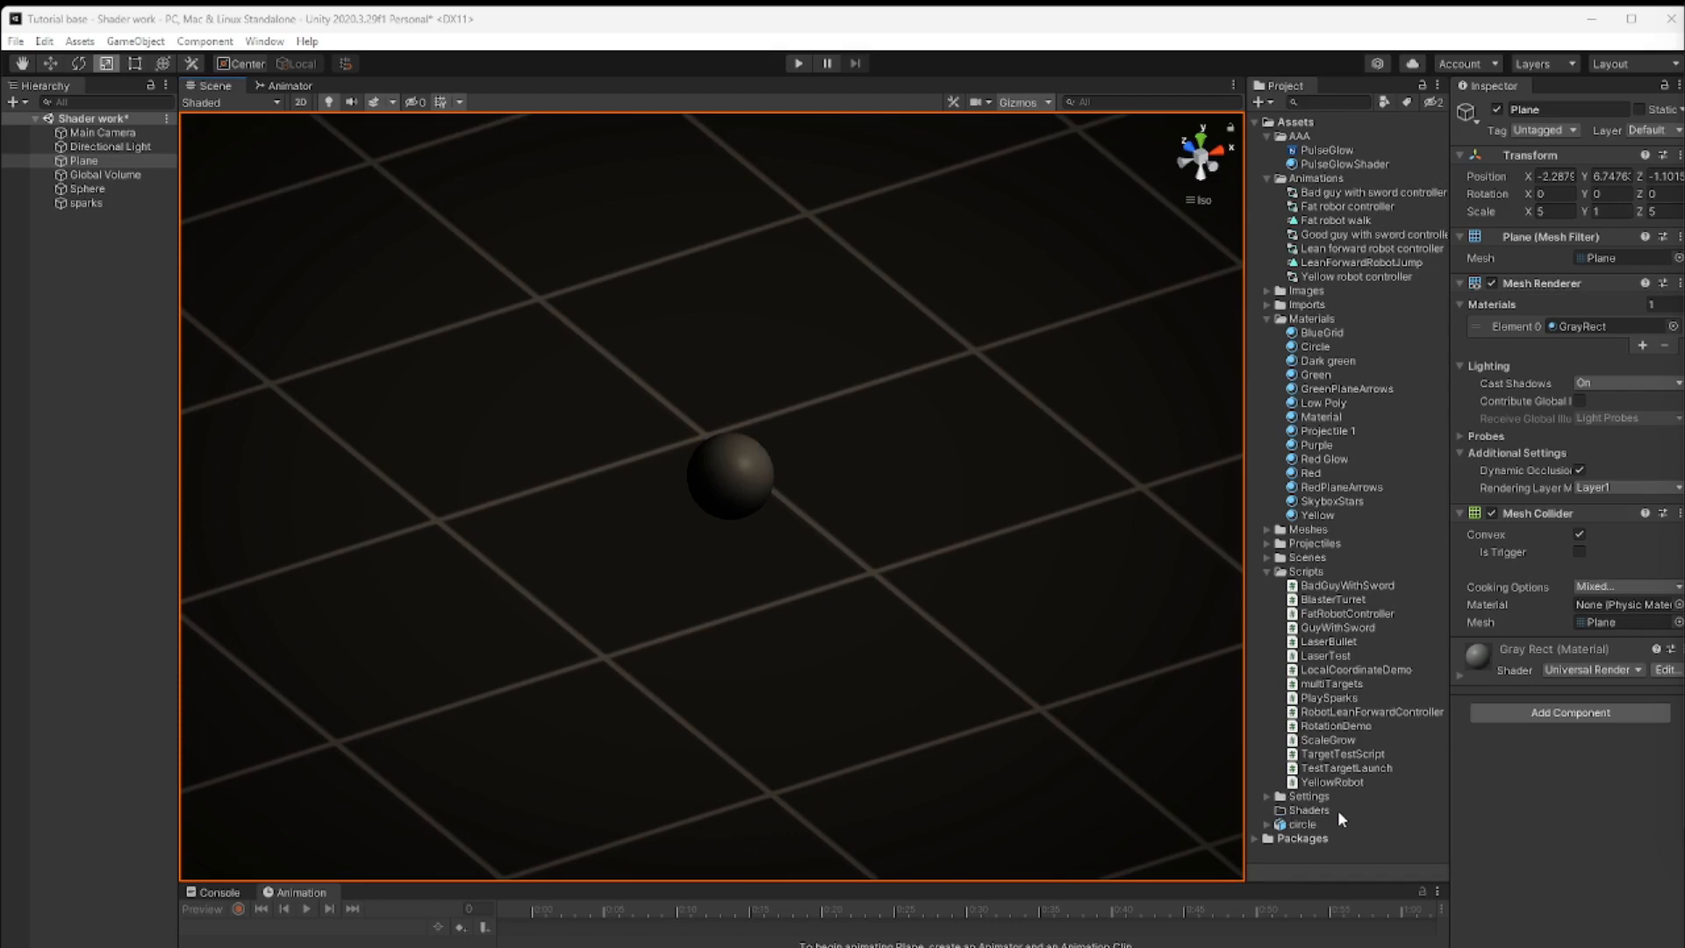
# Create a URP Lit Shader Graph in the Shaders folder and name it SimpleGlowShader
pyautogui.rightClick(1316, 808)
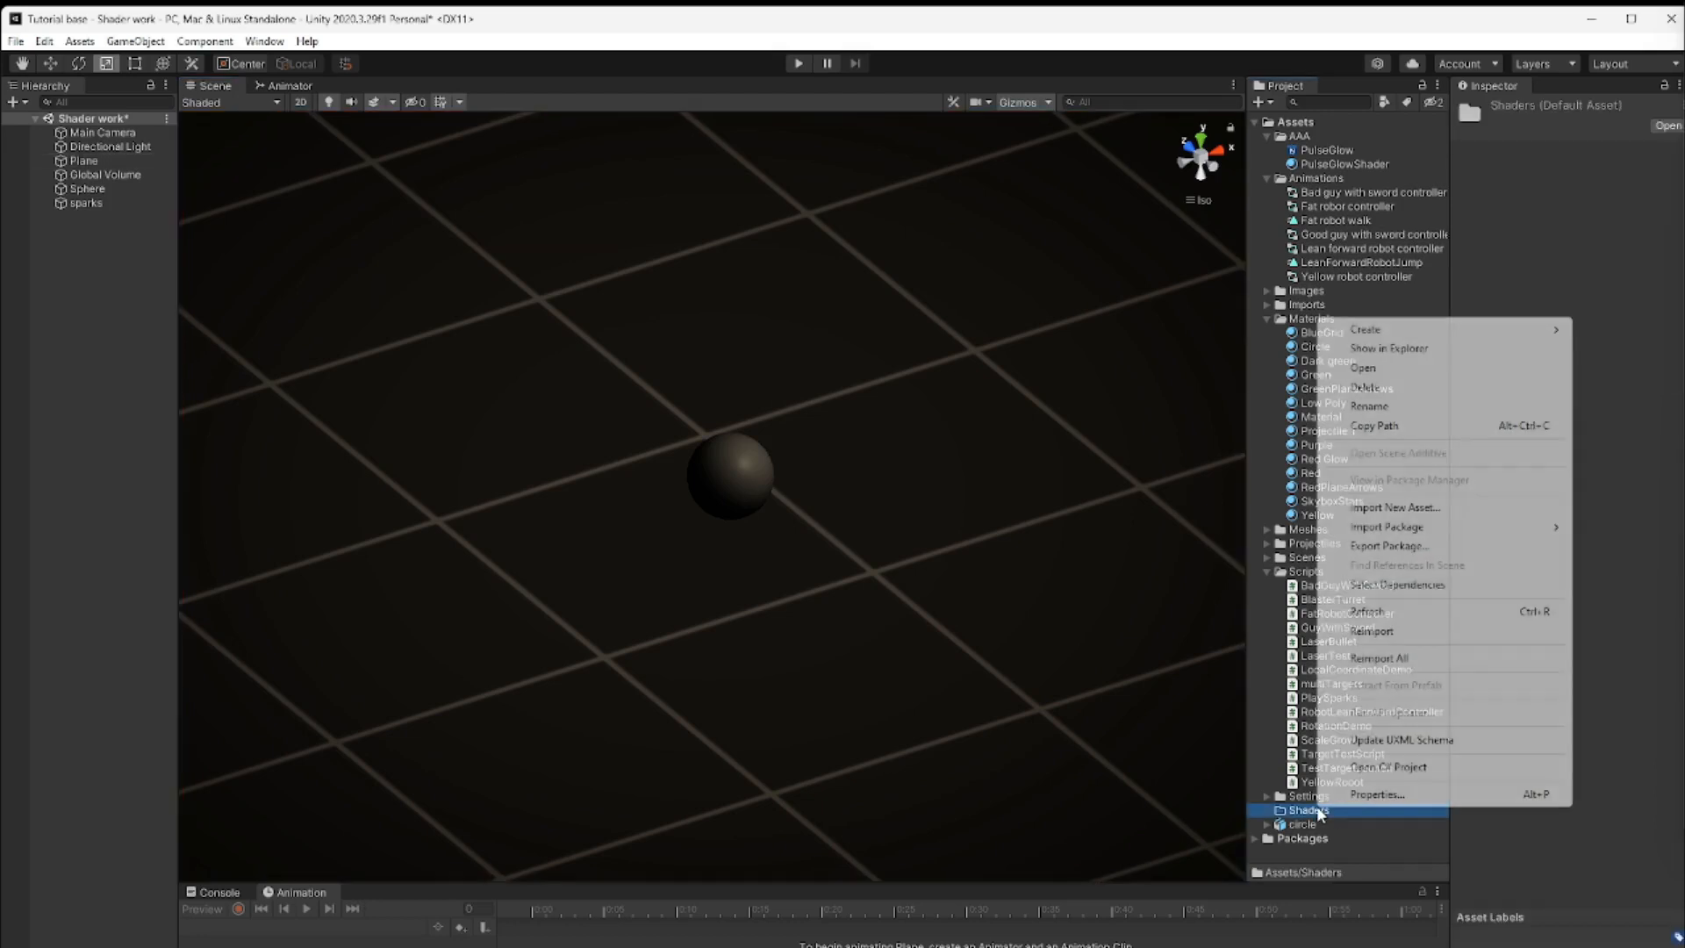
pyautogui.moveTo(1387, 330)
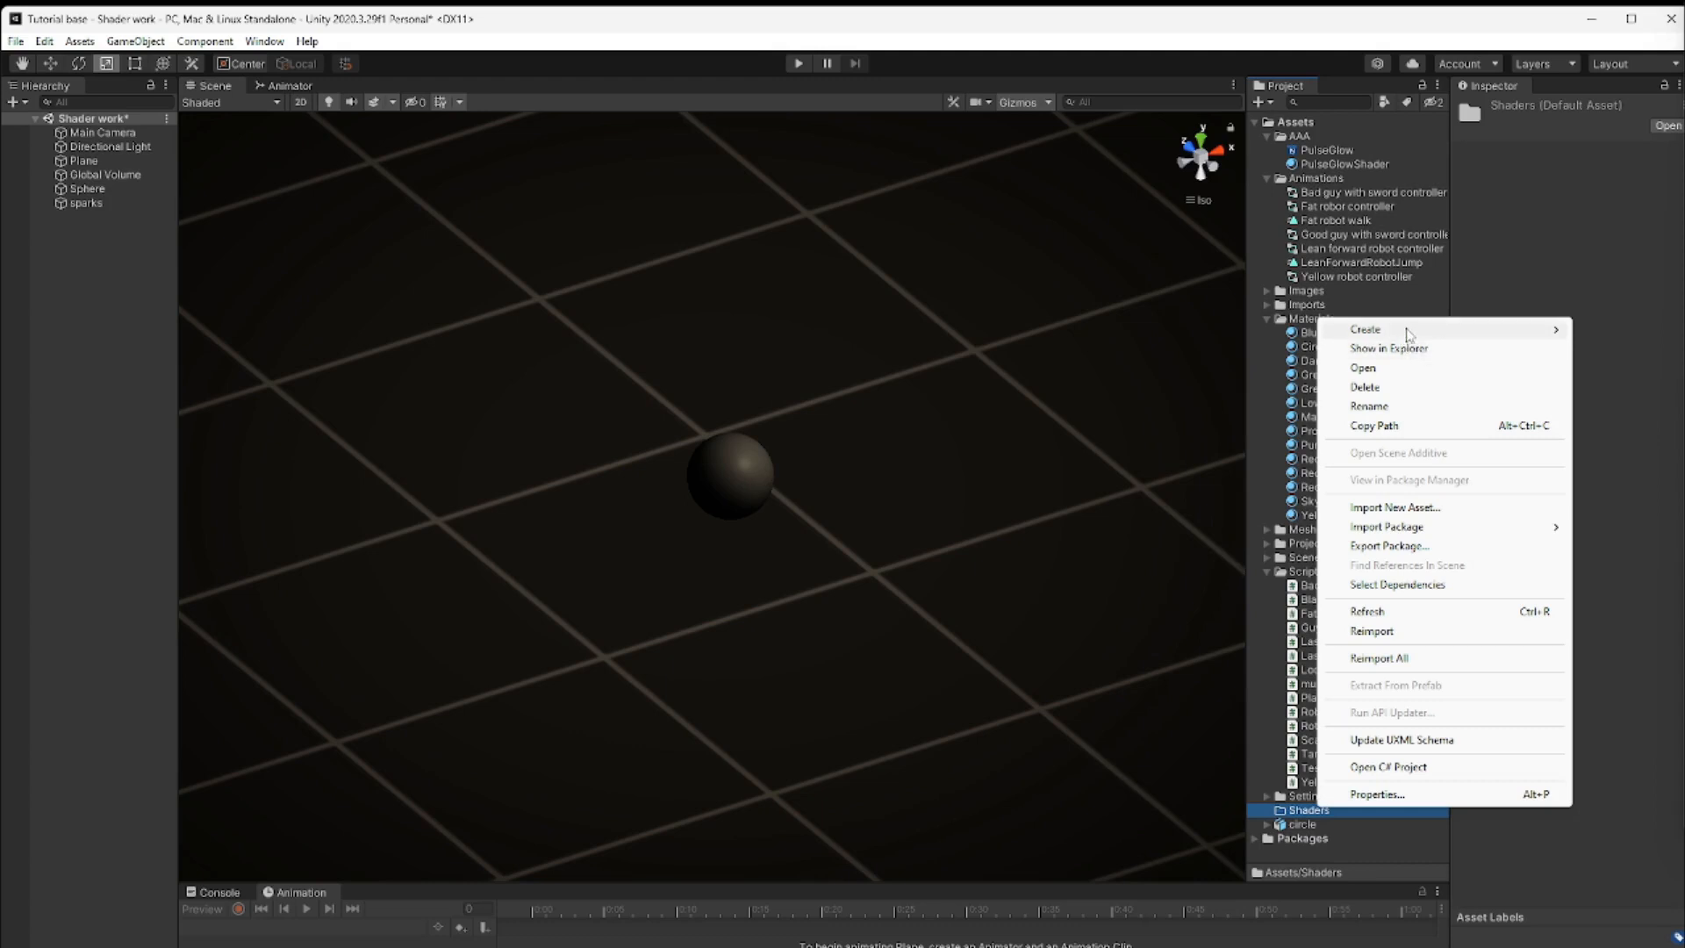
pyautogui.moveTo(1248, 328)
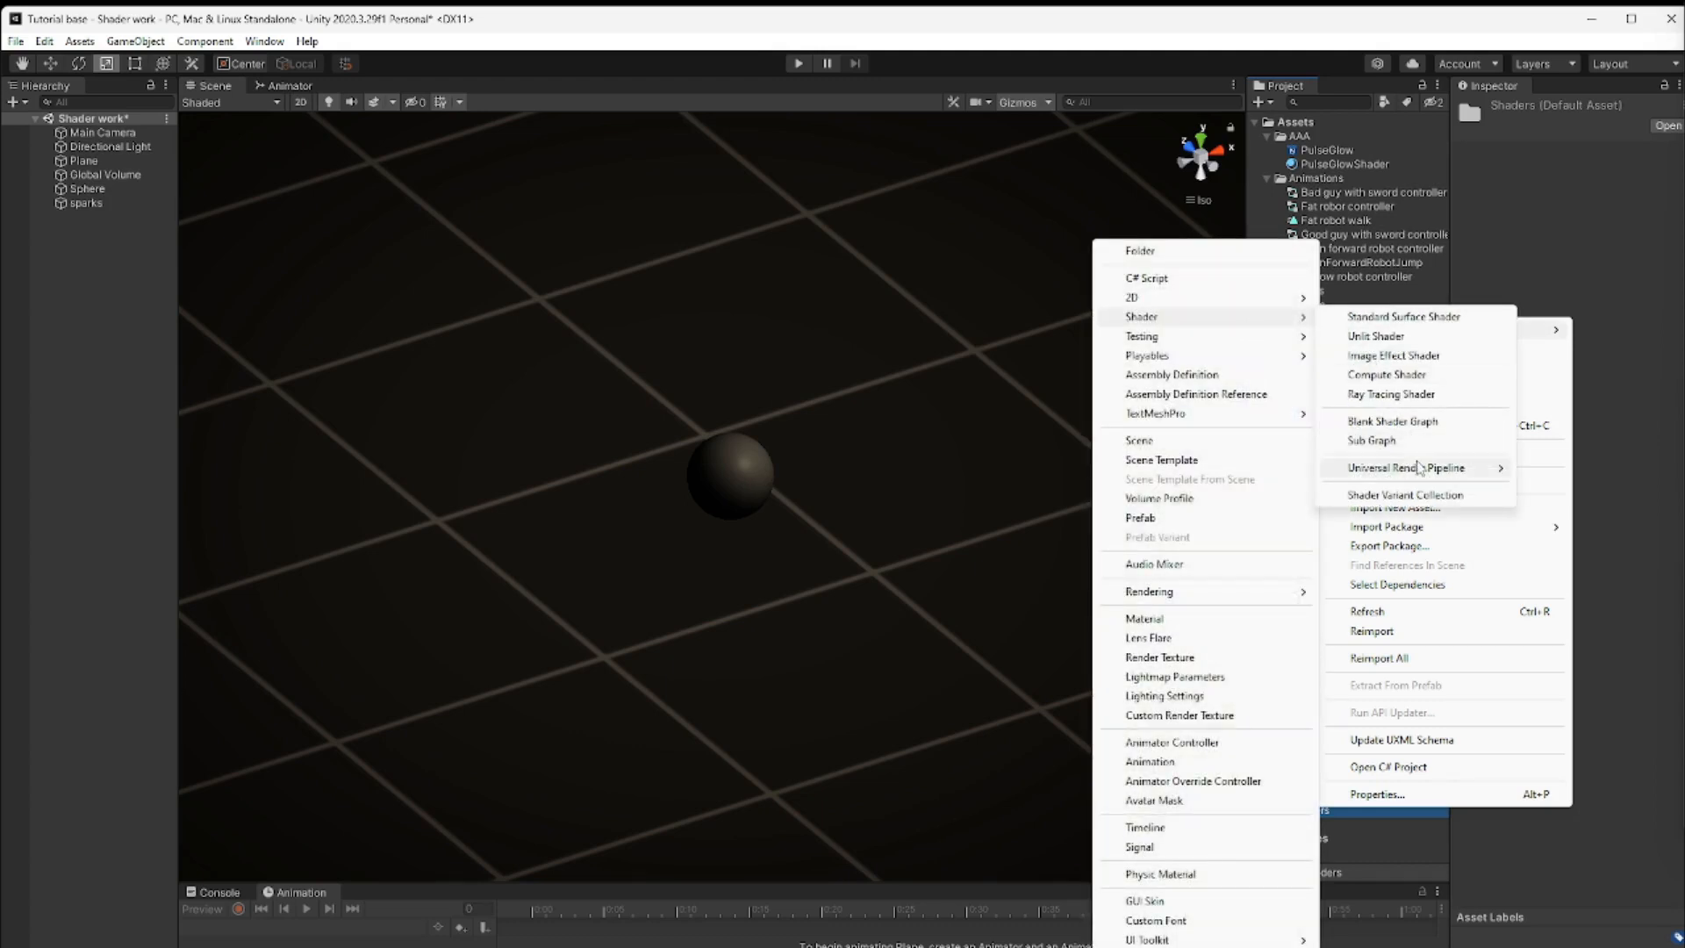
pyautogui.moveTo(1426, 473)
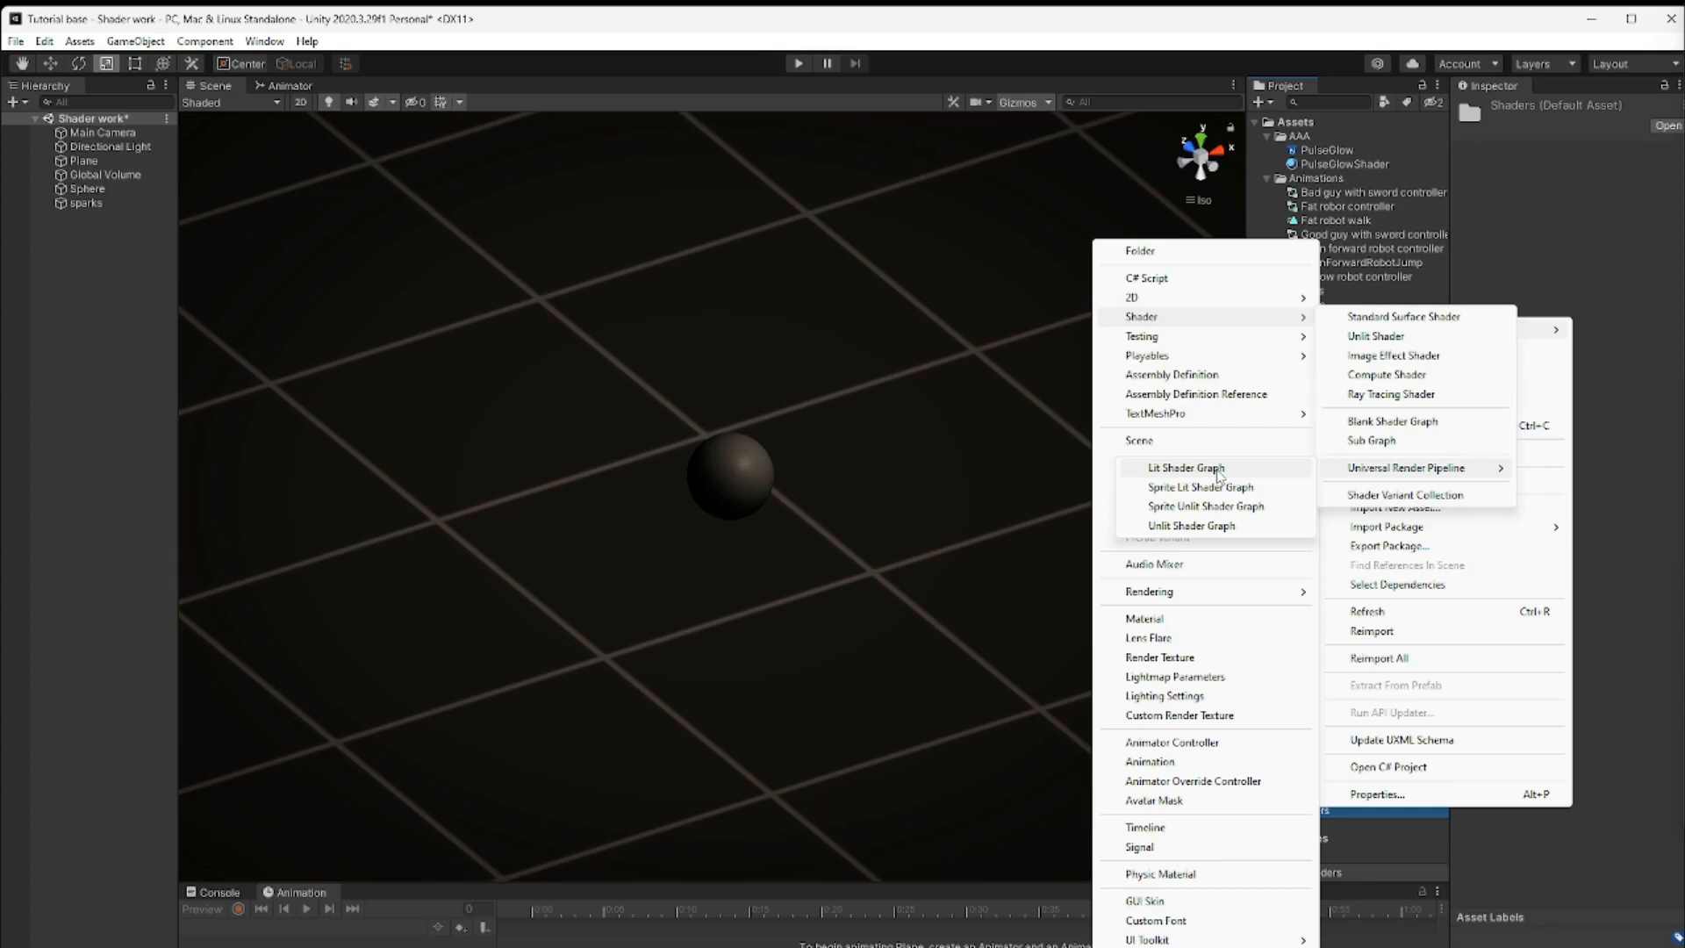
pyautogui.click(1218, 475)
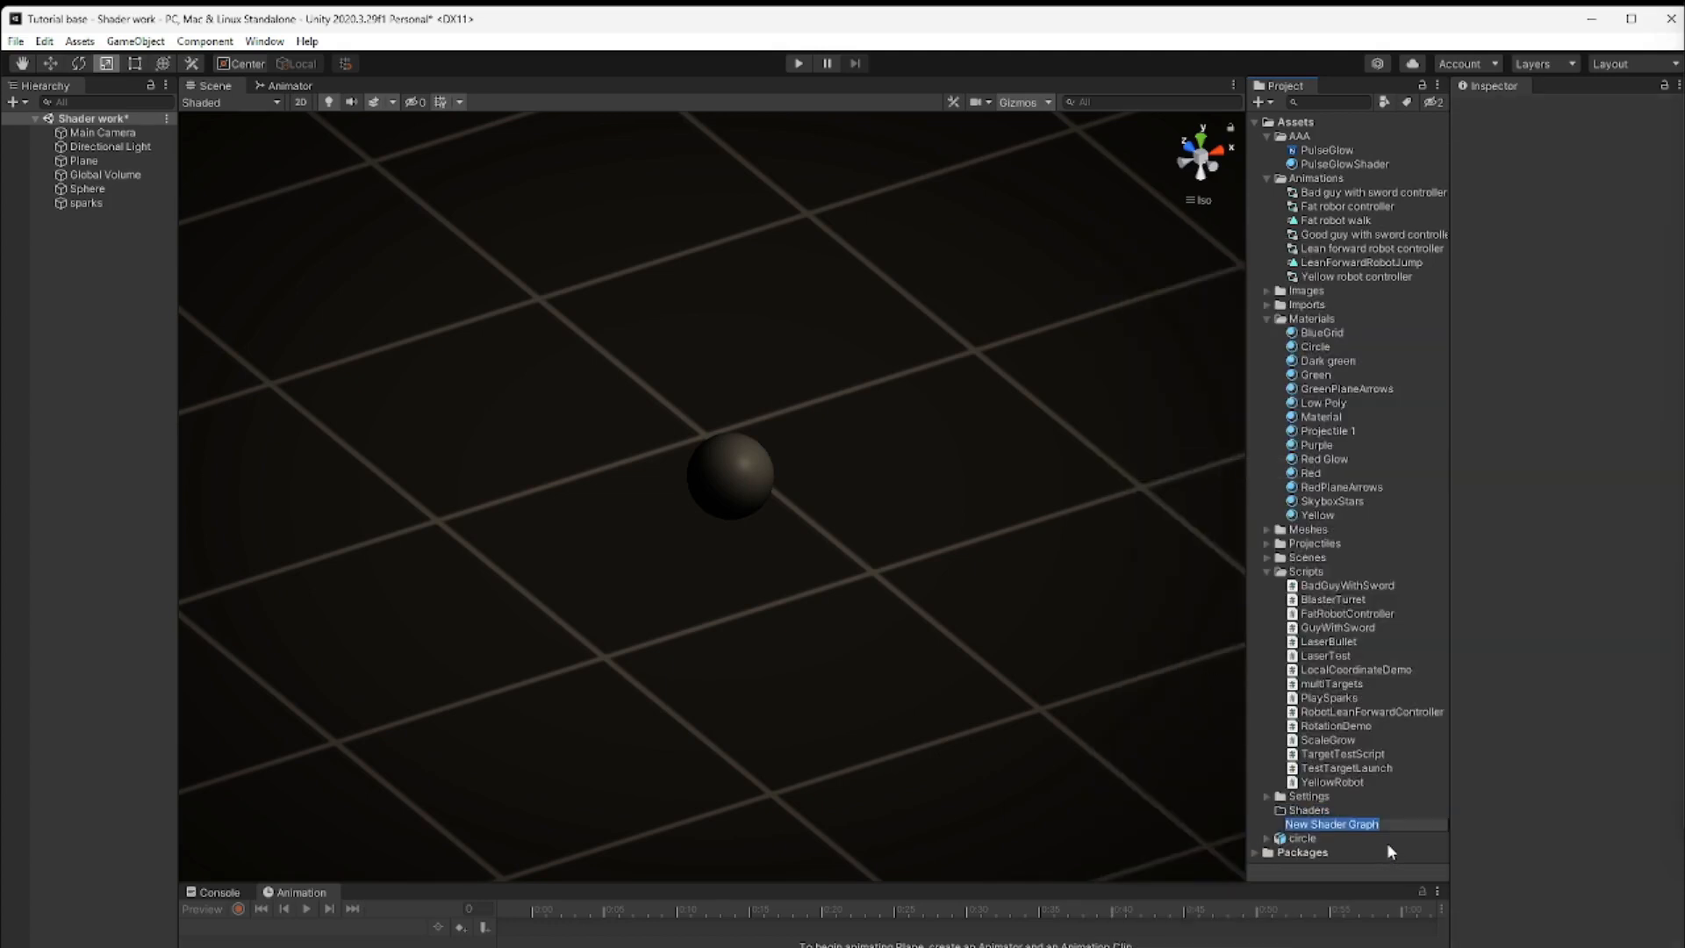
pyautogui.press('BackSpace')
pyautogui.write('Simple')
pyautogui.press('BackSpace')
pyautogui.press('BackSpace')
pyautogui.write('leGlowShader')
pyautogui.press('Return')
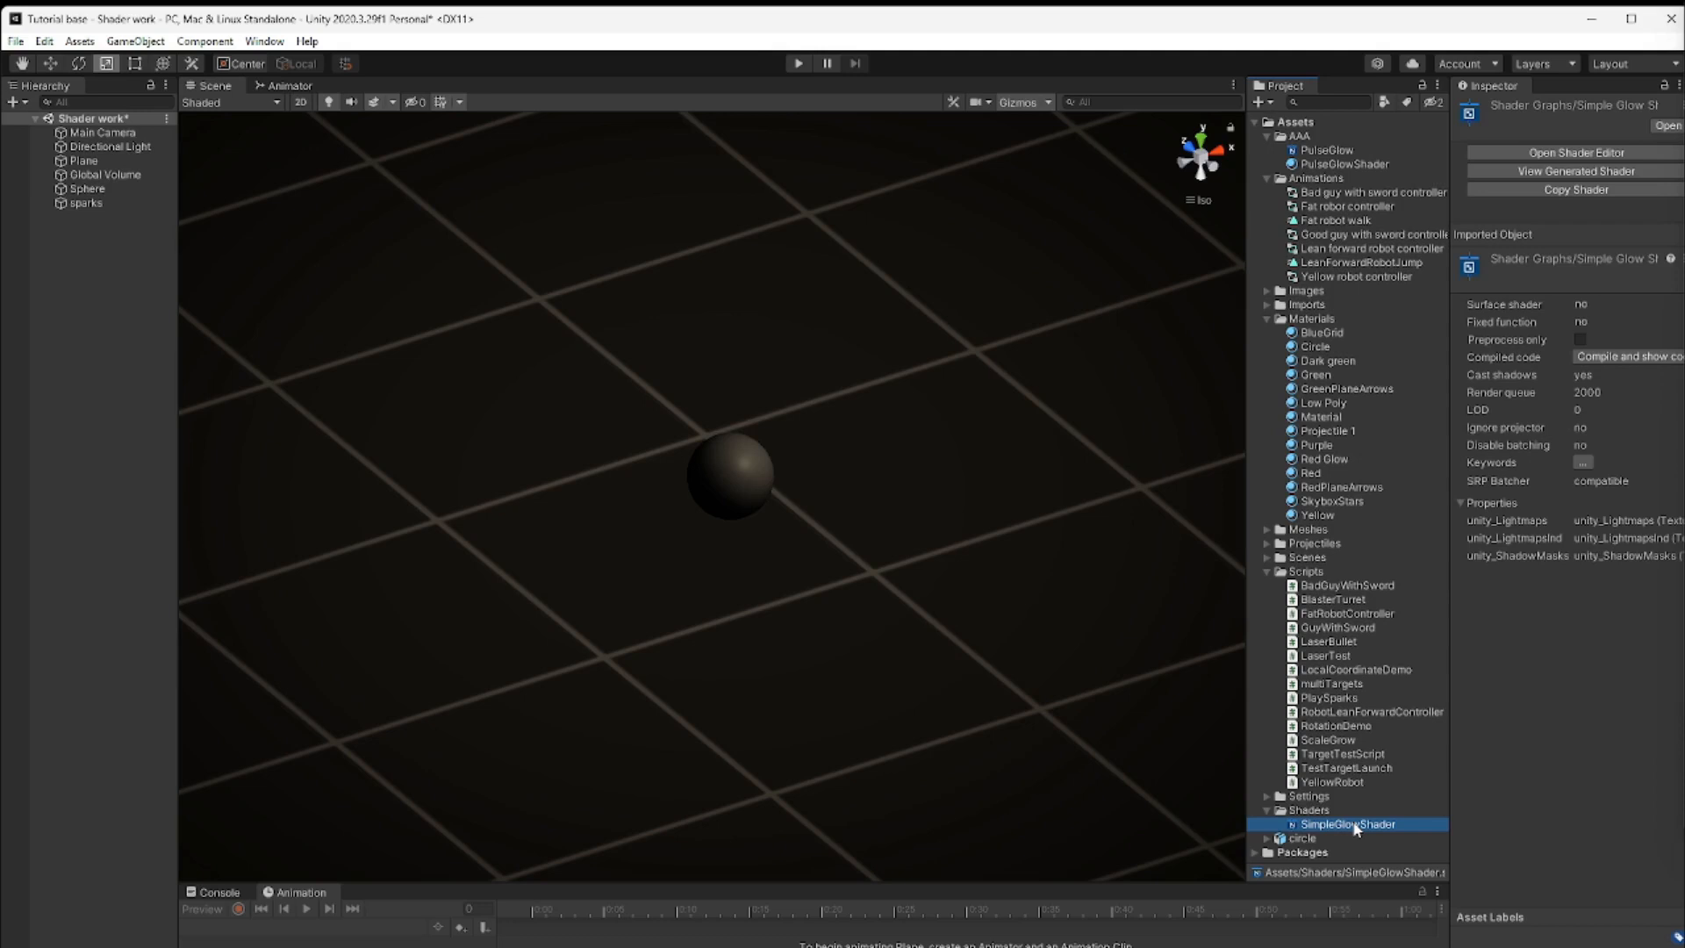
# Open SimpleGlowShader for editing and move the Vertex and Fragment blocks aside to free space in the graph
pyautogui.doubleClick(1355, 825)
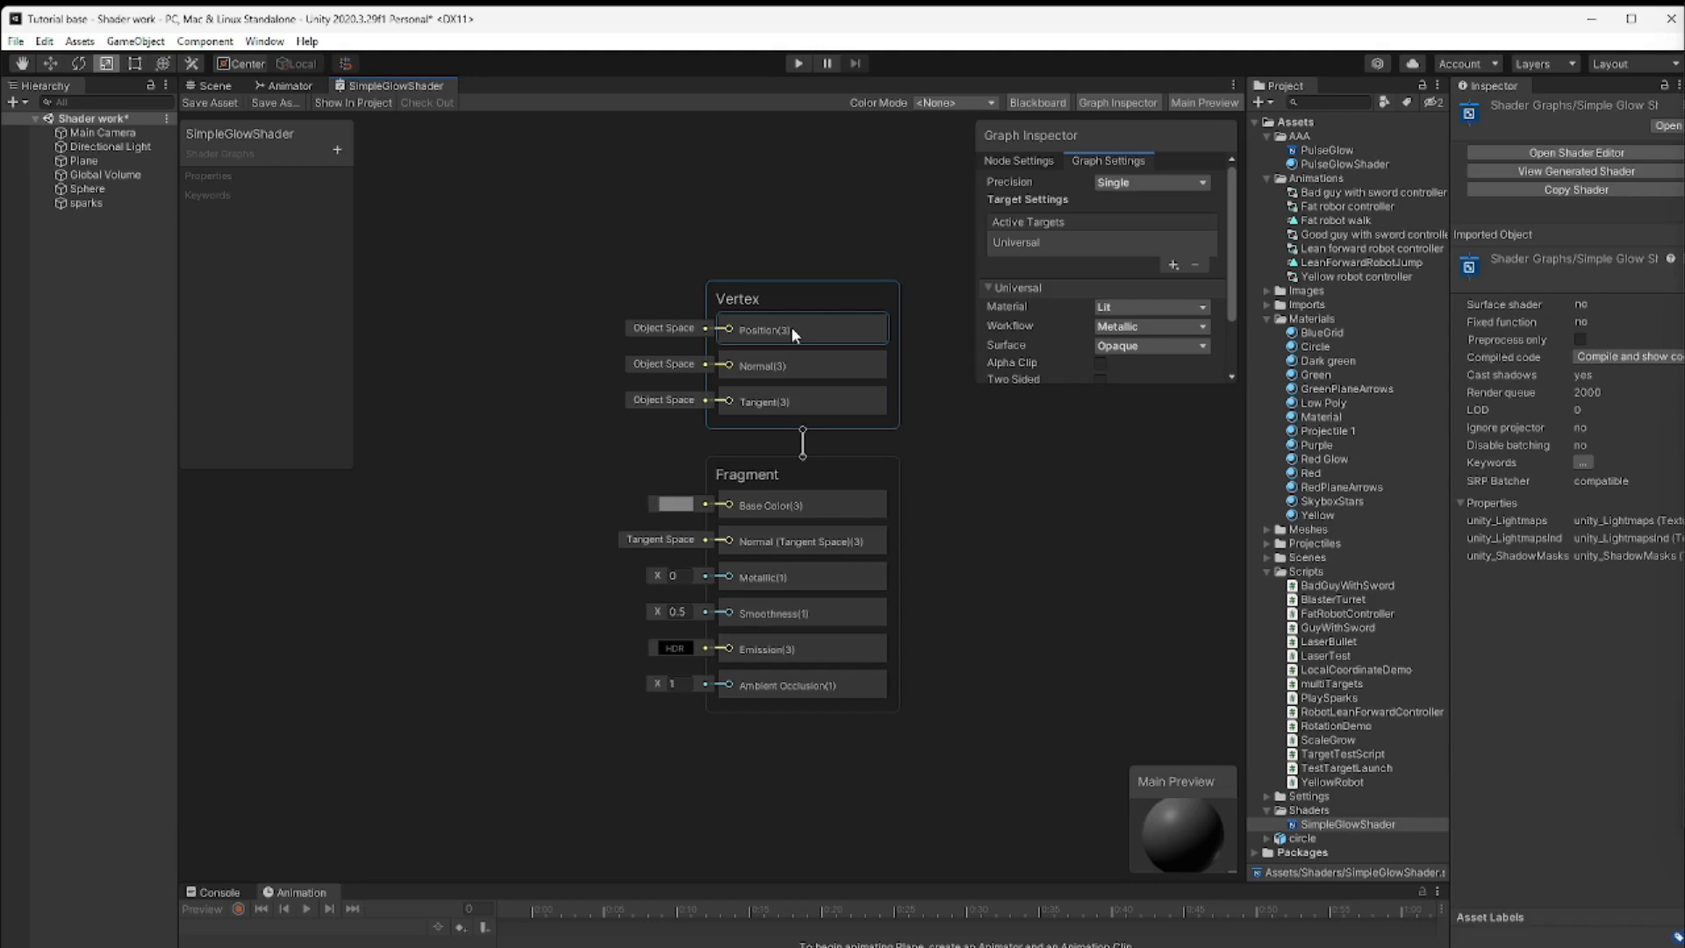
pyautogui.moveTo(807, 298); pyautogui.dragTo(1120, 240)
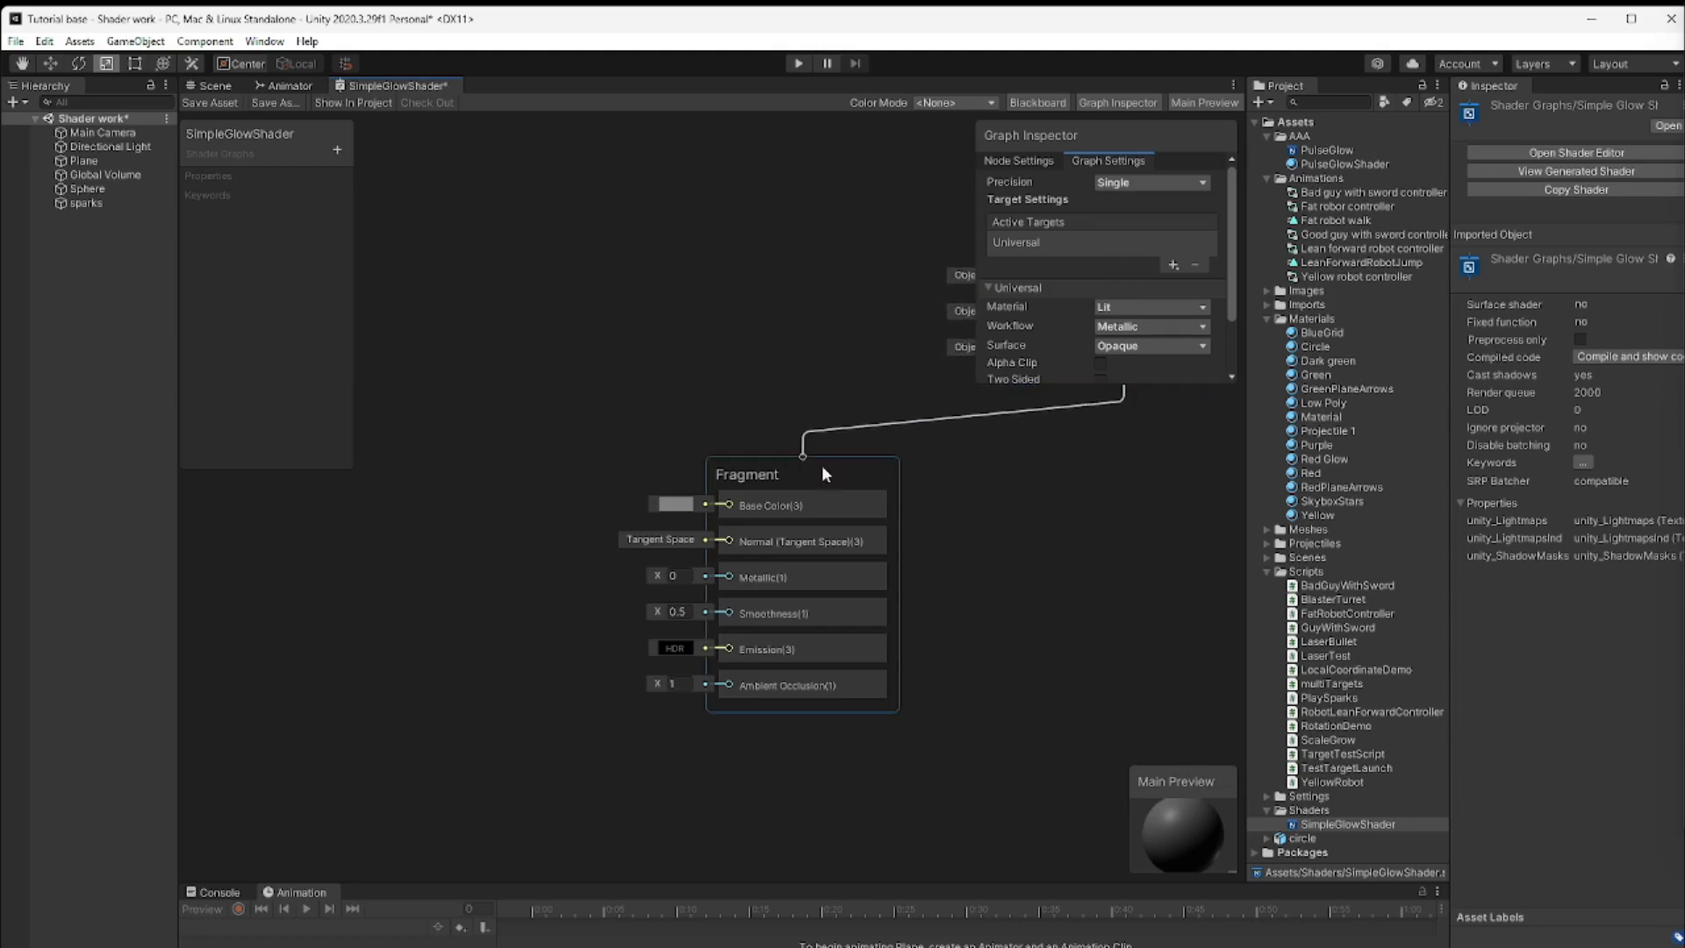
pyautogui.moveTo(832, 467); pyautogui.dragTo(1044, 491)
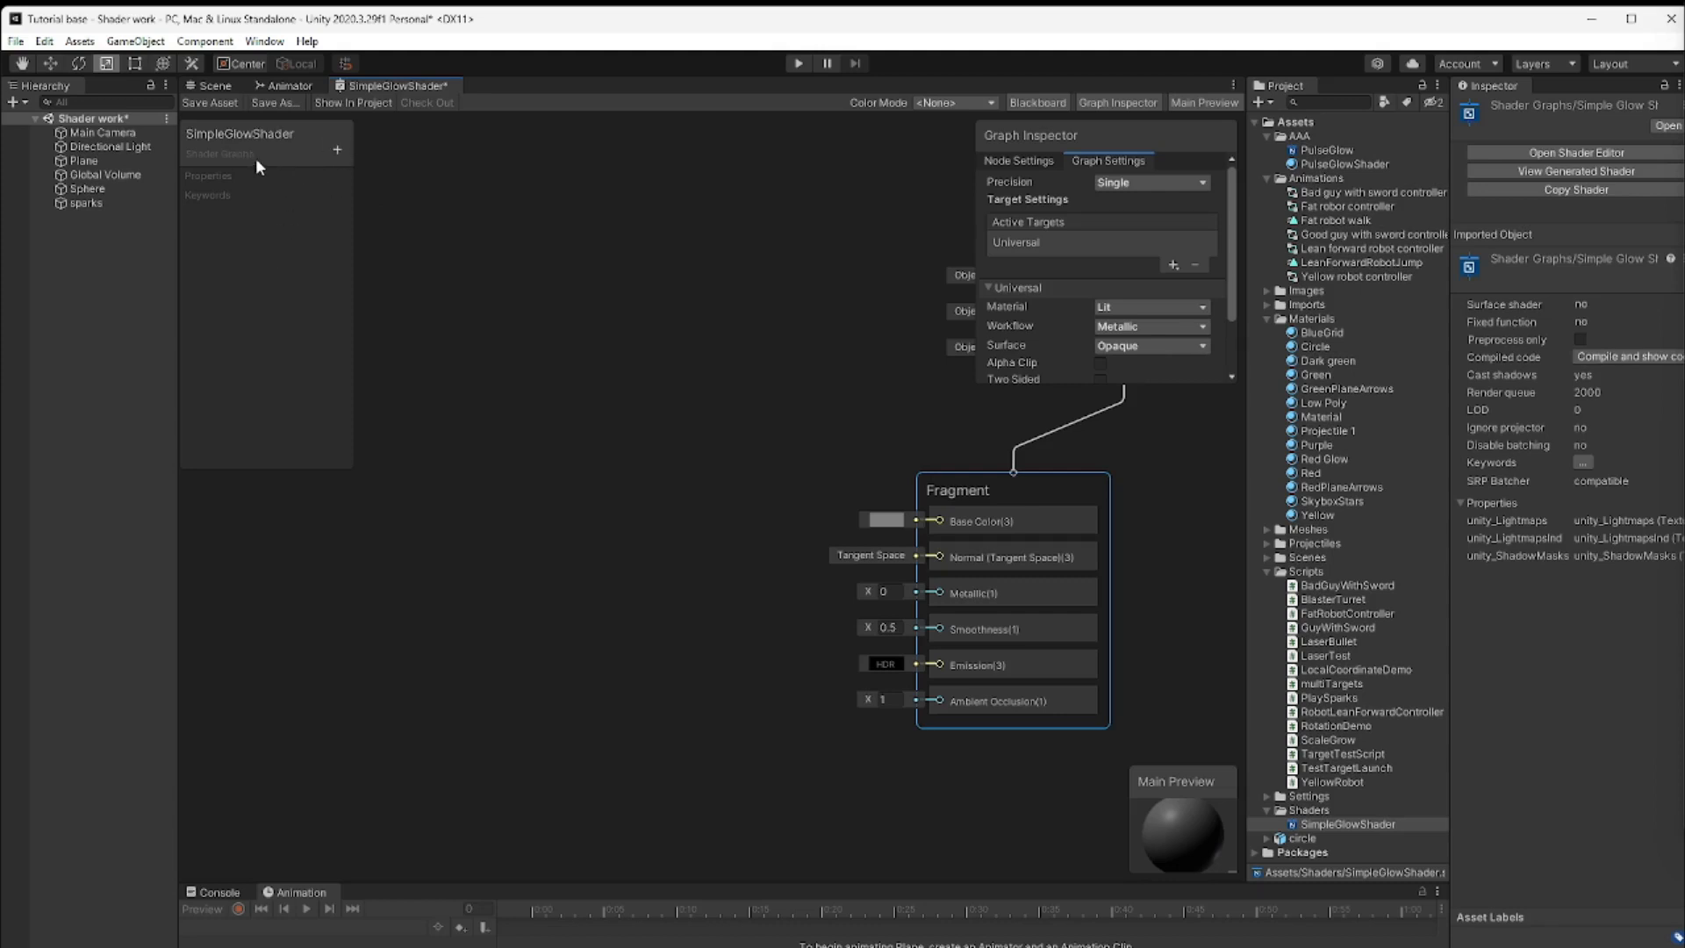
# Add a Color property named BaseColor and place its node in the graph beside the Fragment block
pyautogui.click(337, 150)
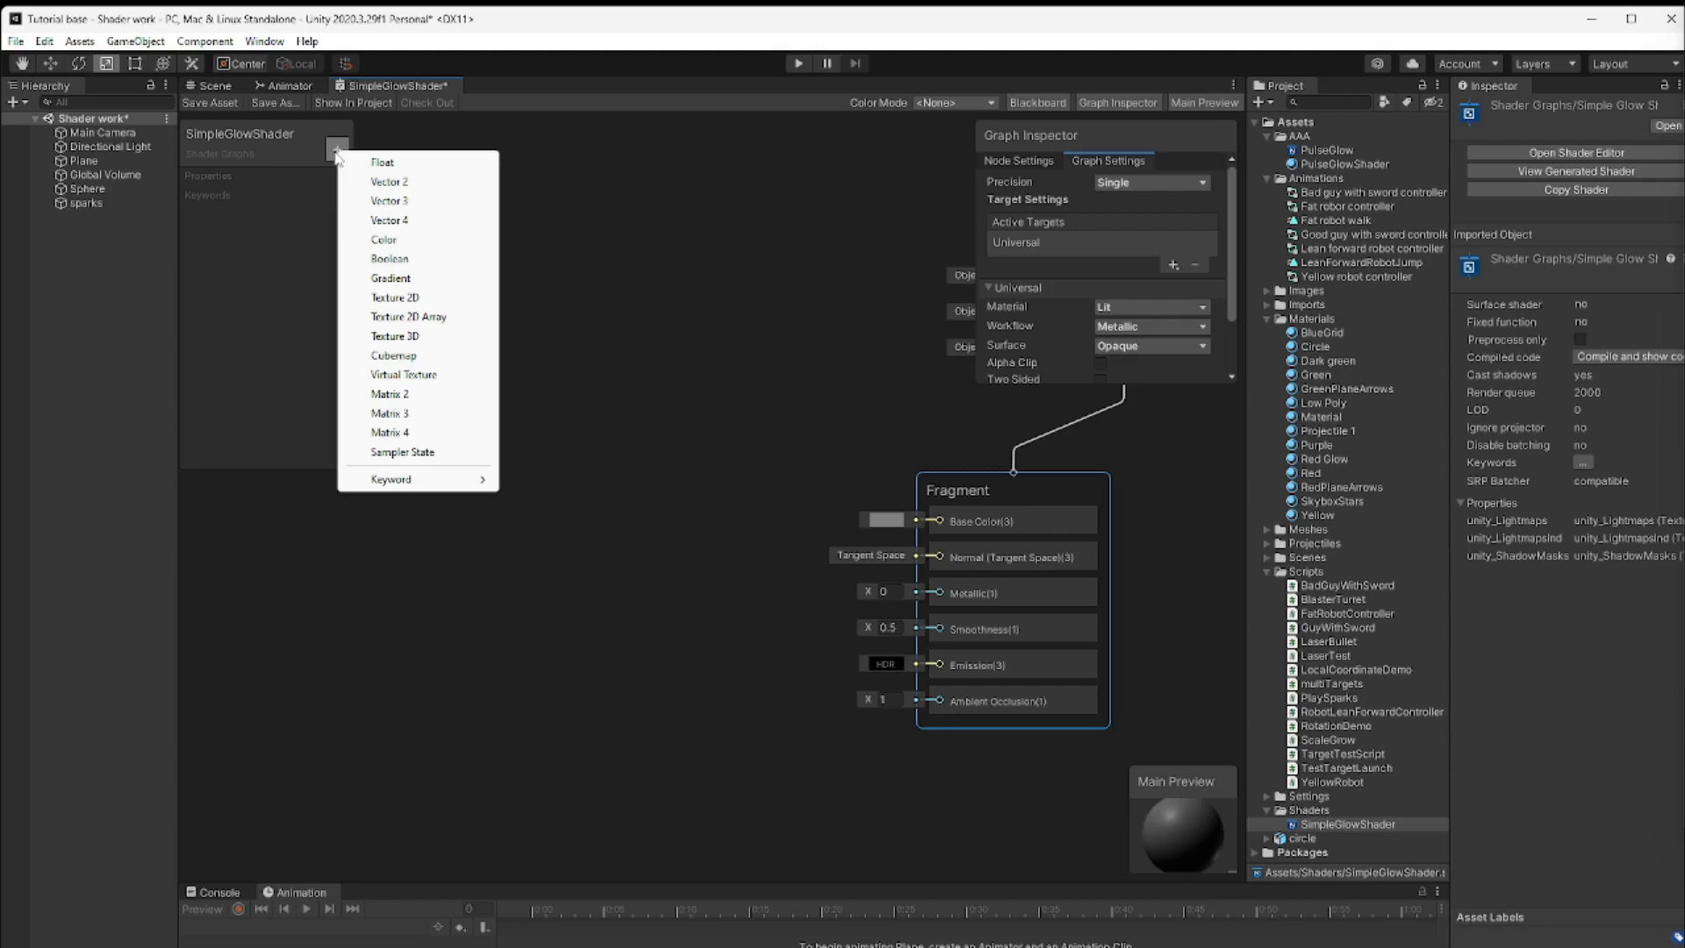
pyautogui.click(408, 242)
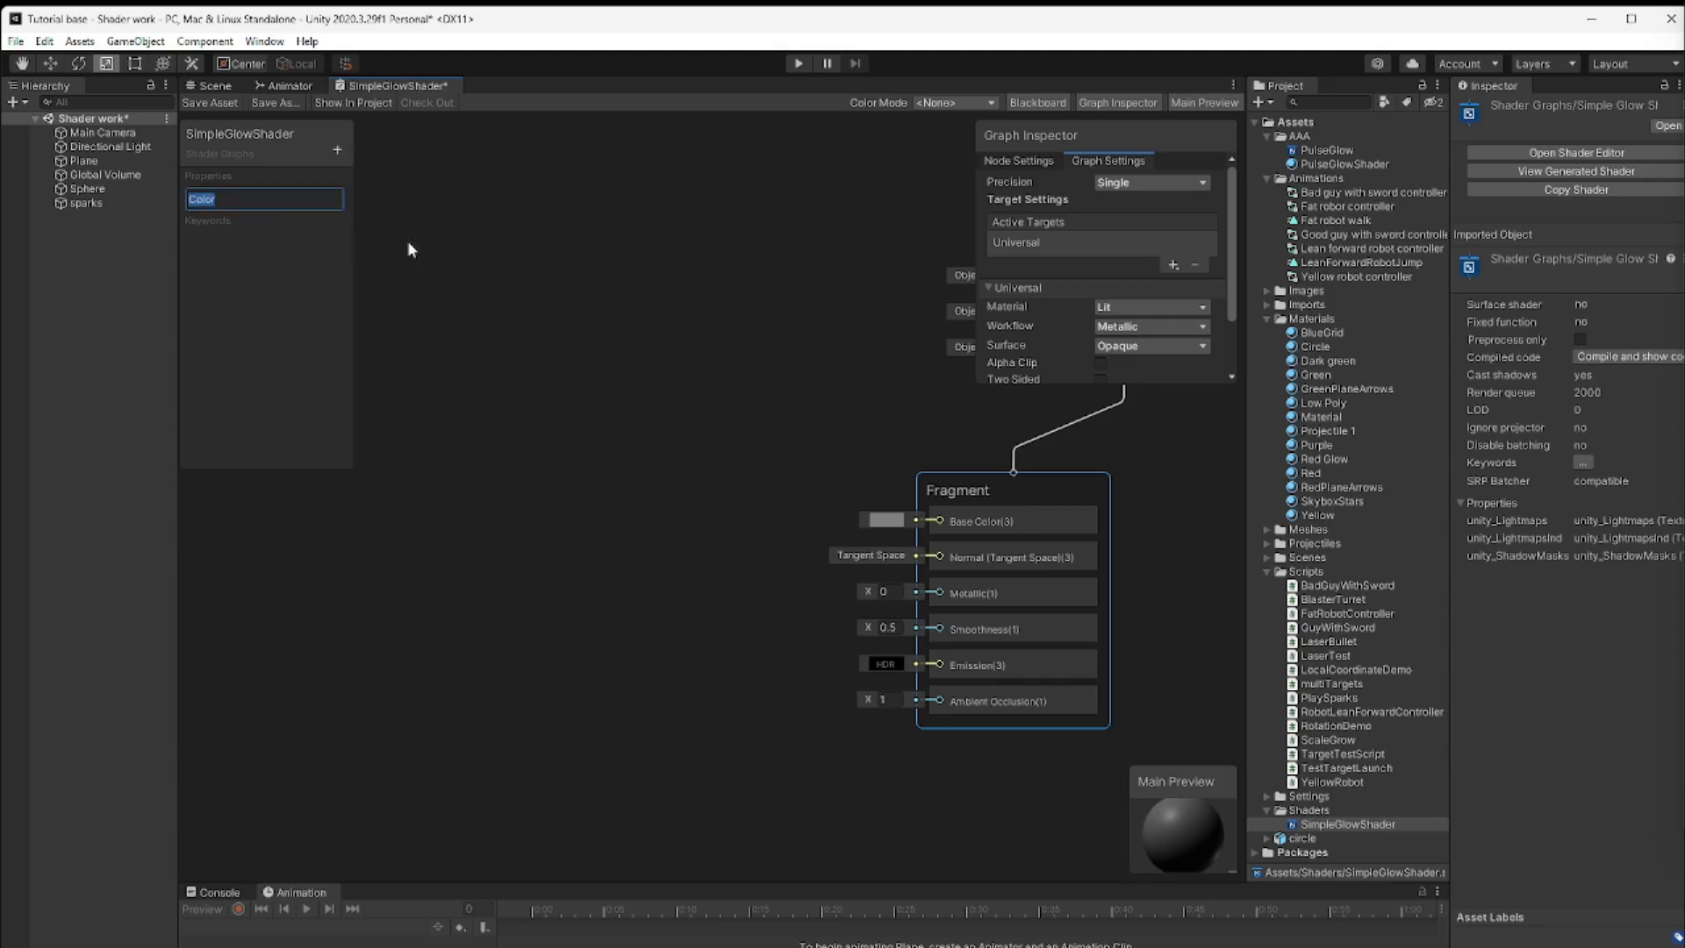
pyautogui.write('BaseColor')
pyautogui.press('Return')
pyautogui.moveTo(221, 199); pyautogui.dragTo(688, 500)
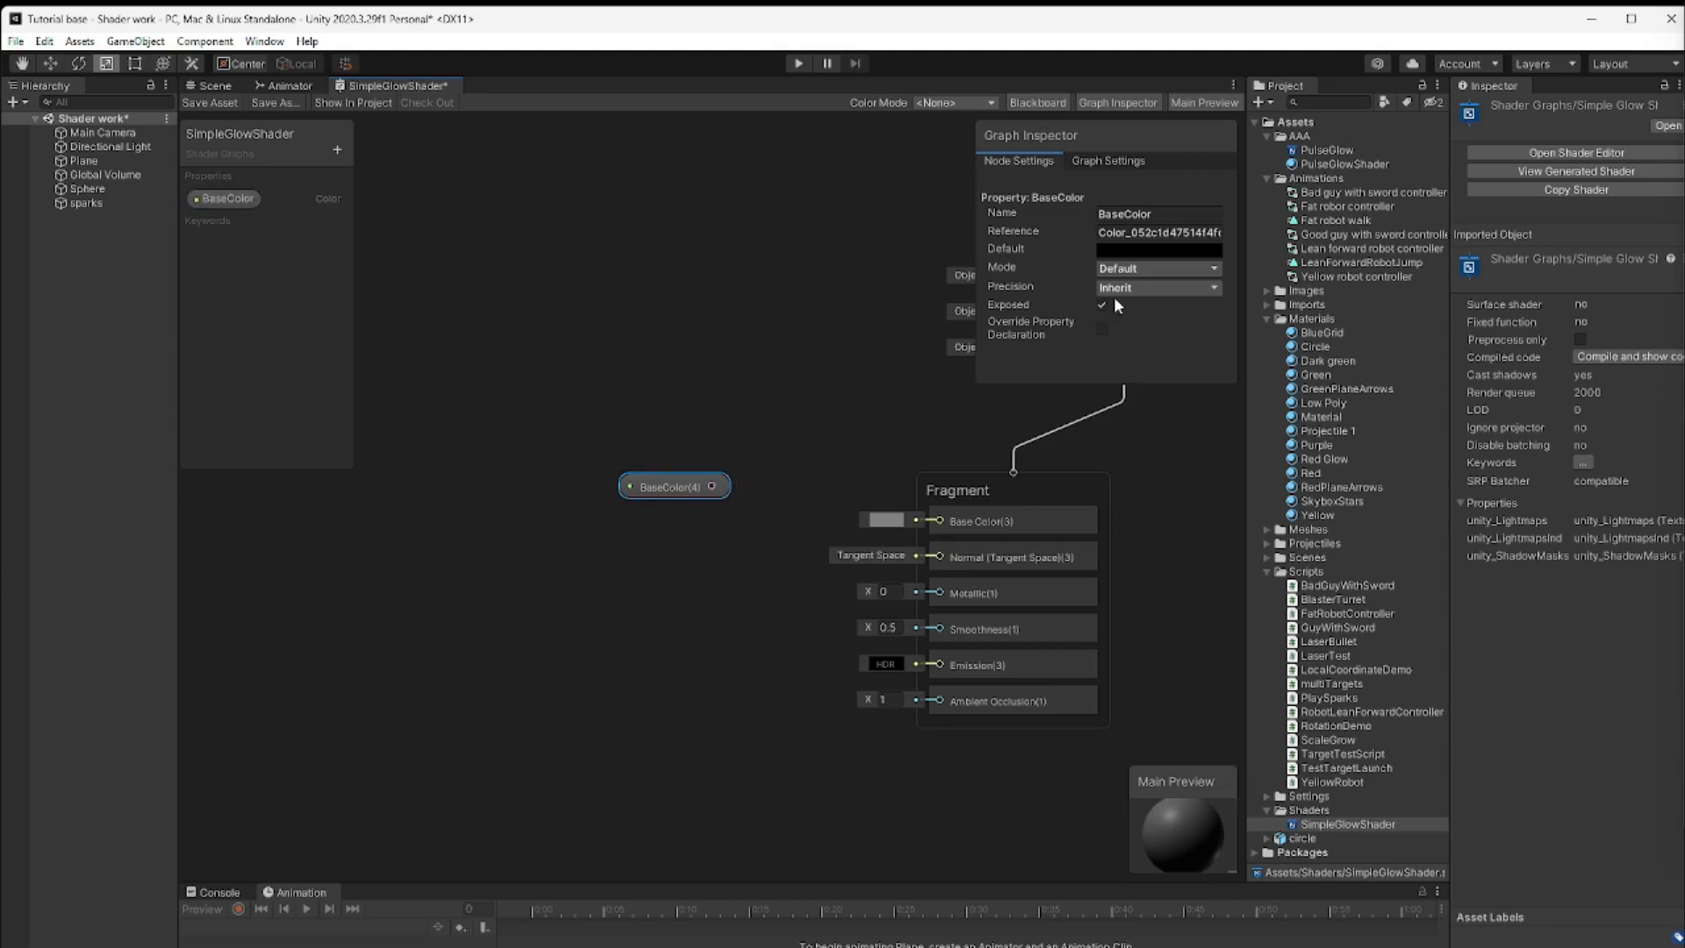
# Set the BaseColor property to HDR mode with a white default and connect its node to the Fragment block's Base Color input
pyautogui.click(1164, 276)
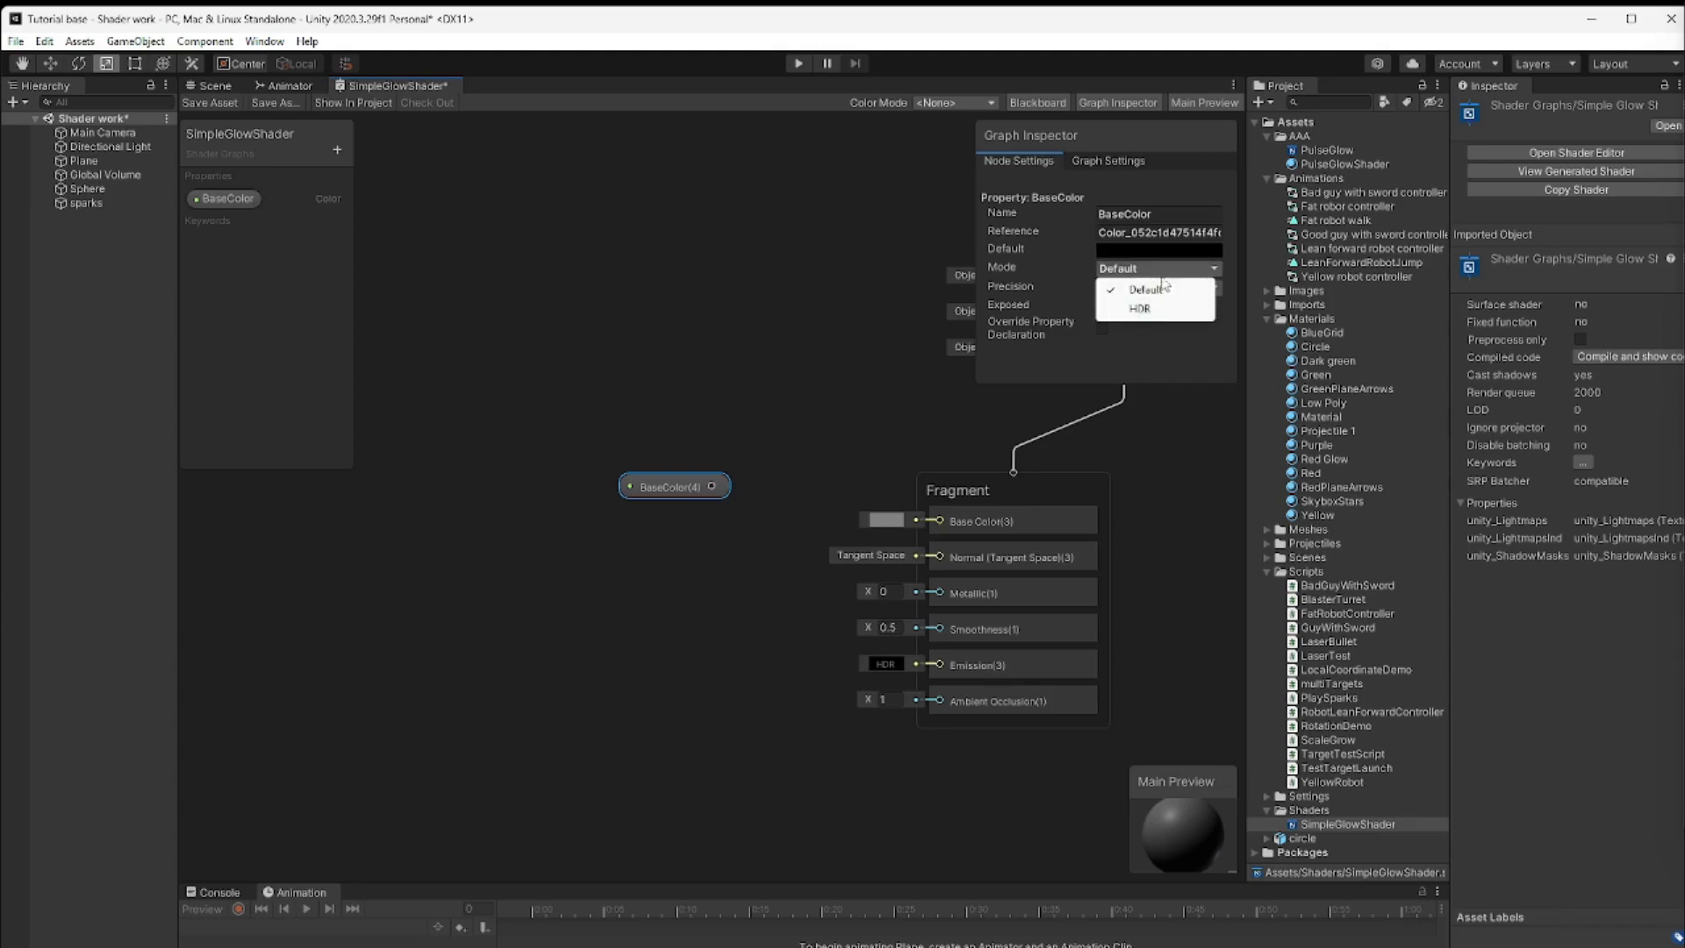
pyautogui.click(1146, 309)
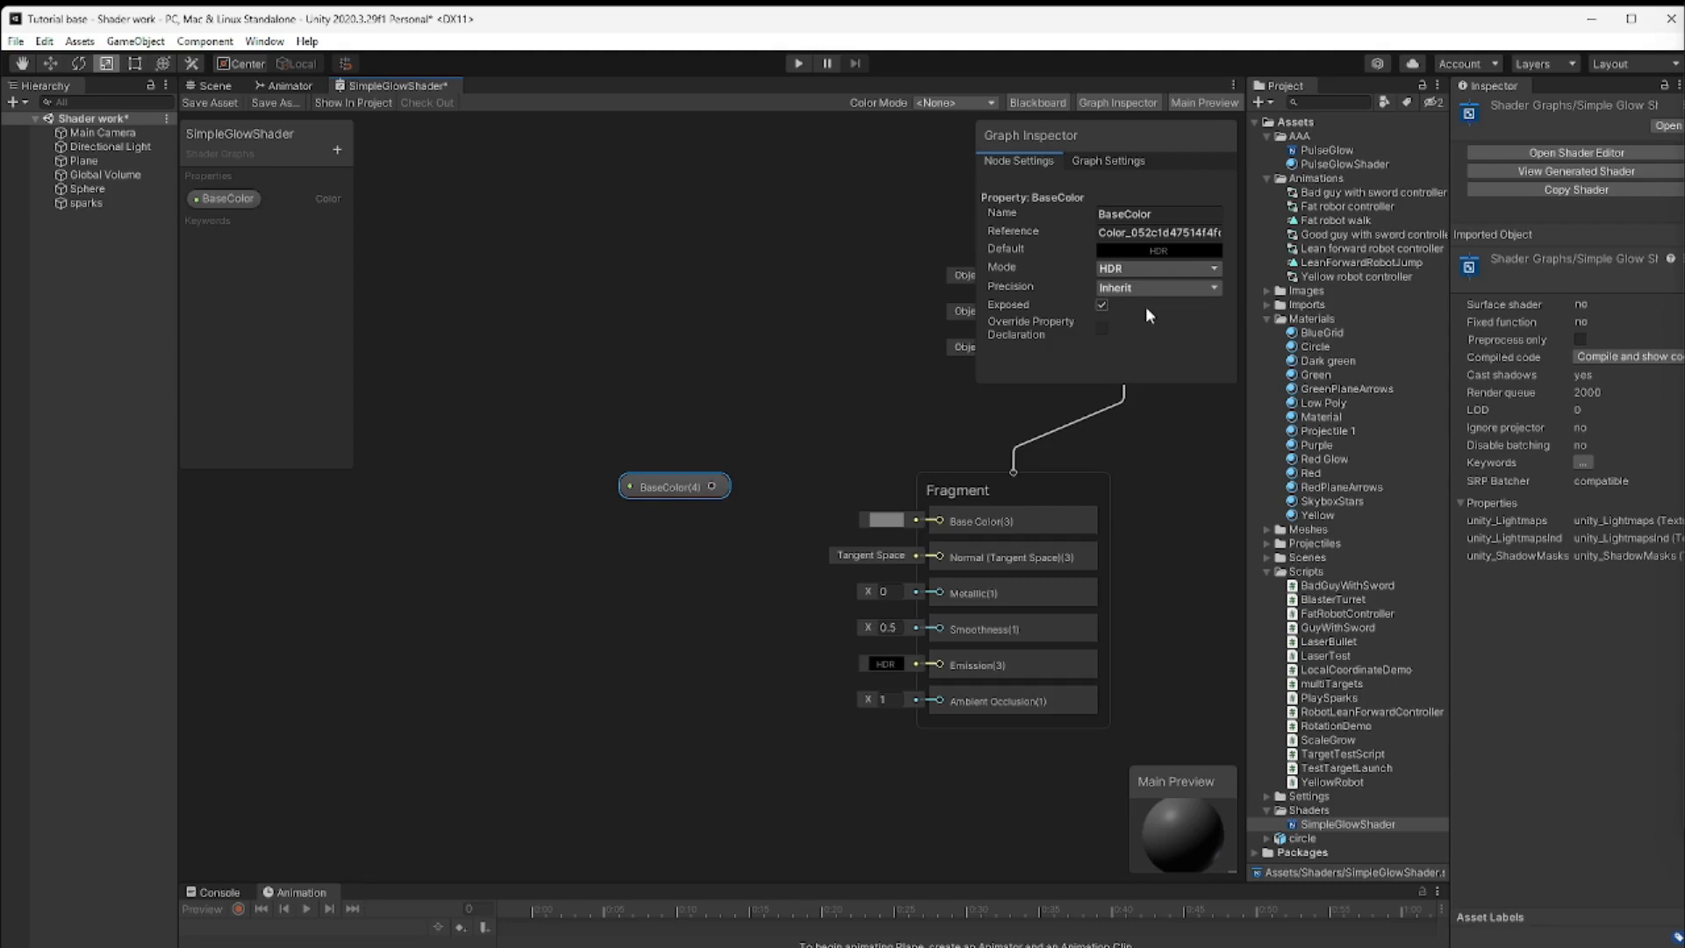
pyautogui.click(1131, 252)
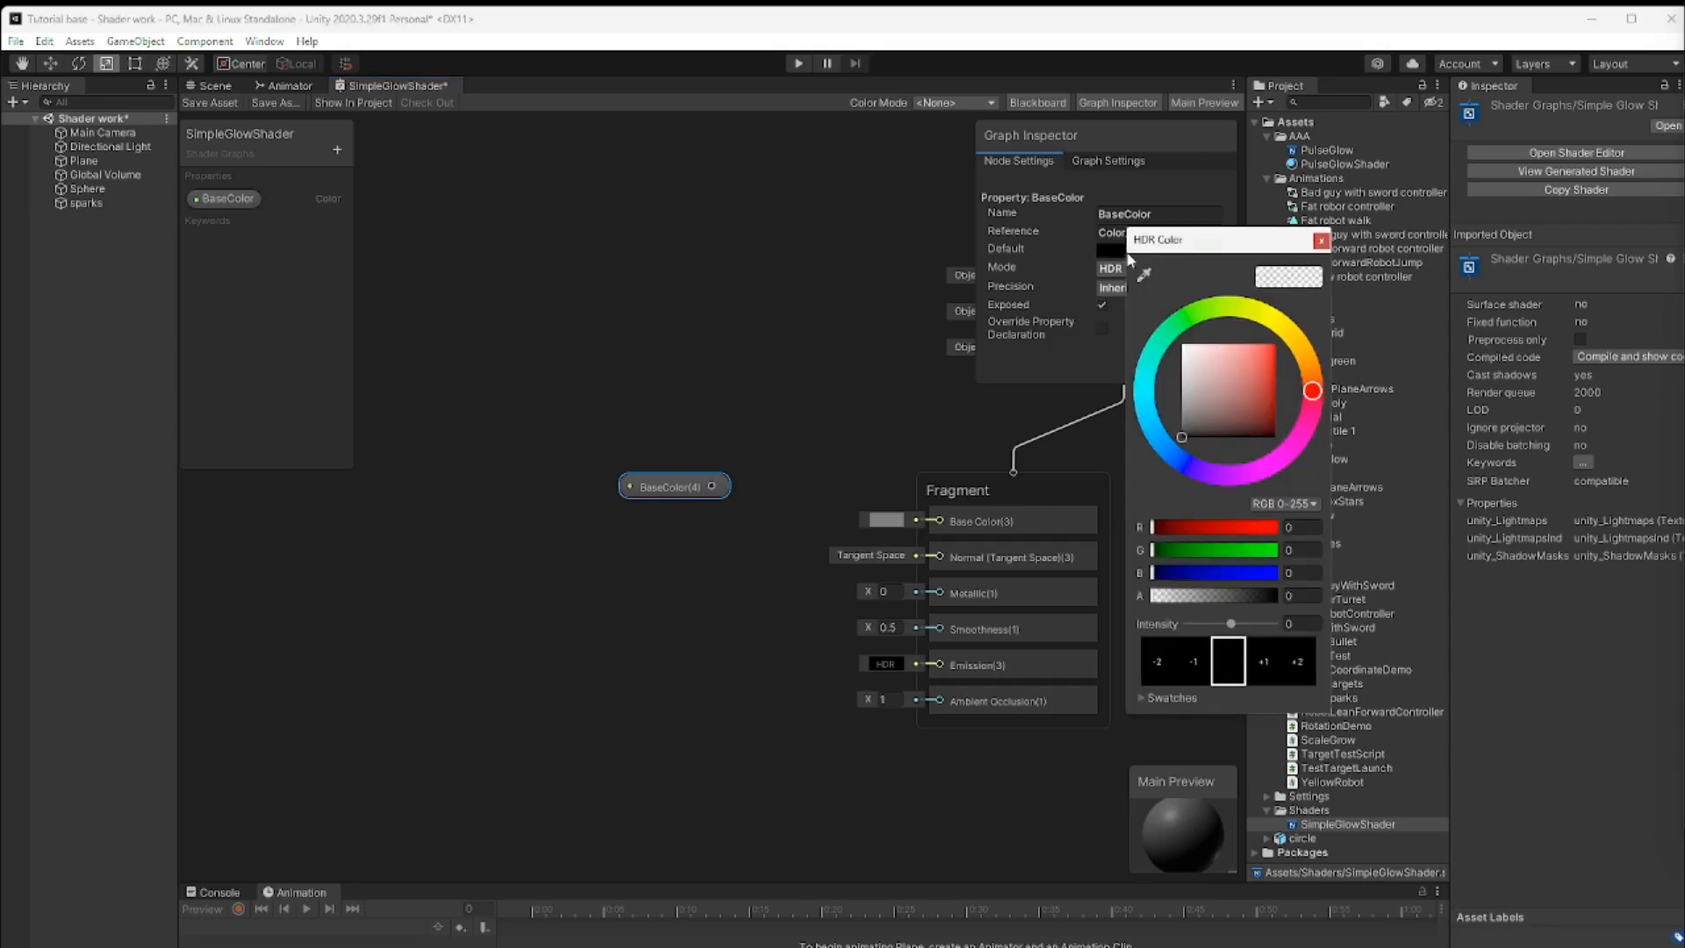
pyautogui.click(1183, 348)
pyautogui.click(1322, 241)
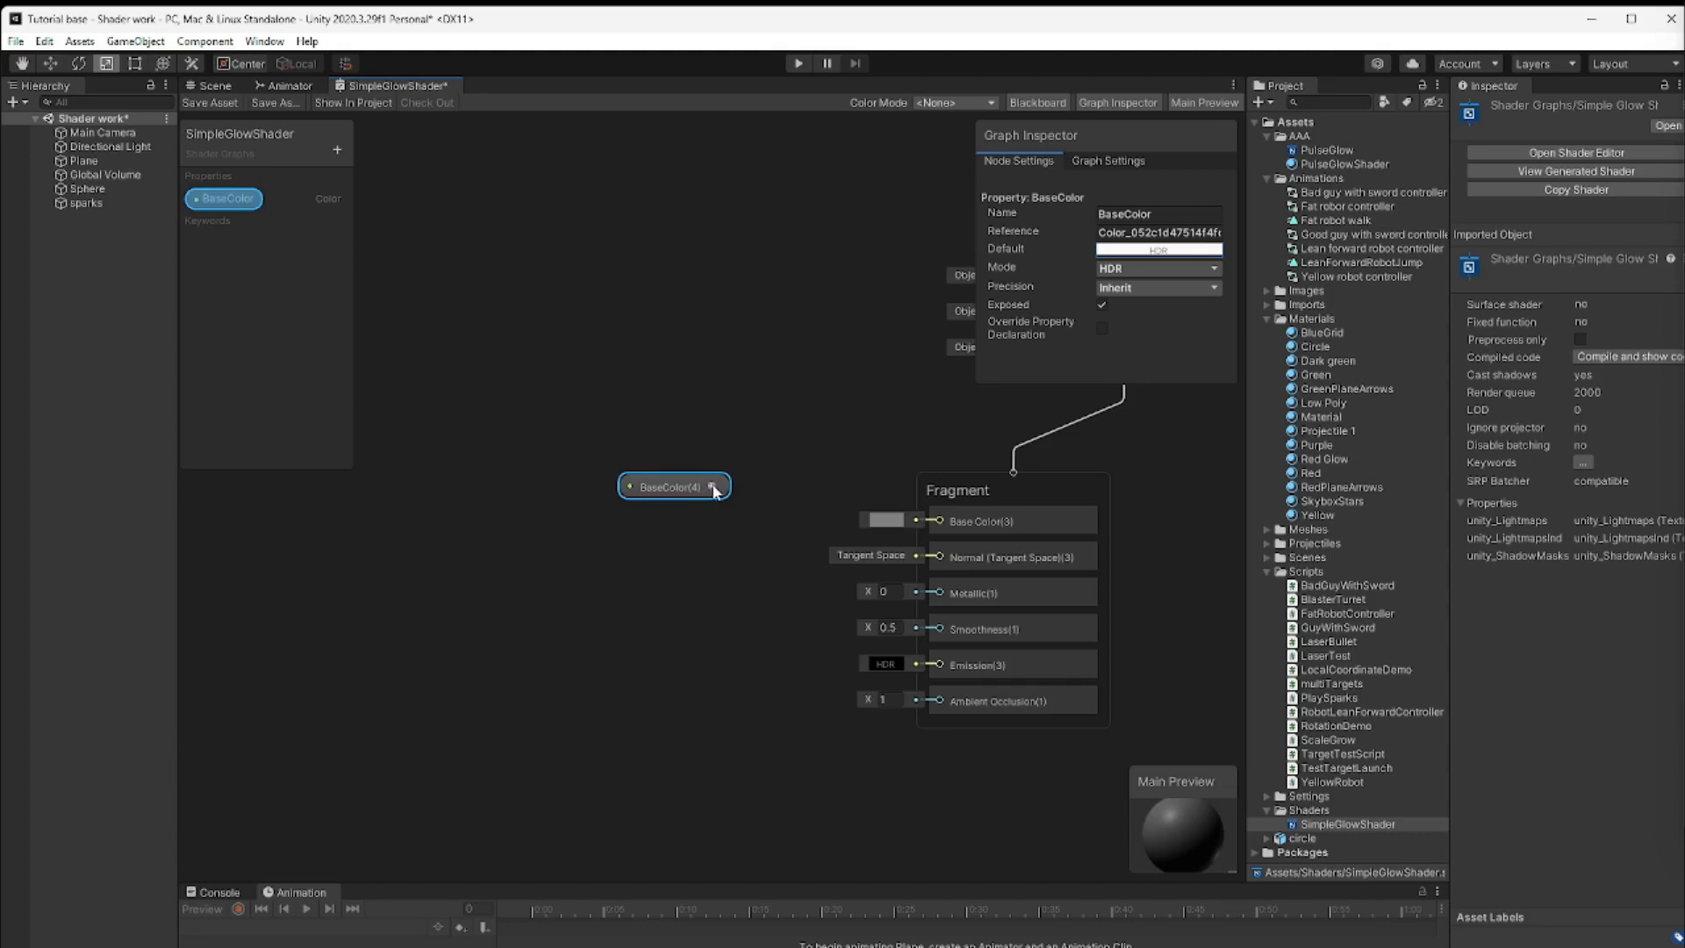
pyautogui.moveTo(714, 488); pyautogui.dragTo(941, 523)
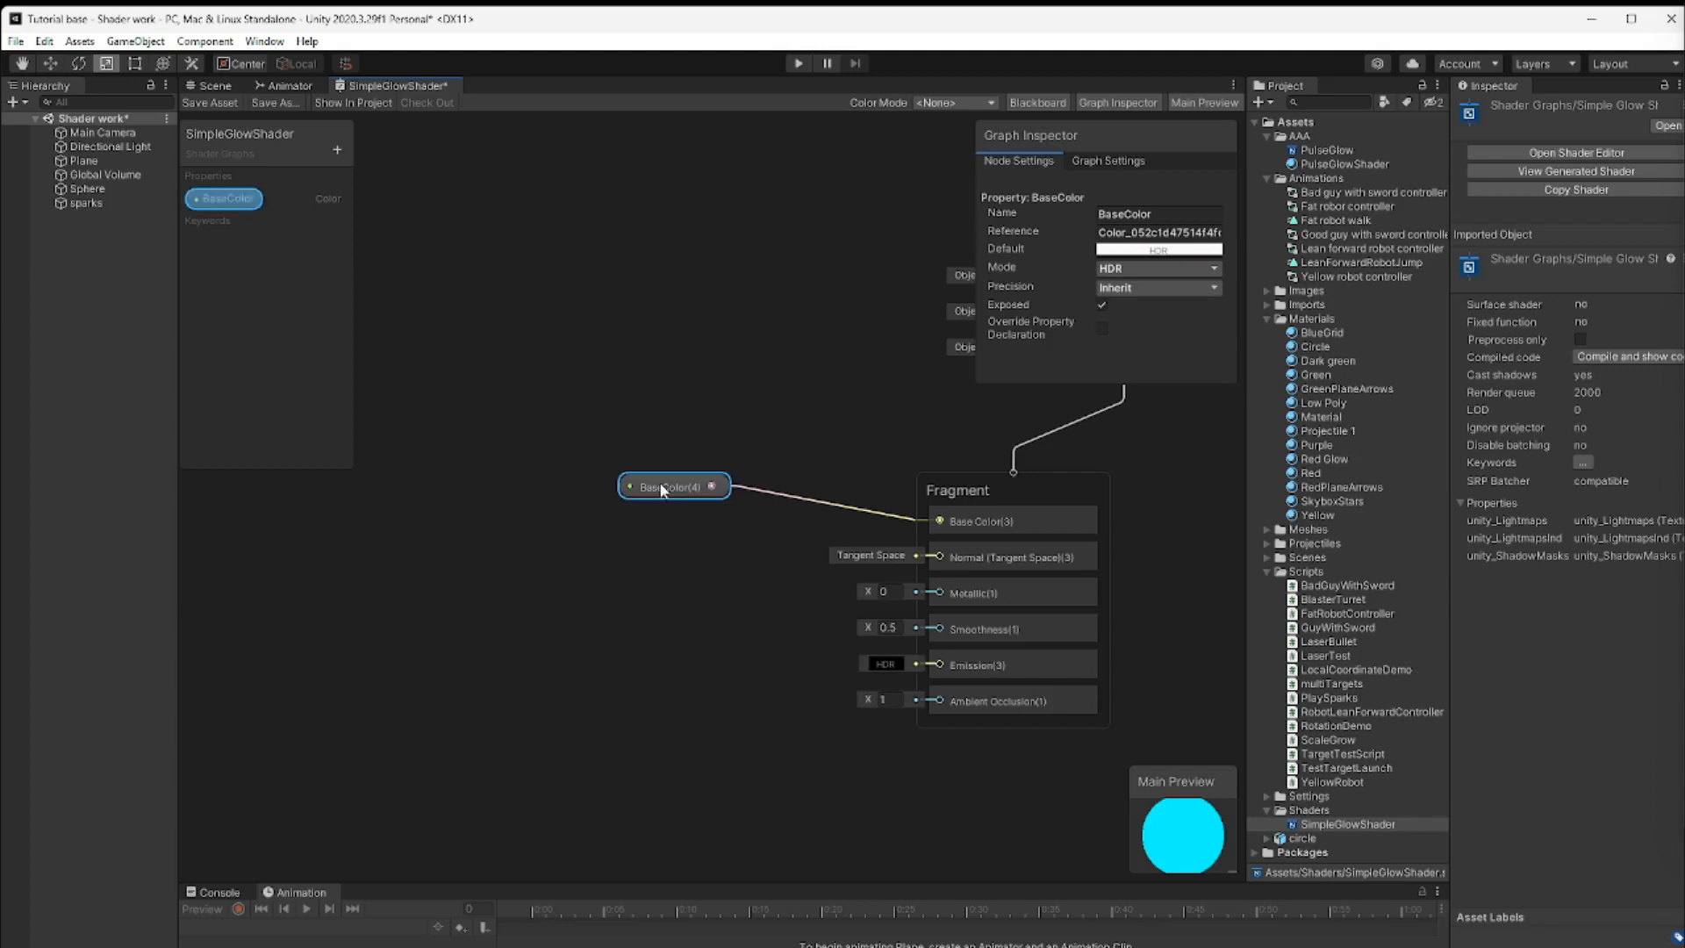
pyautogui.moveTo(669, 488); pyautogui.dragTo(688, 460)
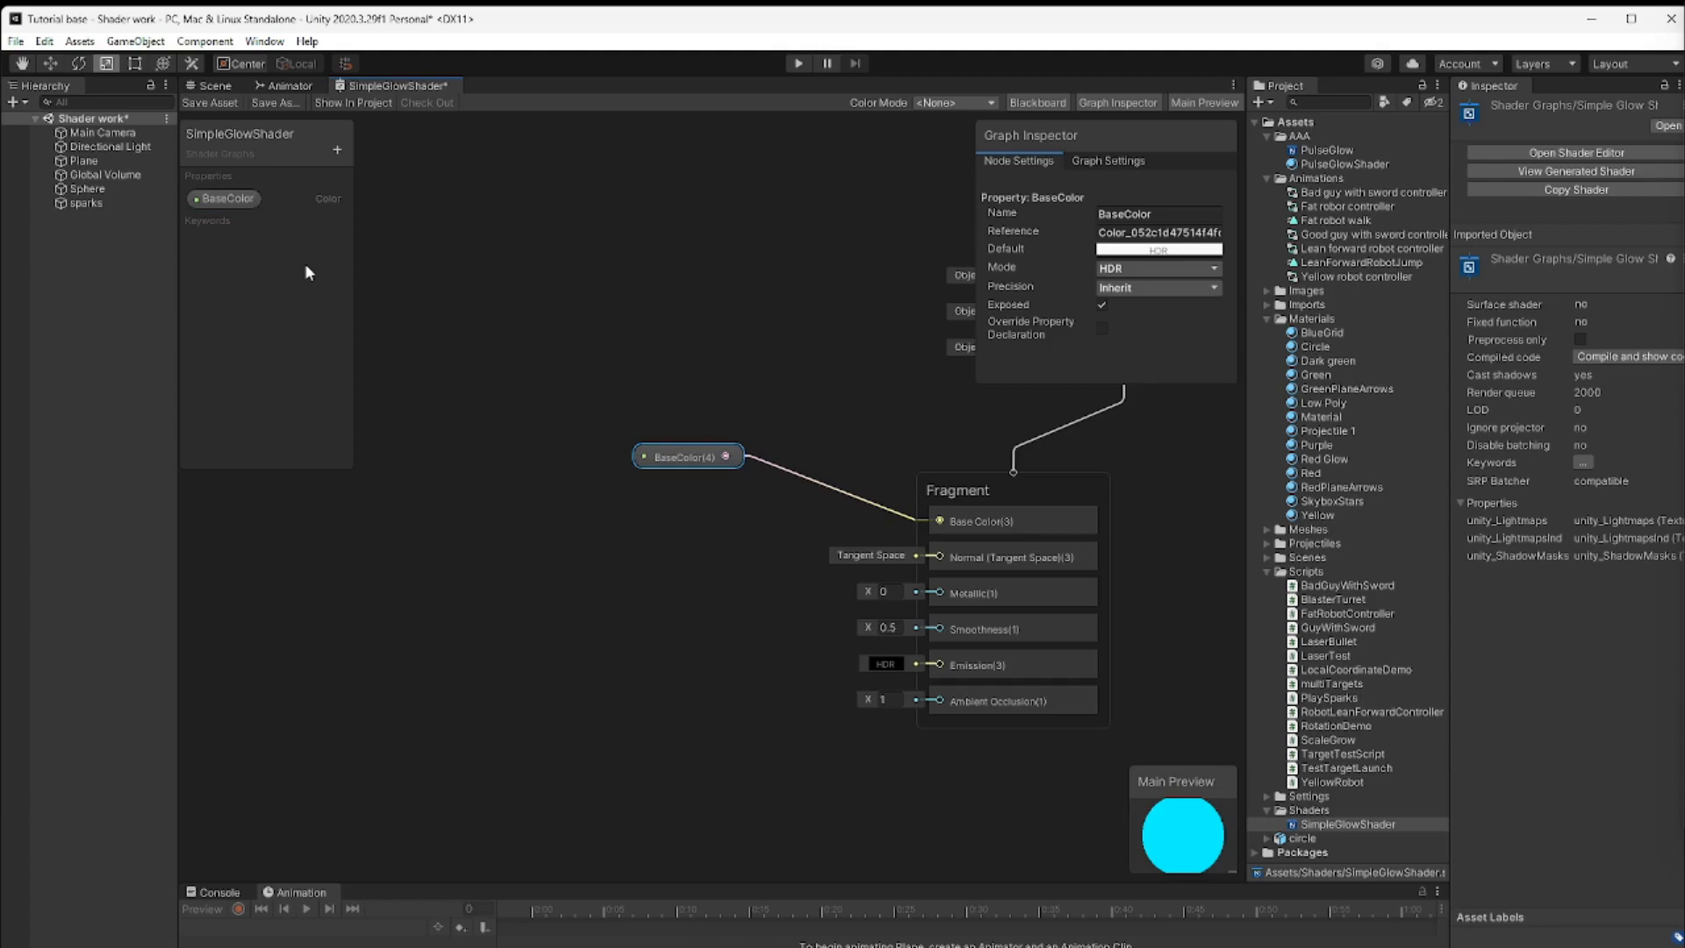
# Add a Float property named Intensity and connect its node to the Fragment block's Emission input
pyautogui.click(337, 151)
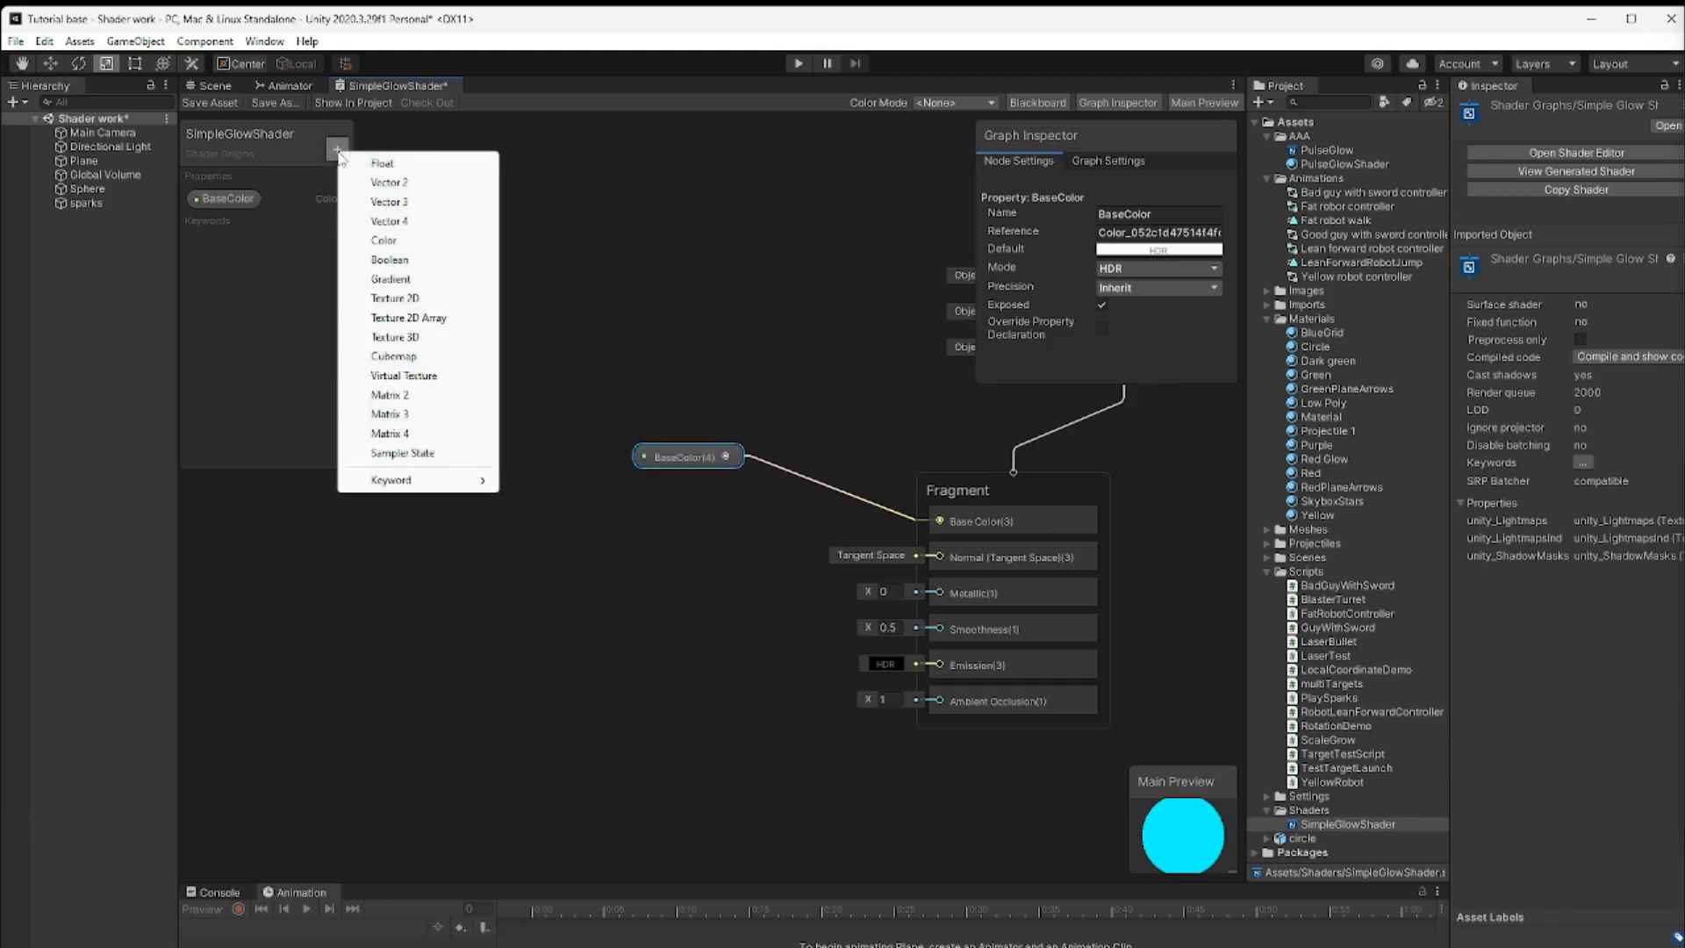
pyautogui.click(386, 164)
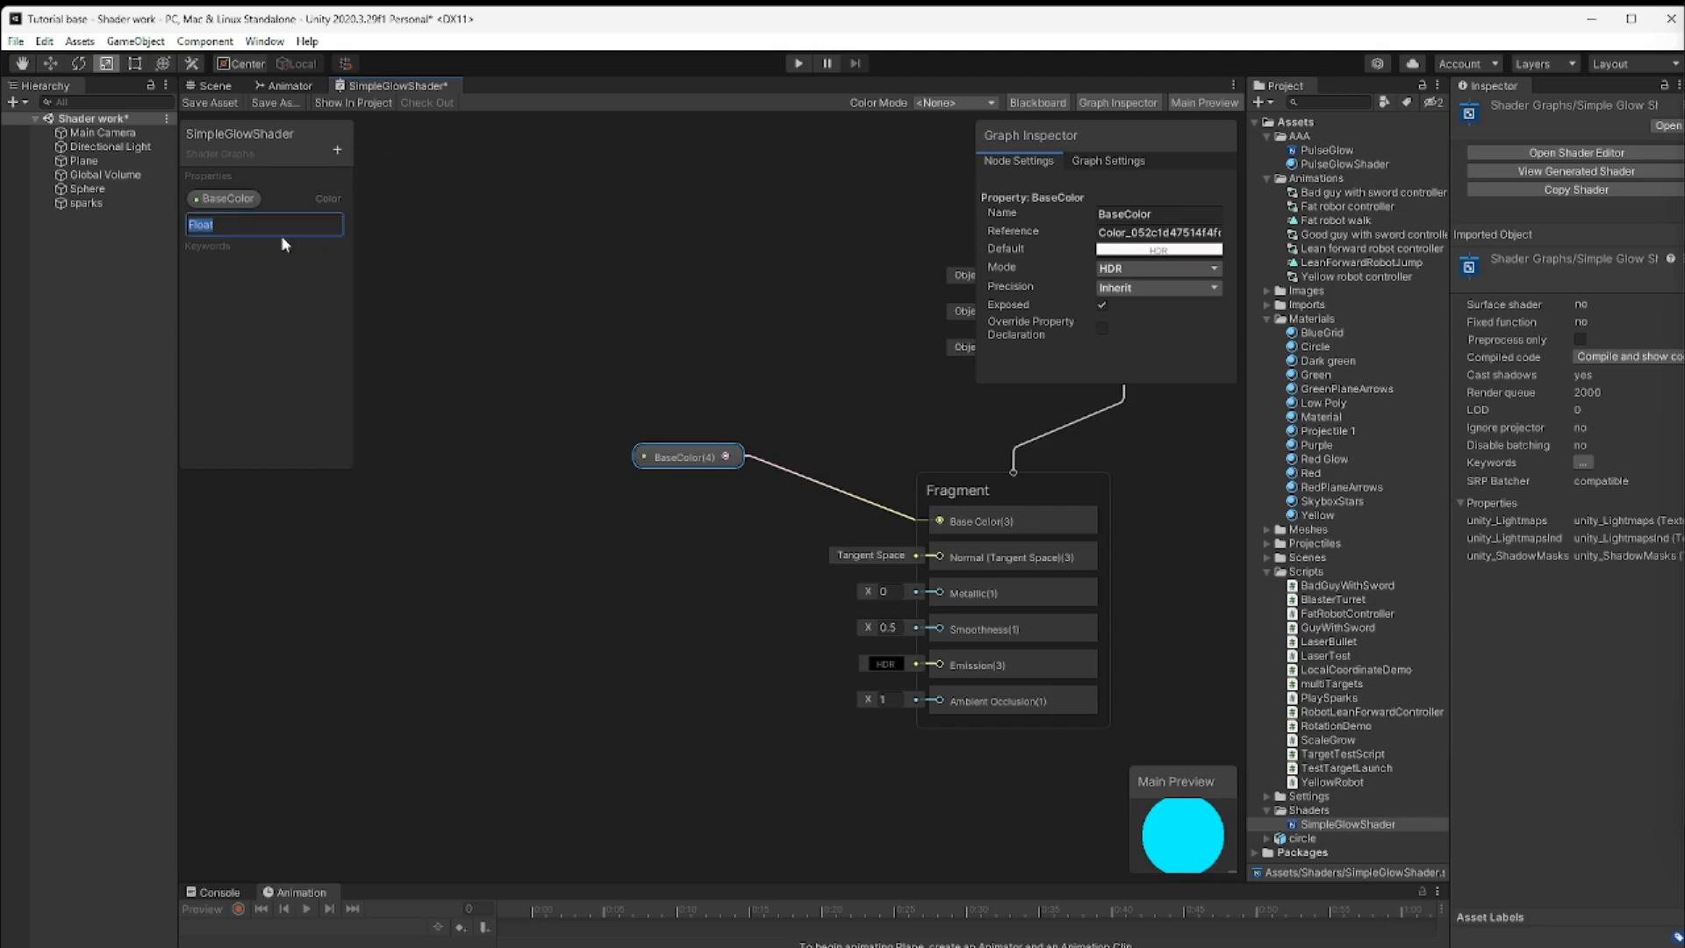
pyautogui.write('Intensity')
pyautogui.press('Return')
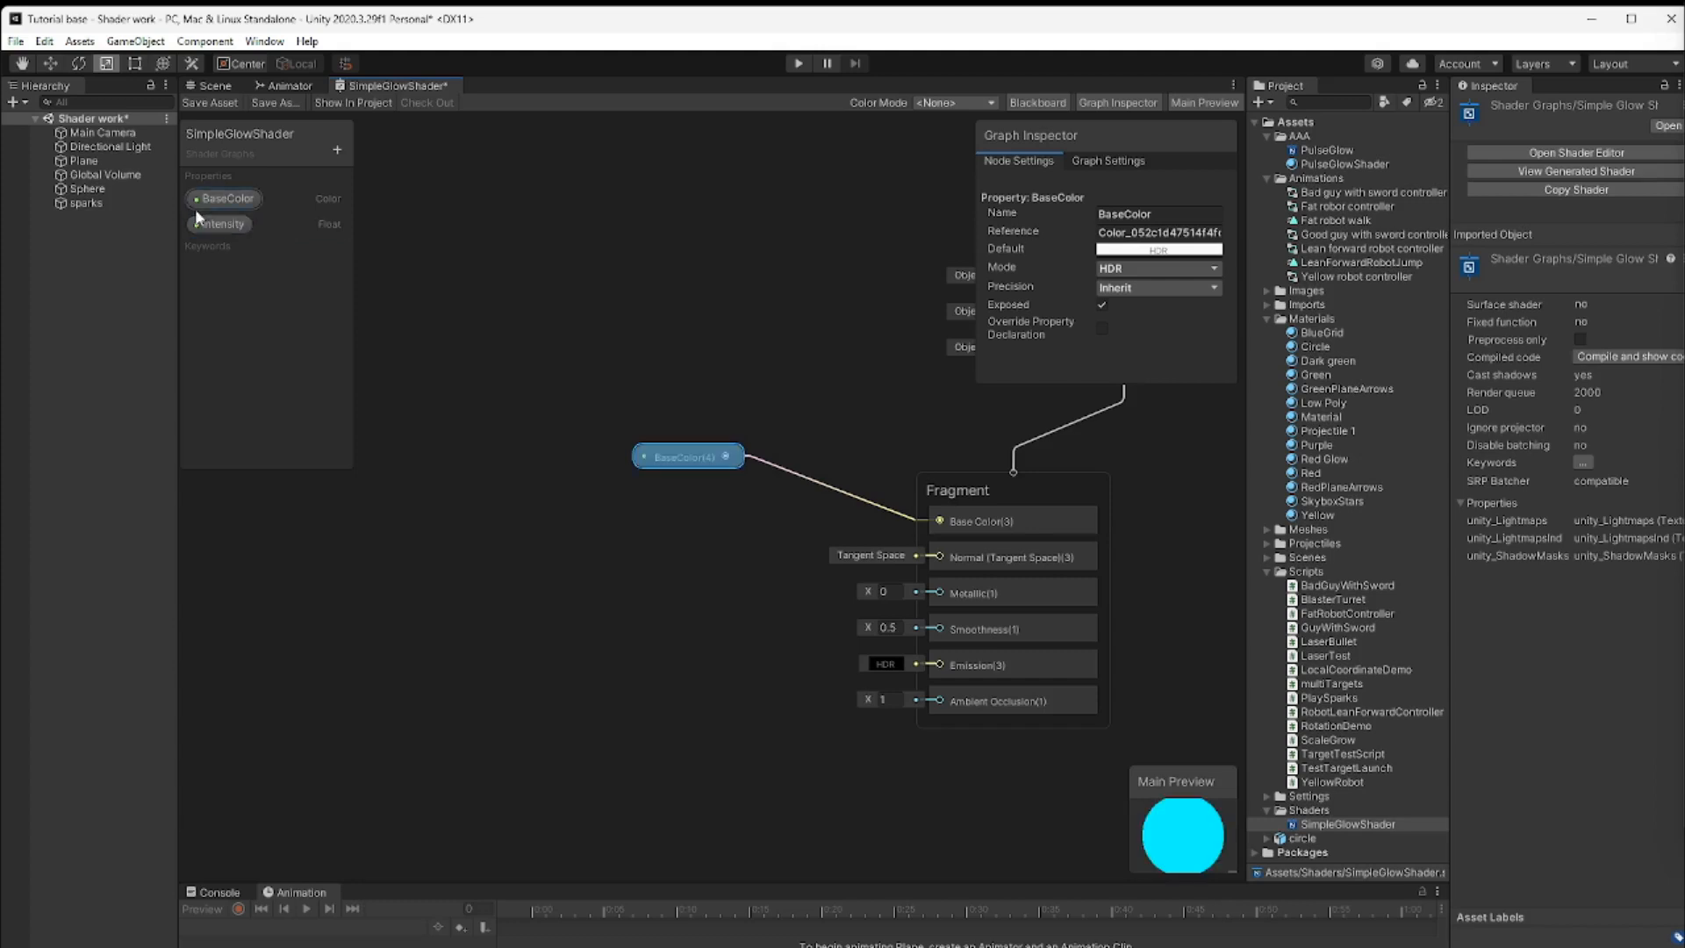
pyautogui.moveTo(203, 223); pyautogui.dragTo(969, 674)
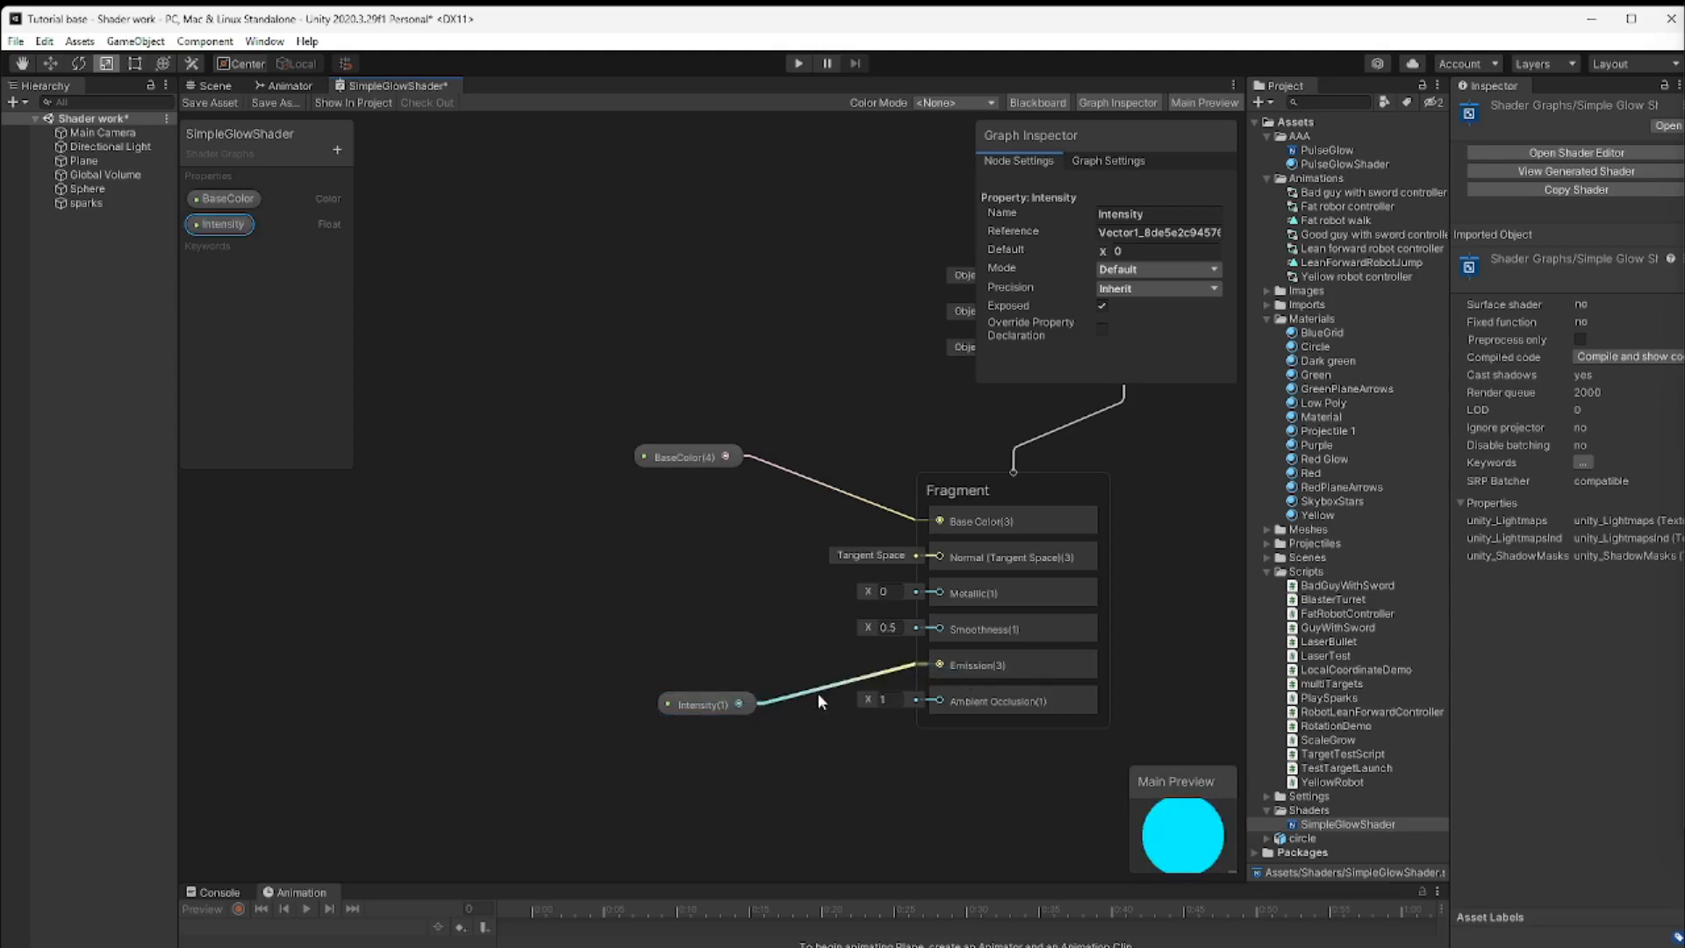
# Set the Intensity property's default value to 1 and save the shader asset
pyautogui.click(707, 706)
pyautogui.click(690, 711)
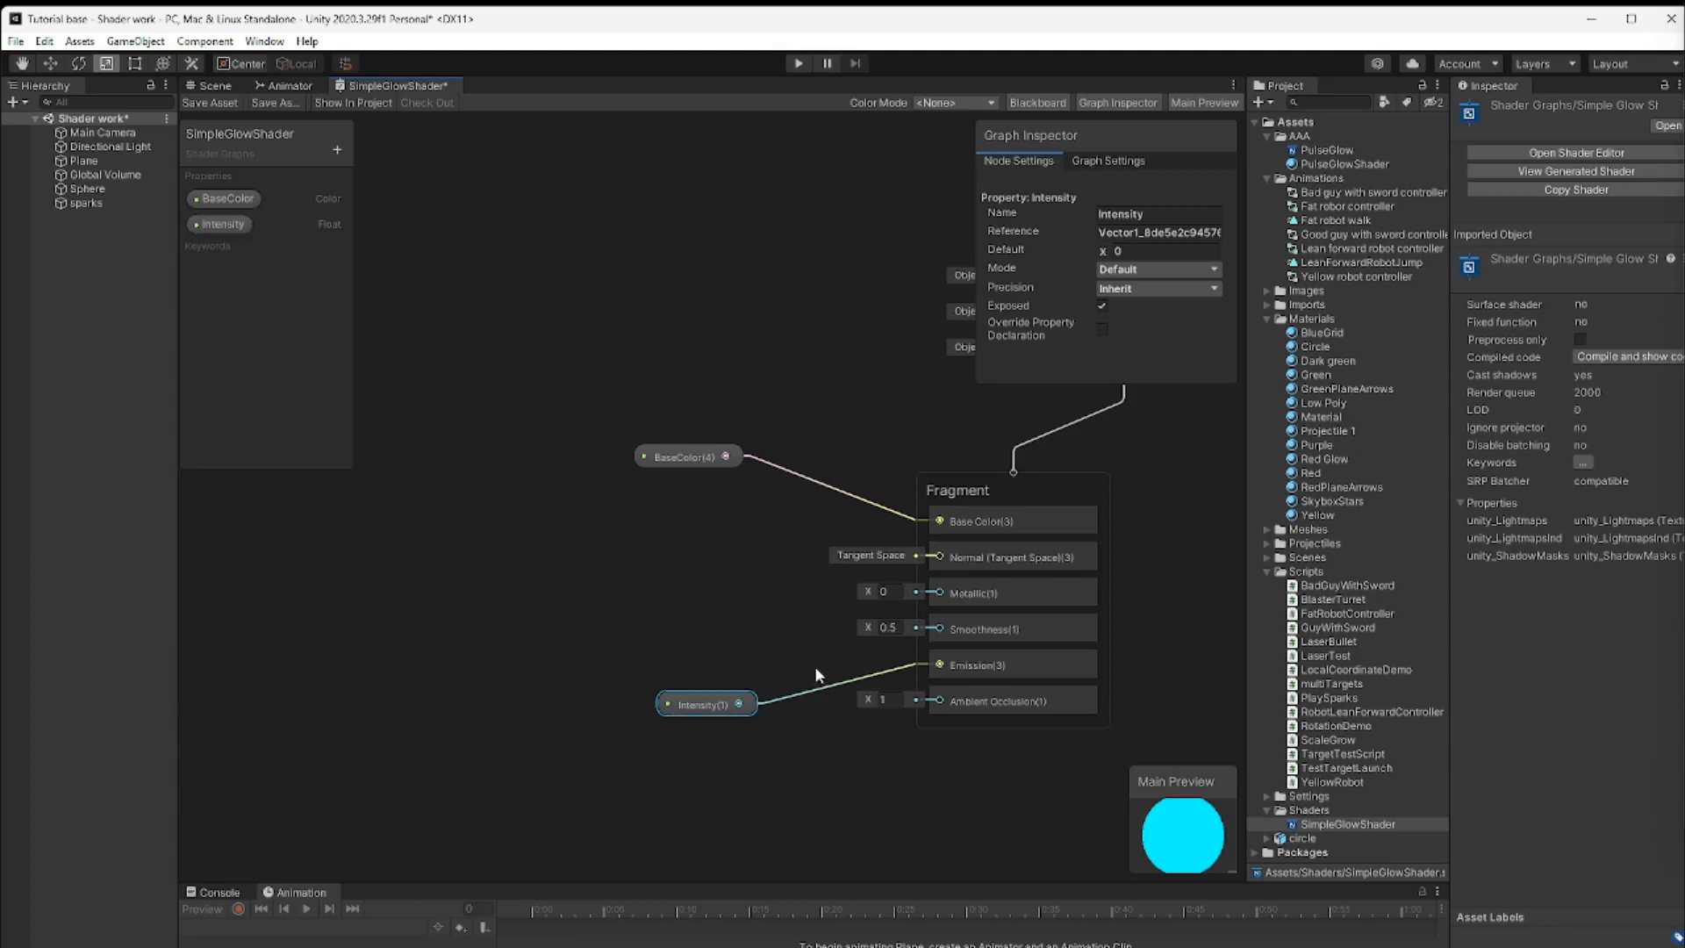
pyautogui.click(1145, 251)
pyautogui.click(683, 802)
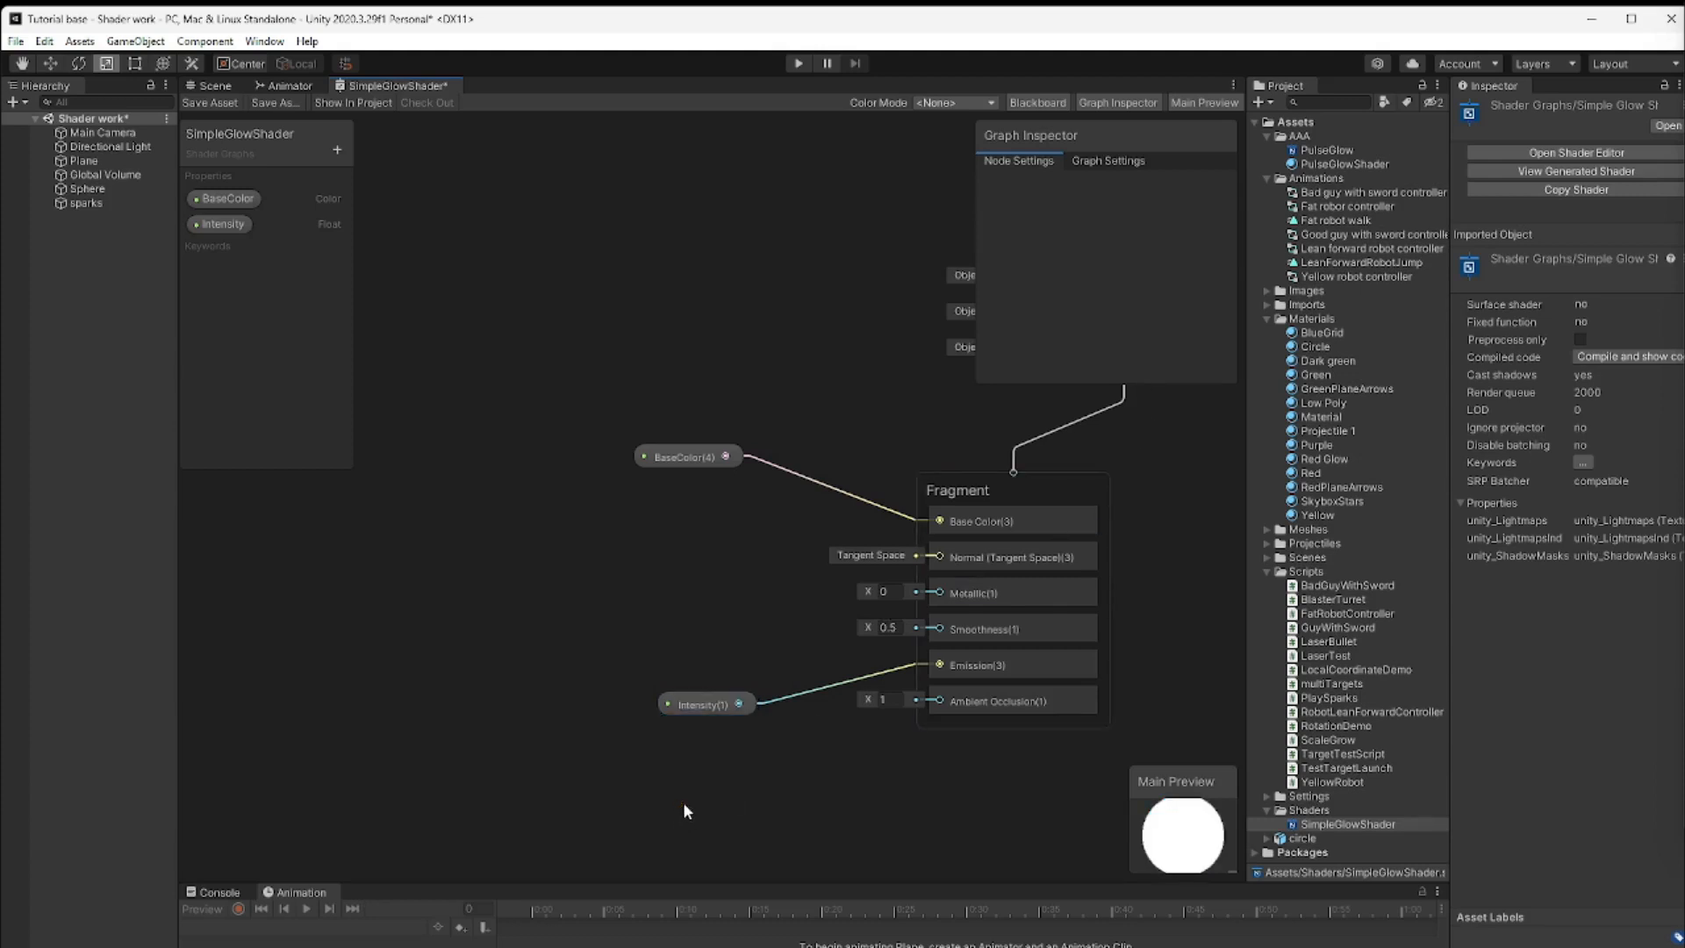
pyautogui.moveTo(702, 703); pyautogui.dragTo(666, 713)
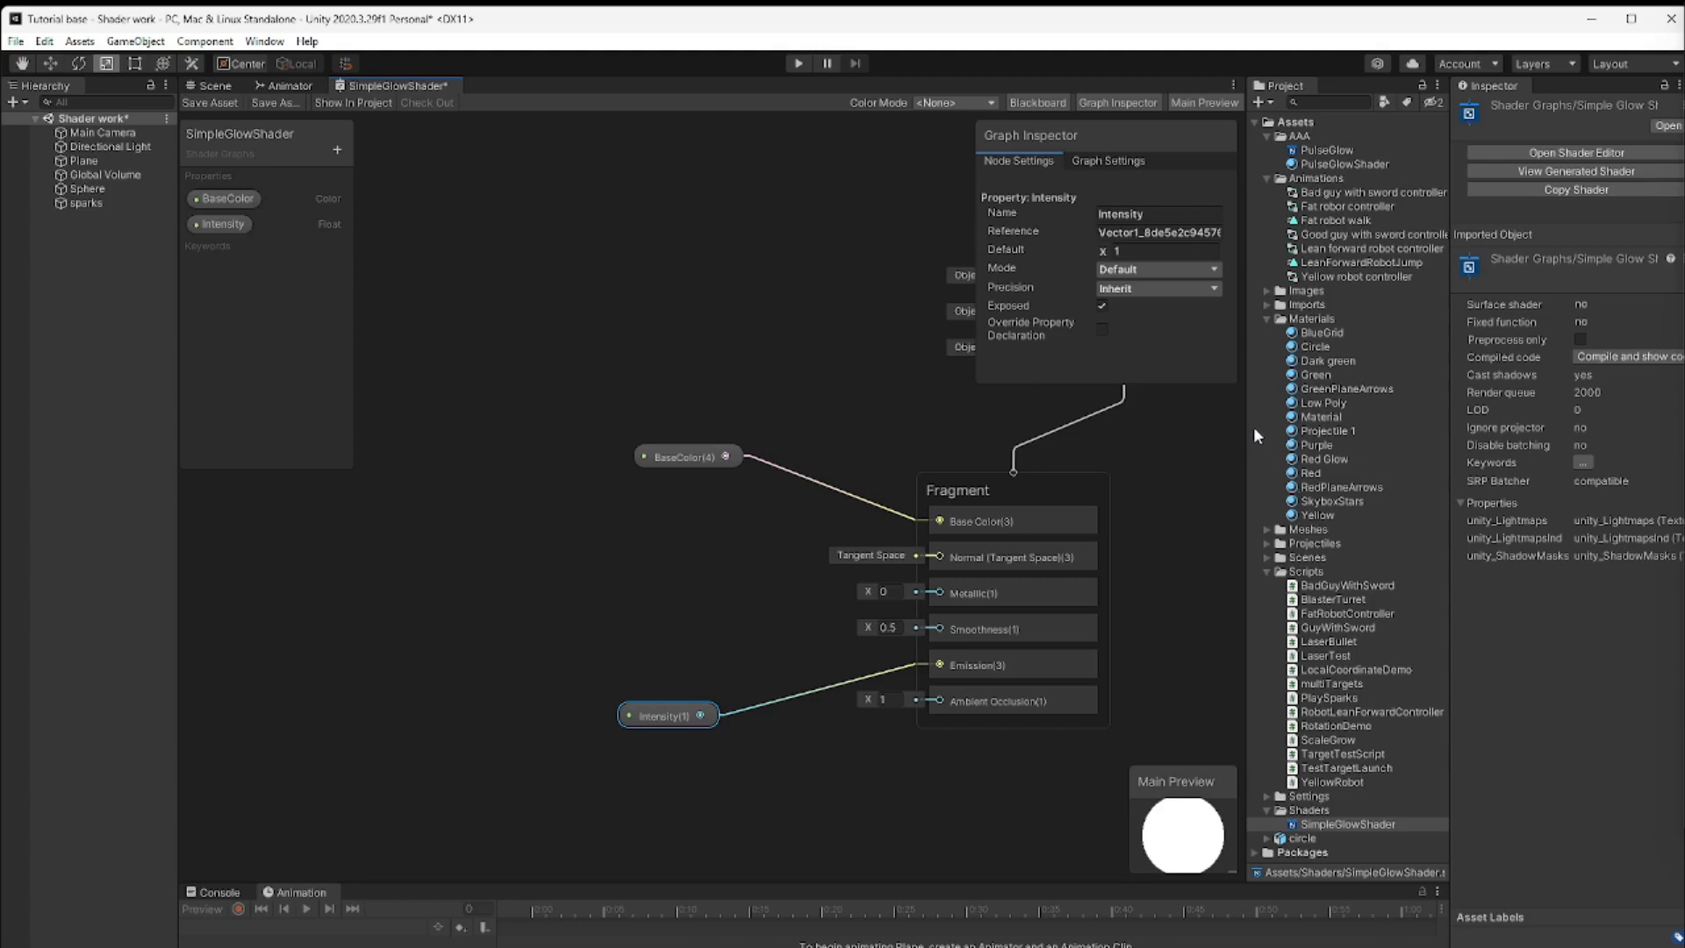
pyautogui.click(205, 105)
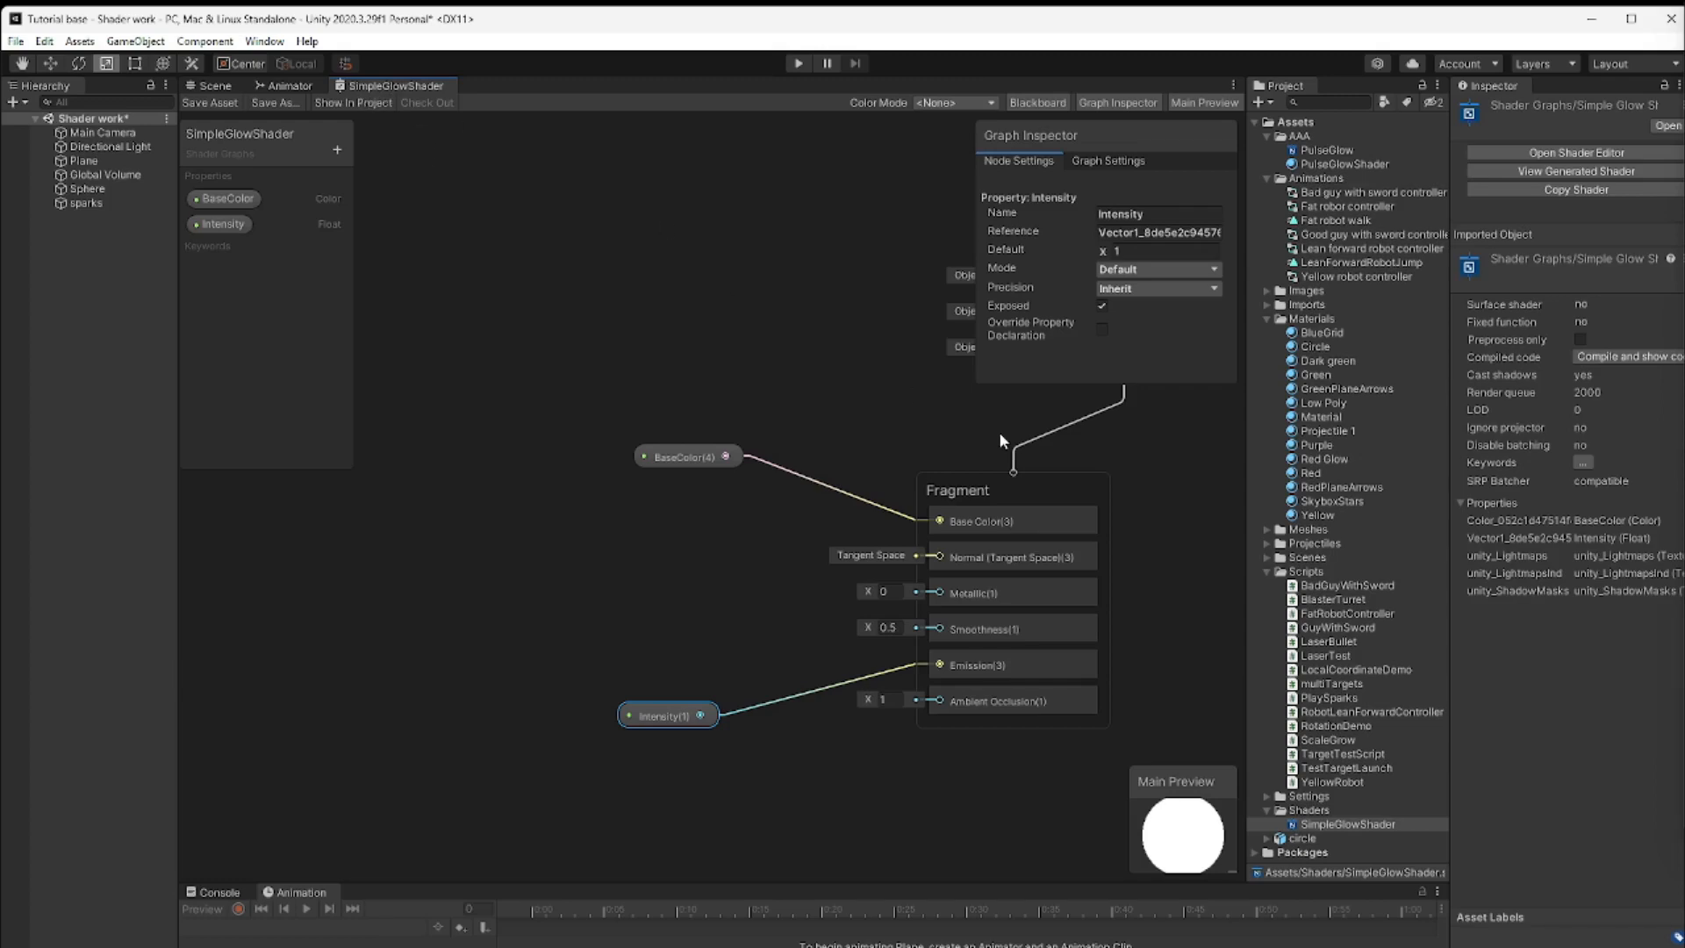
# Create a material in the Materials folder and name it GloeSHaderMaterial
pyautogui.click(1324, 321)
pyautogui.rightClick(1322, 319)
pyautogui.moveTo(1410, 330)
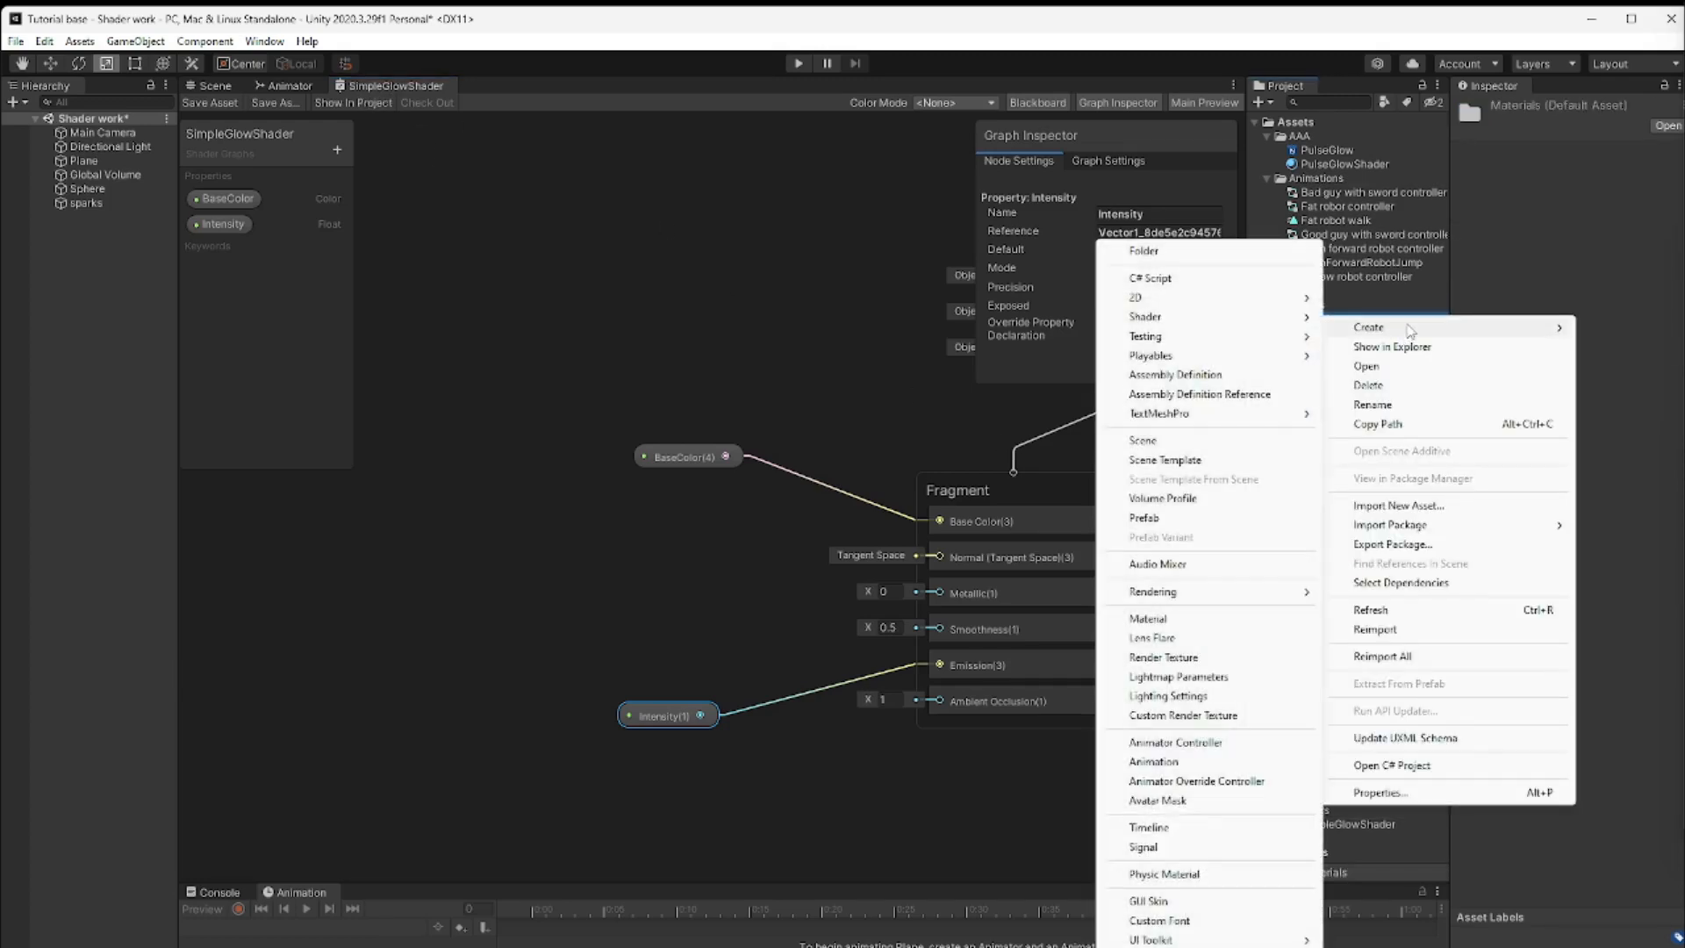
pyautogui.moveTo(1219, 355)
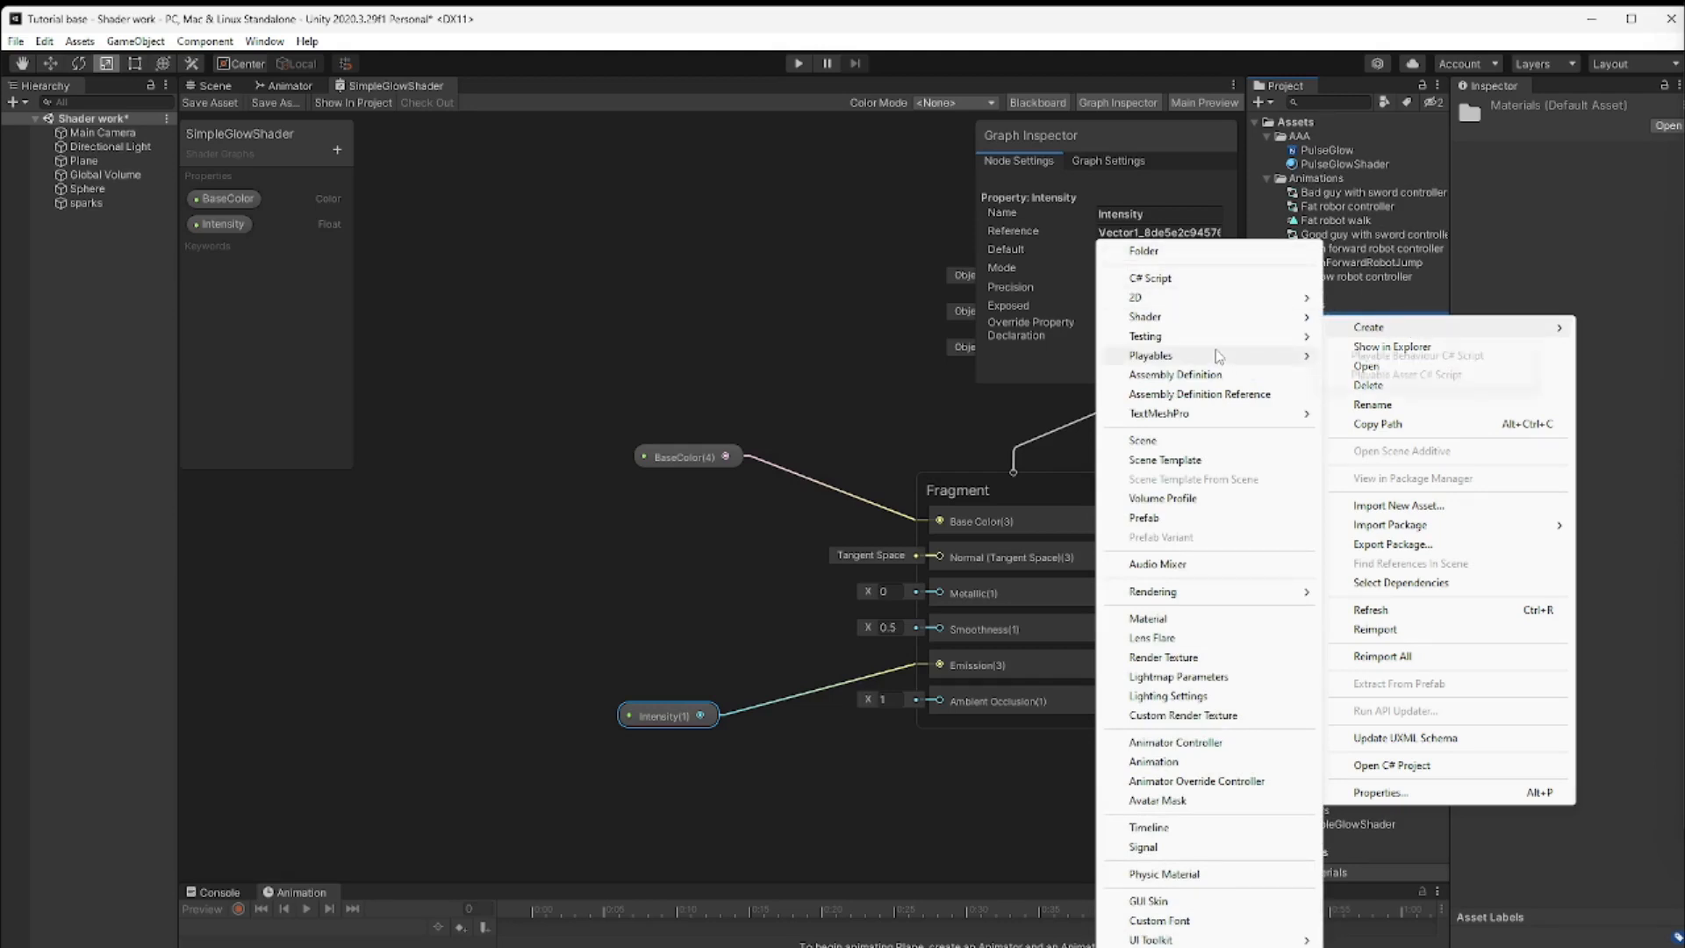
pyautogui.click(1201, 624)
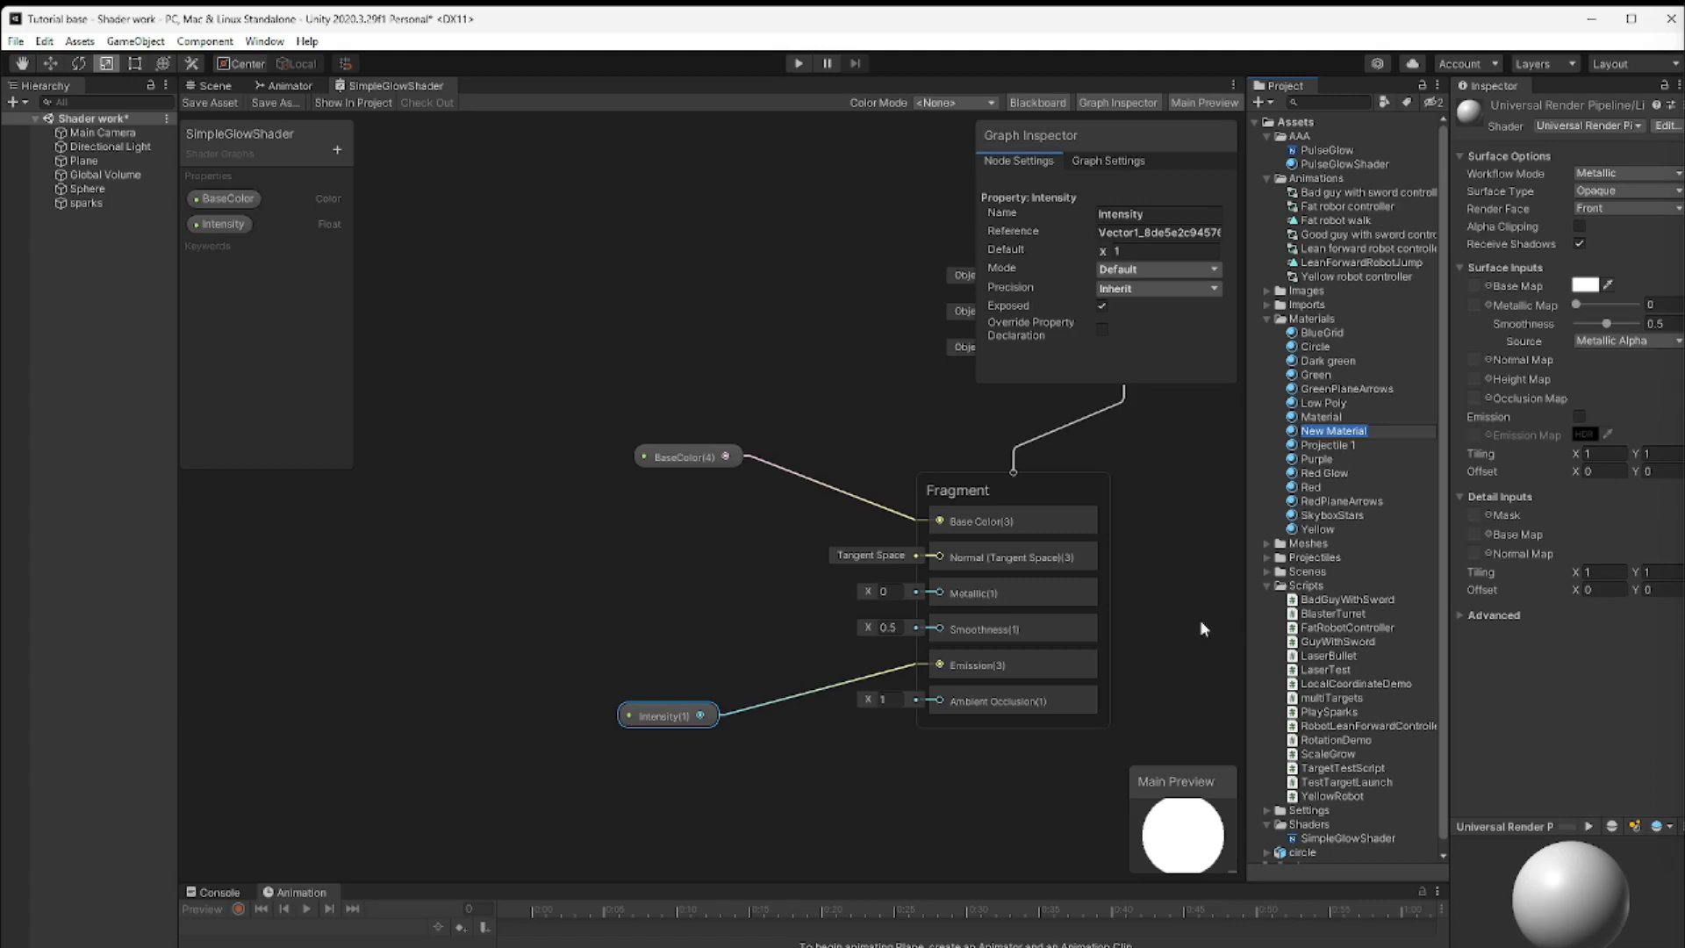
pyautogui.write('GloeSHaderMaterial')
pyautogui.press('Return')
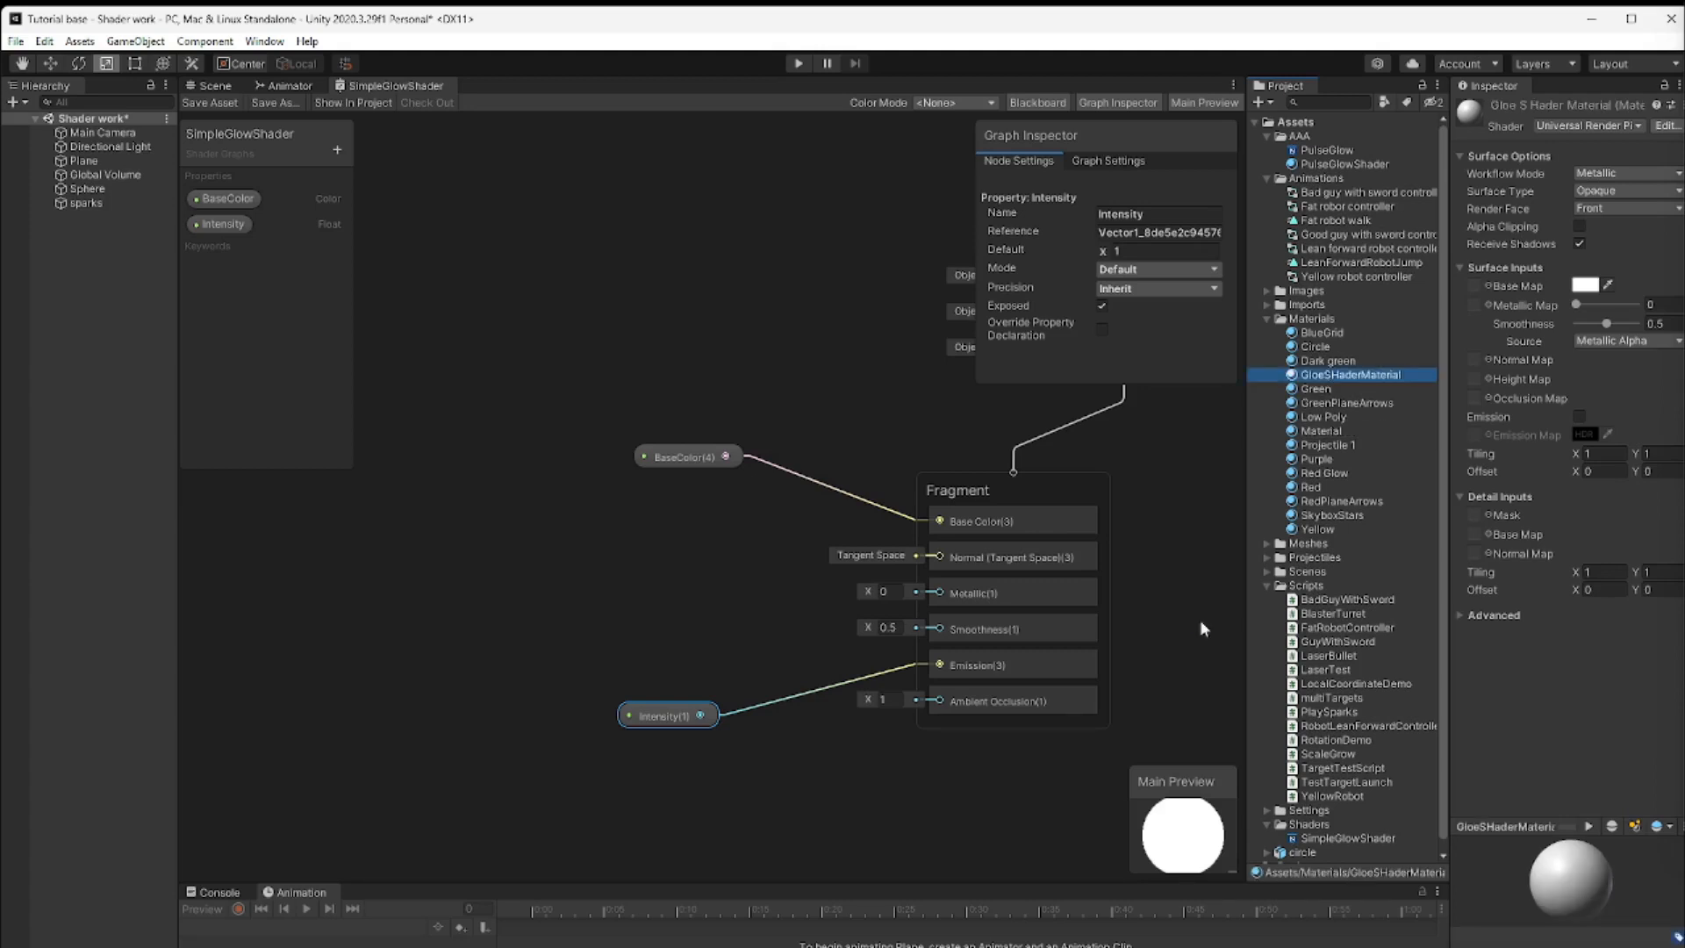
# Rename the new material as GloeShaderMaterial
pyautogui.click(1356, 375)
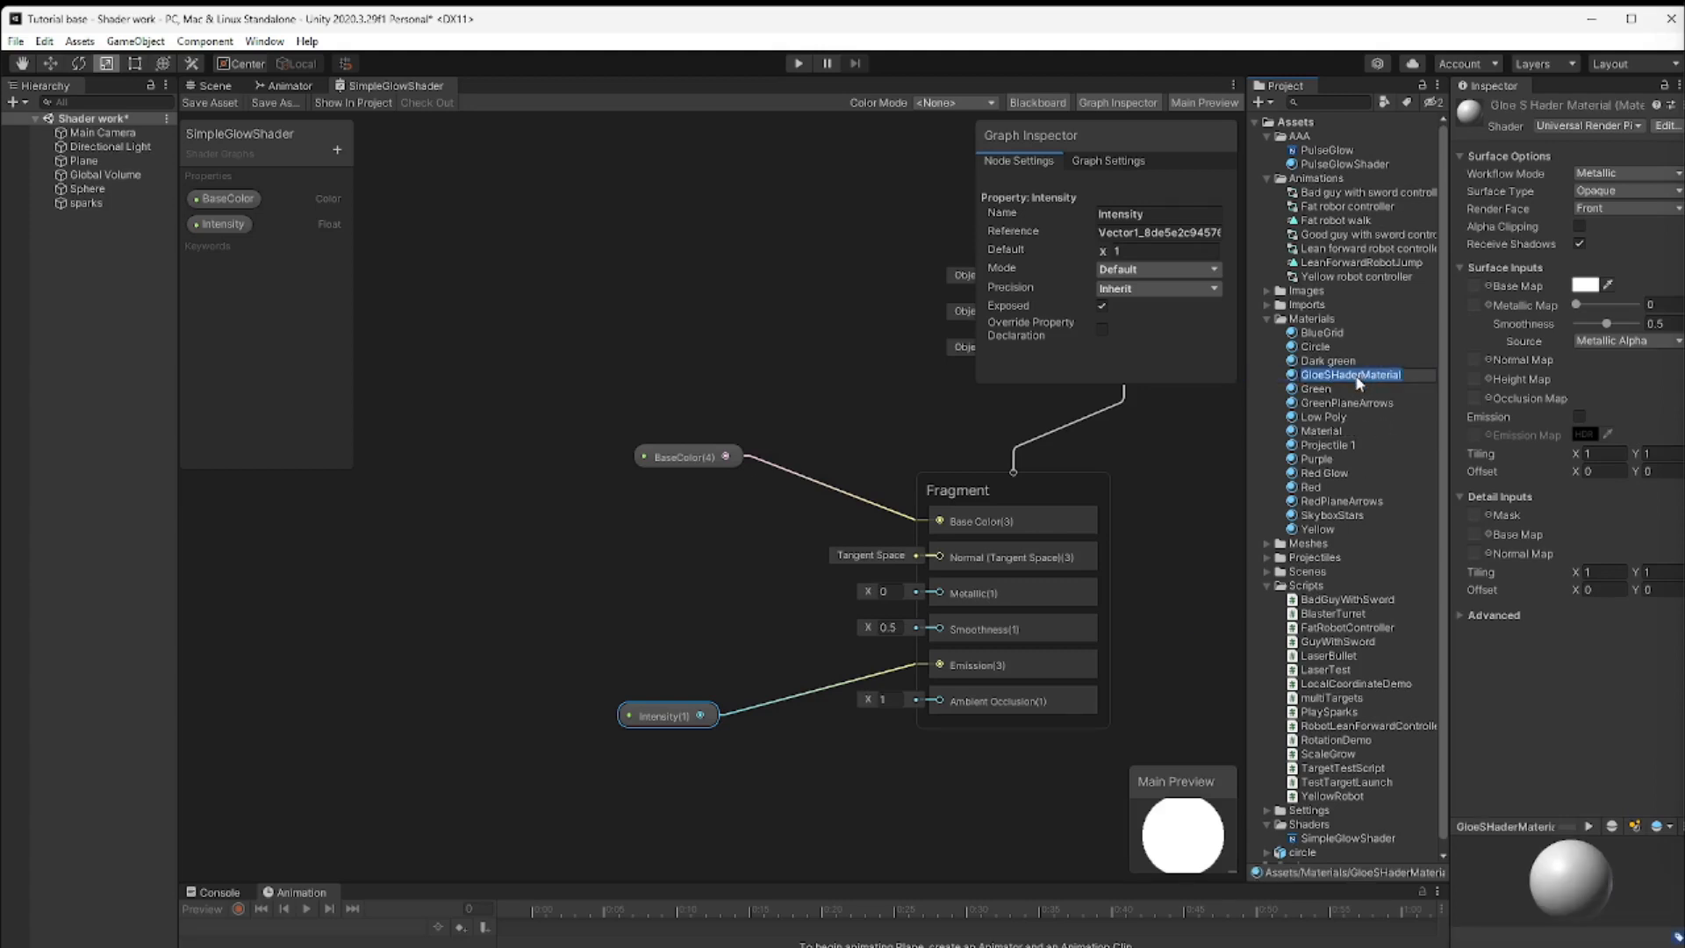
pyautogui.click(1352, 375)
pyautogui.press('BackSpace')
pyautogui.write('h')
pyautogui.click(1389, 419)
# Assign the SimpleGlowShader shader graph to GloeShaderMaterial
pyautogui.click(1368, 375)
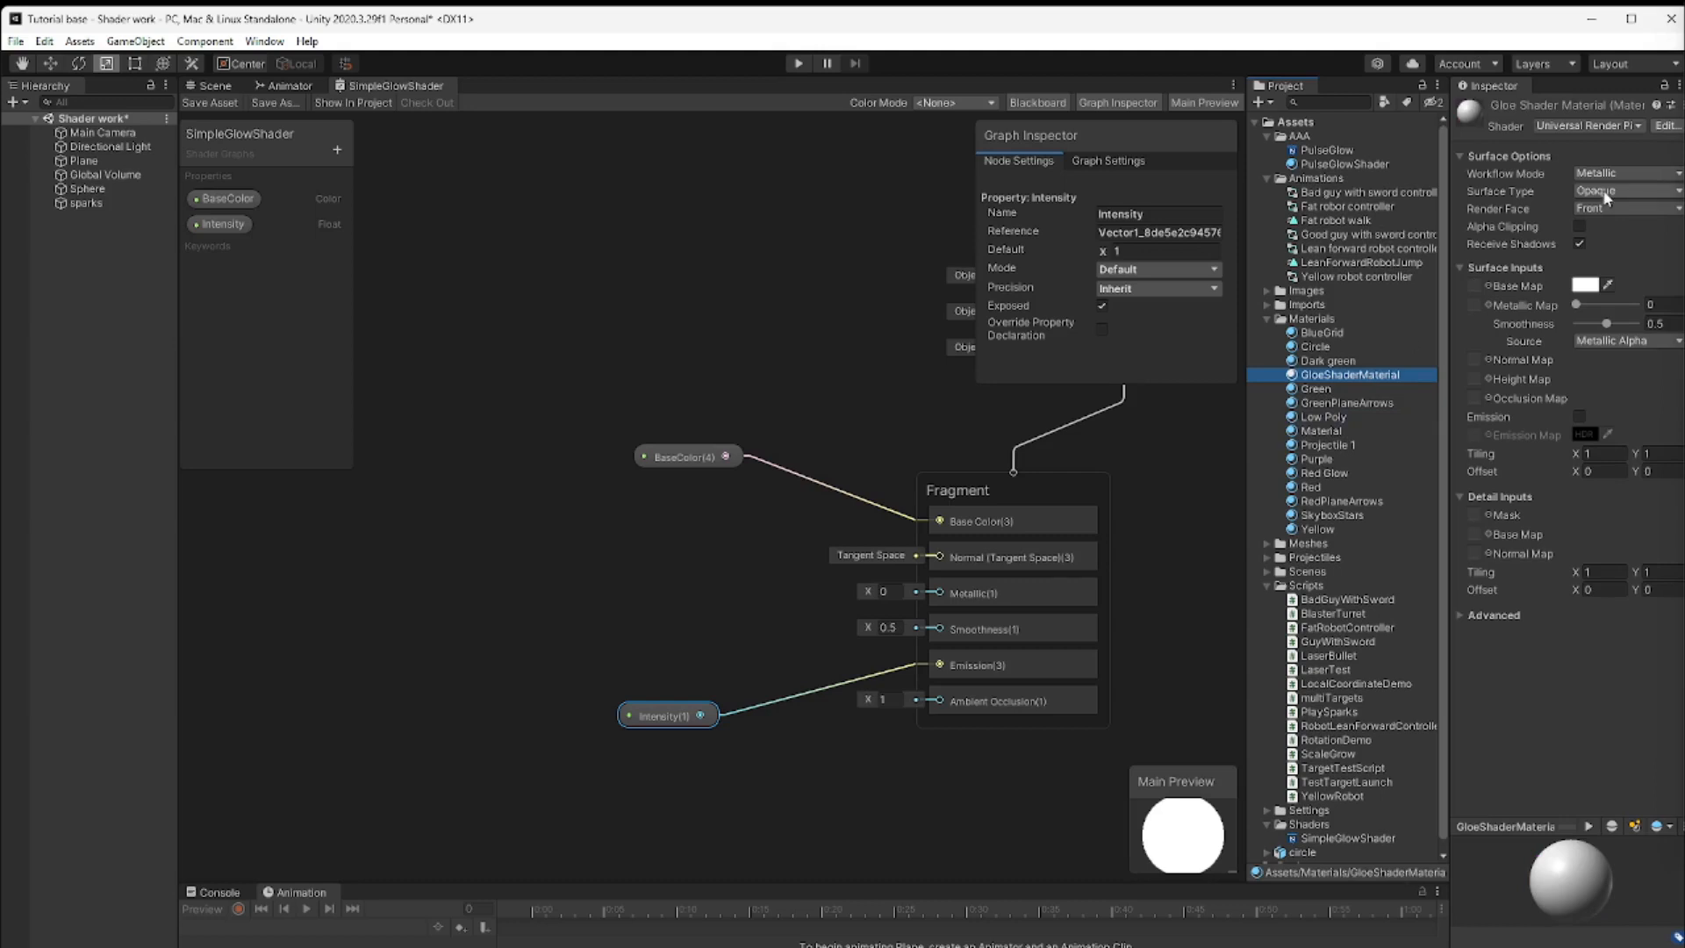
pyautogui.click(1634, 125)
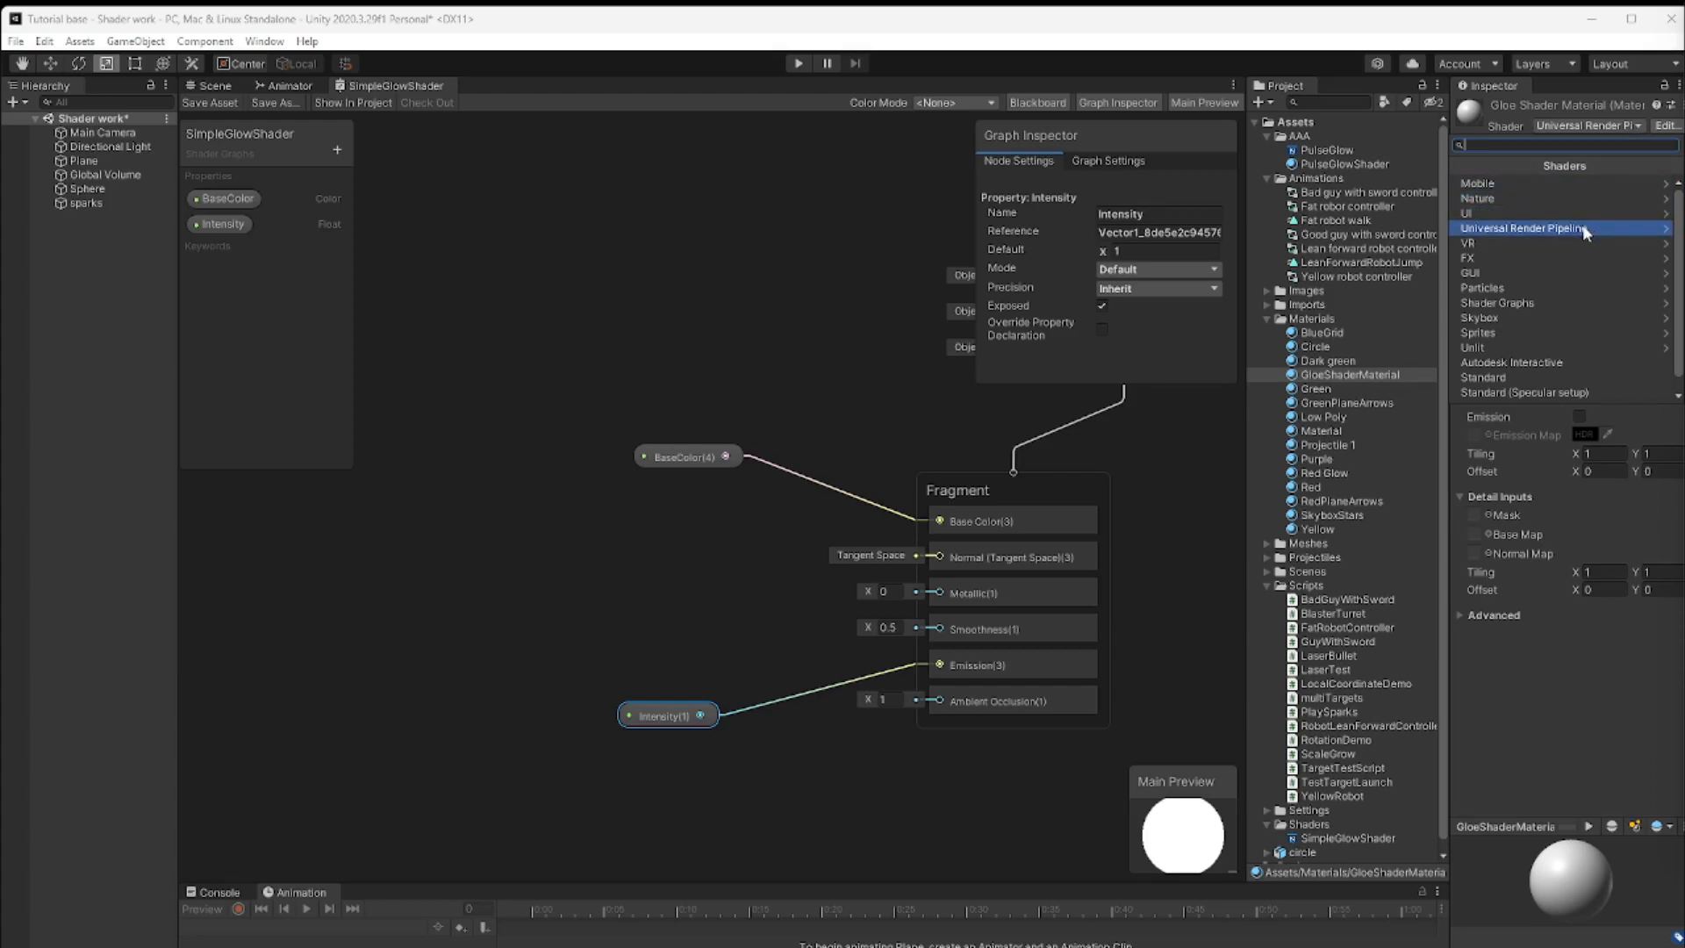
pyautogui.click(1577, 303)
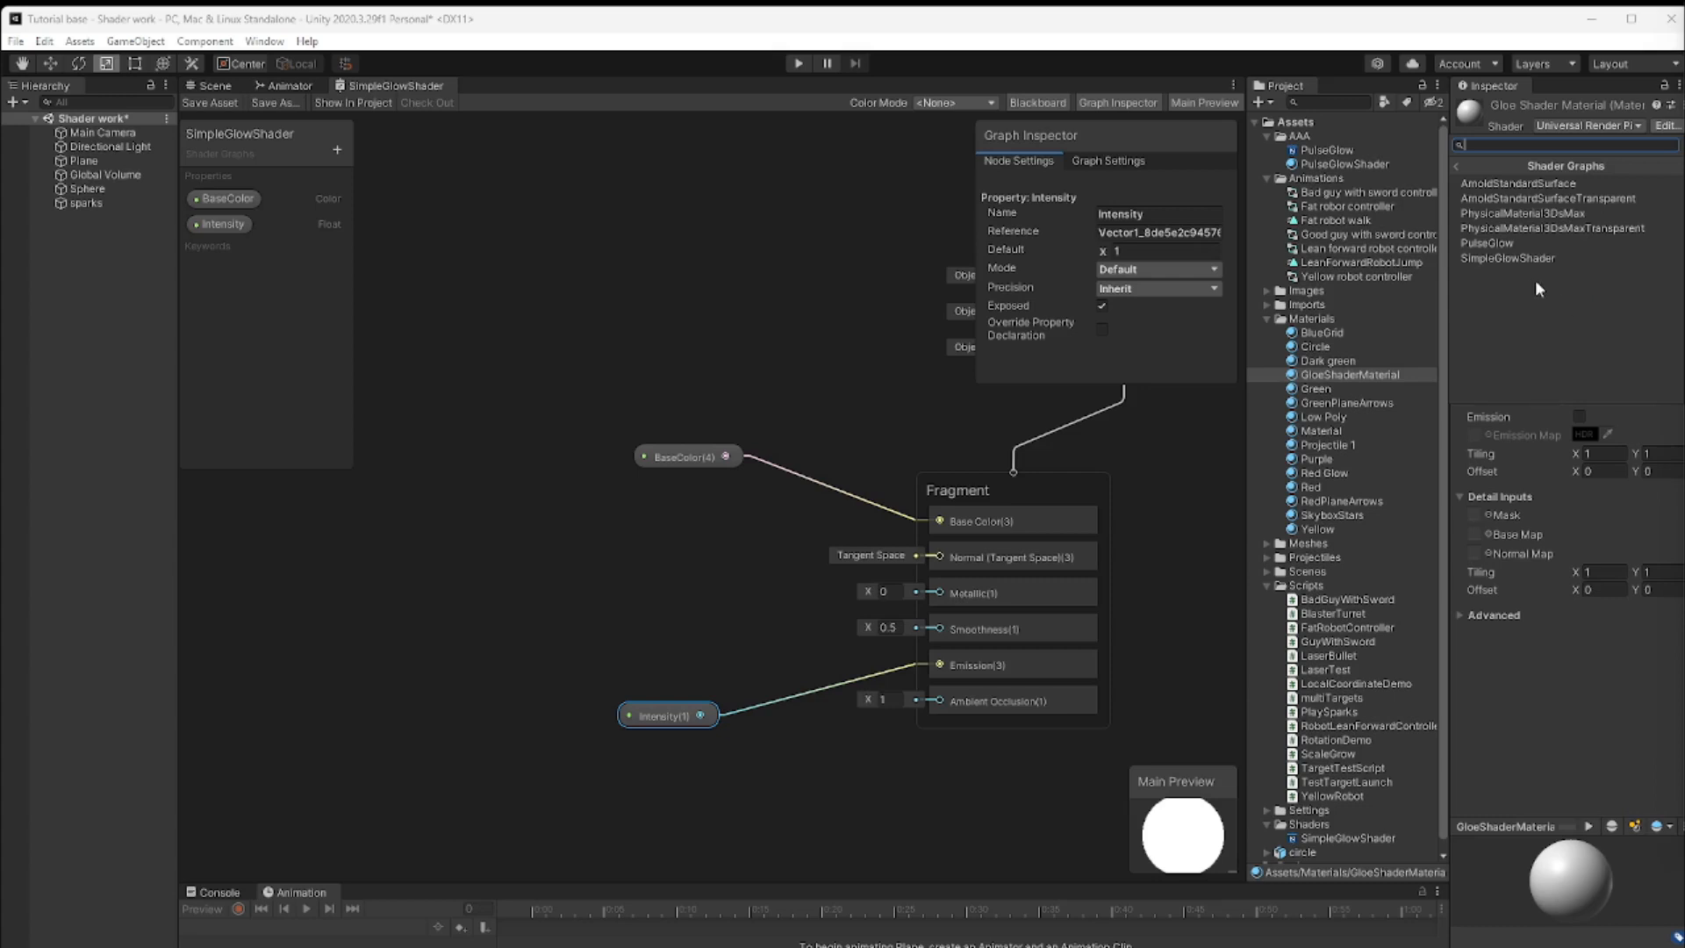
pyautogui.click(1522, 258)
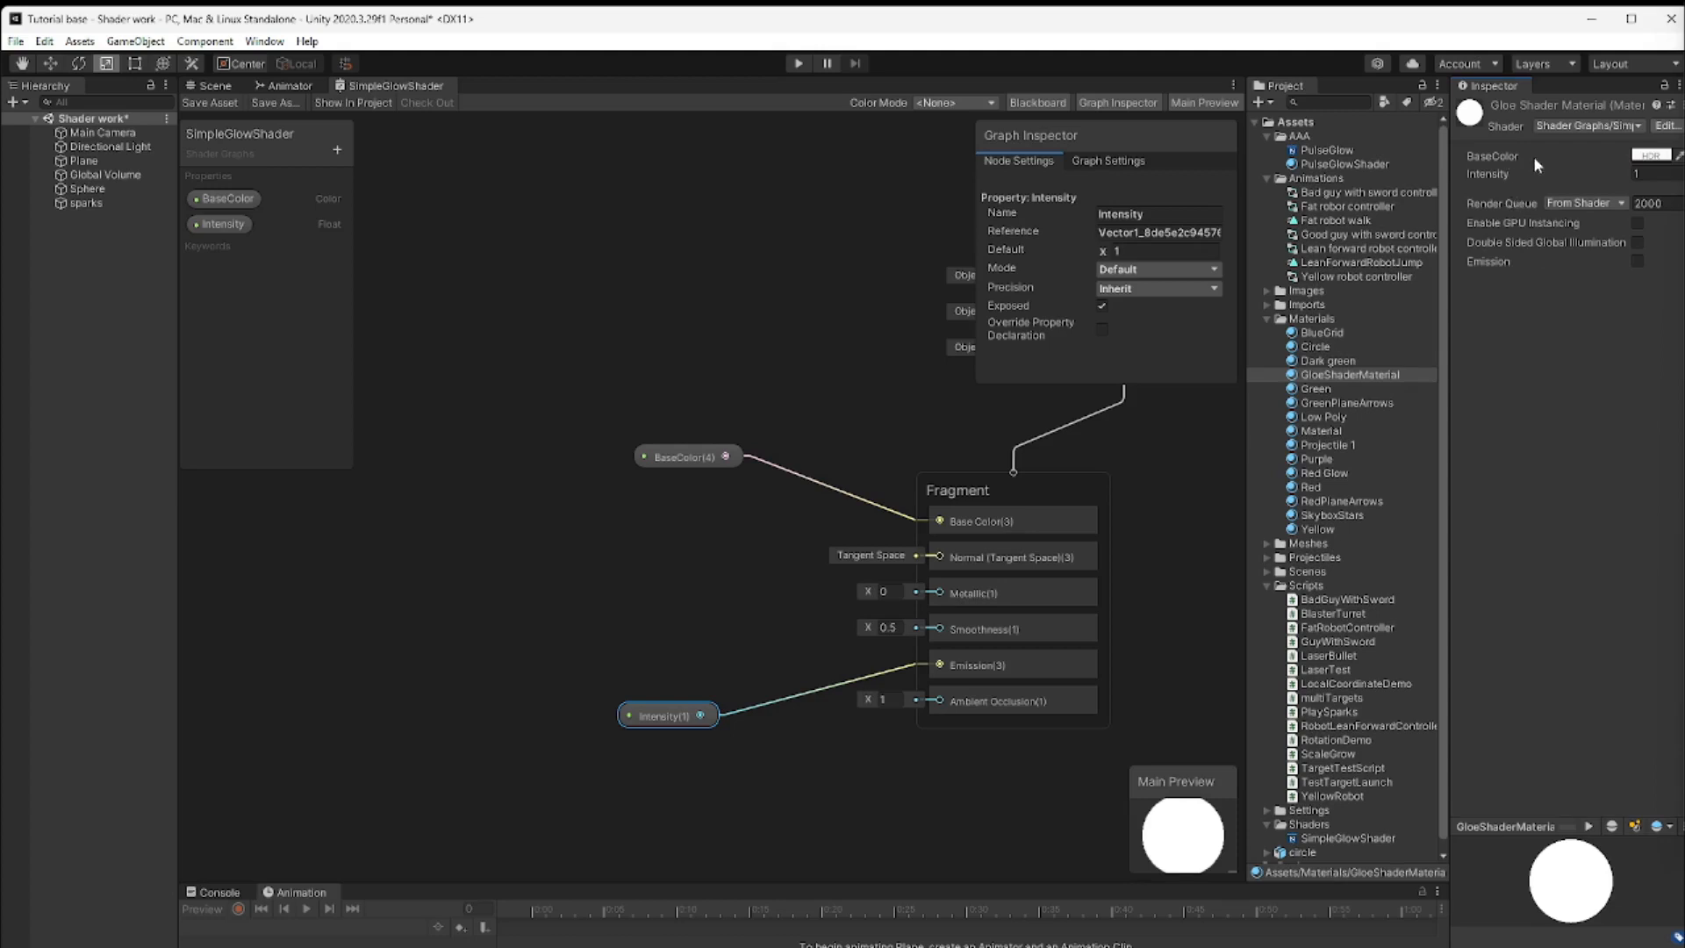
# Set GloeShaderMaterial's BaseColor to a bright red, RGB 246, 11, 11
pyautogui.click(1650, 156)
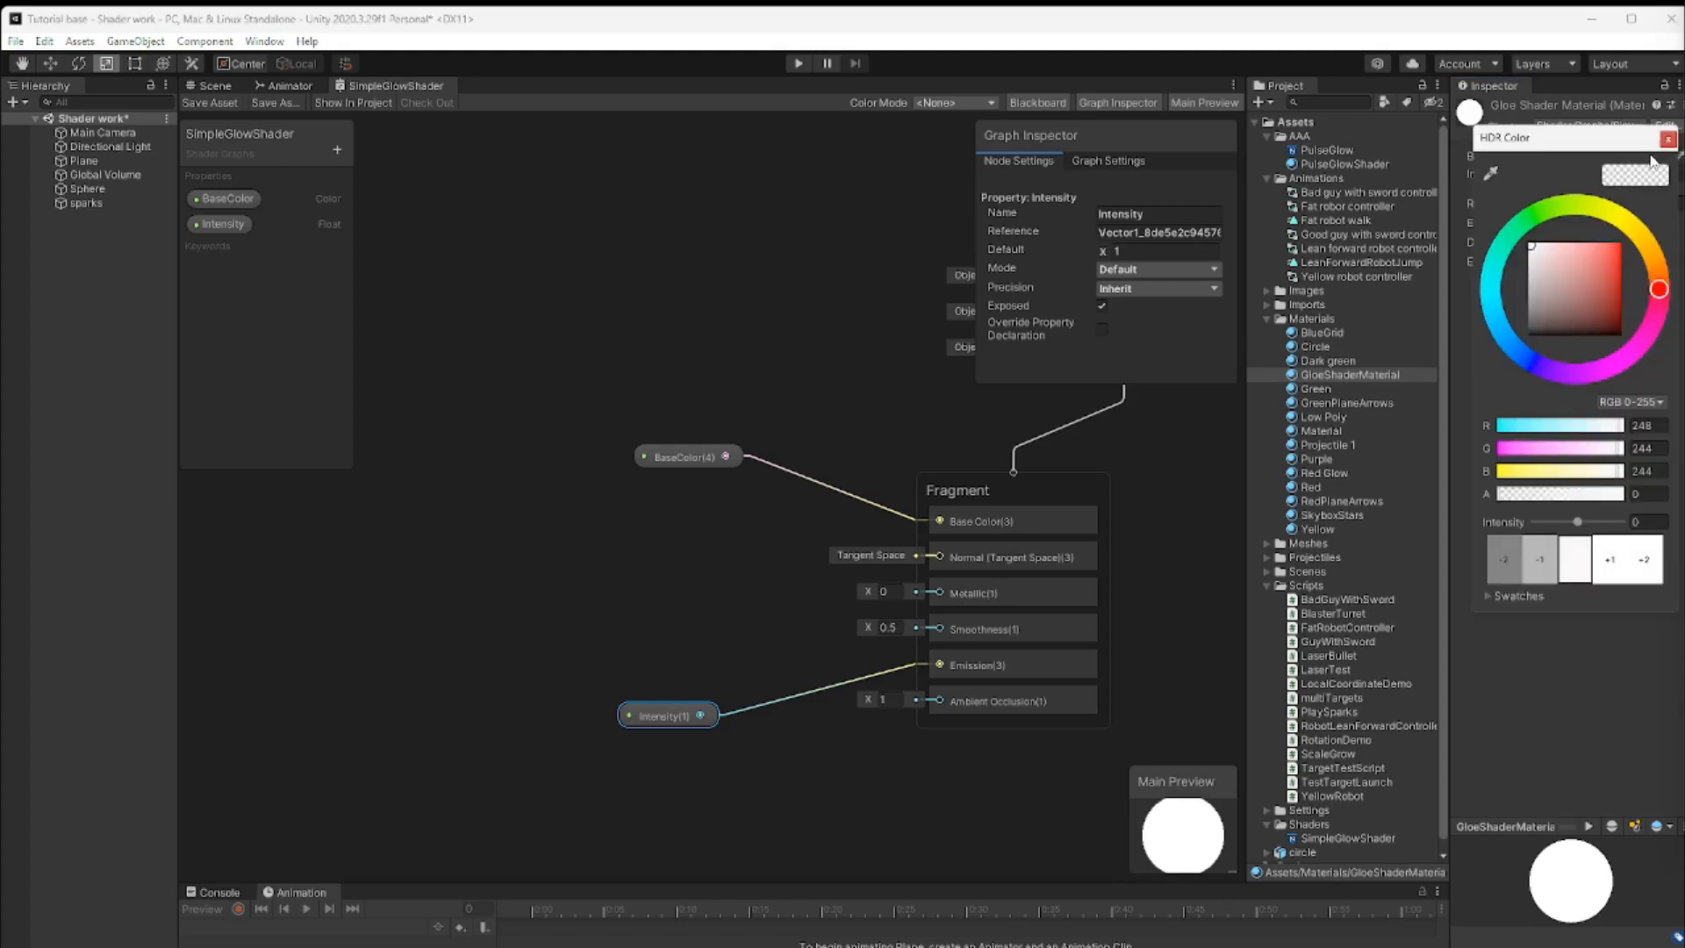
pyautogui.click(1618, 245)
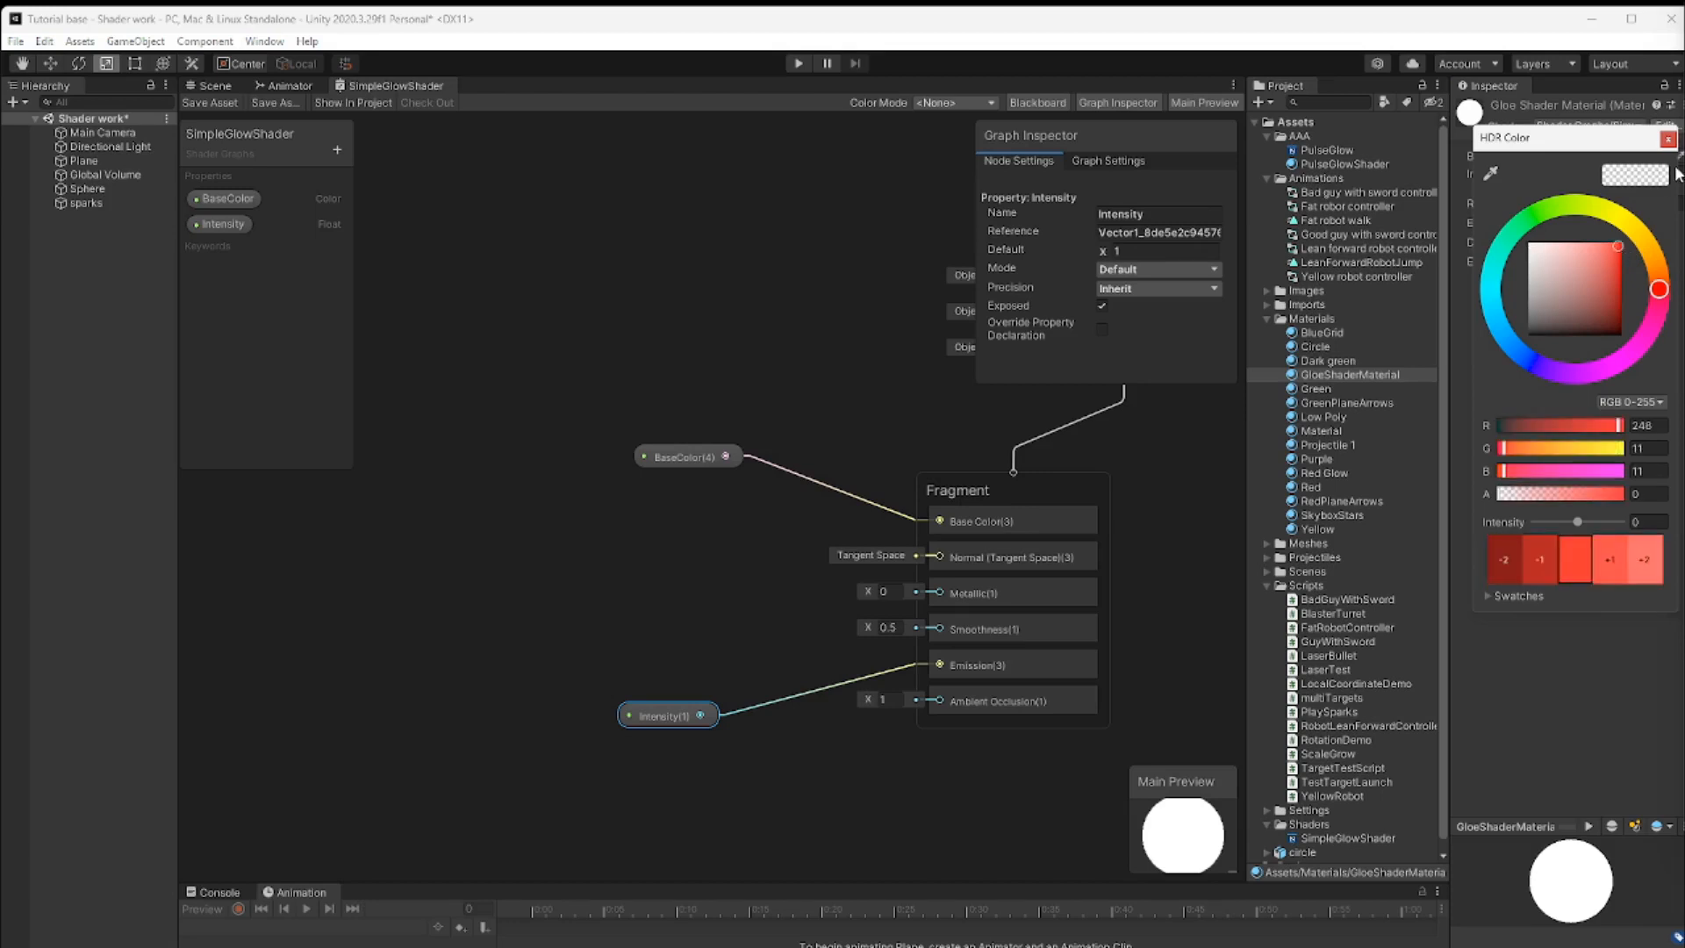
pyautogui.click(1668, 139)
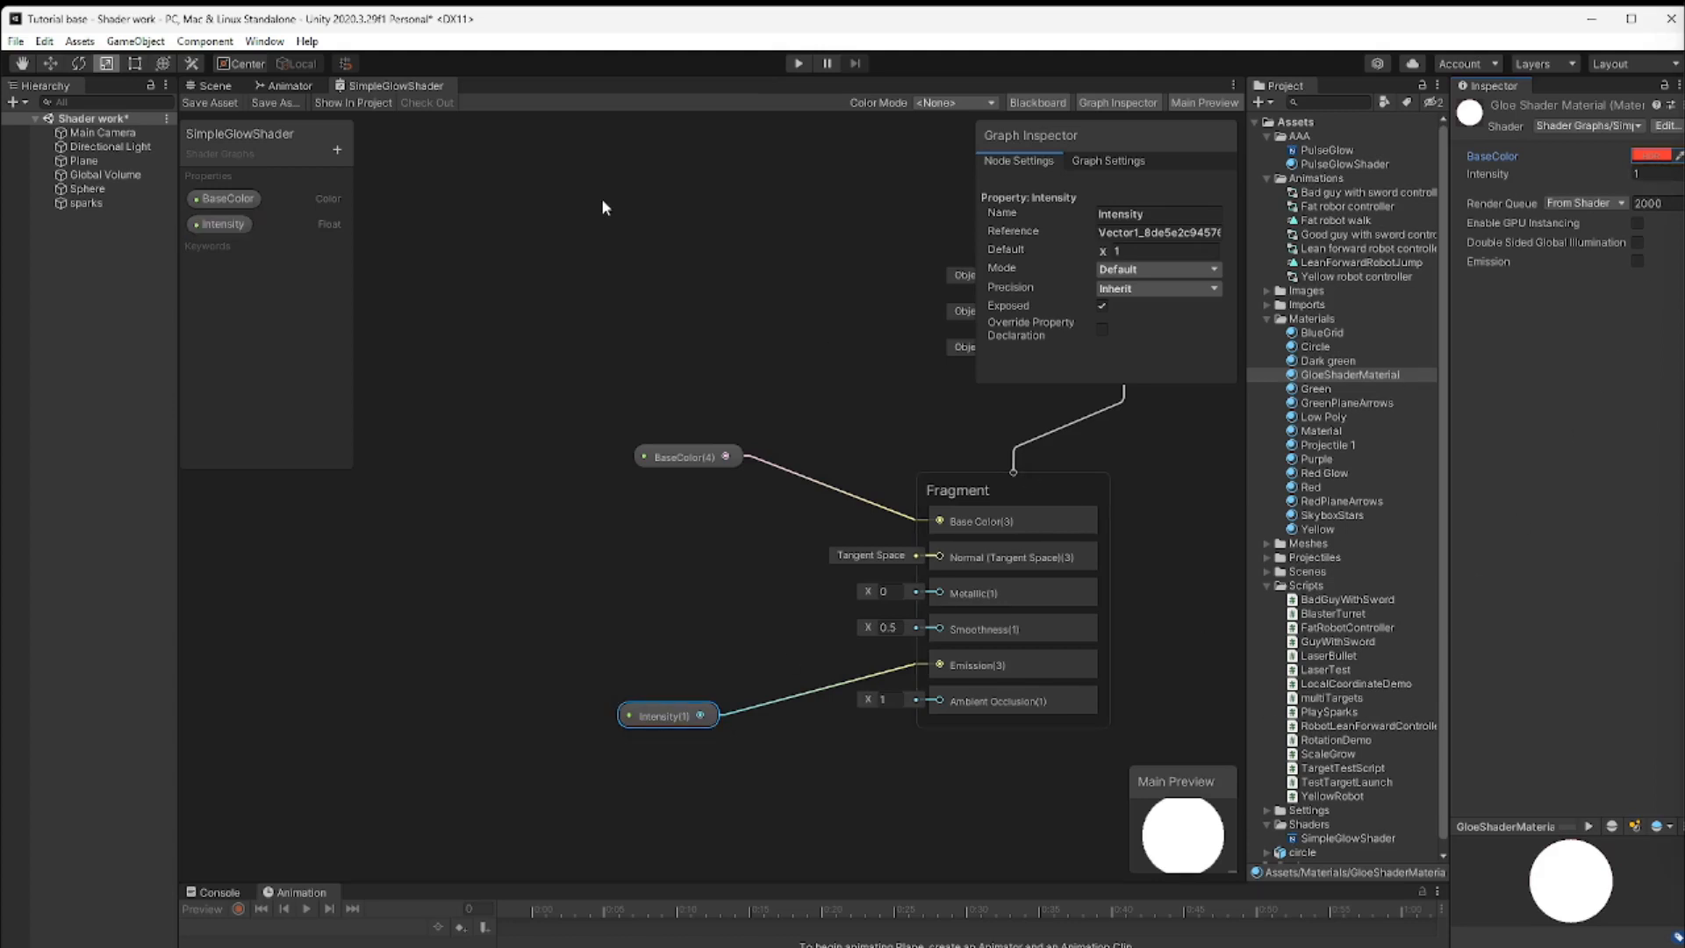
pyautogui.moveTo(389, 87); pyautogui.dragTo(533, 171)
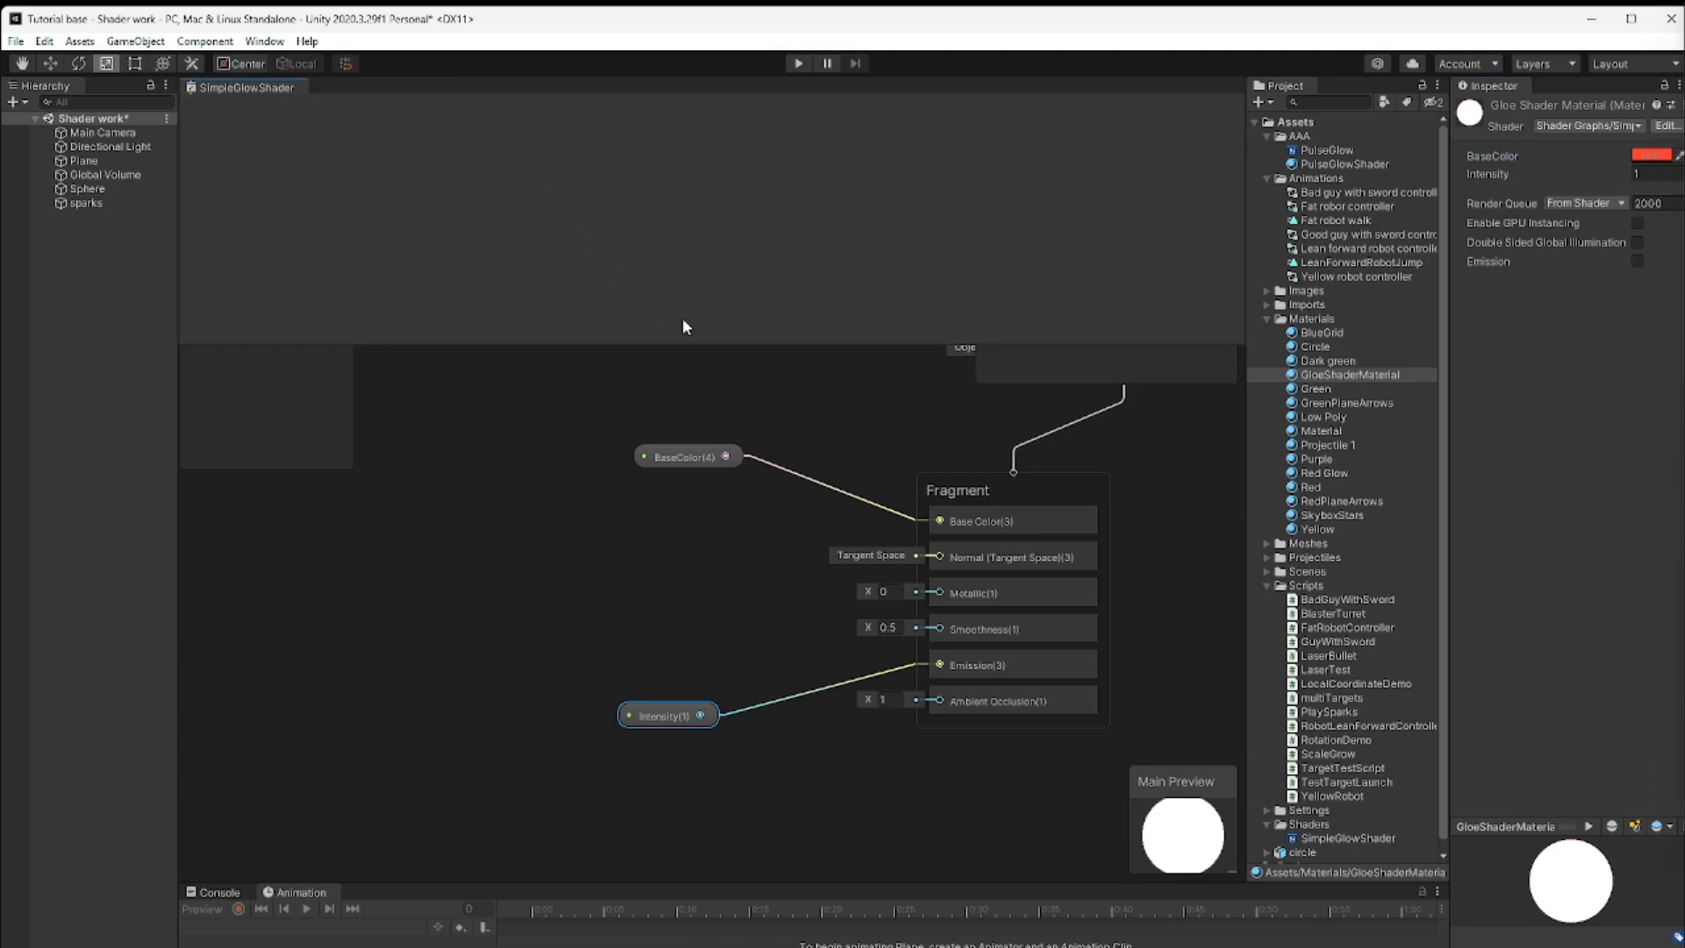
pyautogui.moveTo(683, 321); pyautogui.dragTo(659, 225)
pyautogui.moveTo(695, 110); pyautogui.dragTo(724, 93)
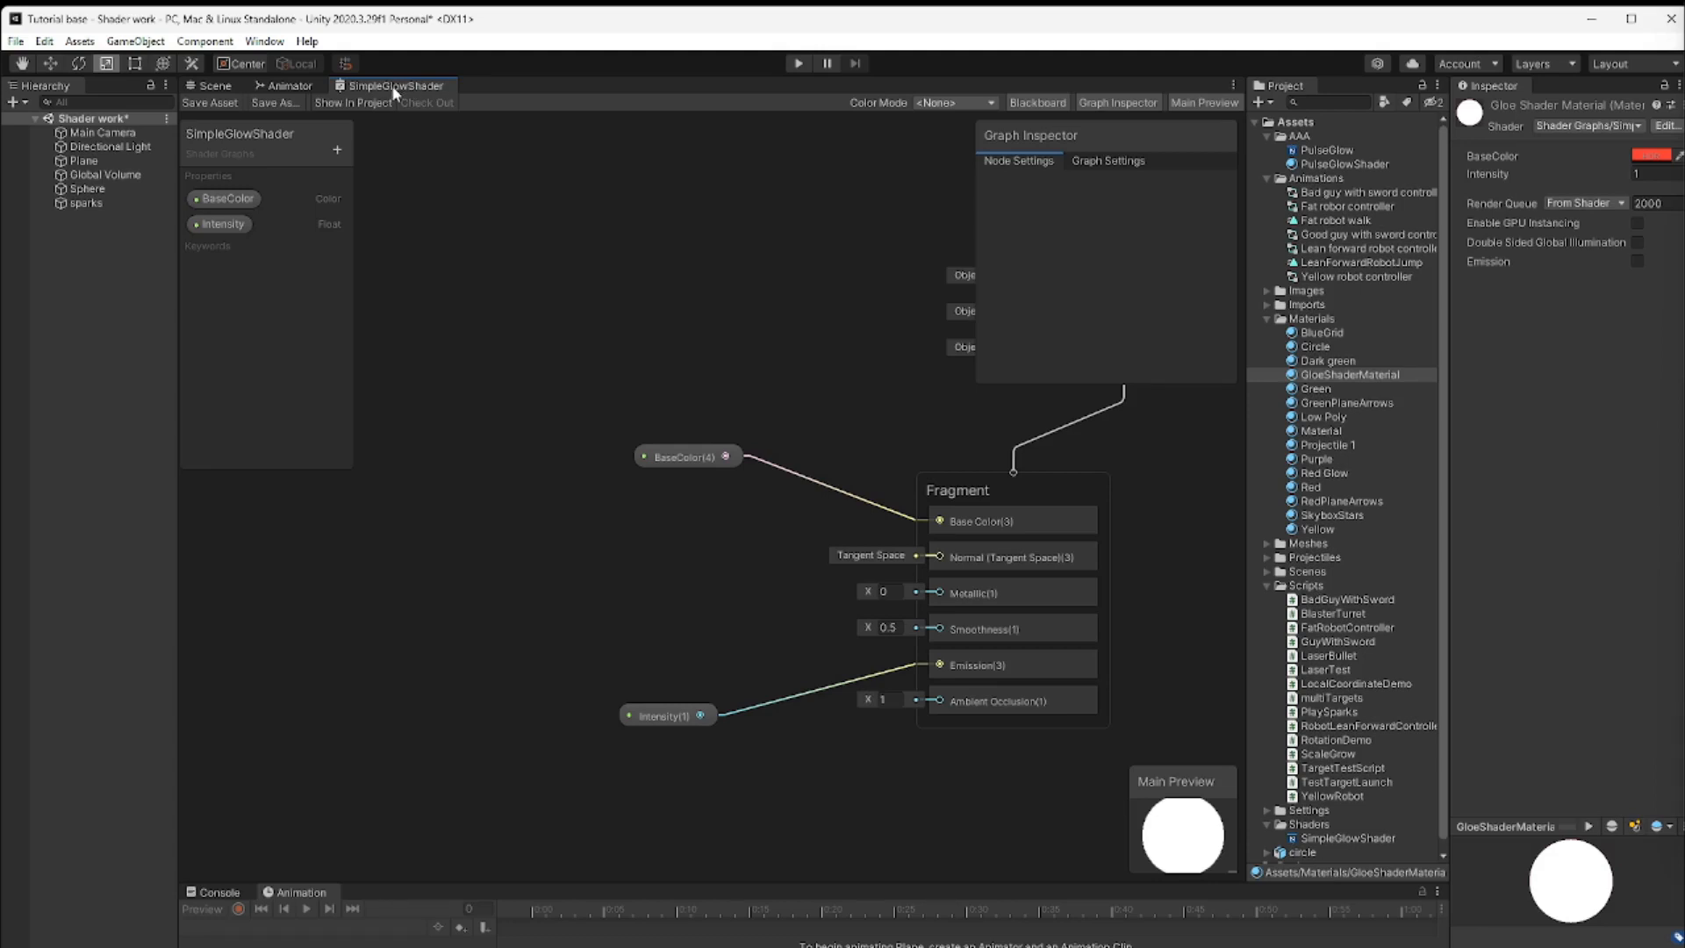
pyautogui.moveTo(397, 91); pyautogui.dragTo(678, 699)
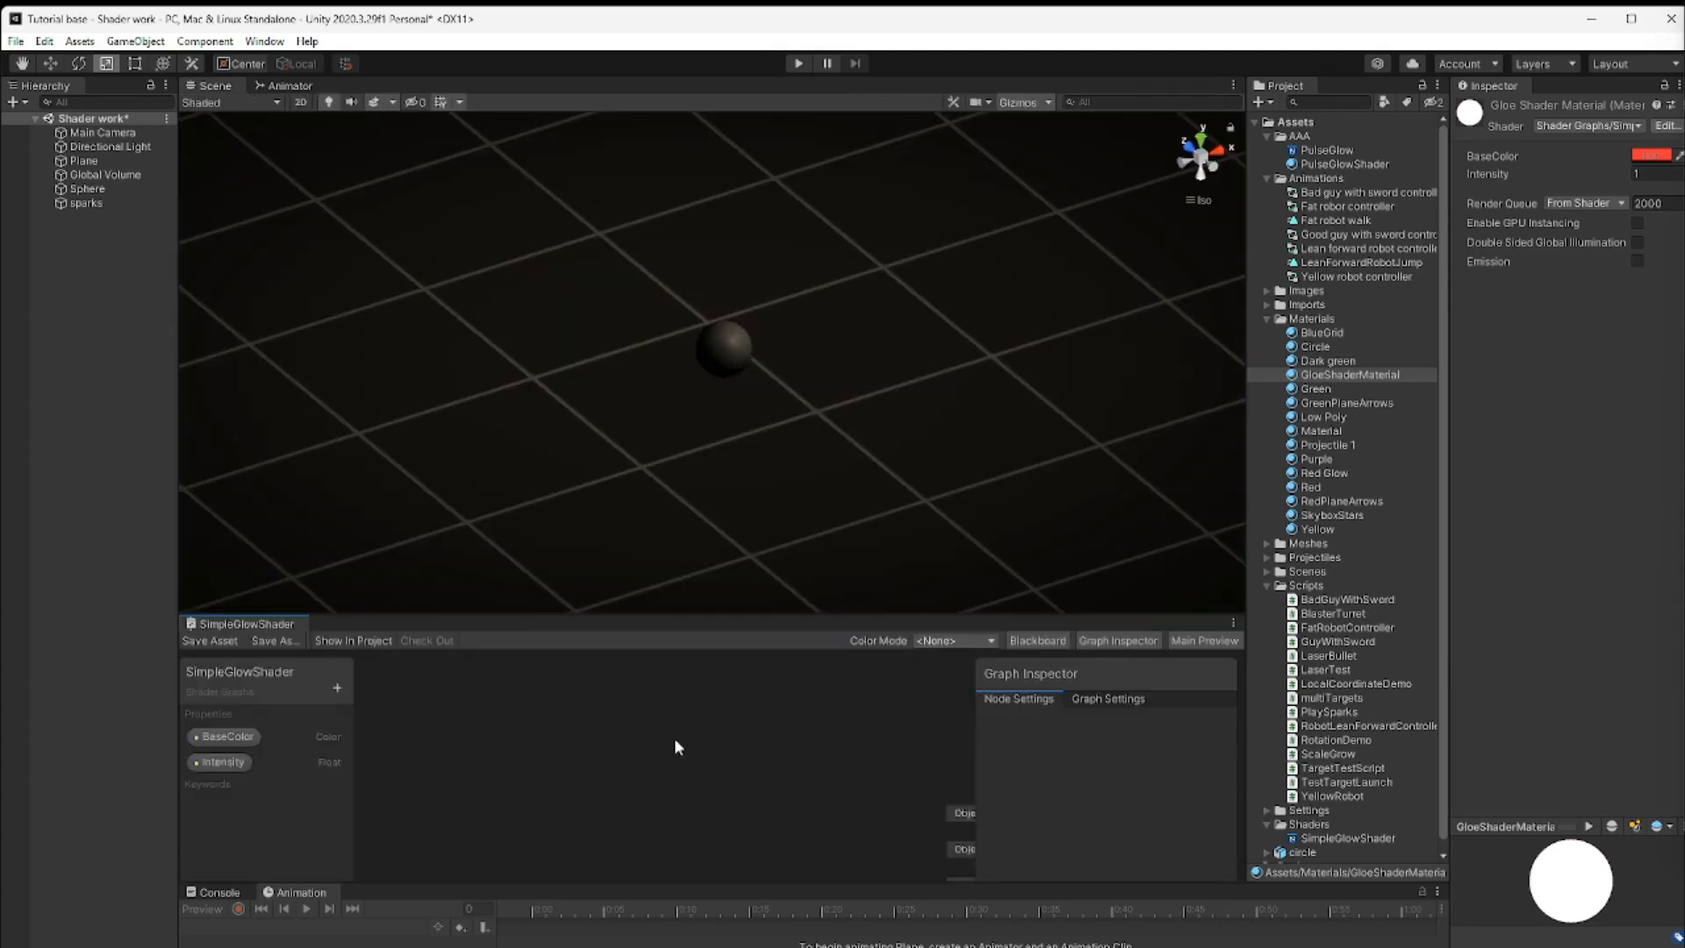
# Dock the SimpleGlowShader graph window side by side with the Scene view and widen the graph area
pyautogui.moveTo(252, 628); pyautogui.dragTo(528, 146)
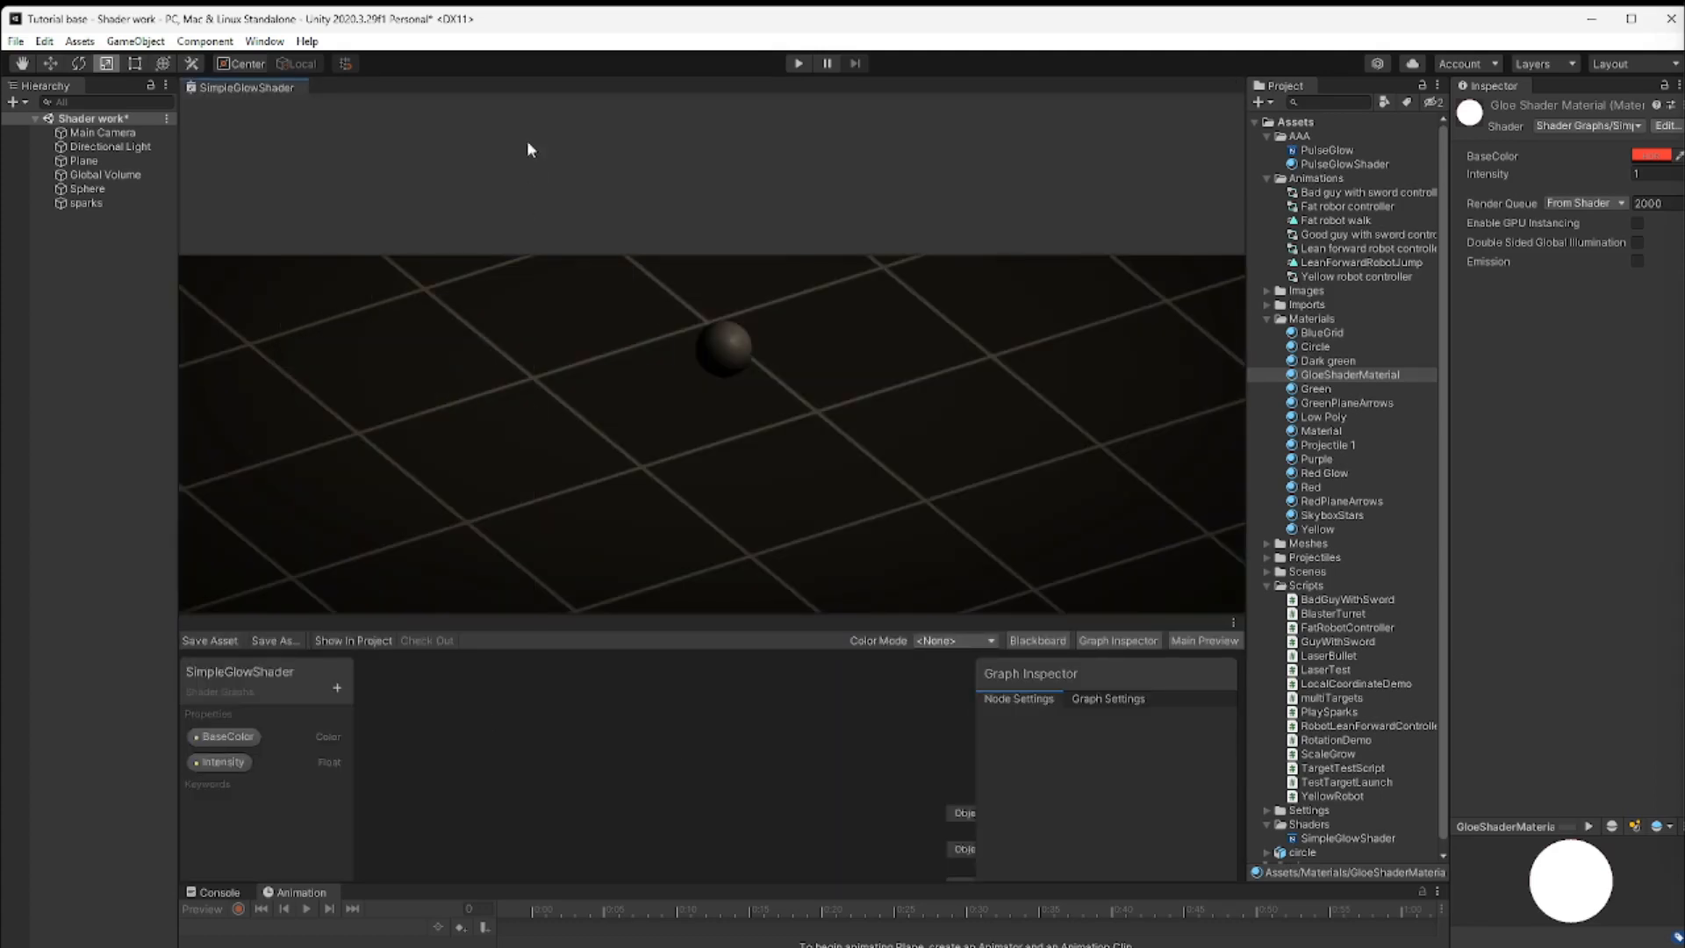
pyautogui.moveTo(711, 133); pyautogui.dragTo(1126, 353)
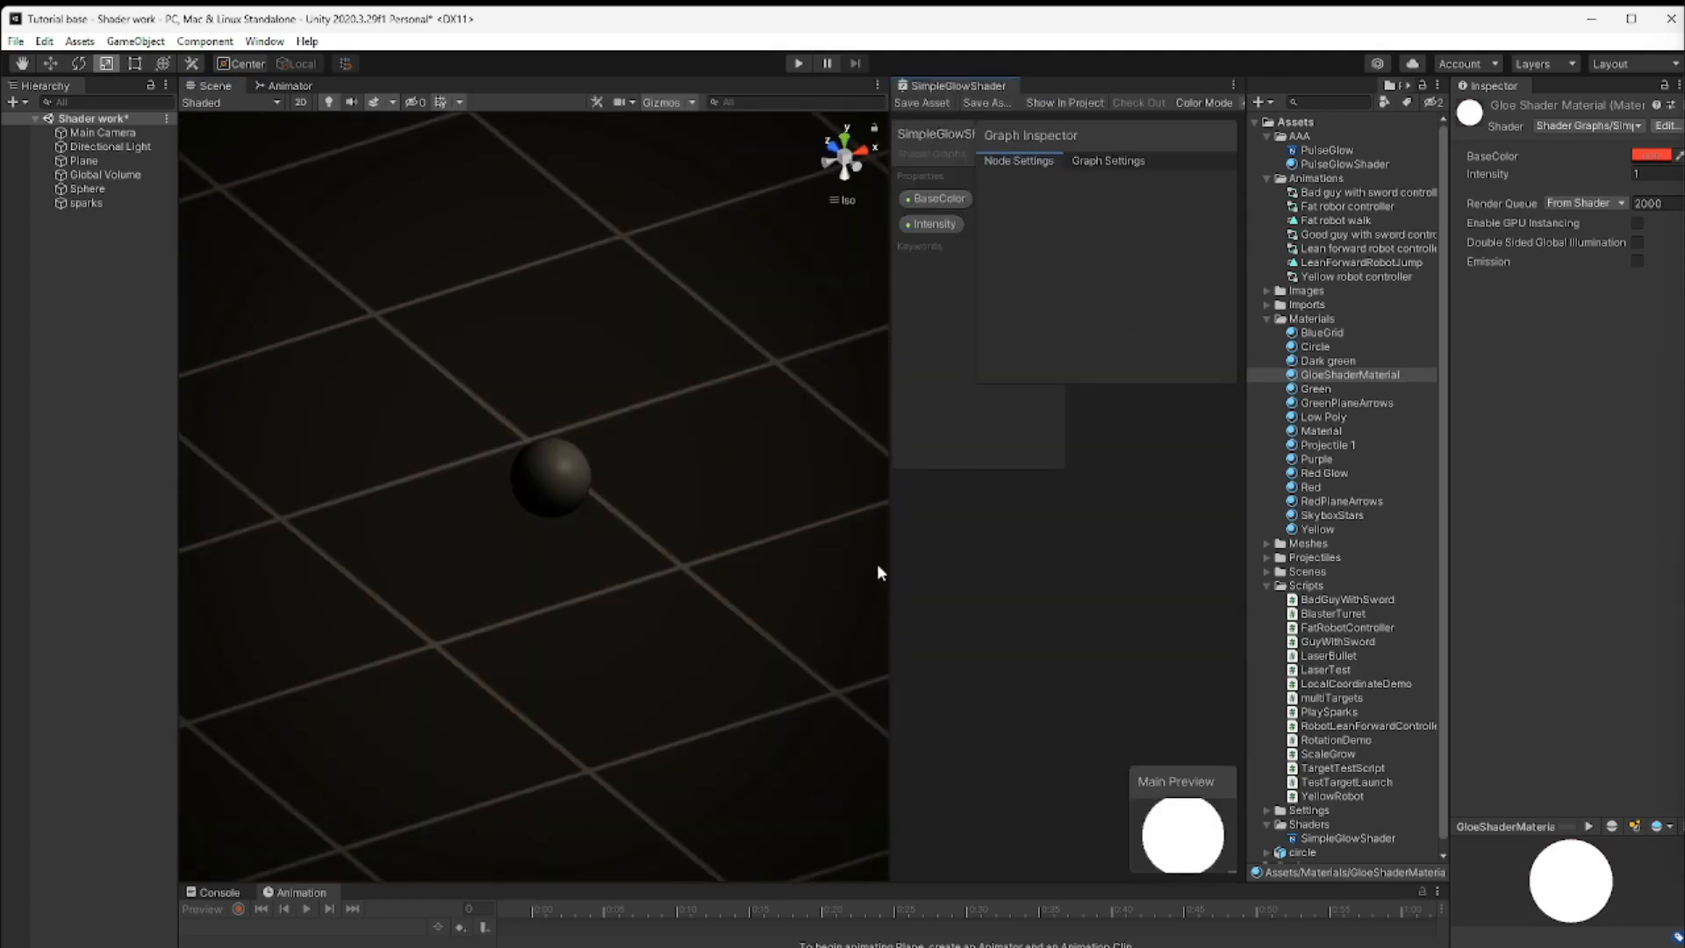
pyautogui.moveTo(889, 566); pyautogui.dragTo(424, 521)
# Apply GloeShaderMaterial to the sphere in the scene, switch to the Hand tool and deselect the sphere
pyautogui.click(307, 487)
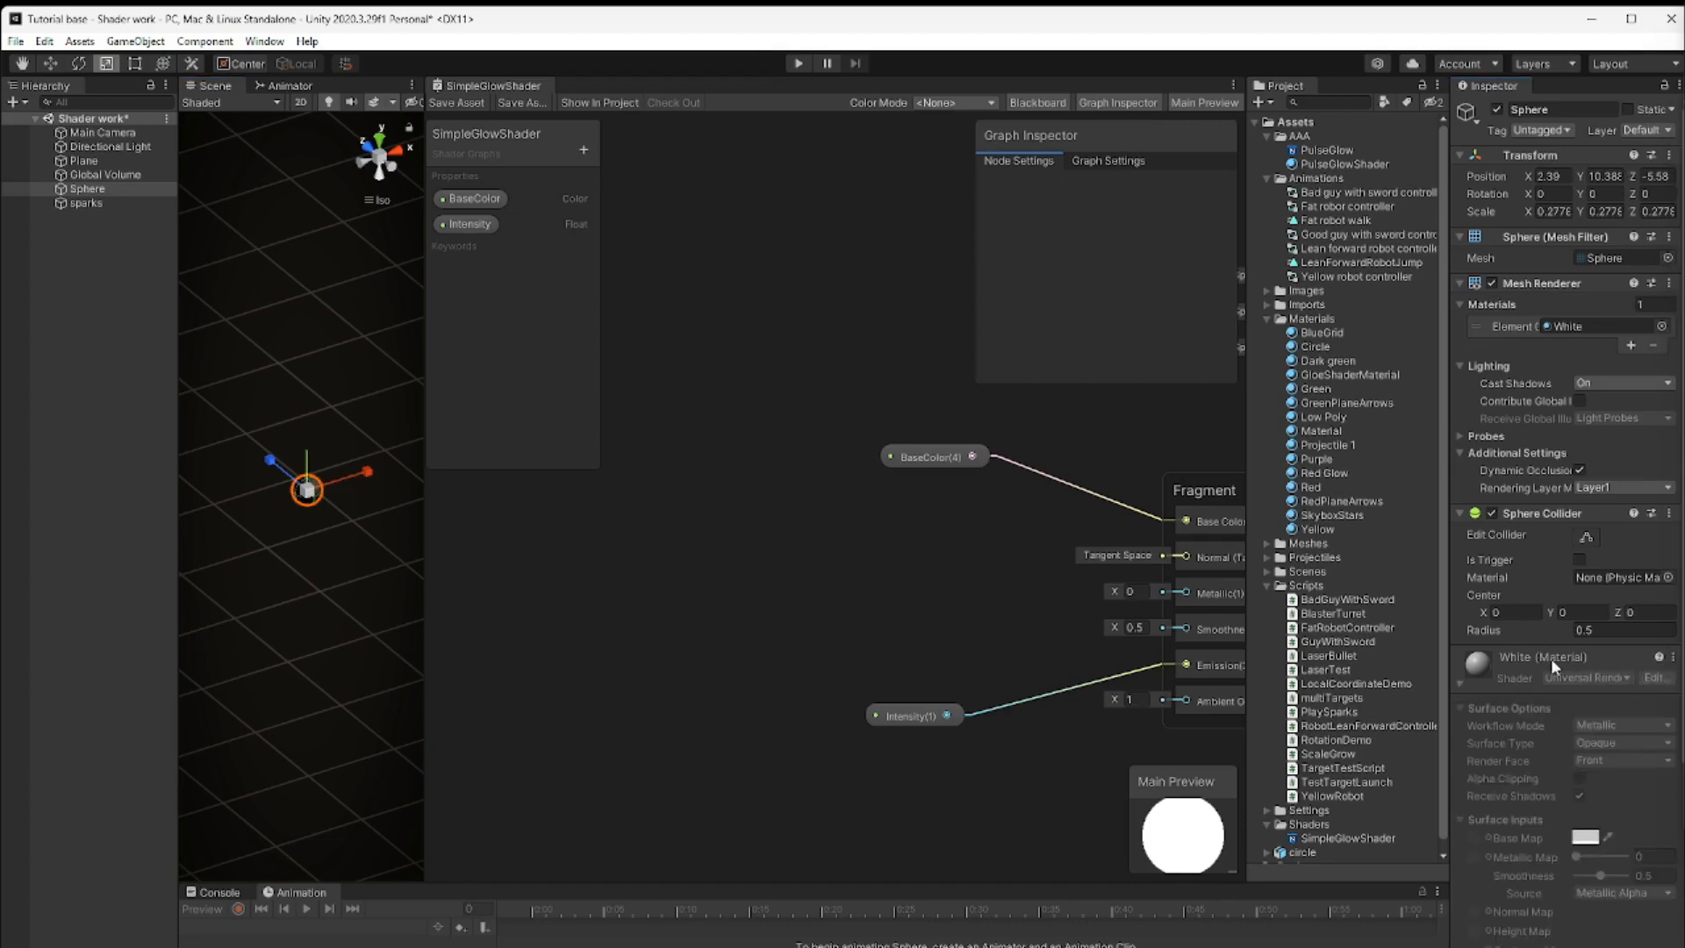
pyautogui.click(1461, 683)
pyautogui.moveTo(1361, 371); pyautogui.dragTo(308, 496)
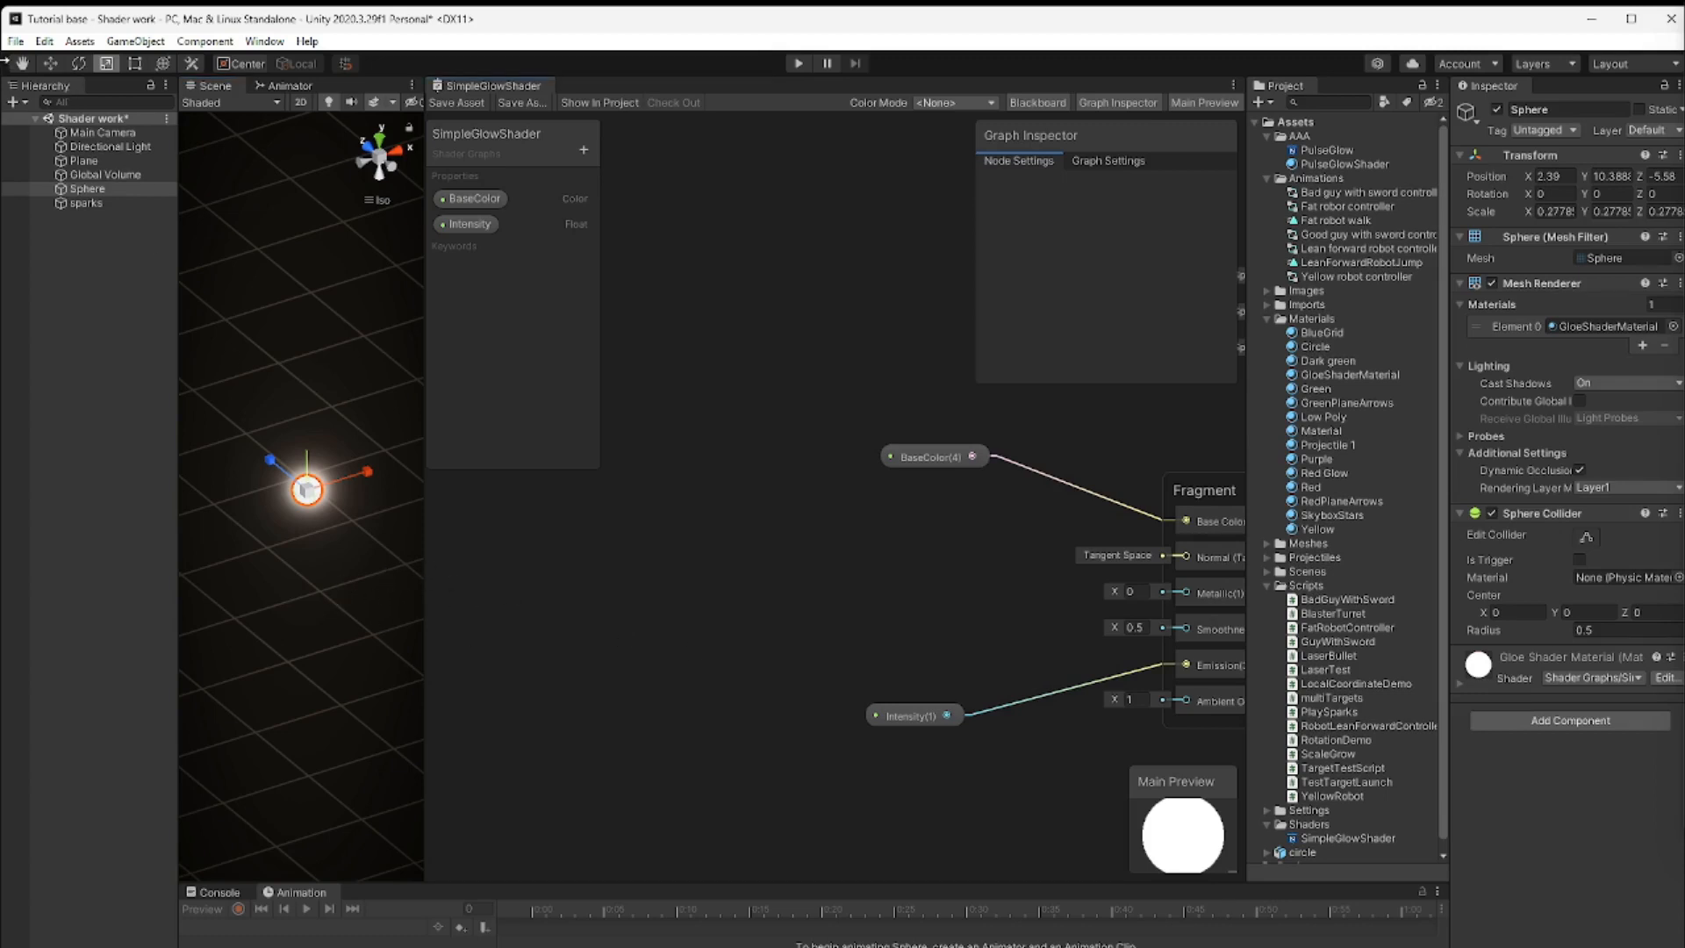
pyautogui.click(19, 65)
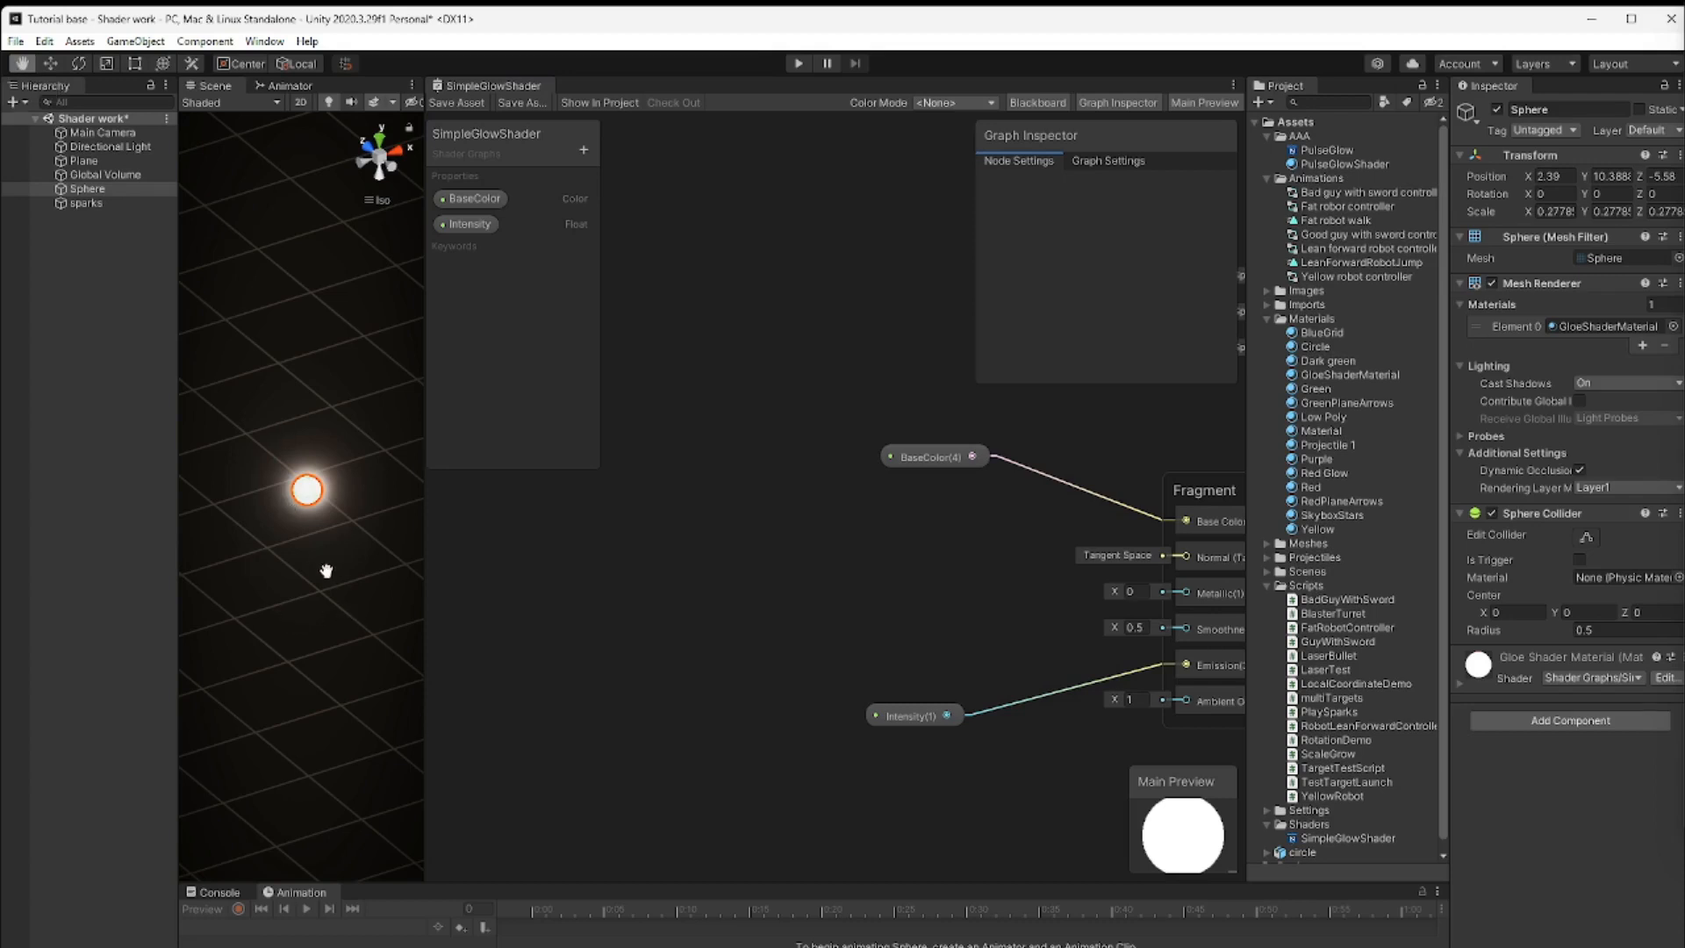
pyautogui.click(101, 276)
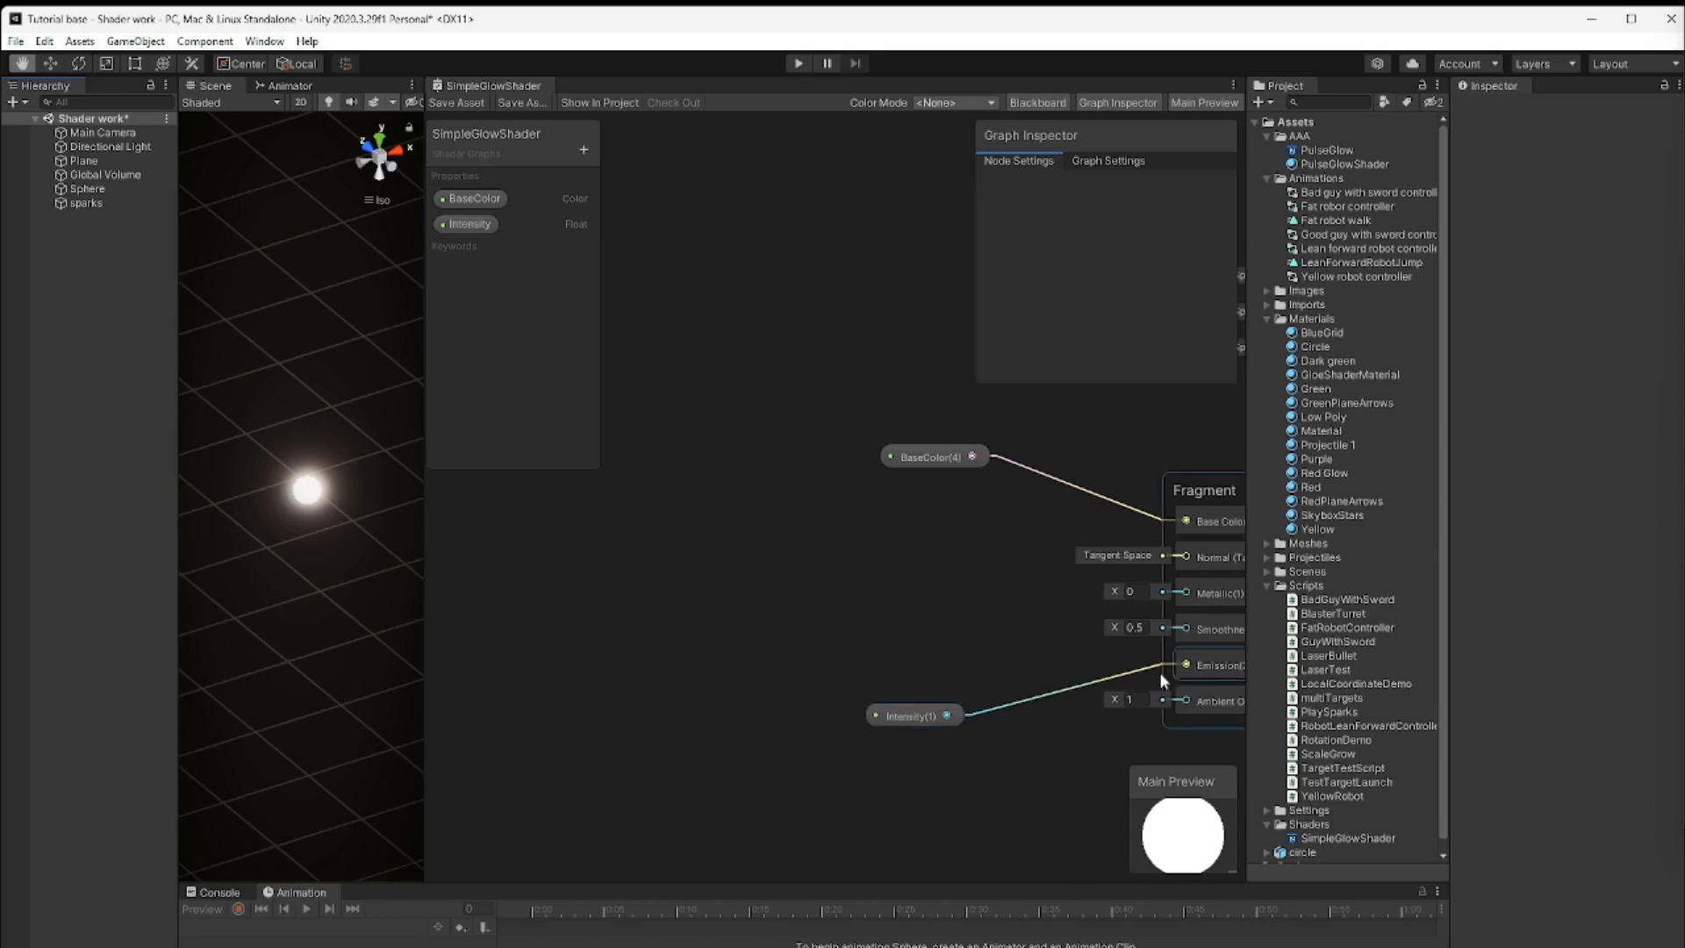
# Delete the Intensity node from the graph and remove the Intensity property from the shader
pyautogui.click(897, 717)
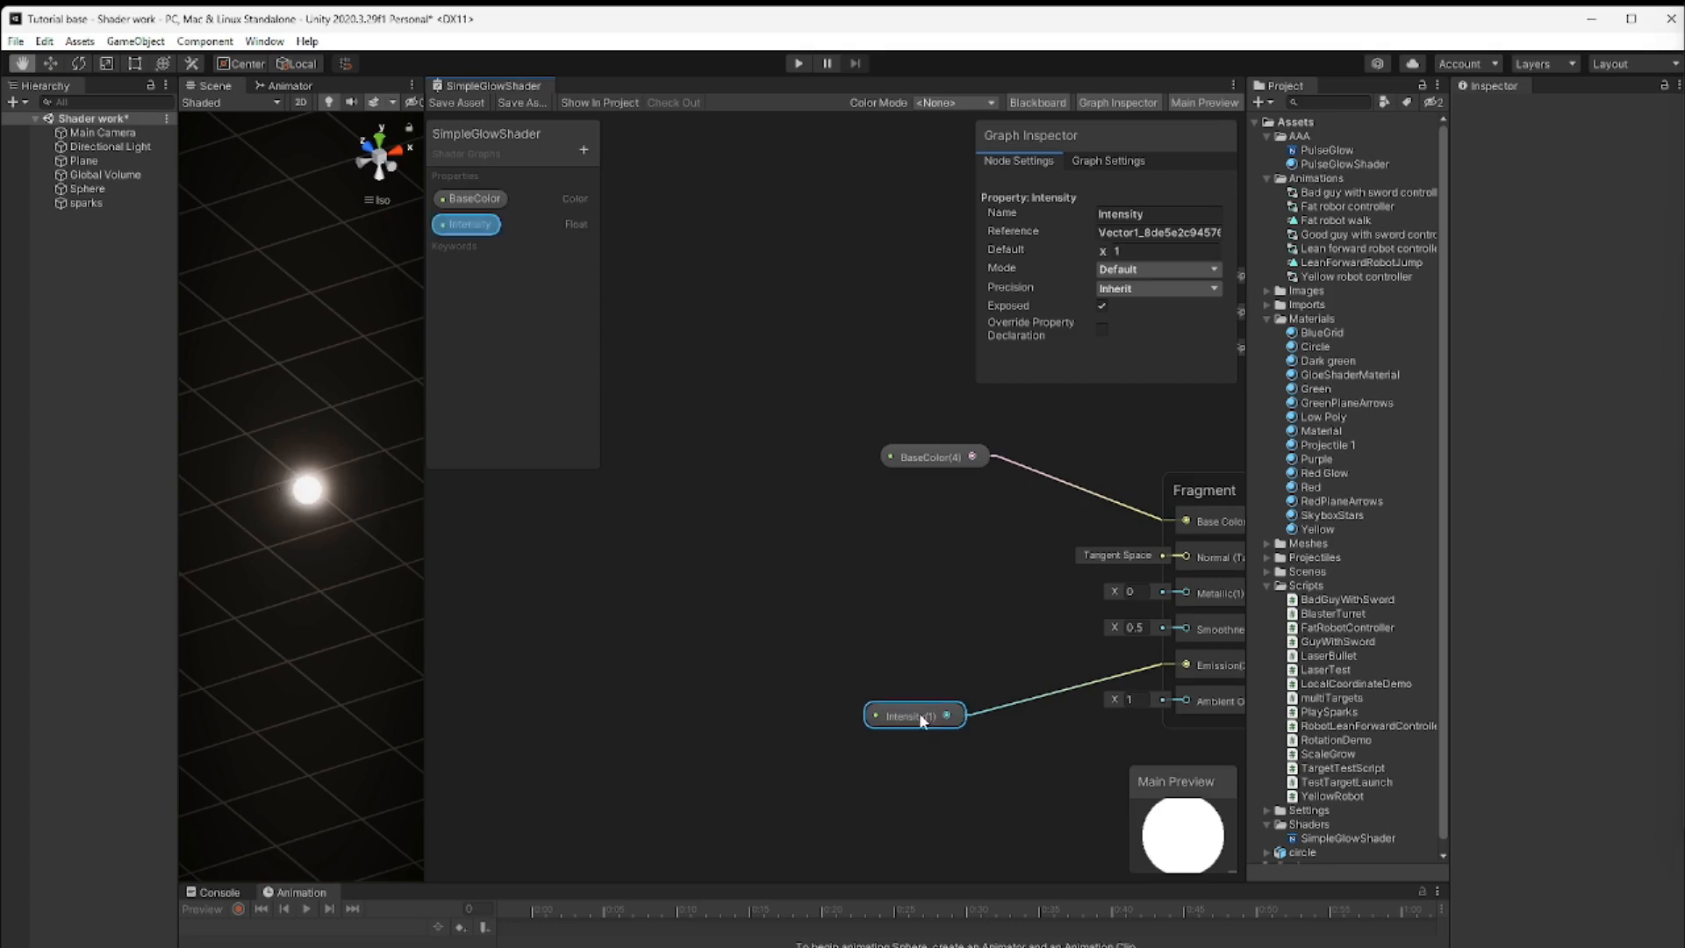
pyautogui.press('Delete')
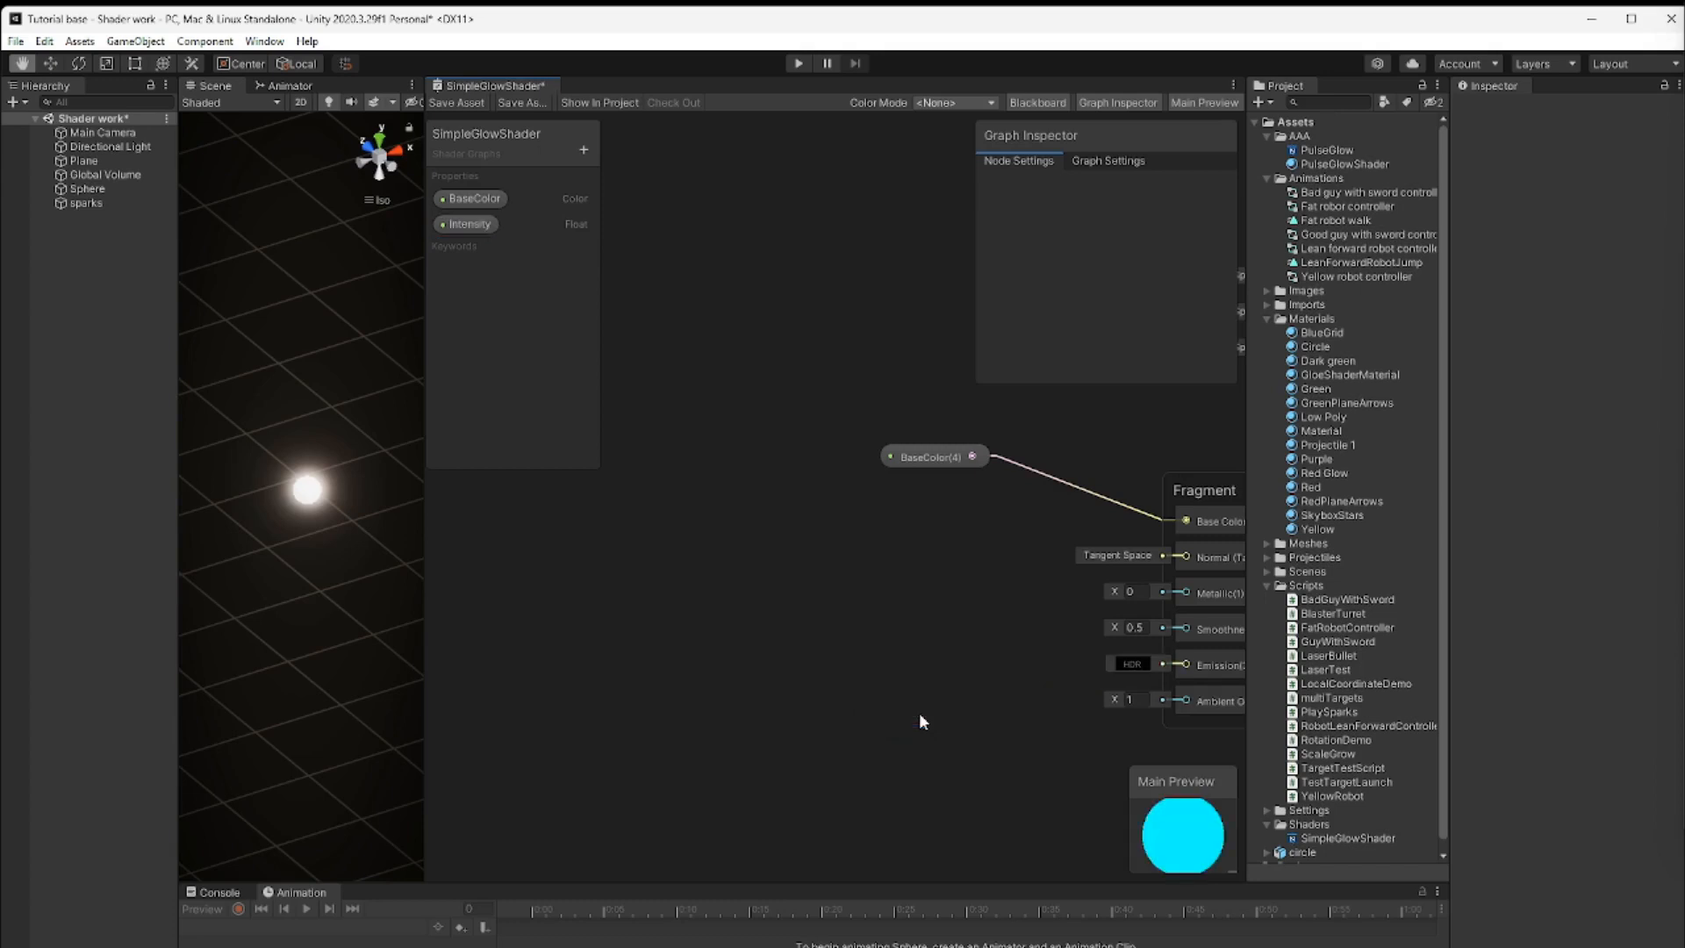
pyautogui.click(470, 226)
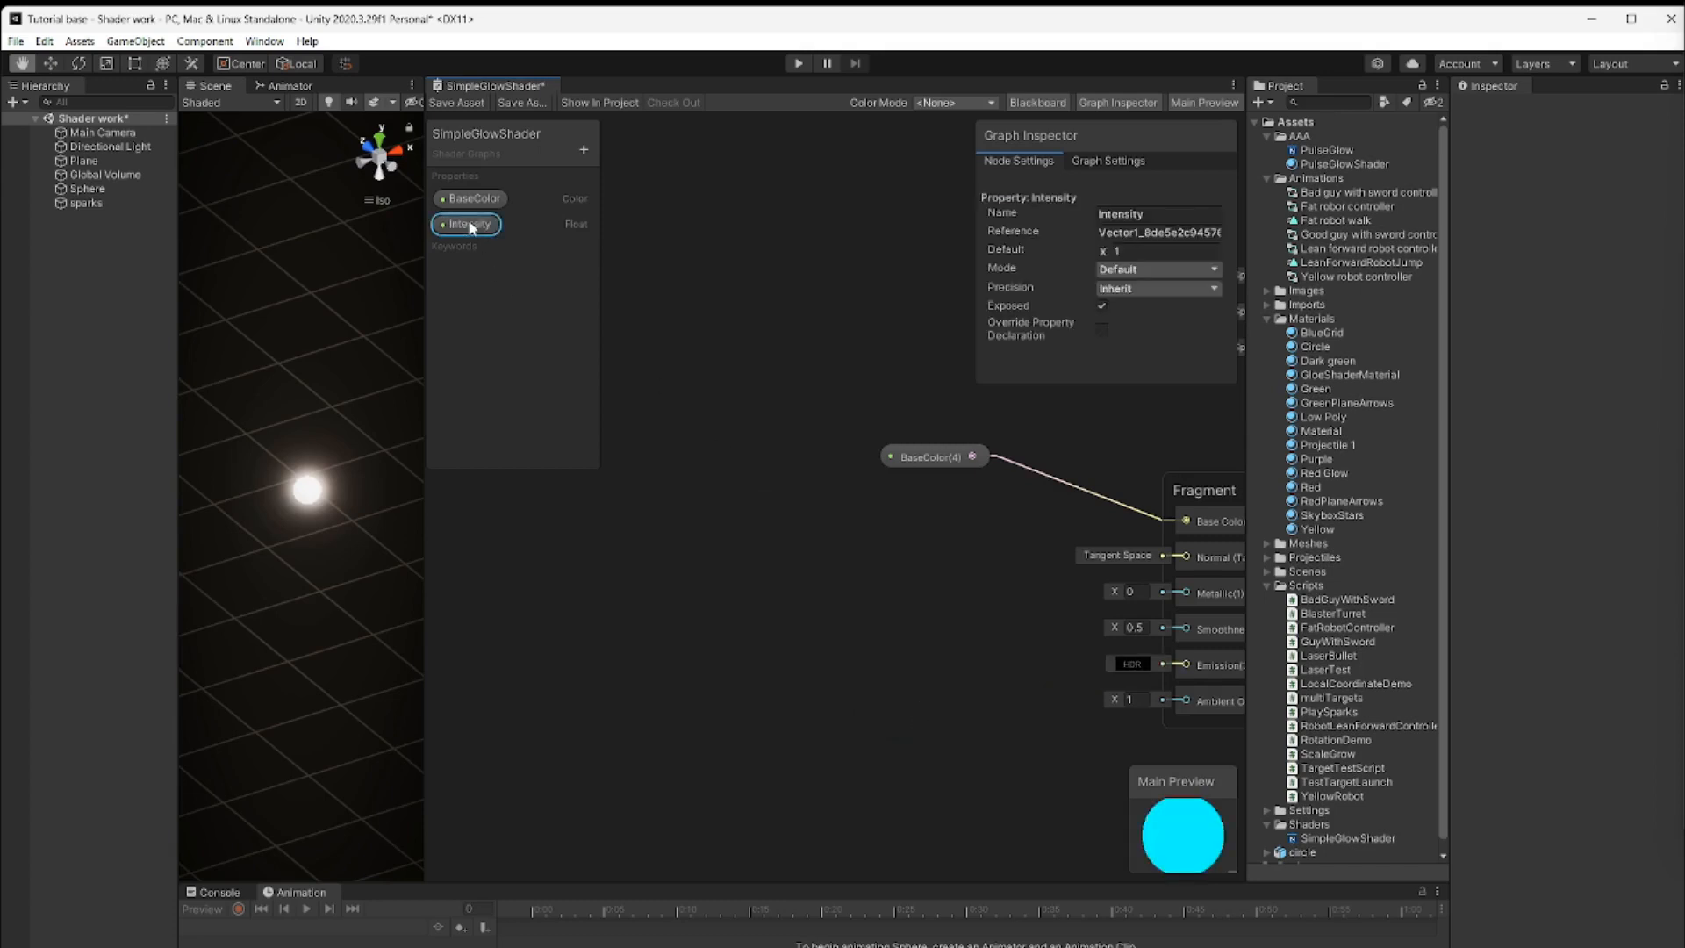
pyautogui.rightClick(470, 227)
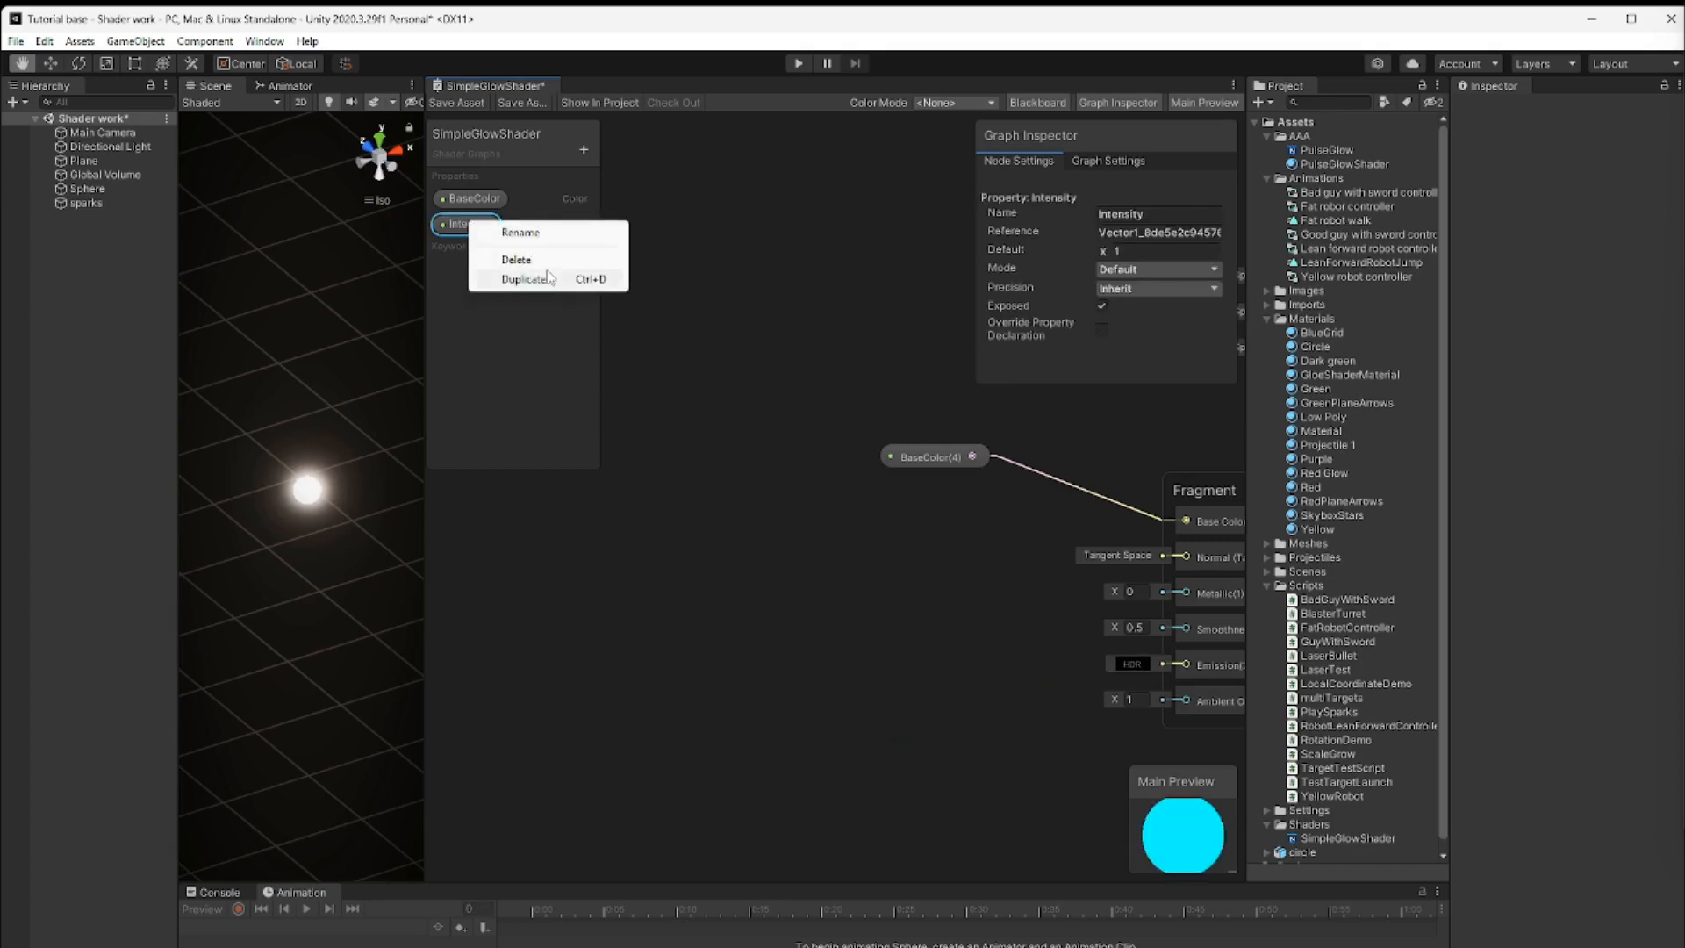
pyautogui.click(518, 260)
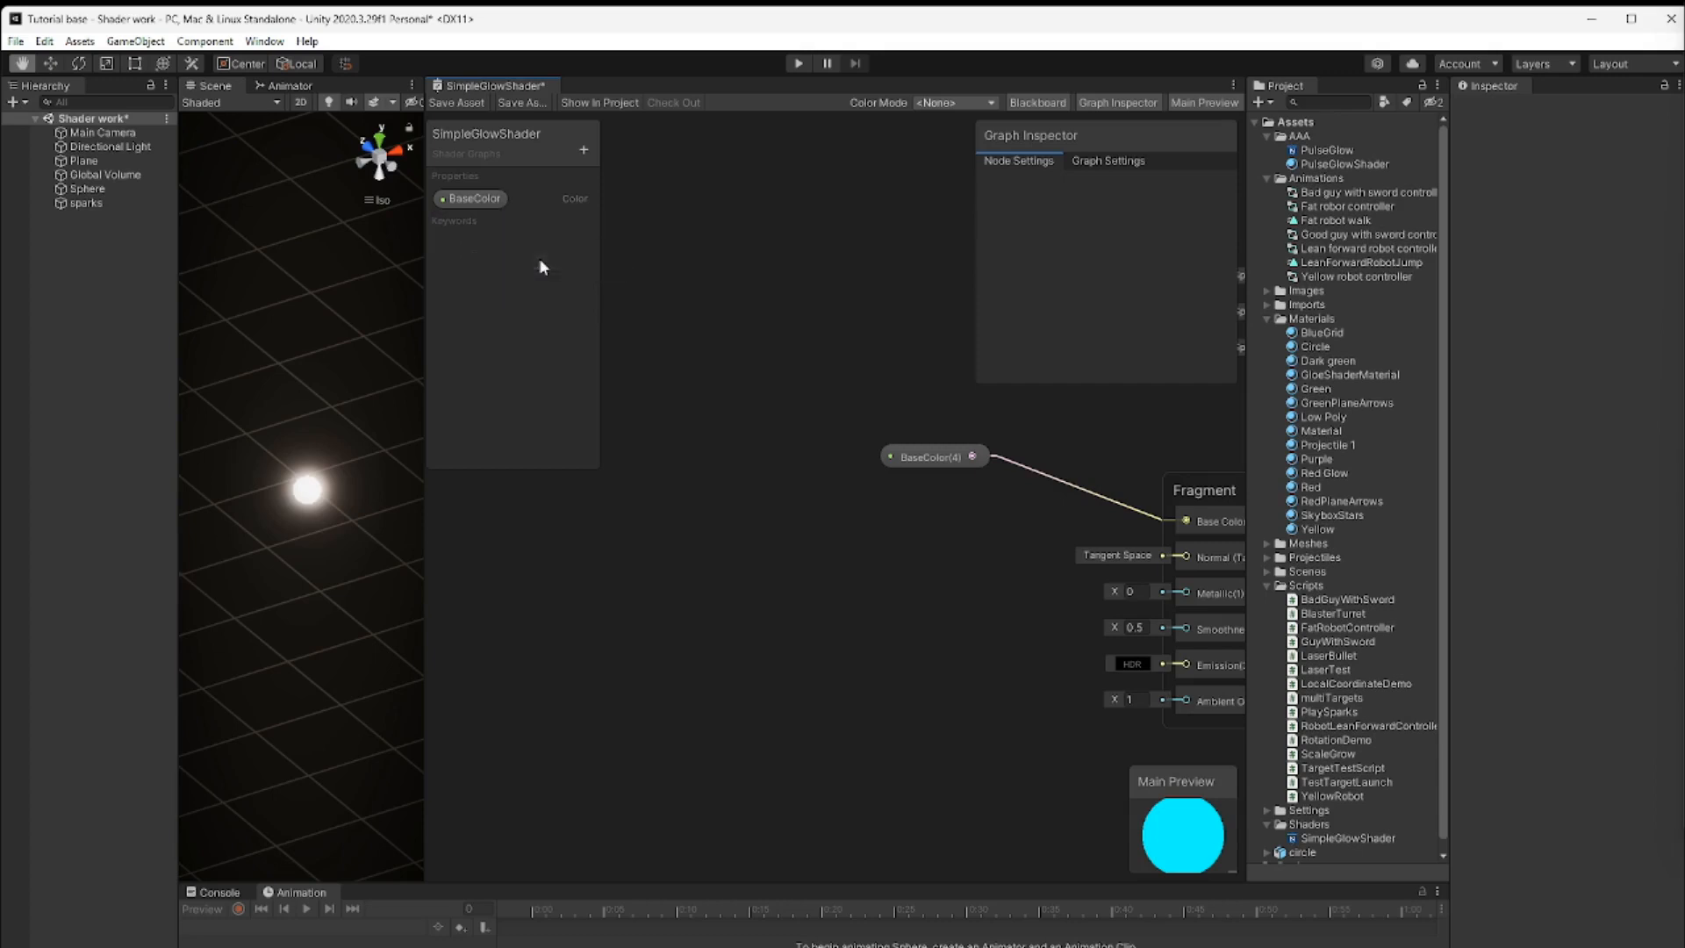
# Add a Color property named EmissionCOlor and place its node in the graph below the BaseColor node
pyautogui.click(584, 151)
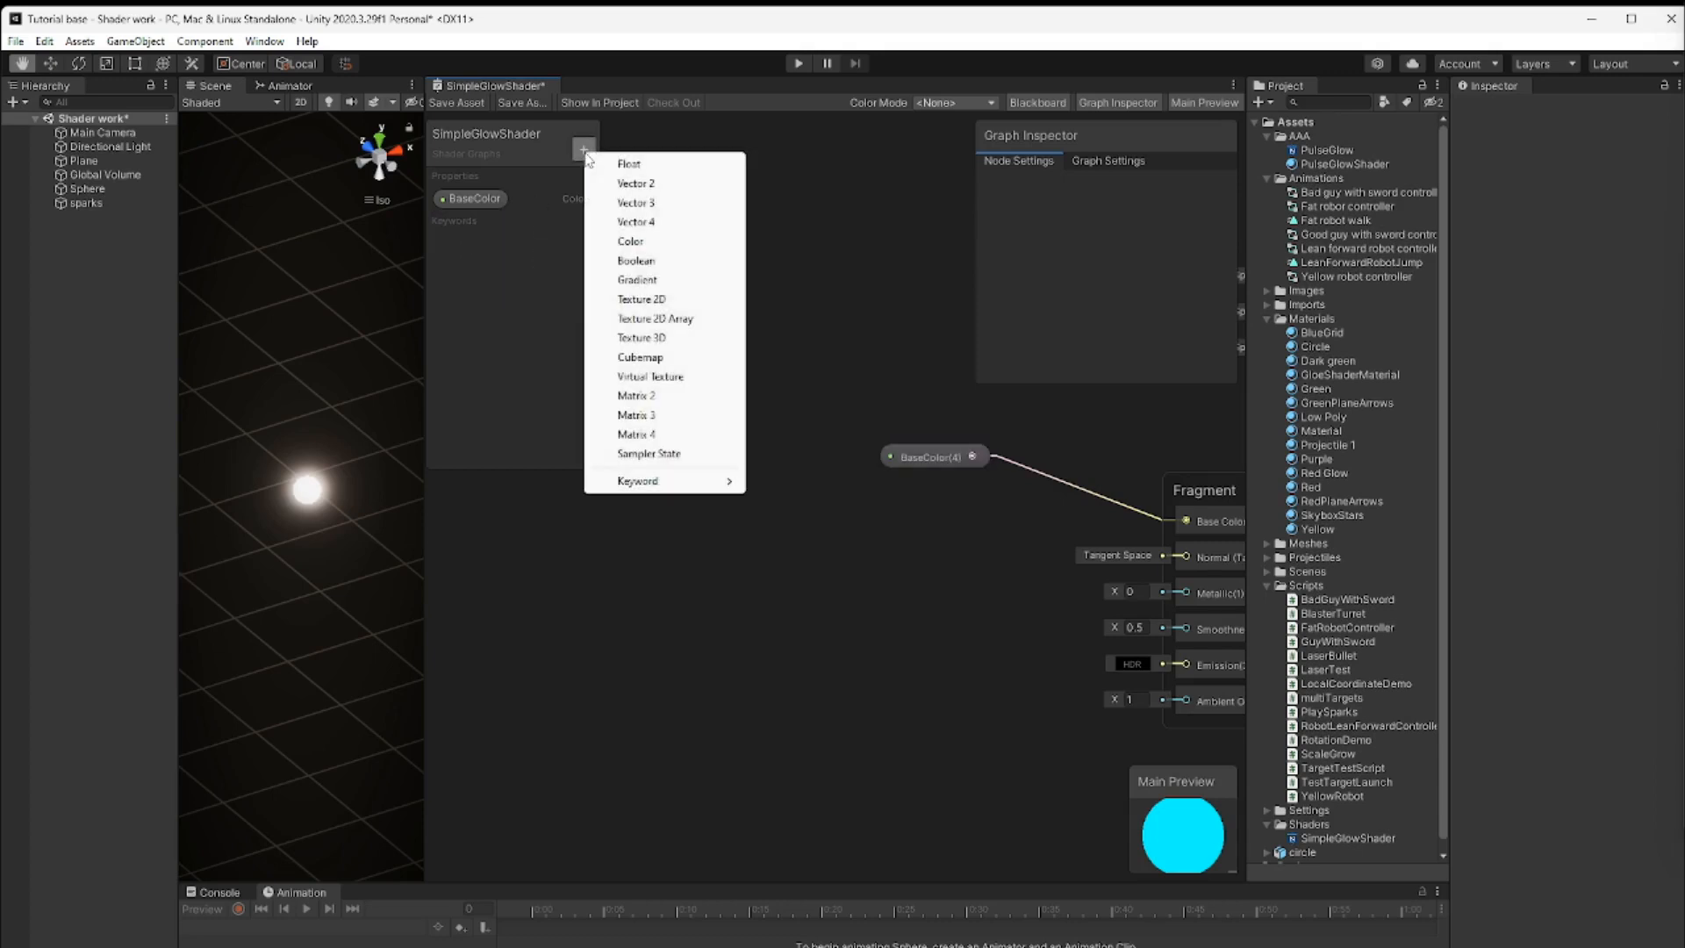
pyautogui.click(658, 248)
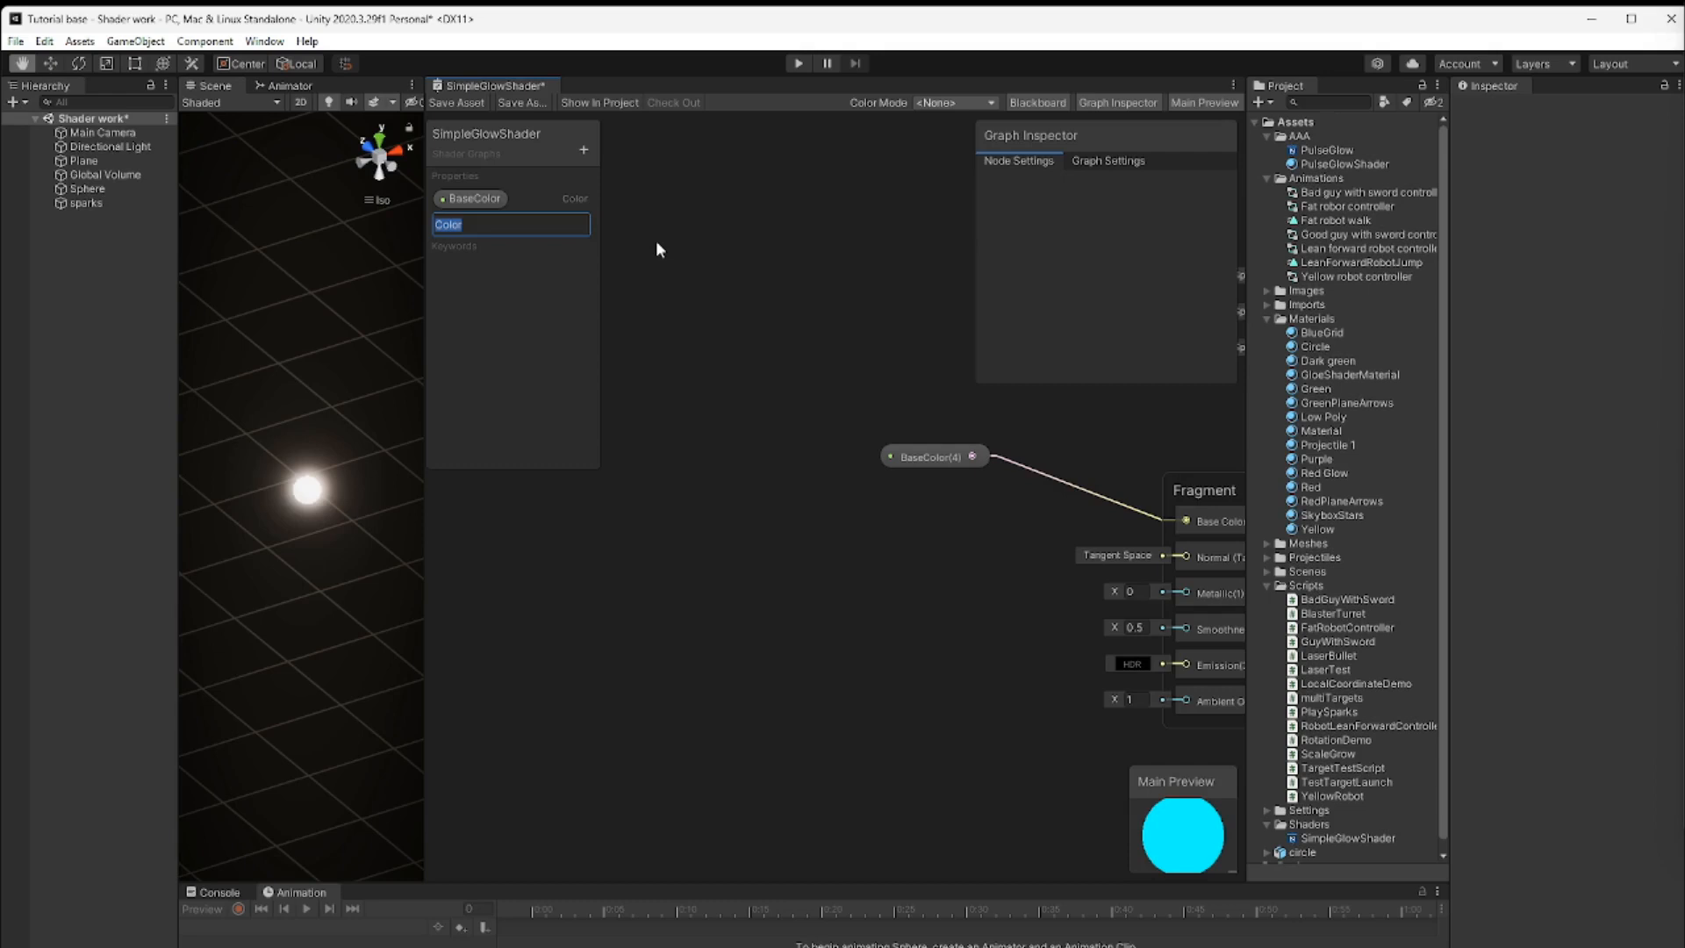
pyautogui.write('EmissionCOlor')
pyautogui.press('Return')
pyautogui.moveTo(479, 223); pyautogui.dragTo(787, 630)
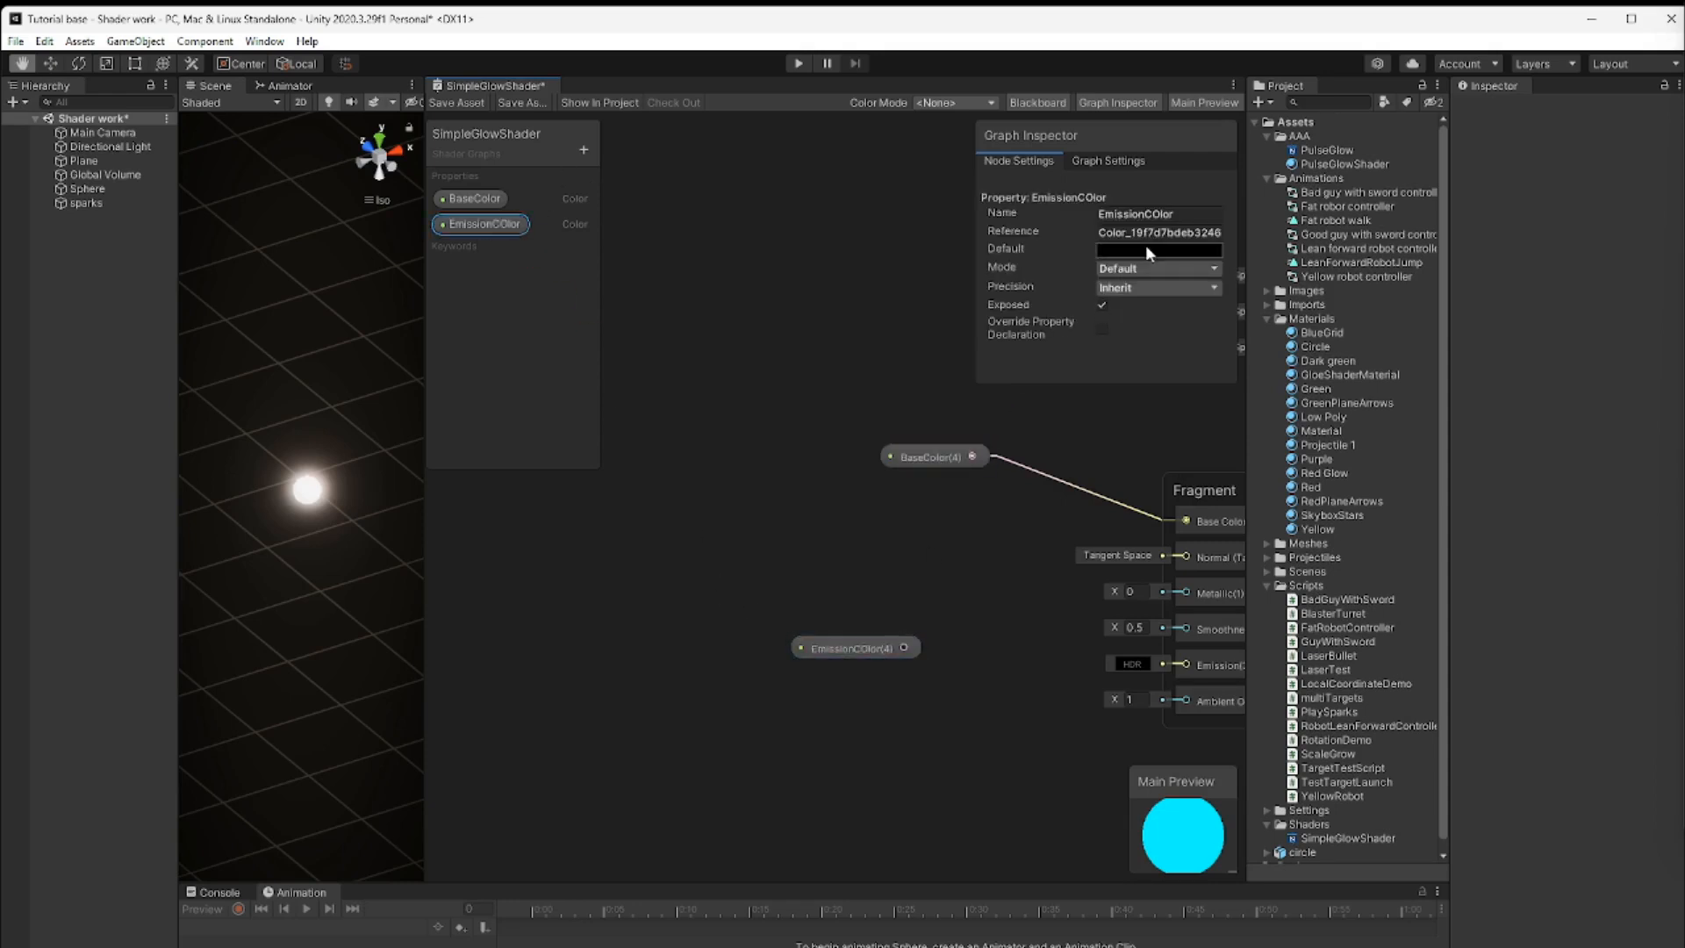
# Set the EmissionCOlor property's mode to HDR and its default colour to bright red
pyautogui.click(1155, 268)
pyautogui.click(1163, 310)
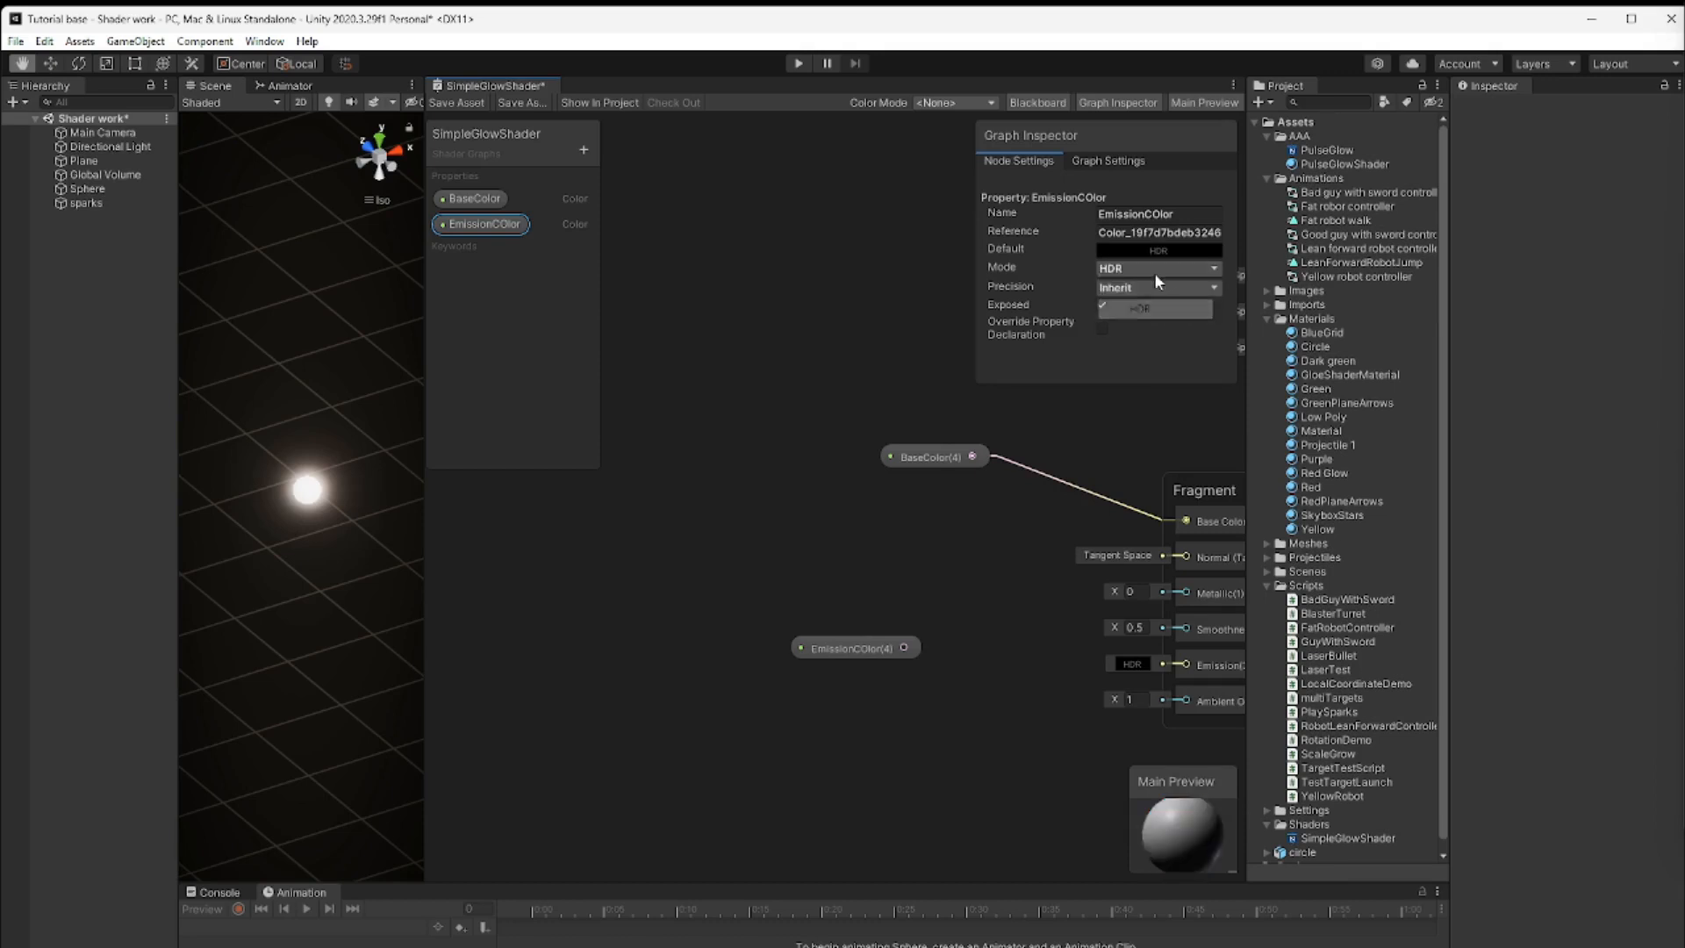
pyautogui.click(1155, 248)
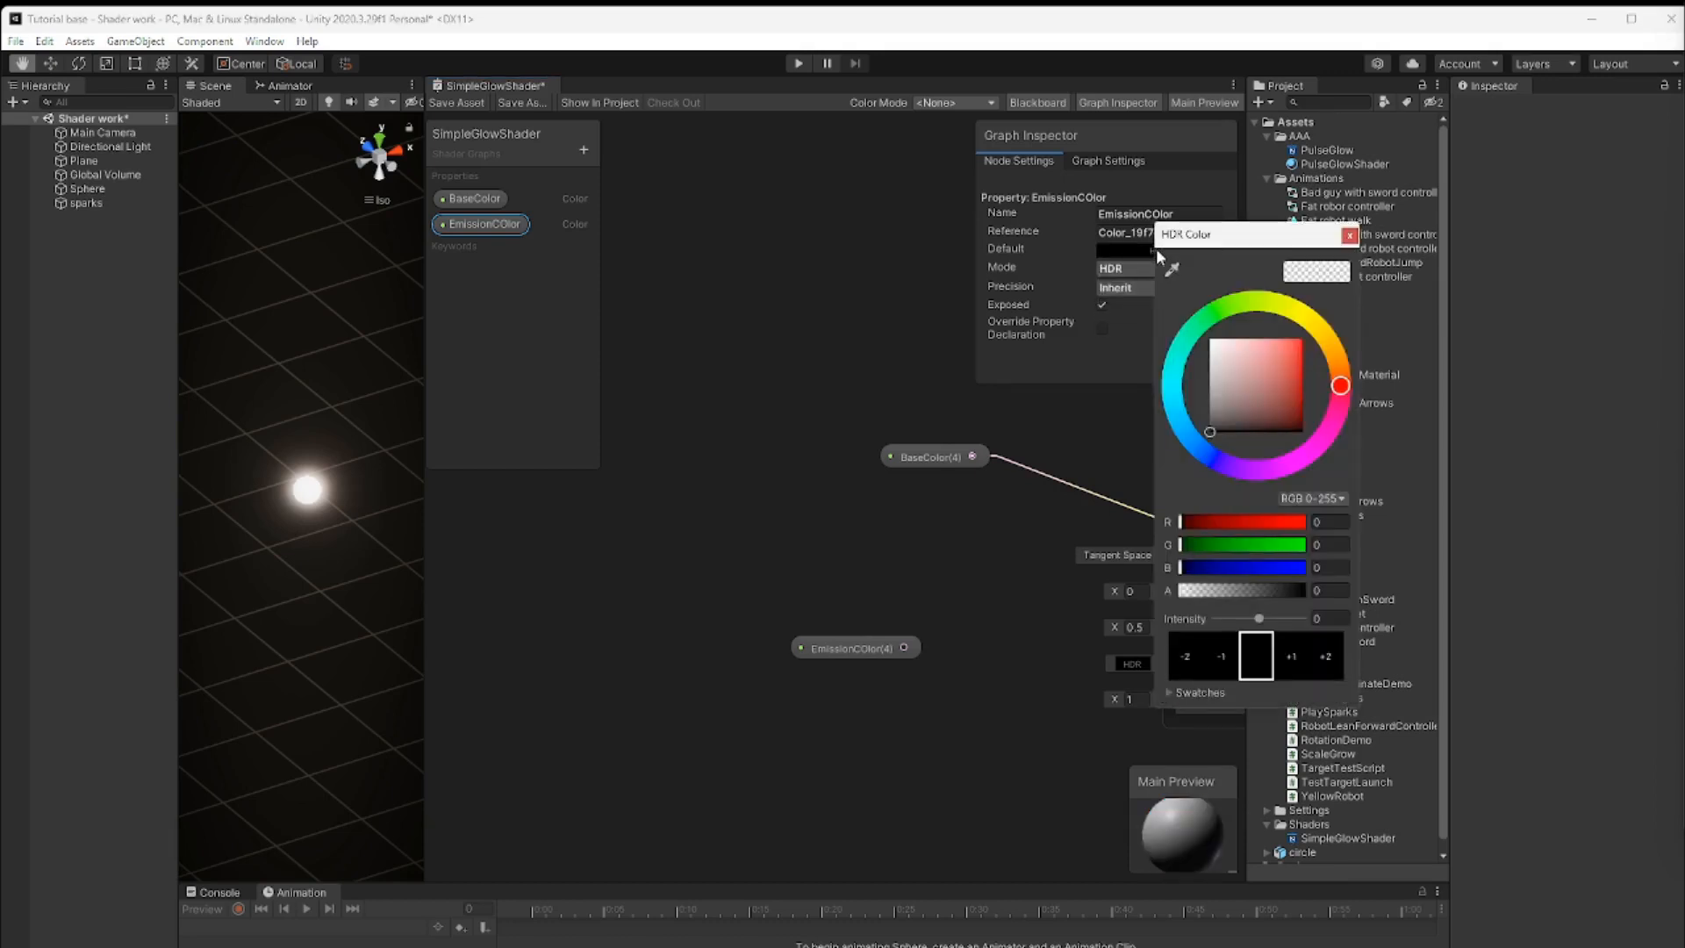
pyautogui.click(1301, 343)
pyautogui.click(1350, 235)
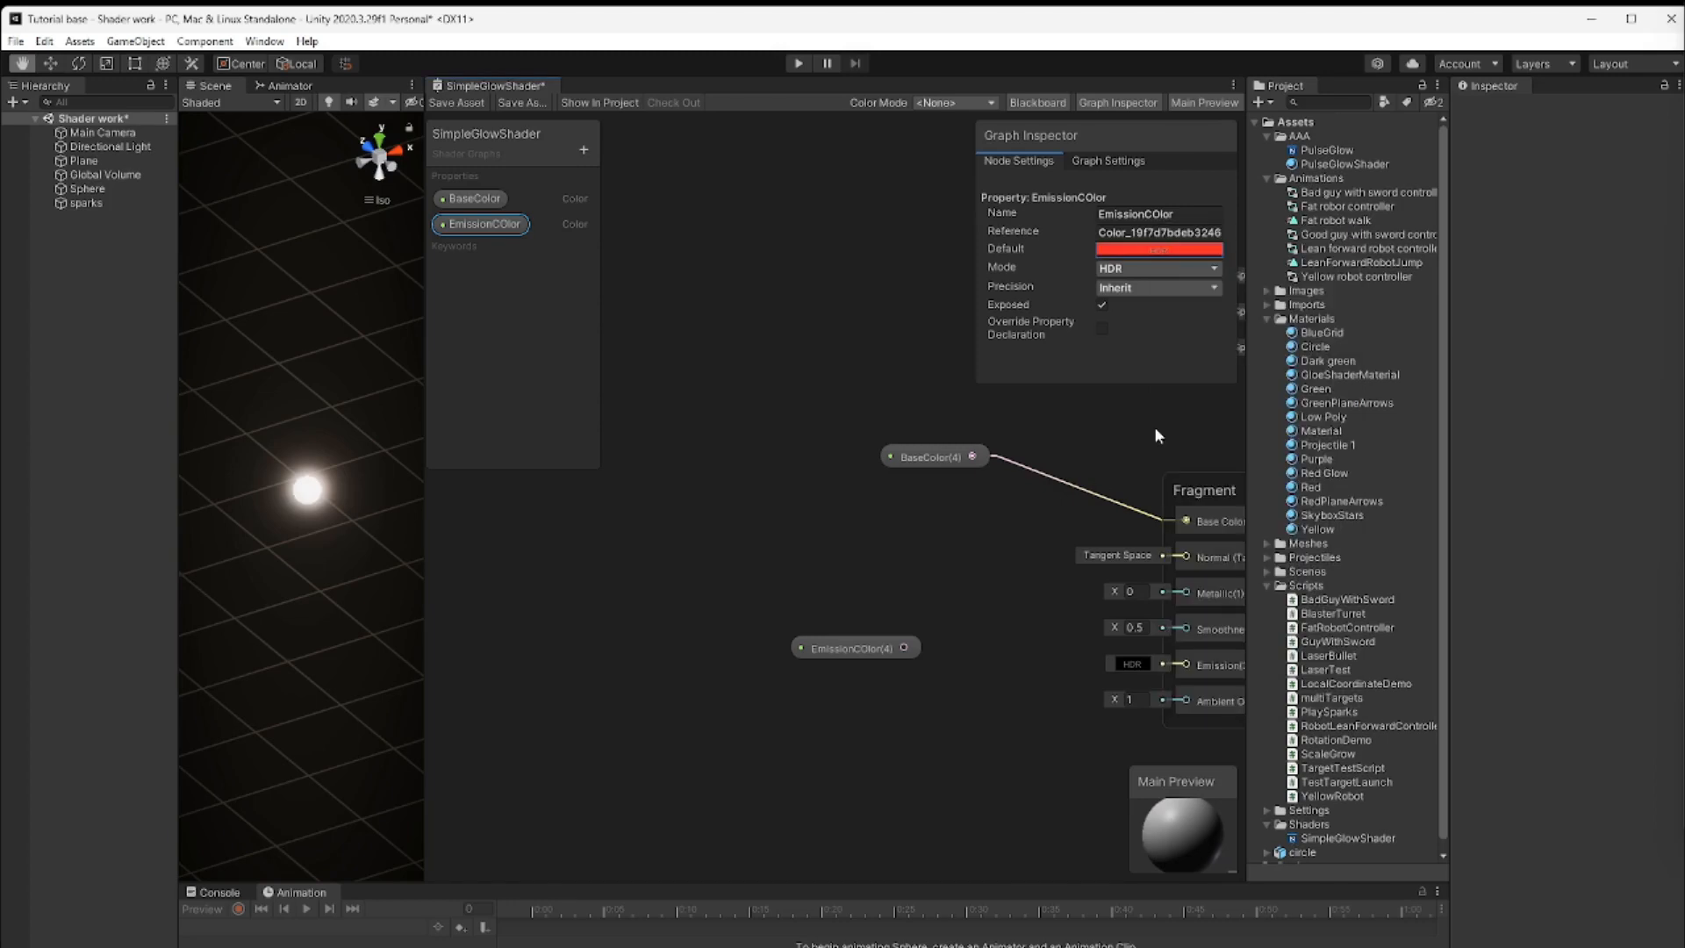
# Connect the EmissionCOlor node to the Fragment block's Emission input and save the shader asset
pyautogui.moveTo(904, 648); pyautogui.dragTo(1086, 667)
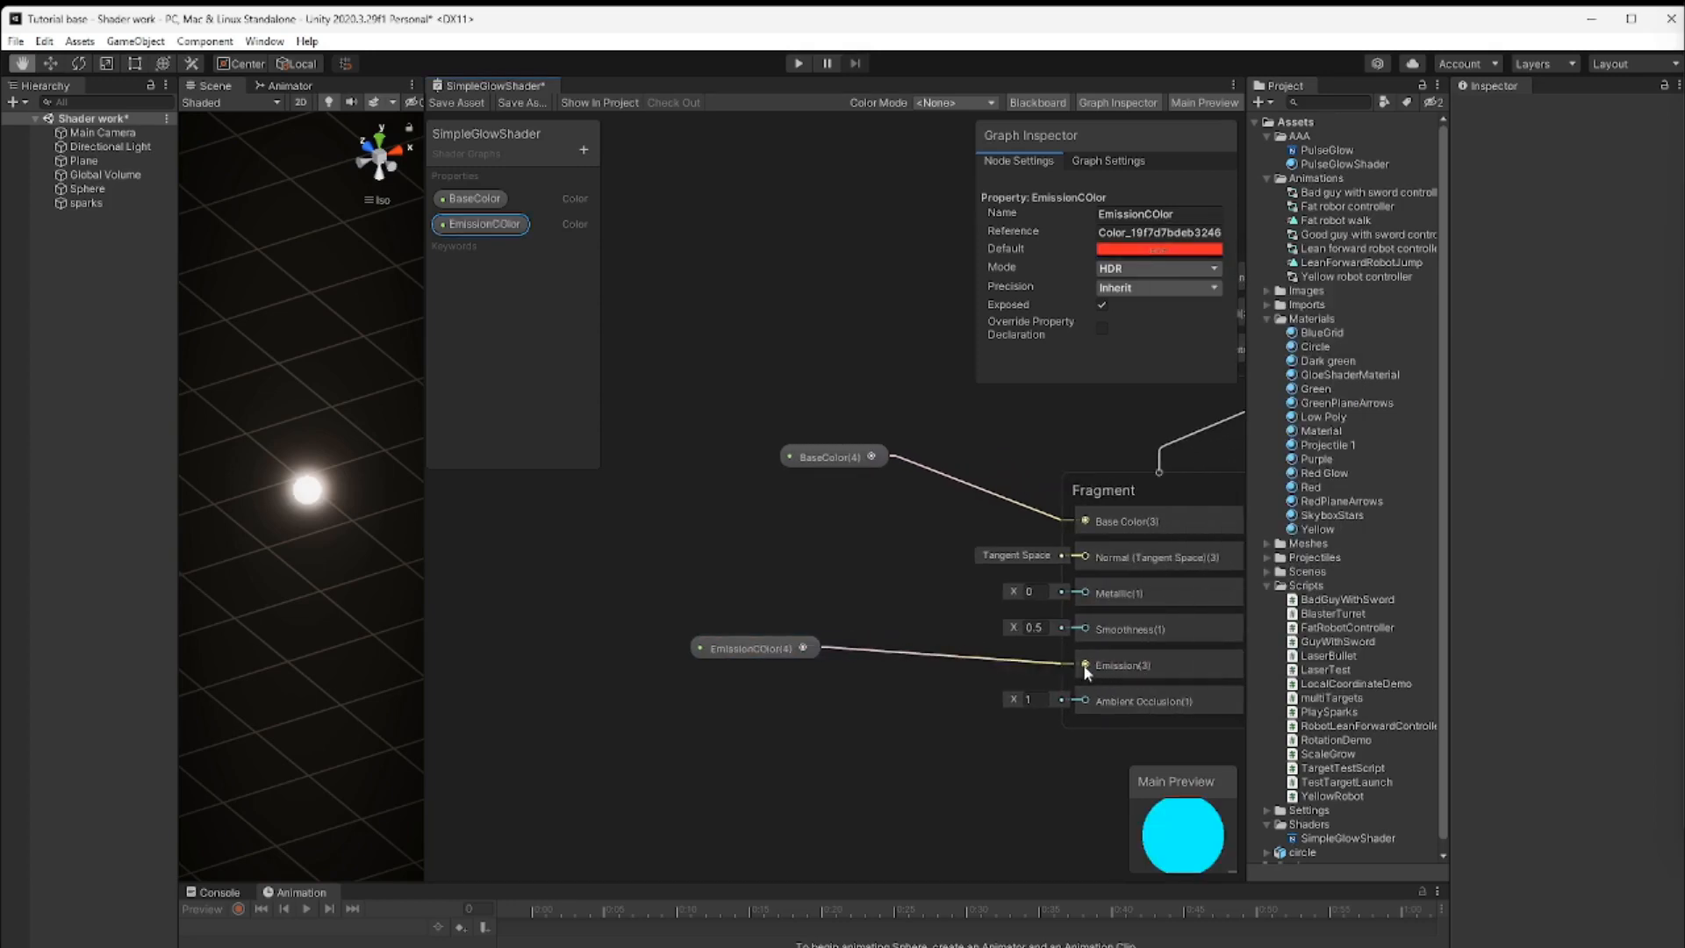
pyautogui.click(456, 100)
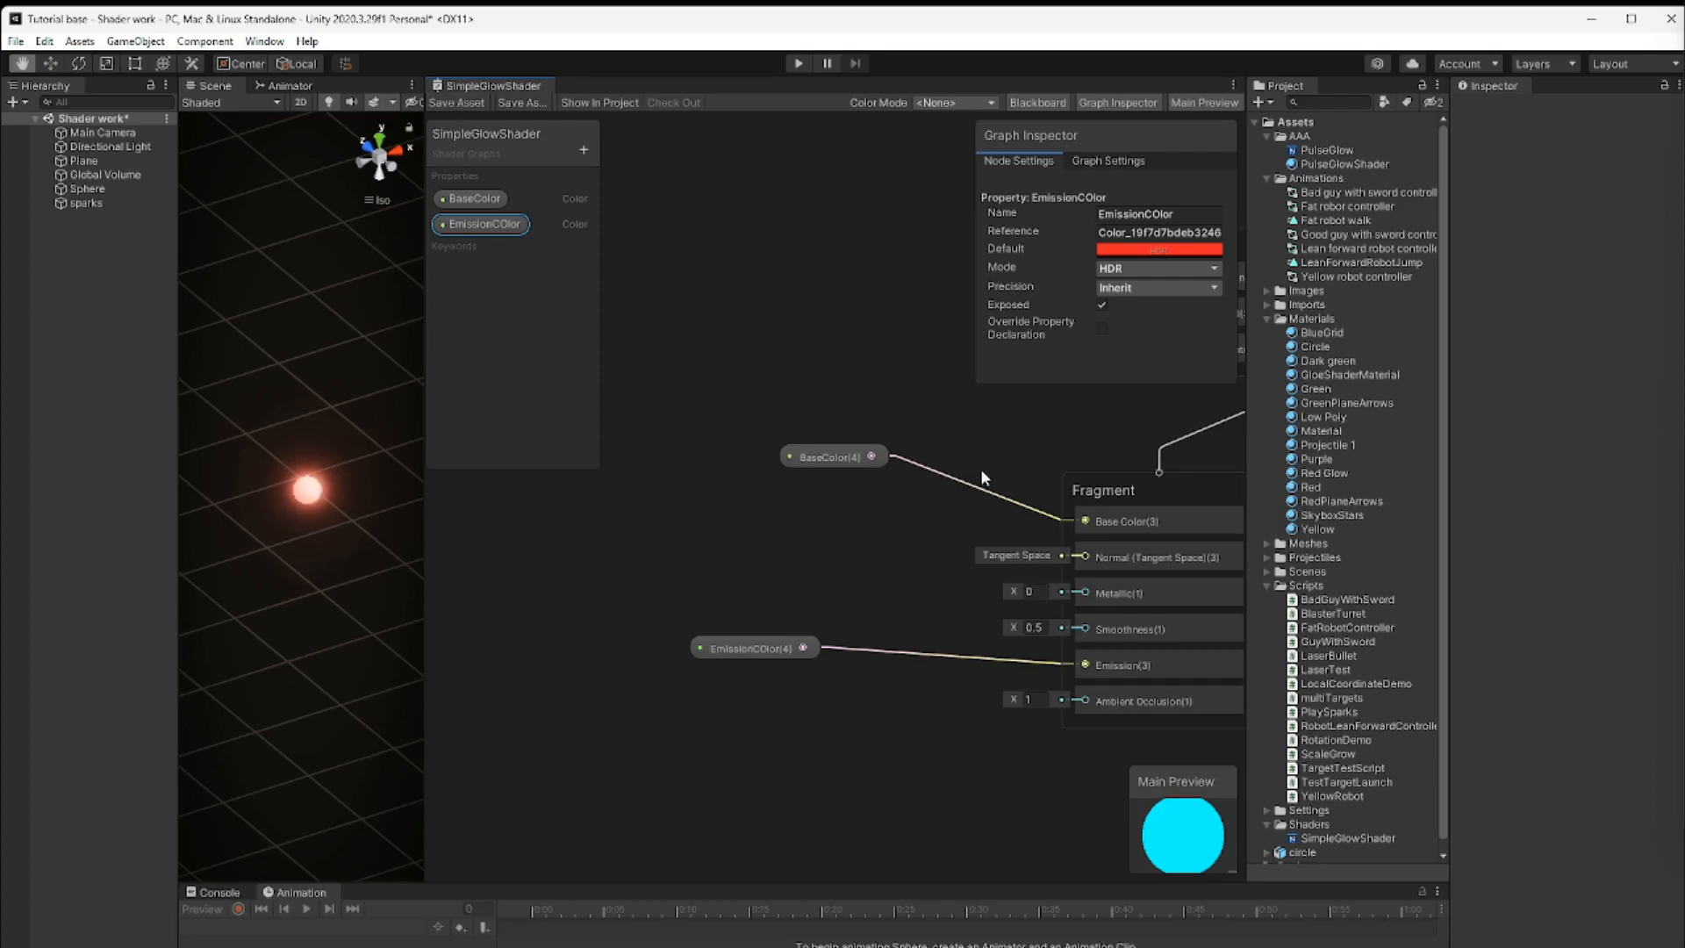
# Set GloeShaderMaterial's EmissionCOlor to magenta, RGB 245, 7, 238
pyautogui.click(1369, 375)
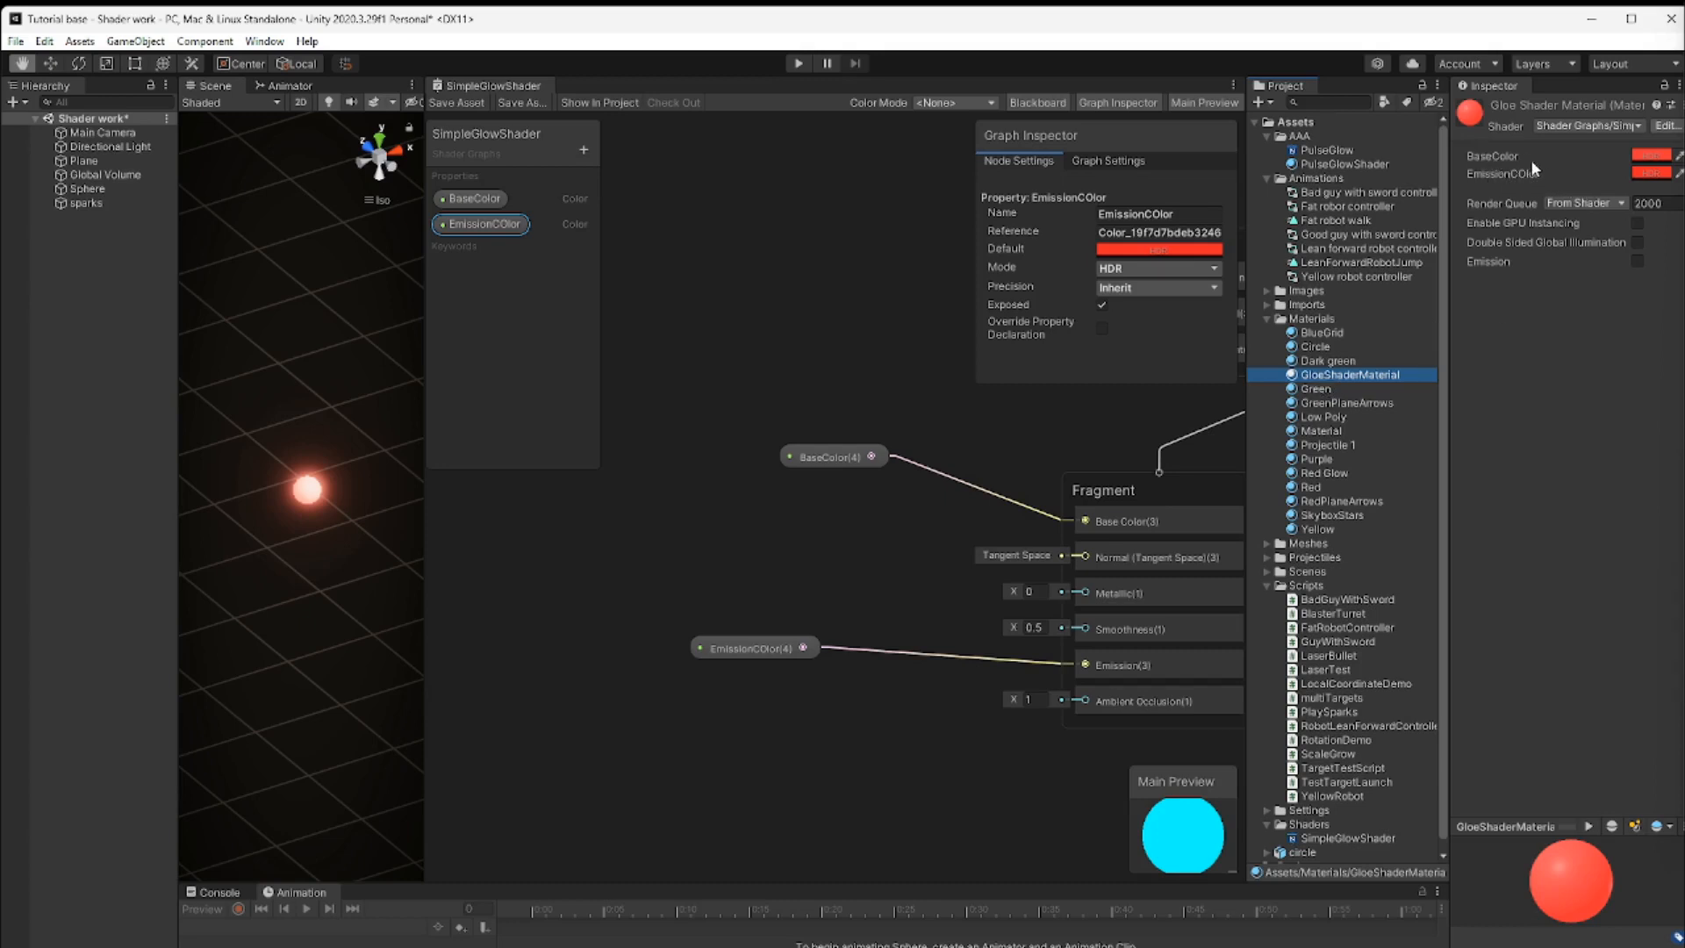
pyautogui.click(1654, 173)
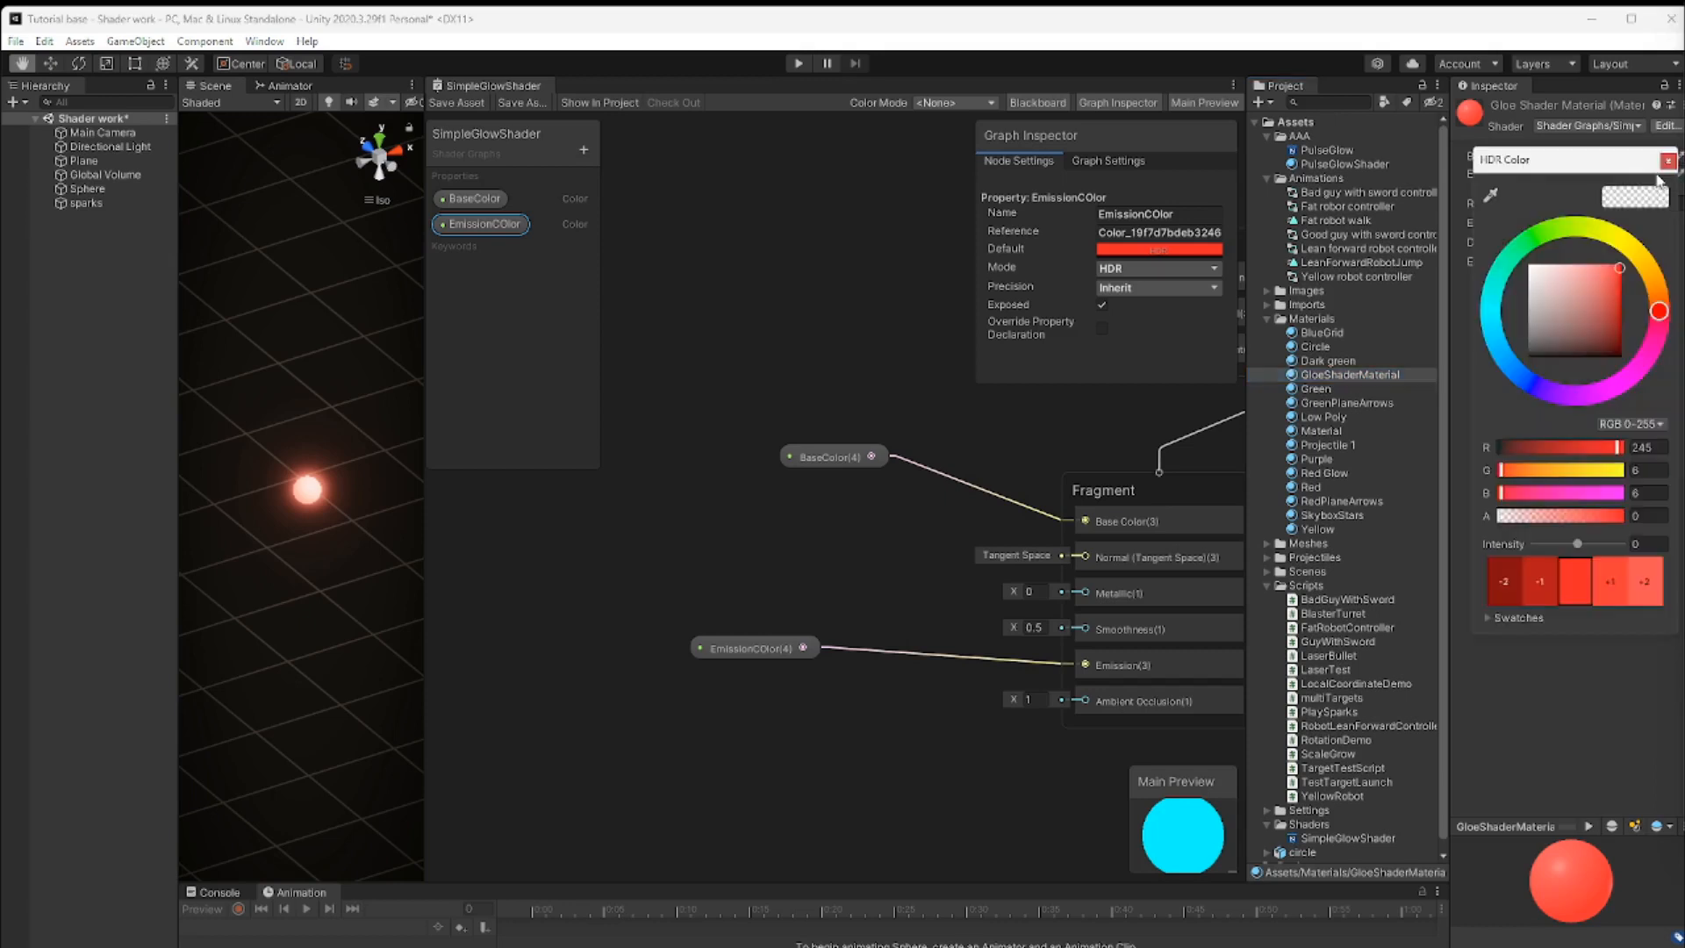
pyautogui.click(1622, 384)
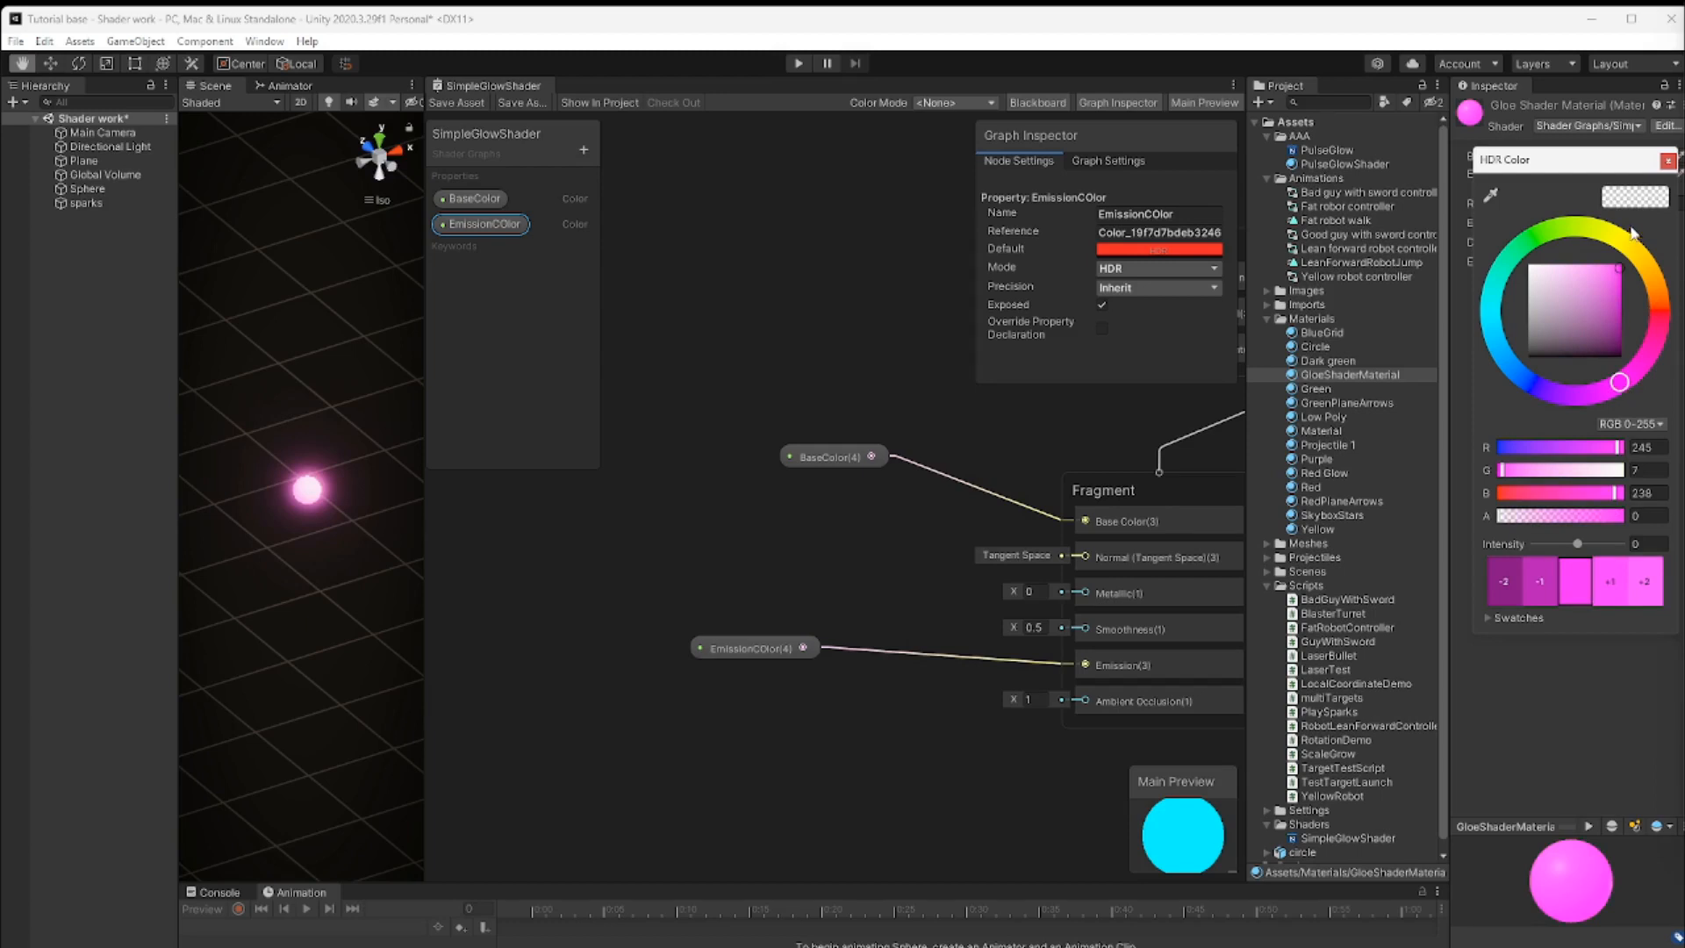
pyautogui.click(1668, 160)
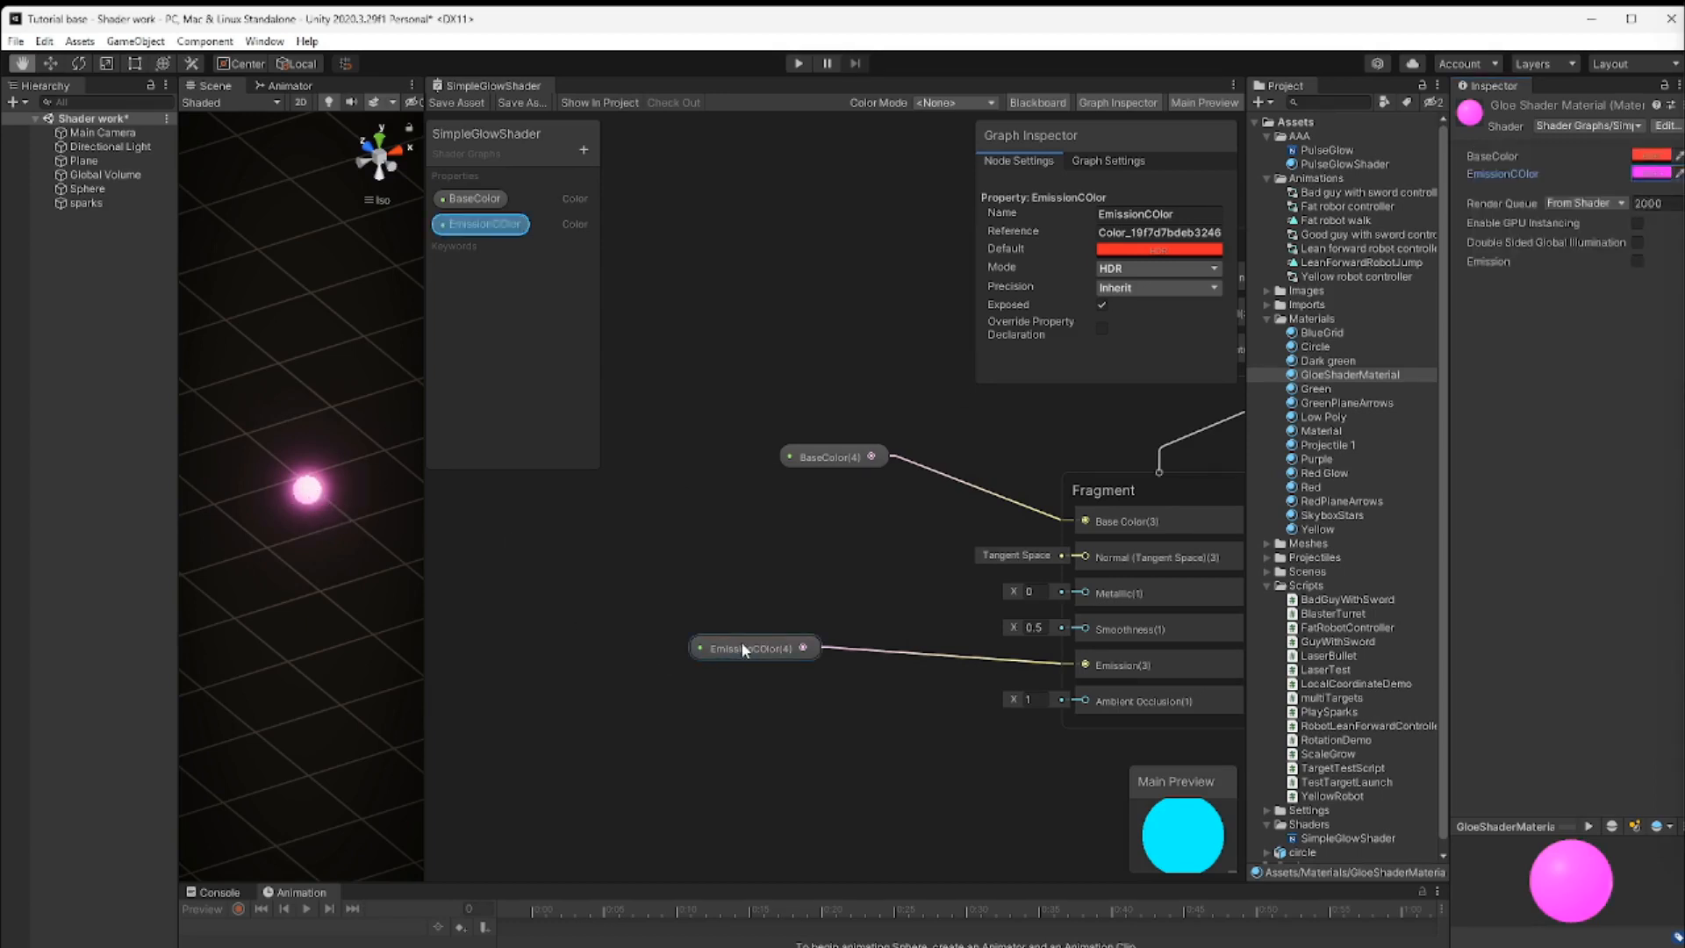
# Shift the EmissionCOlor node slightly up, then add a Float property named Intensity and place its node below and left of it
pyautogui.moveTo(742, 650)
pyautogui.mouseDown()
pyautogui.moveTo(758, 613)
pyautogui.moveTo(764, 629)
pyautogui.mouseUp()
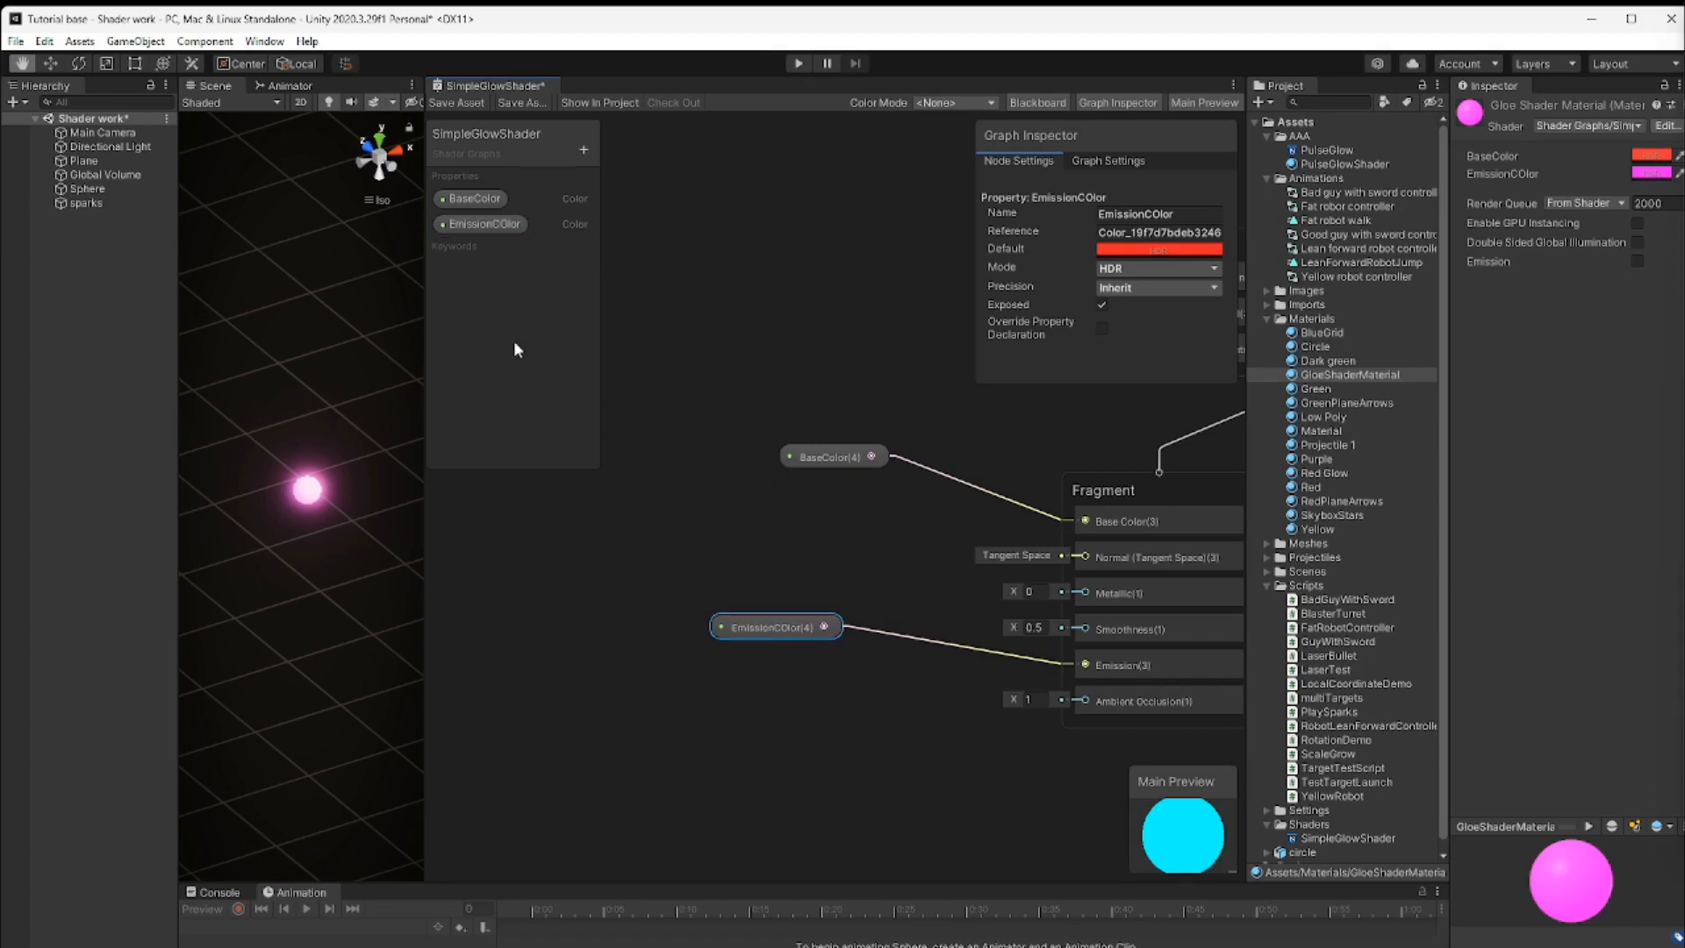
pyautogui.click(584, 150)
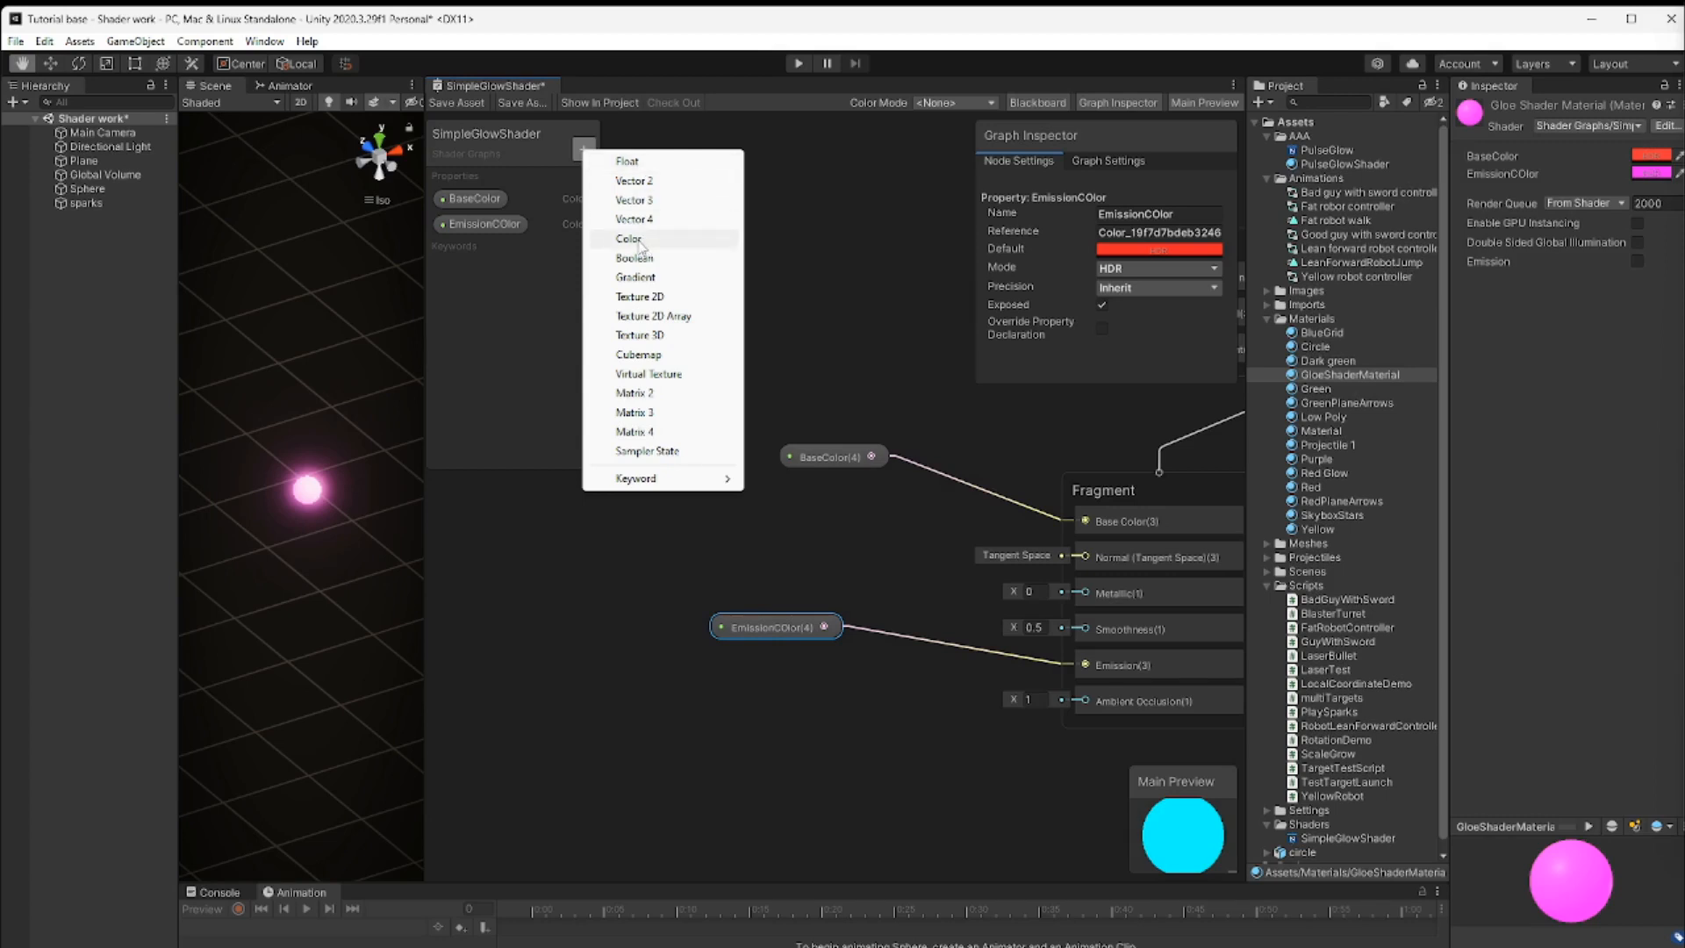
pyautogui.click(641, 163)
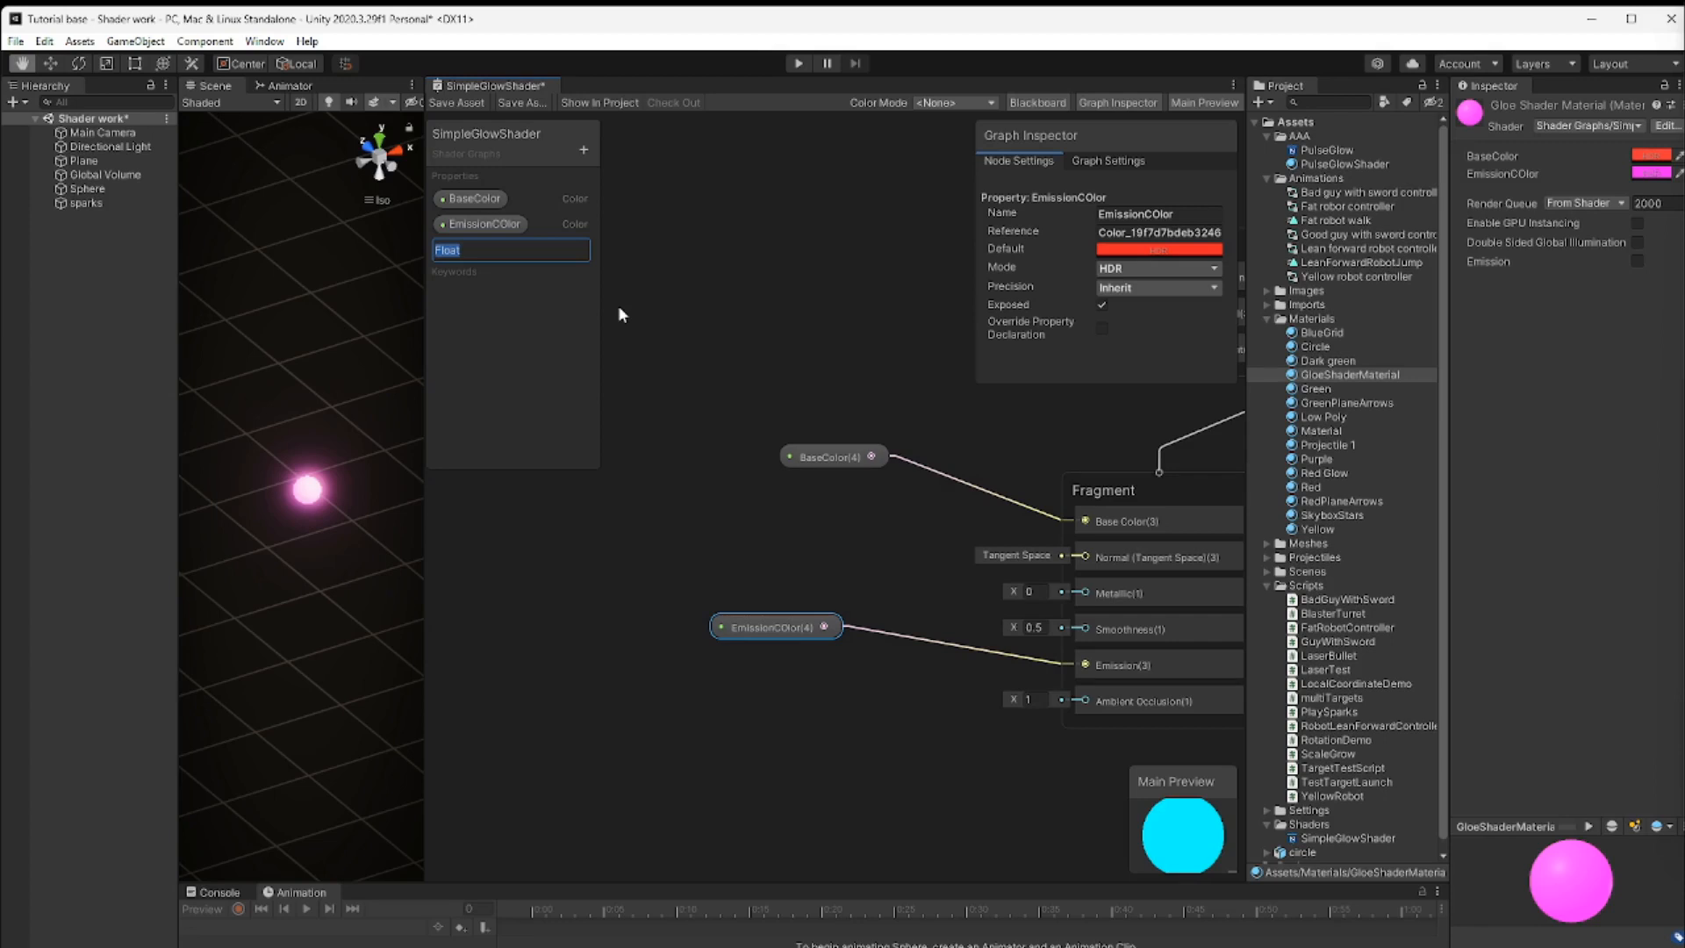
pyautogui.write('Intensity')
pyautogui.press('Return')
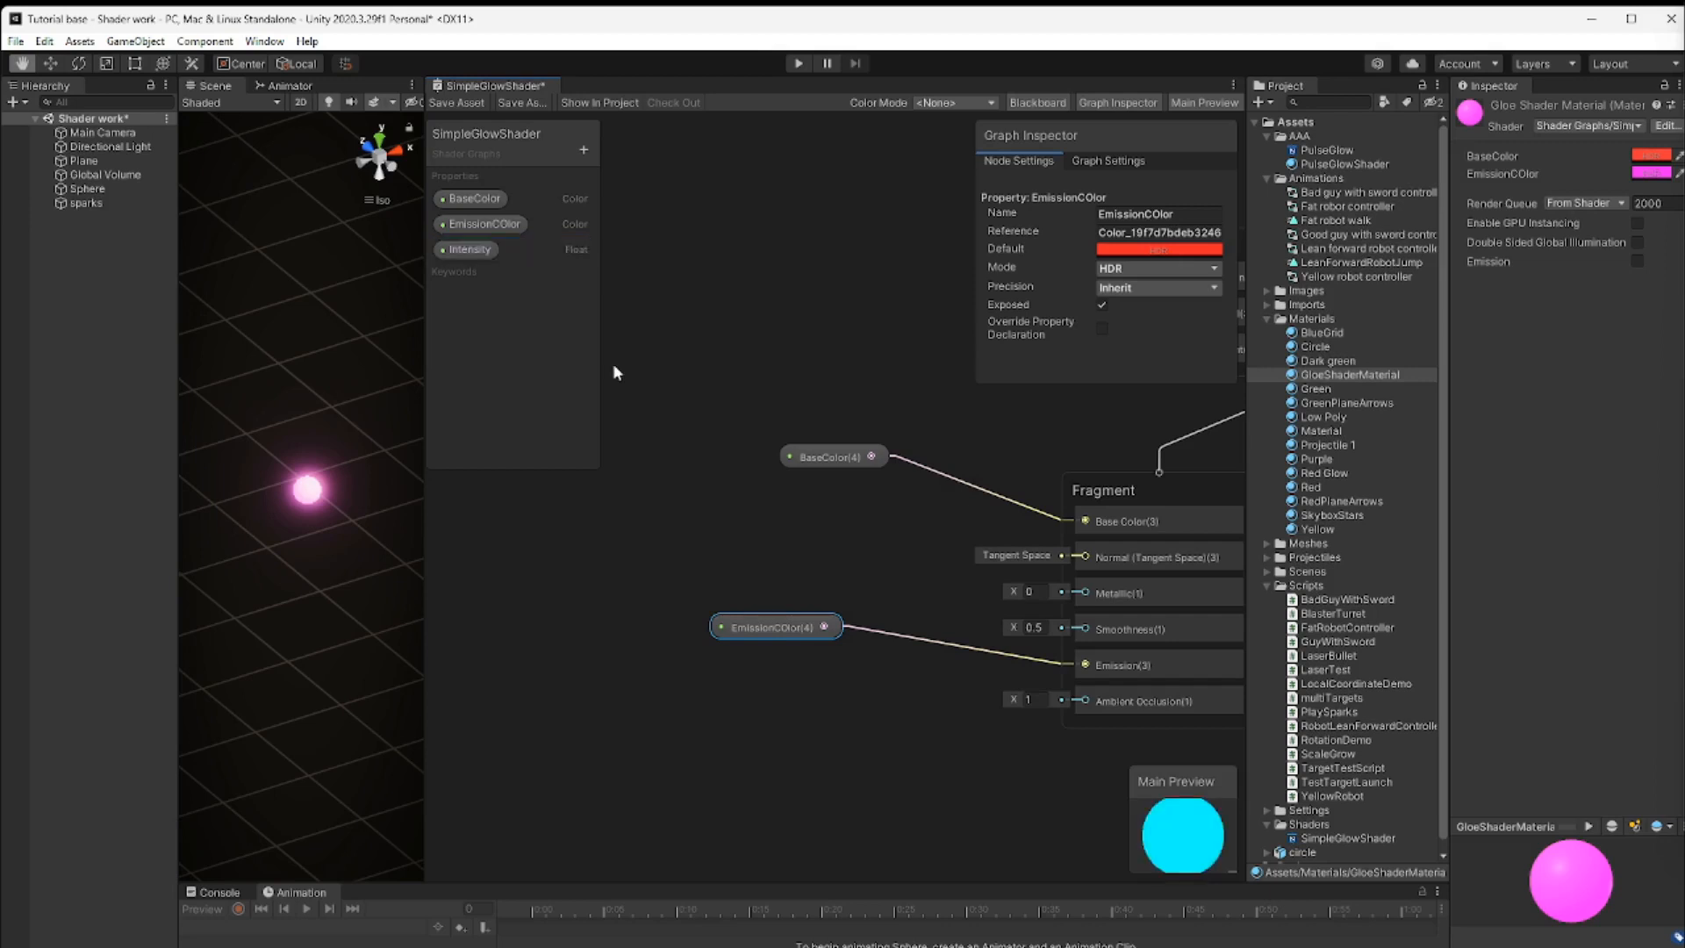
pyautogui.moveTo(471, 255); pyautogui.dragTo(780, 750)
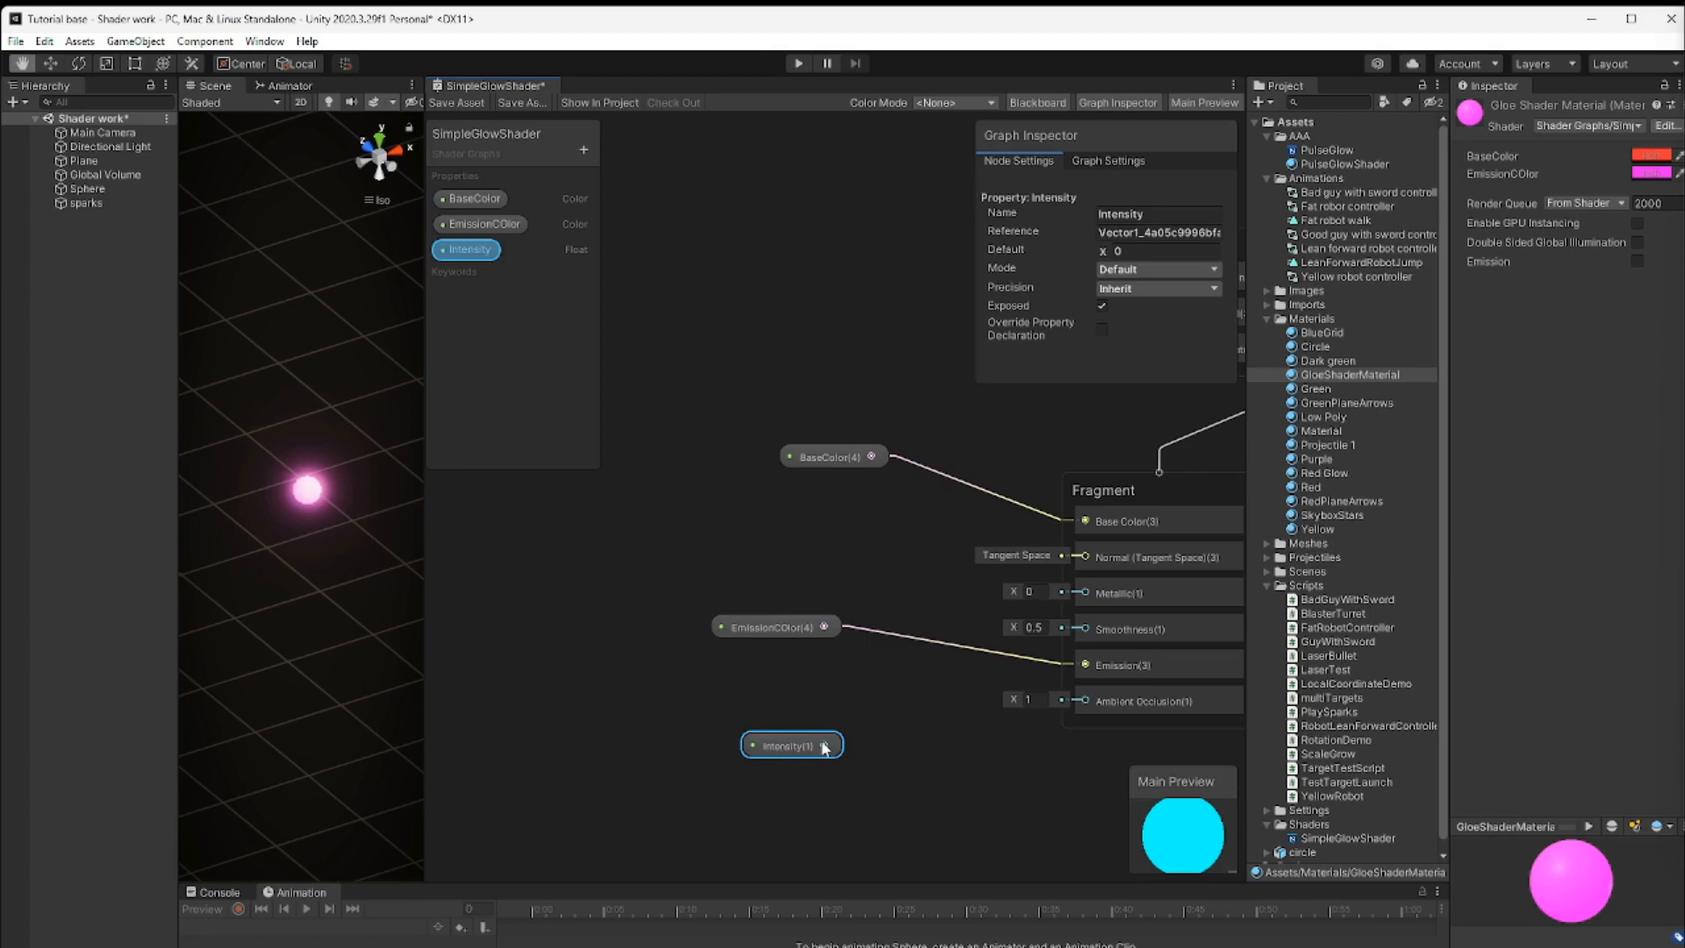
pyautogui.moveTo(778, 748); pyautogui.dragTo(612, 758)
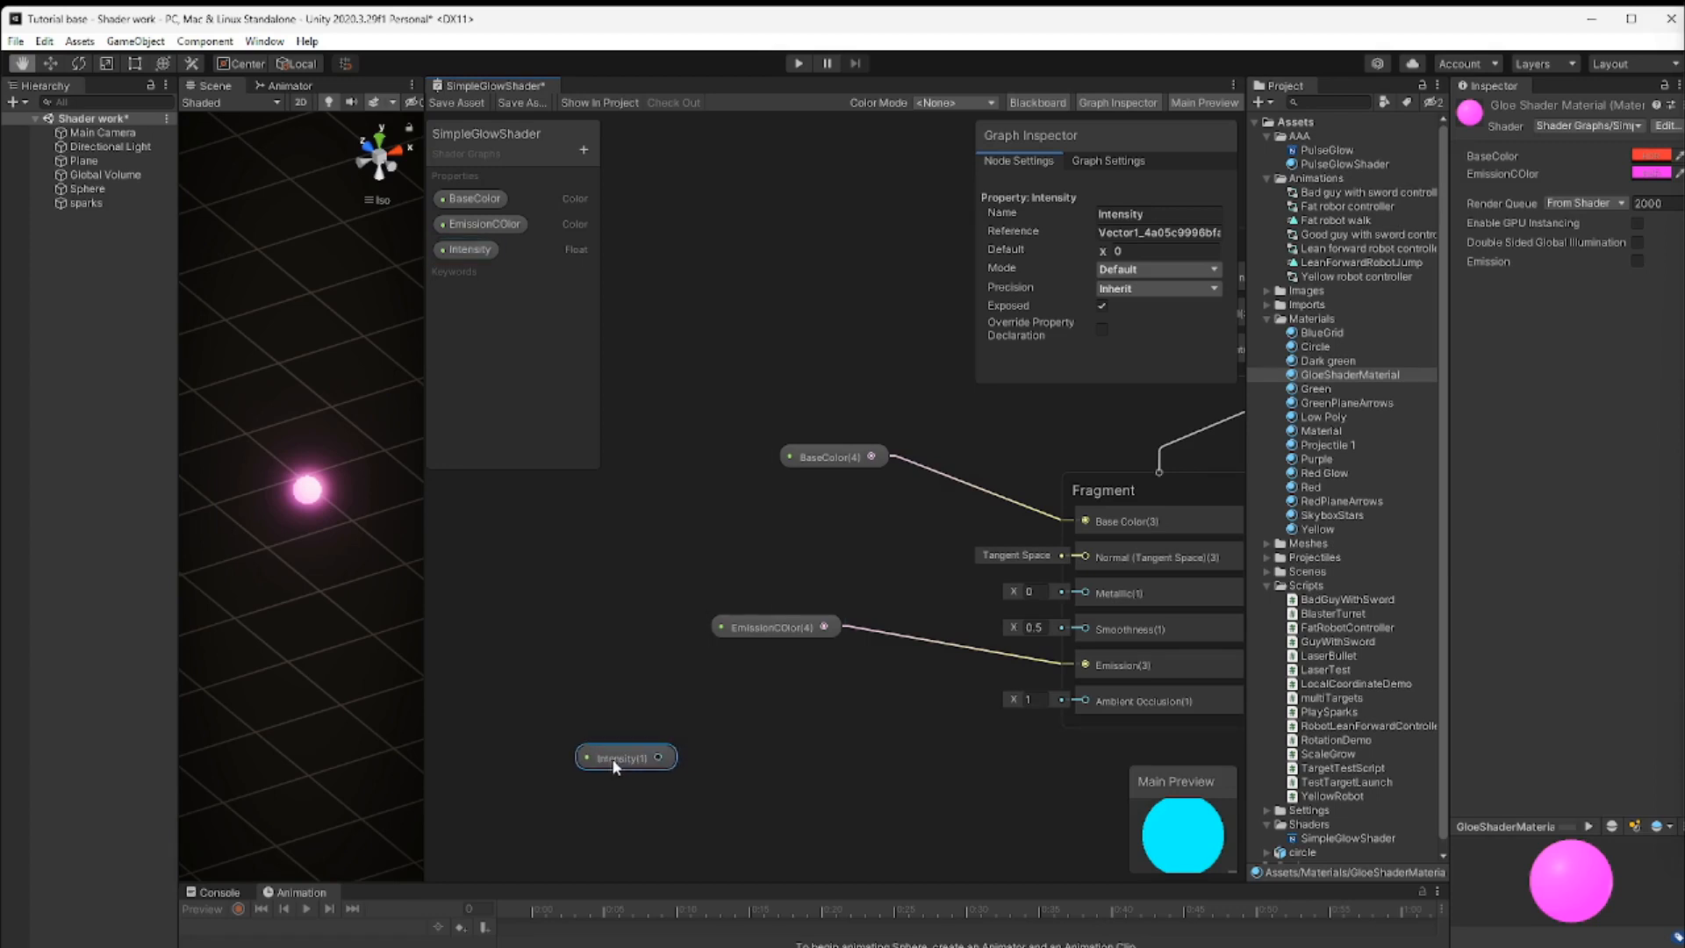
# Delete the connection from EmissionCOlor to the Fragment block's Emission input and move the EmissionCOlor node further left, above Intensity
pyautogui.click(906, 636)
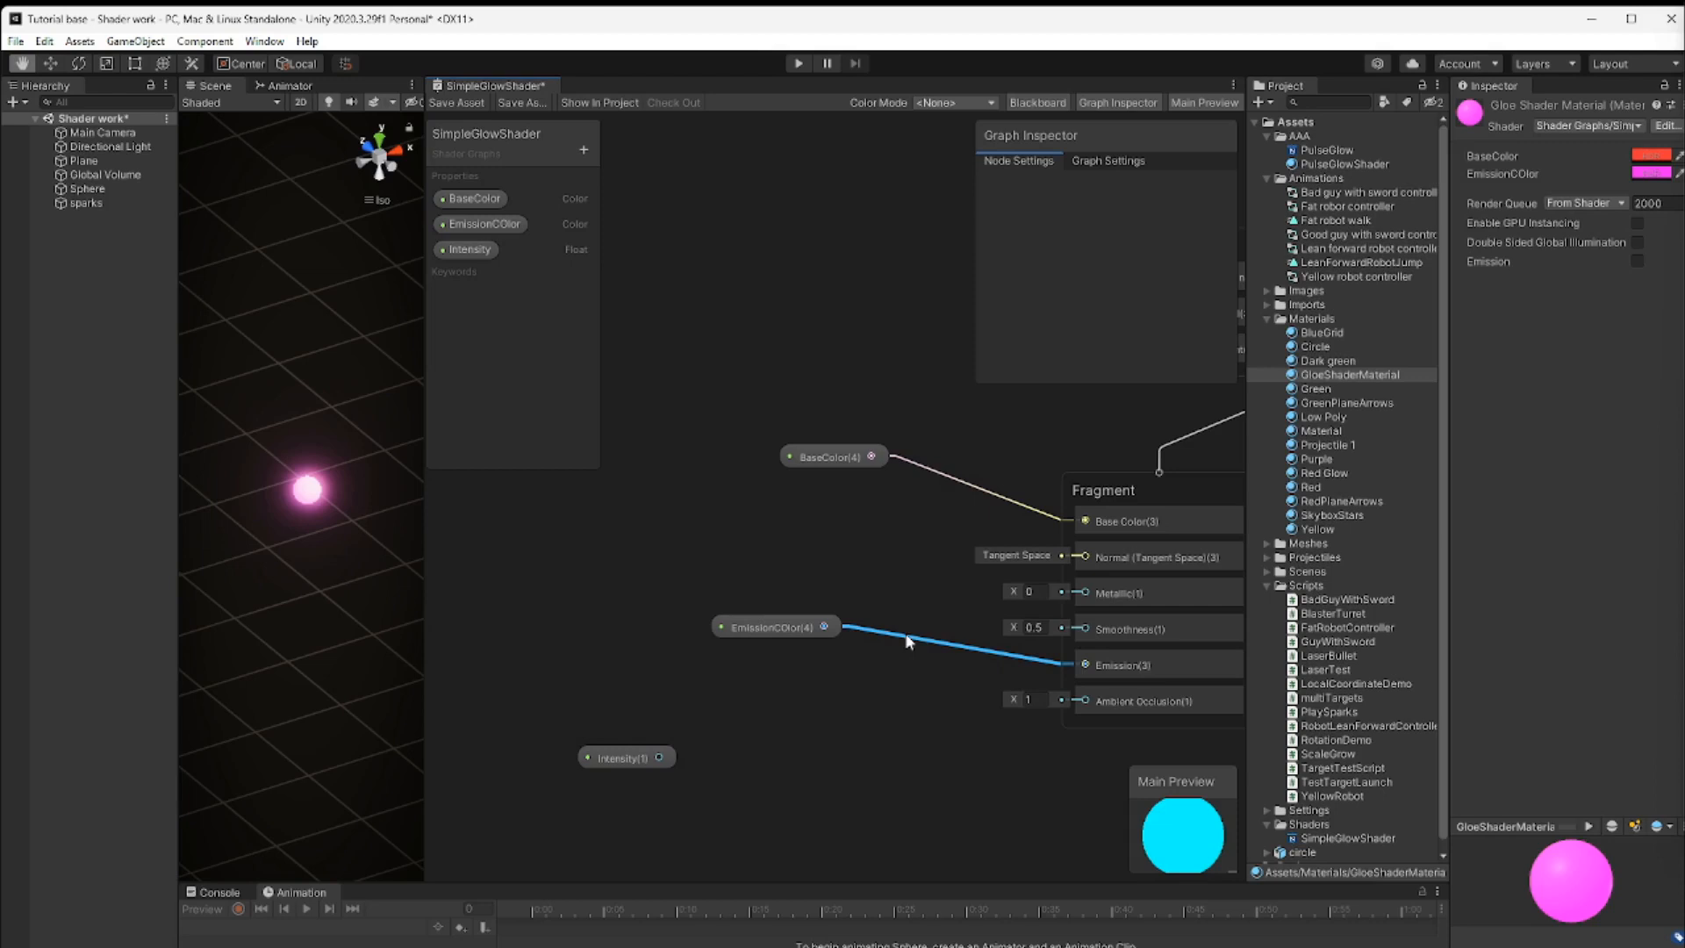
pyautogui.press('Delete')
pyautogui.moveTo(771, 628); pyautogui.dragTo(615, 627)
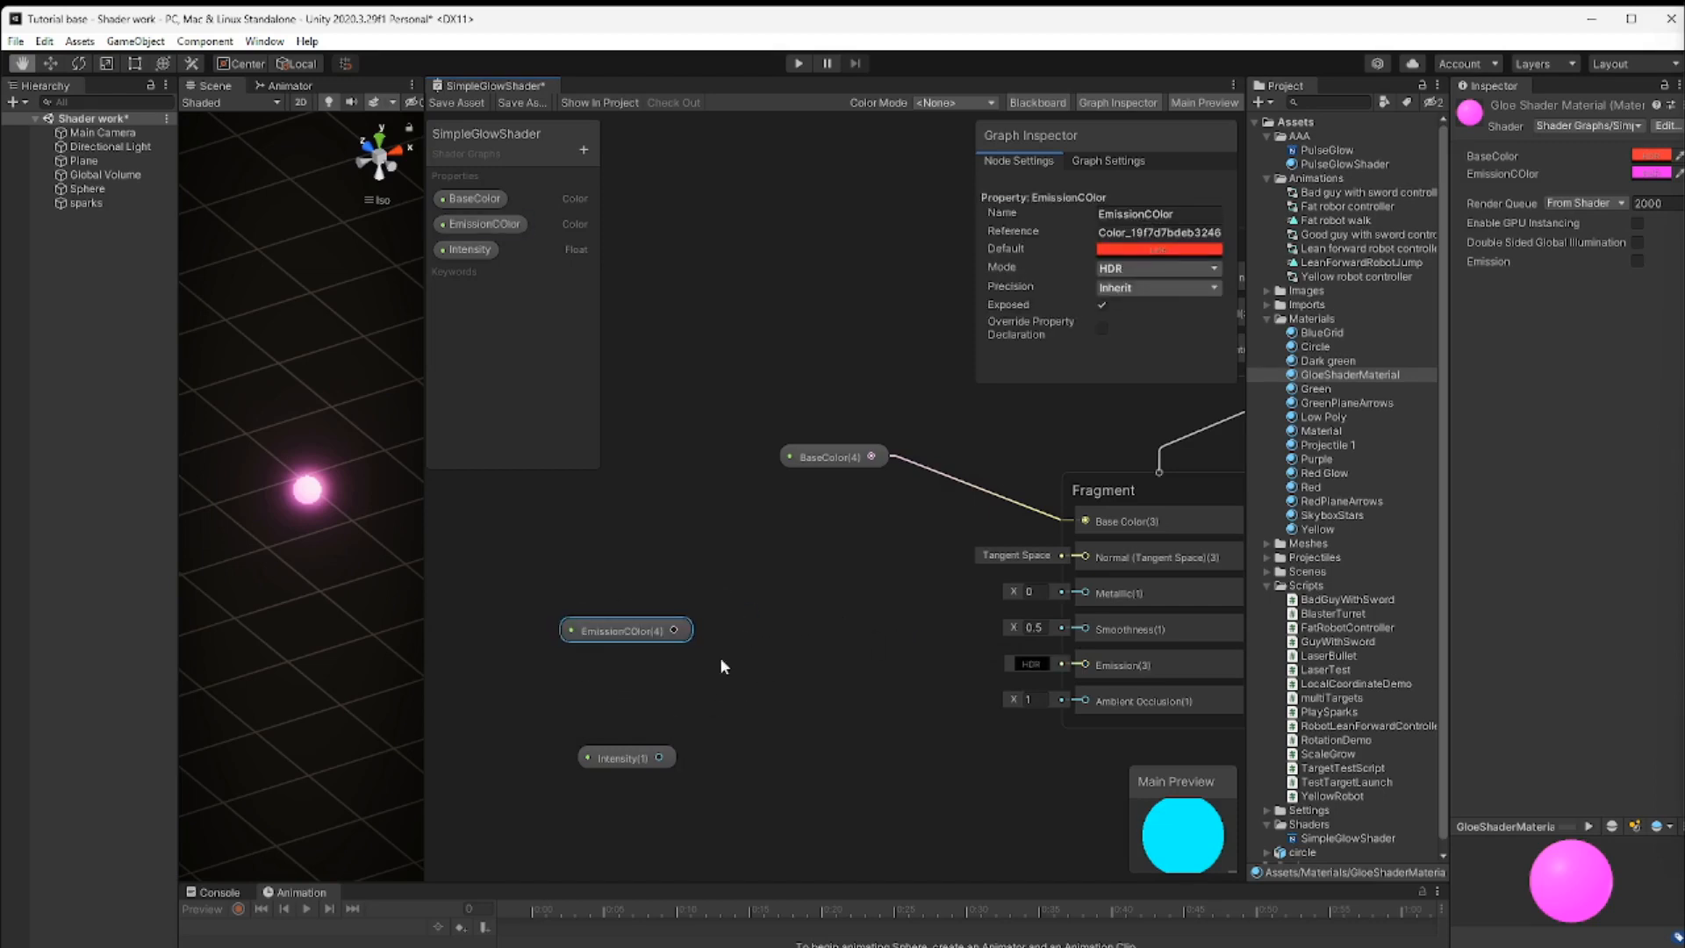
# Add a Multiply node from the basic math nodes and place it between the EmissionCOlor node and the Fragment block
pyautogui.rightClick(761, 629)
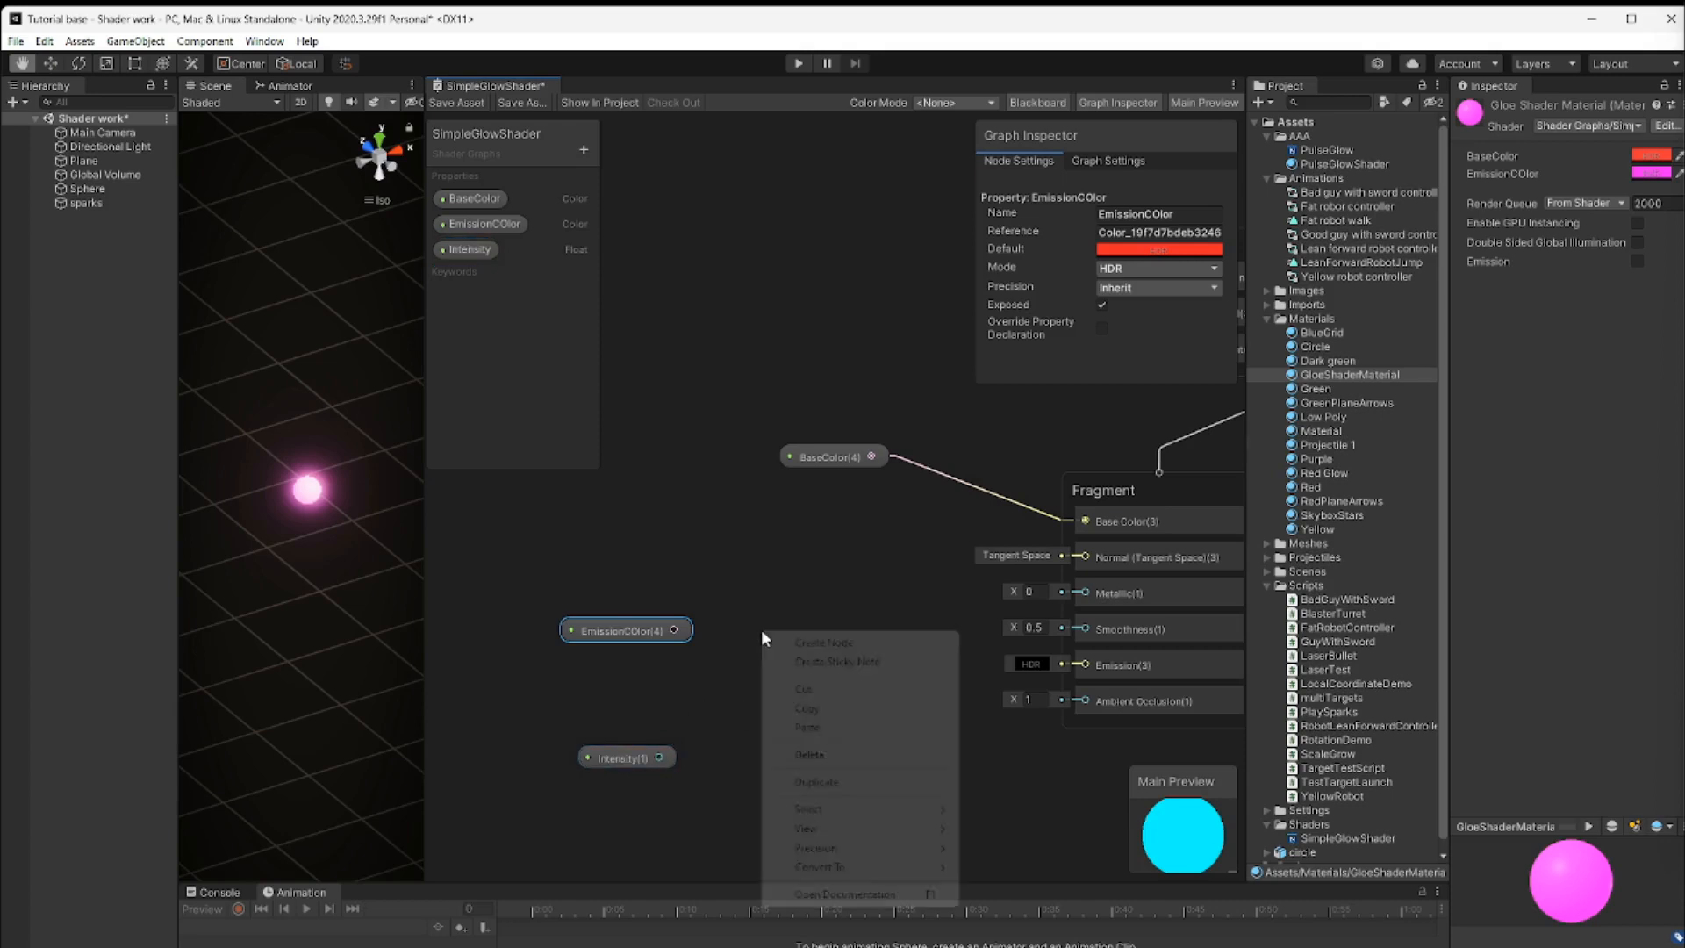
pyautogui.click(822, 643)
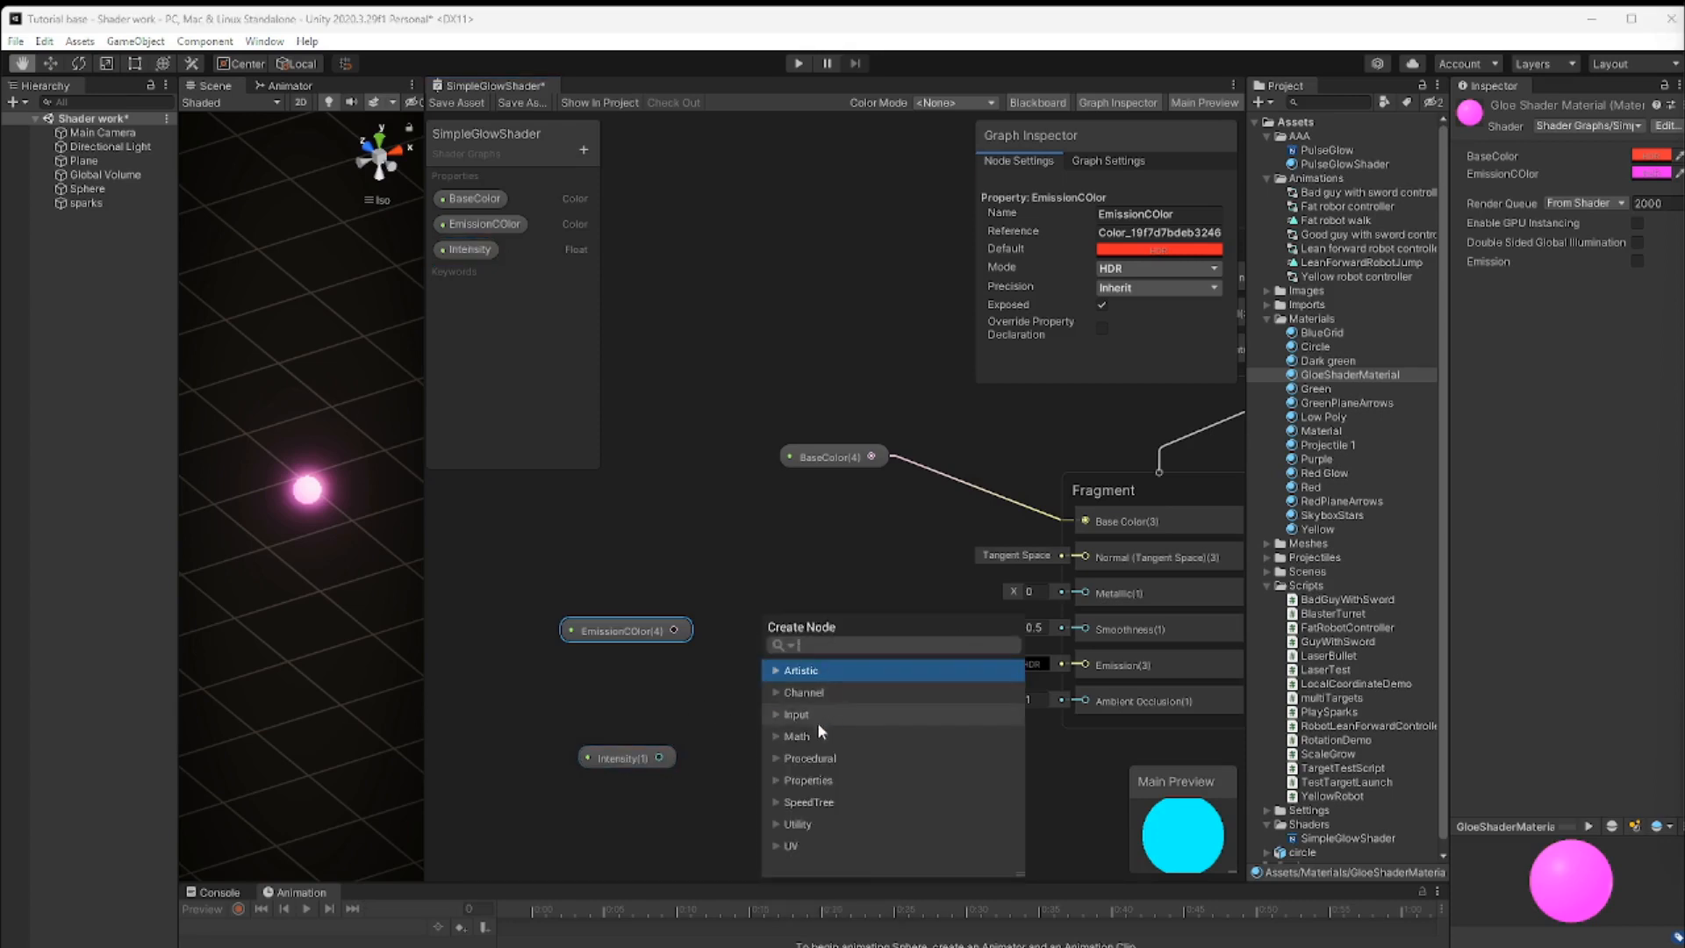
pyautogui.click(776, 736)
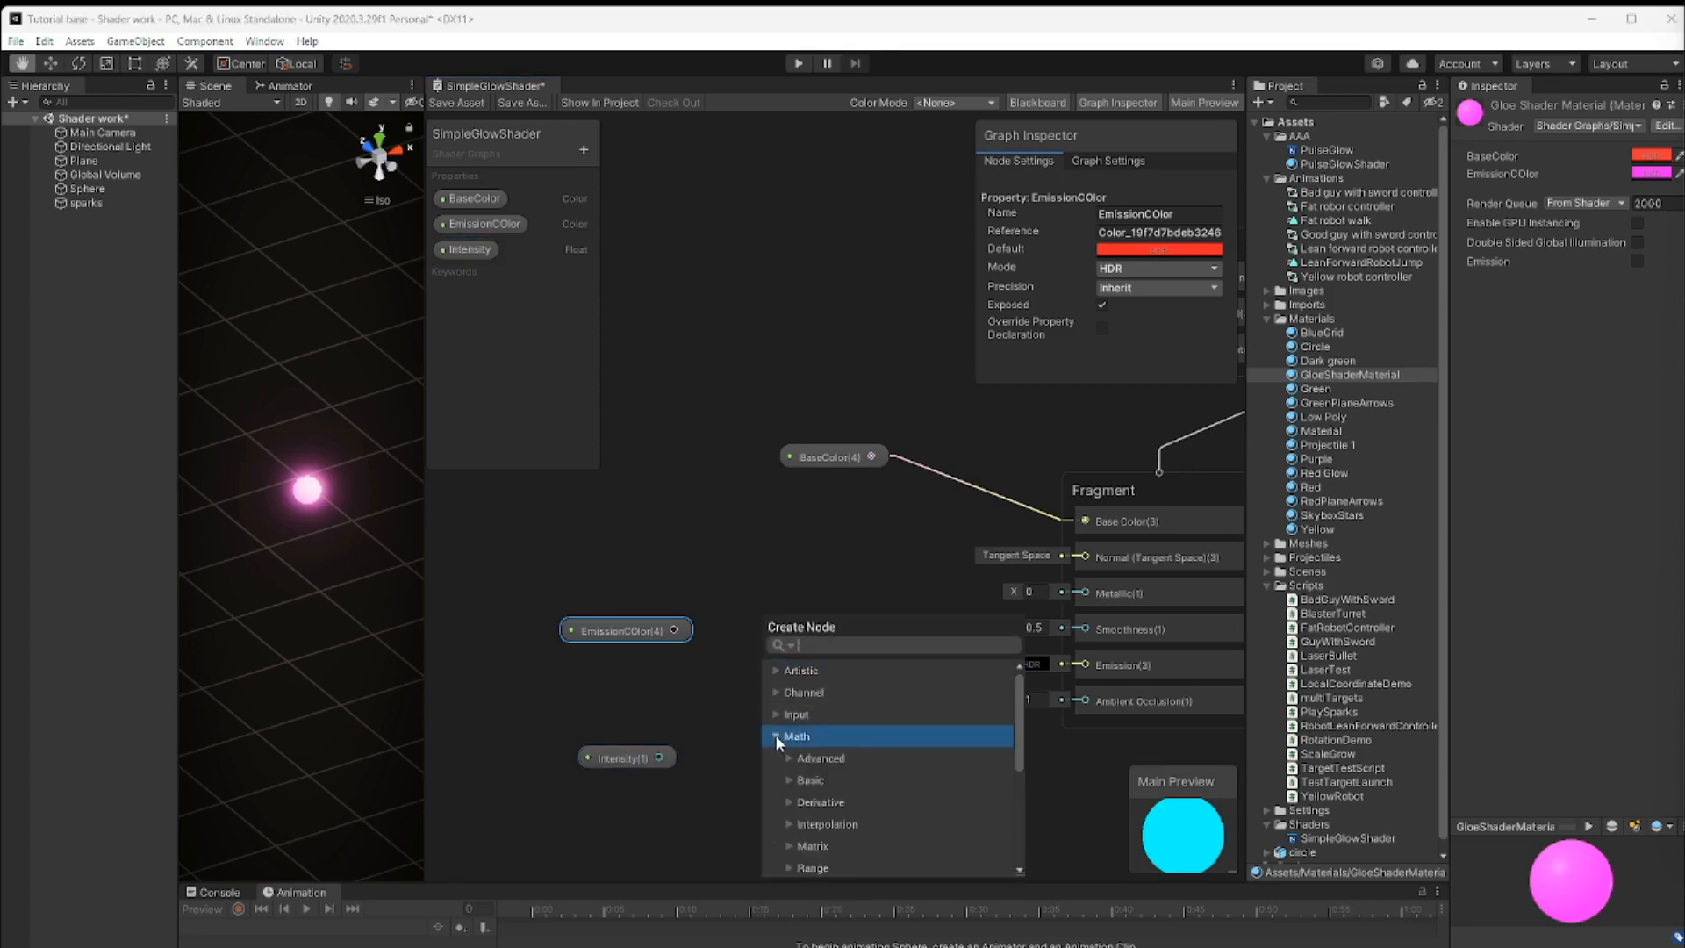
pyautogui.click(788, 778)
pyautogui.click(846, 845)
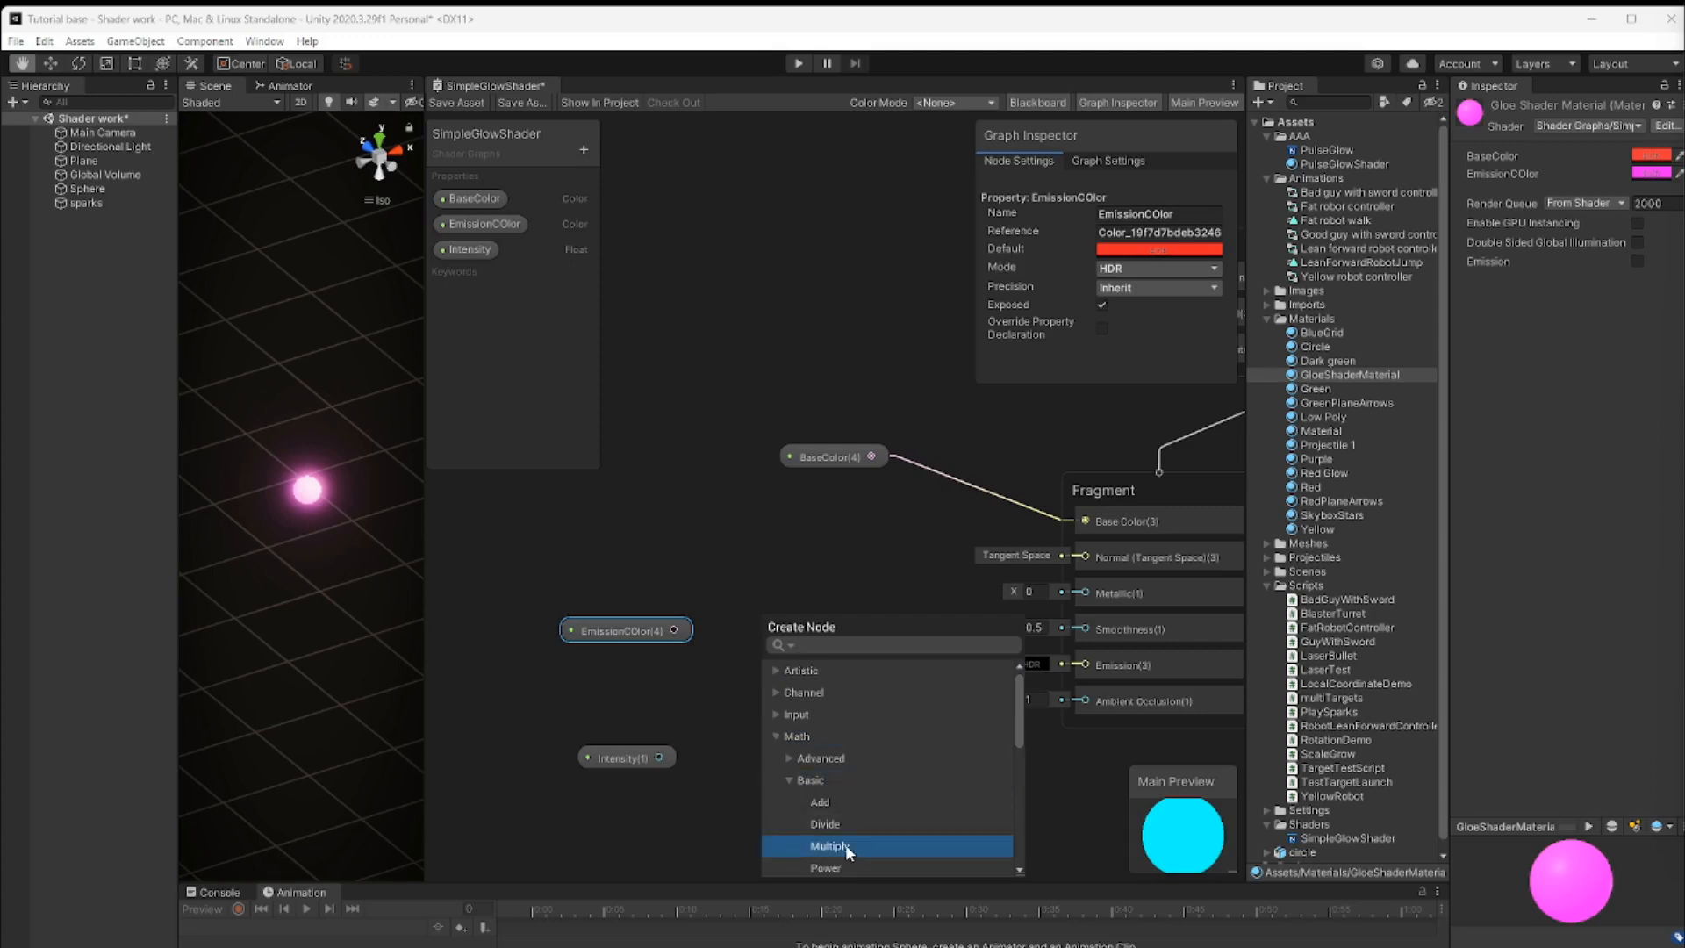
pyautogui.click(862, 844)
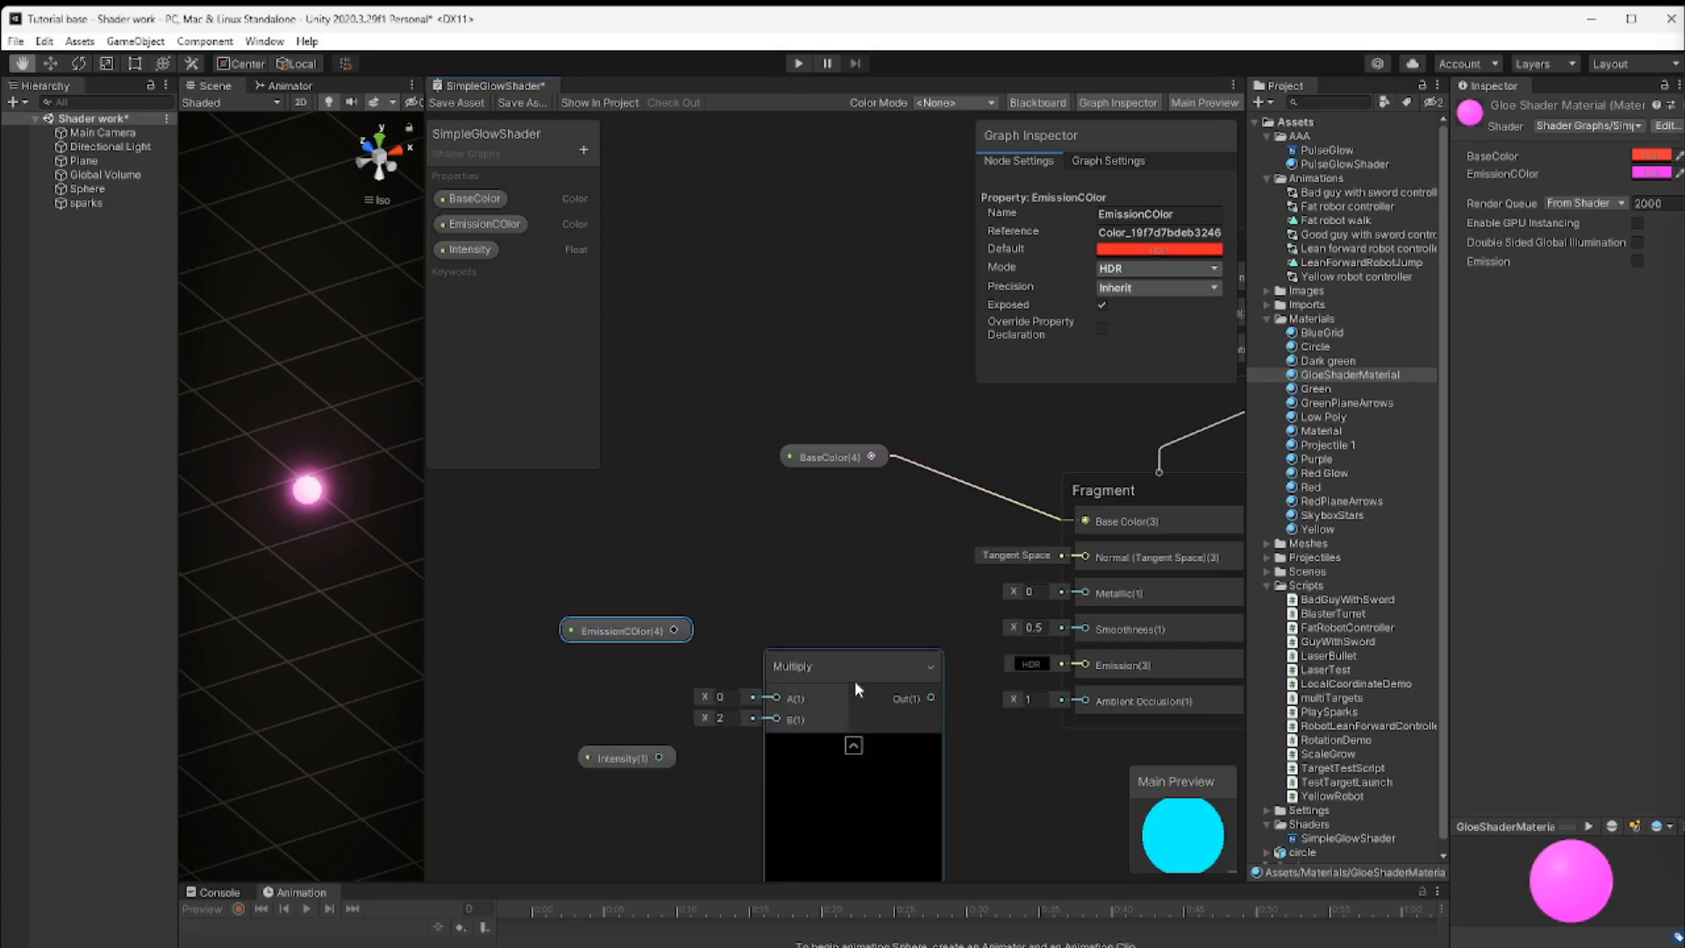
pyautogui.moveTo(855, 681); pyautogui.dragTo(871, 602)
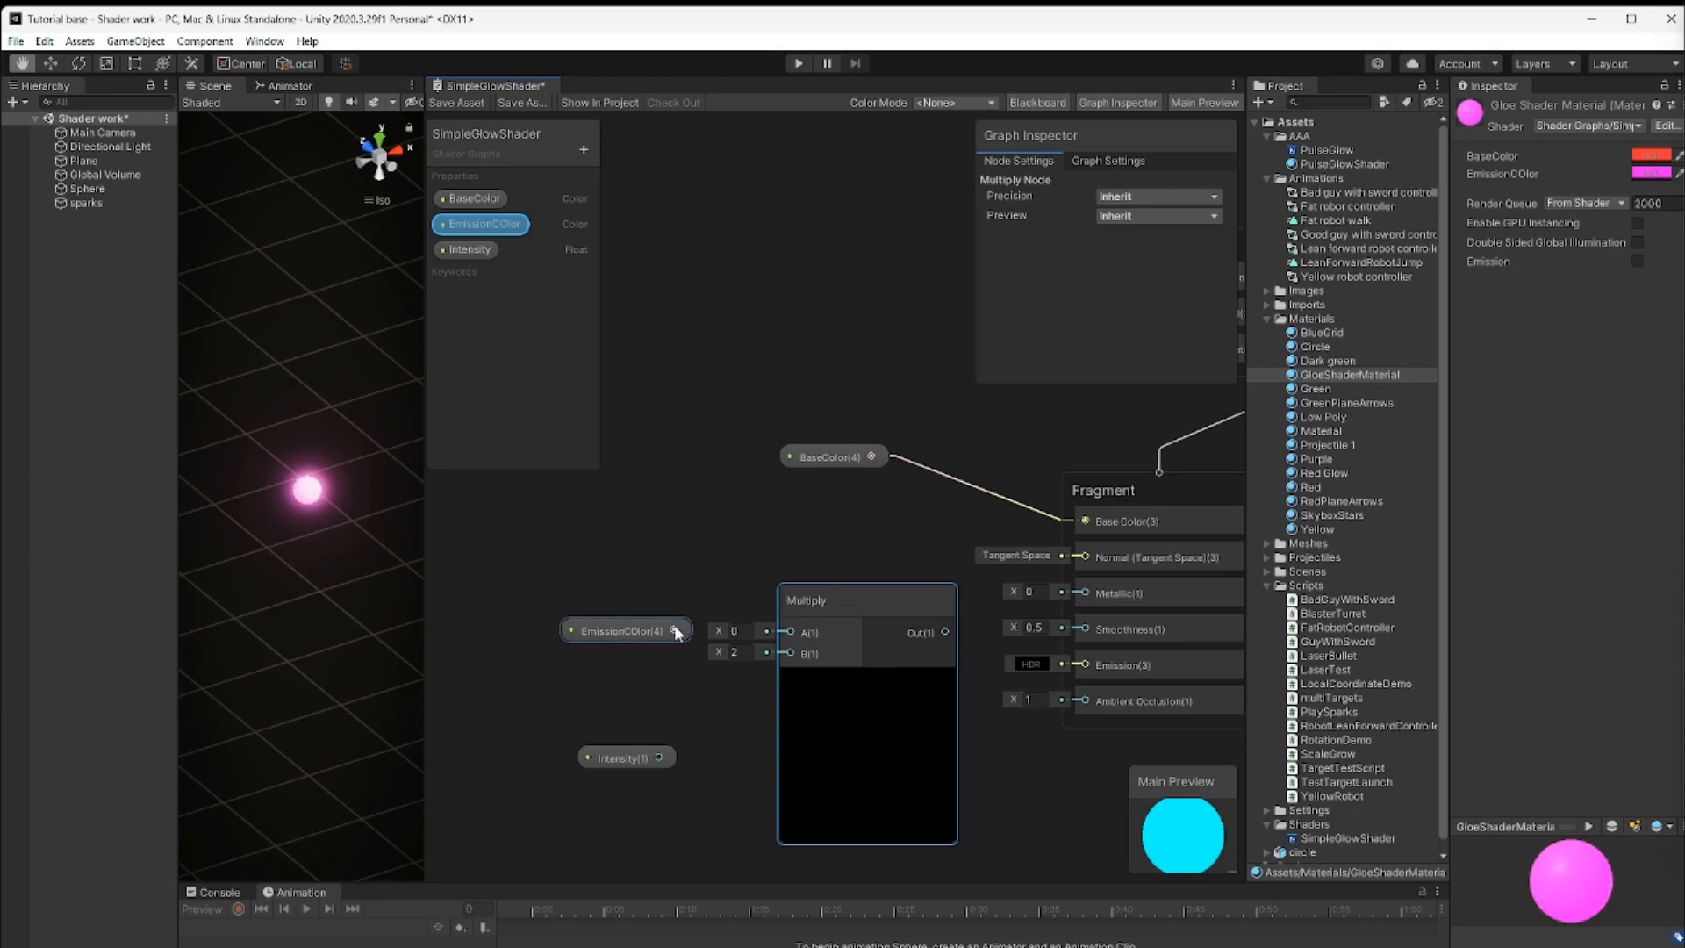
# Connect EmissionCOlor to Multiply's A input, Intensity to its B input, and Multiply's output to the Fragment block's Emission input
pyautogui.moveTo(675, 631); pyautogui.dragTo(800, 632)
pyautogui.click(660, 760)
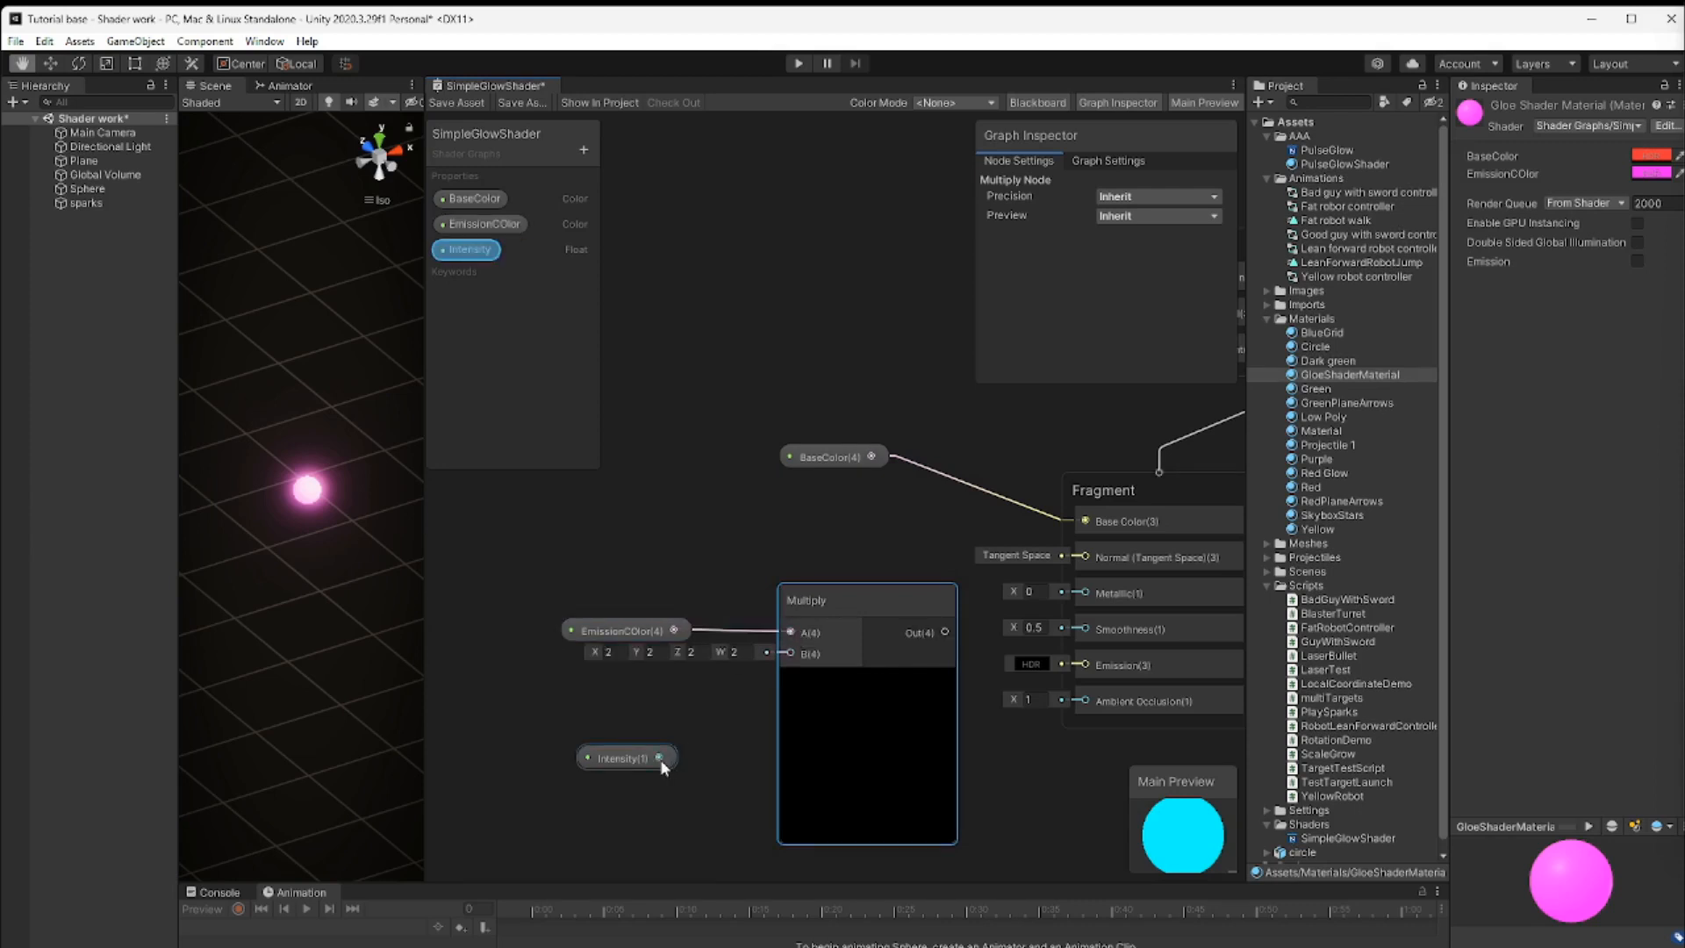
pyautogui.moveTo(660, 760); pyautogui.dragTo(796, 653)
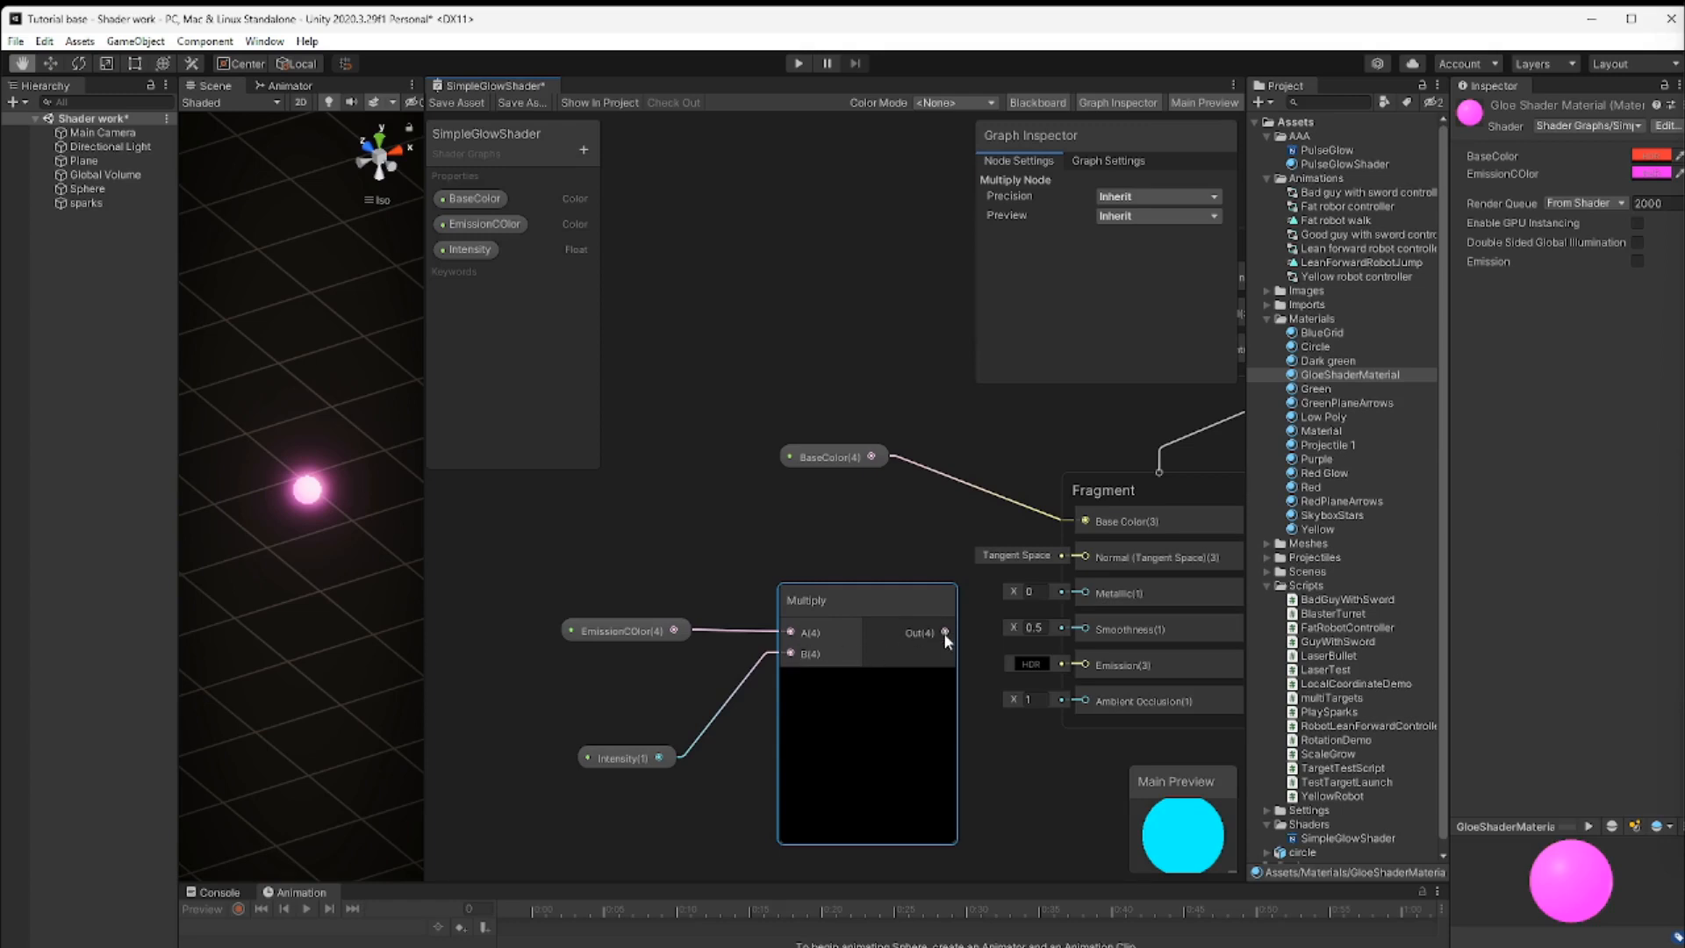
pyautogui.moveTo(946, 632); pyautogui.dragTo(1092, 665)
# Set the Intensity property's mode to Slider with minimum 0 and maximum 5, and save the shader asset
pyautogui.click(628, 759)
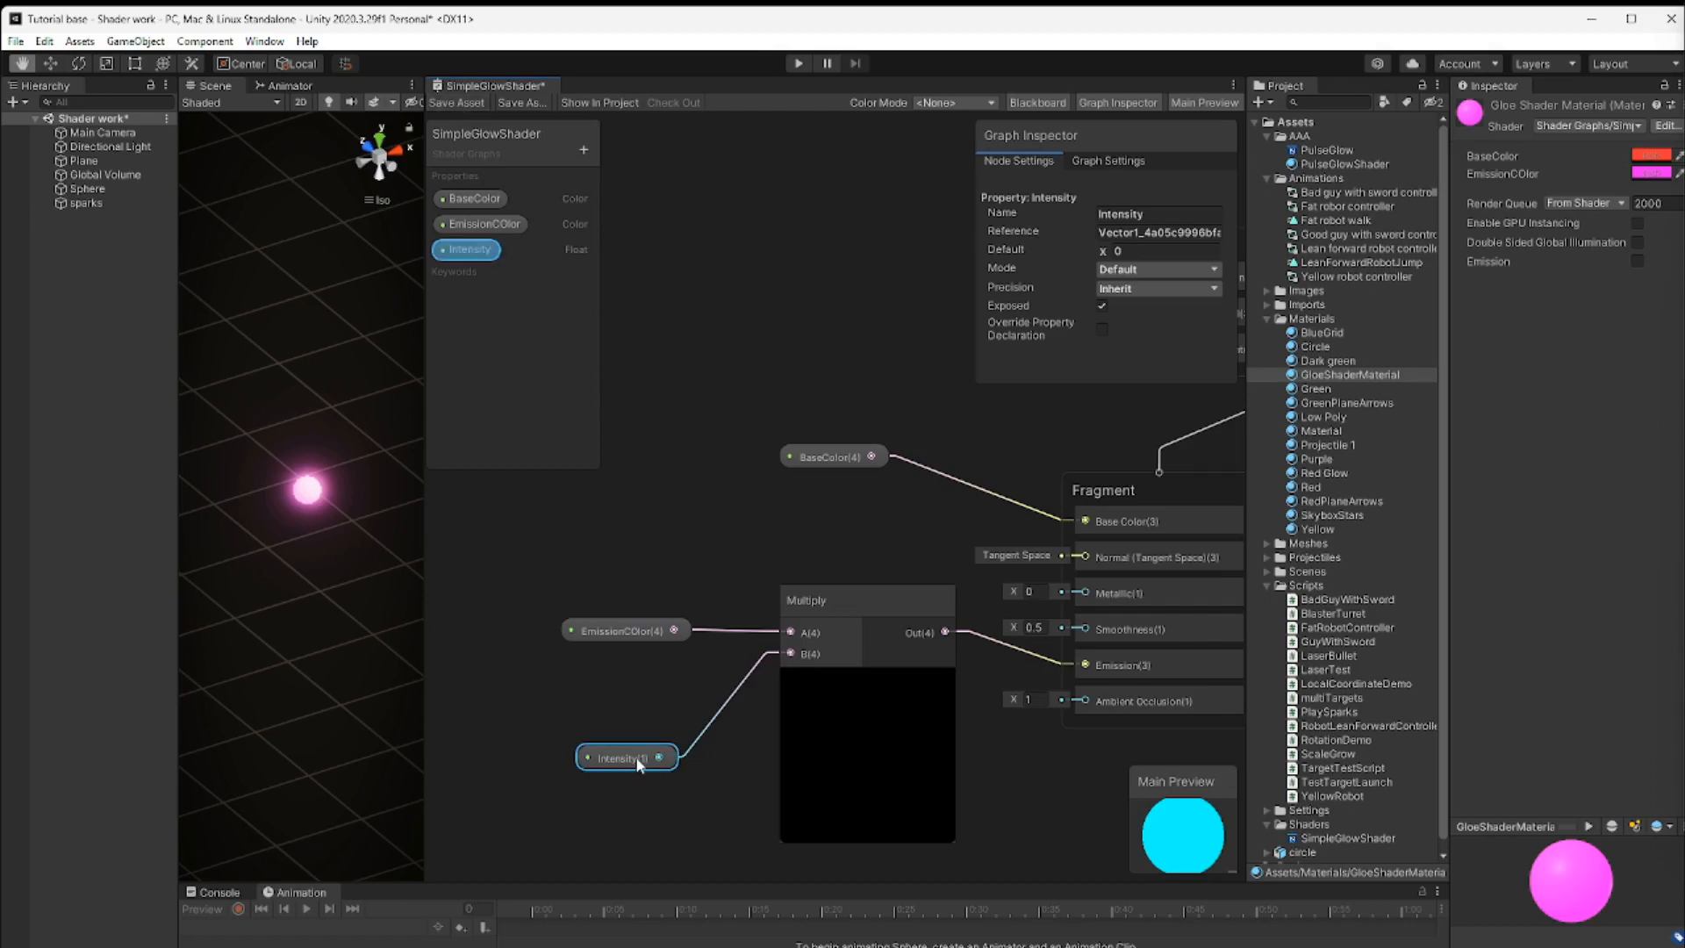
pyautogui.click(1148, 269)
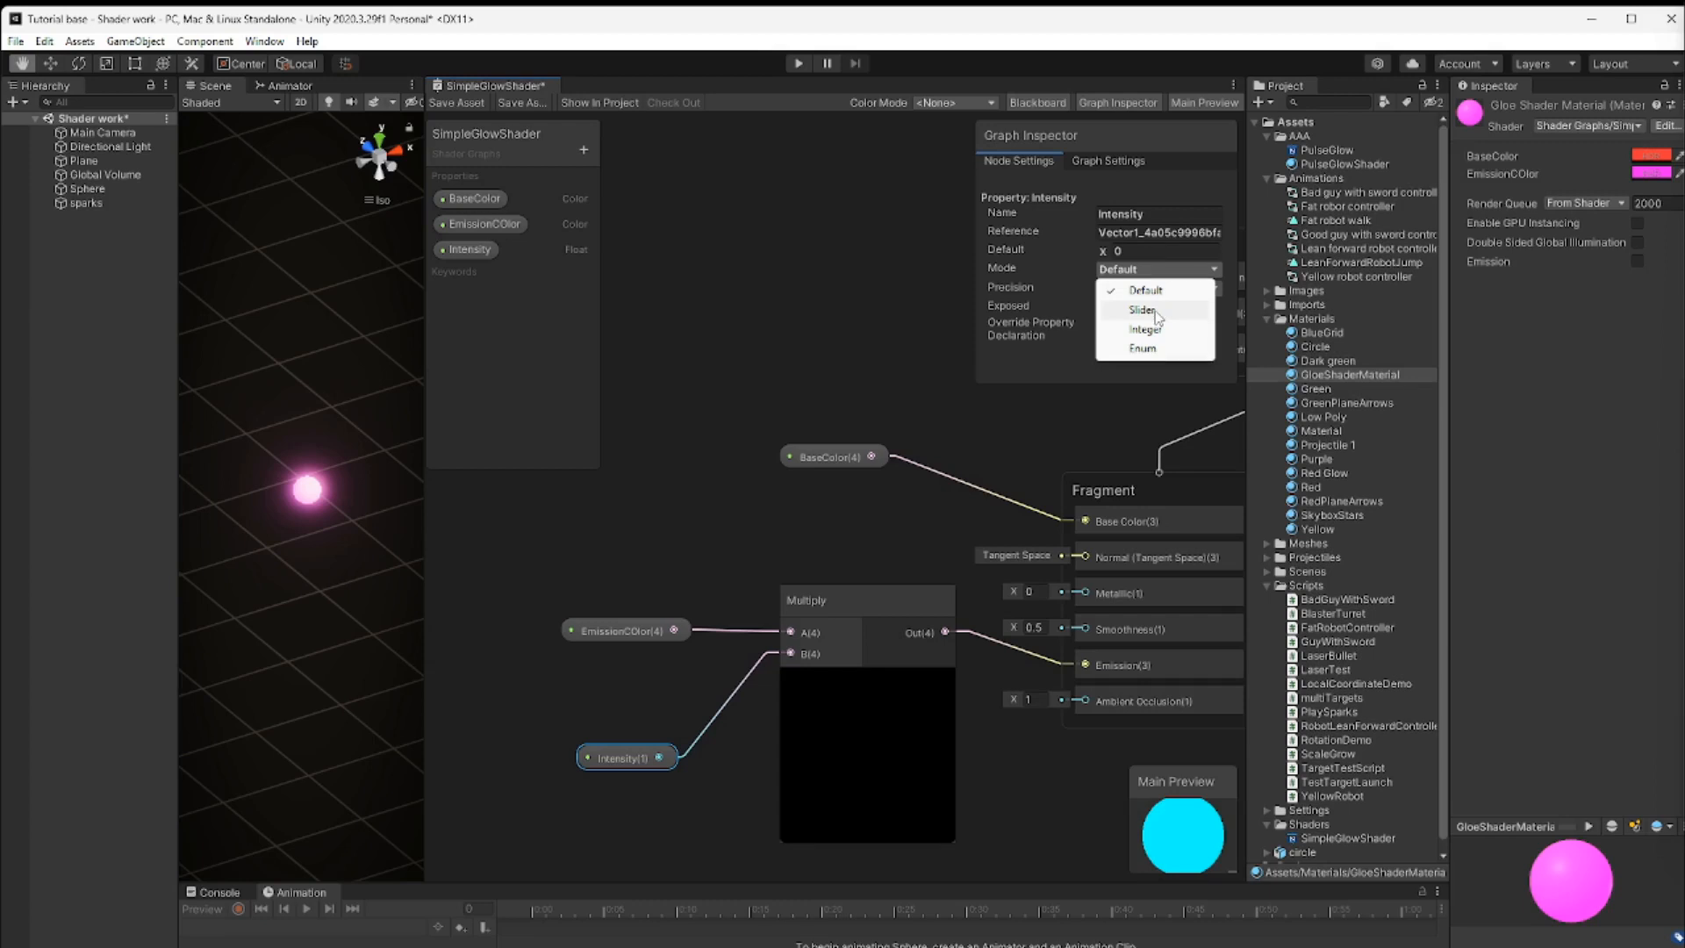
pyautogui.click(1142, 310)
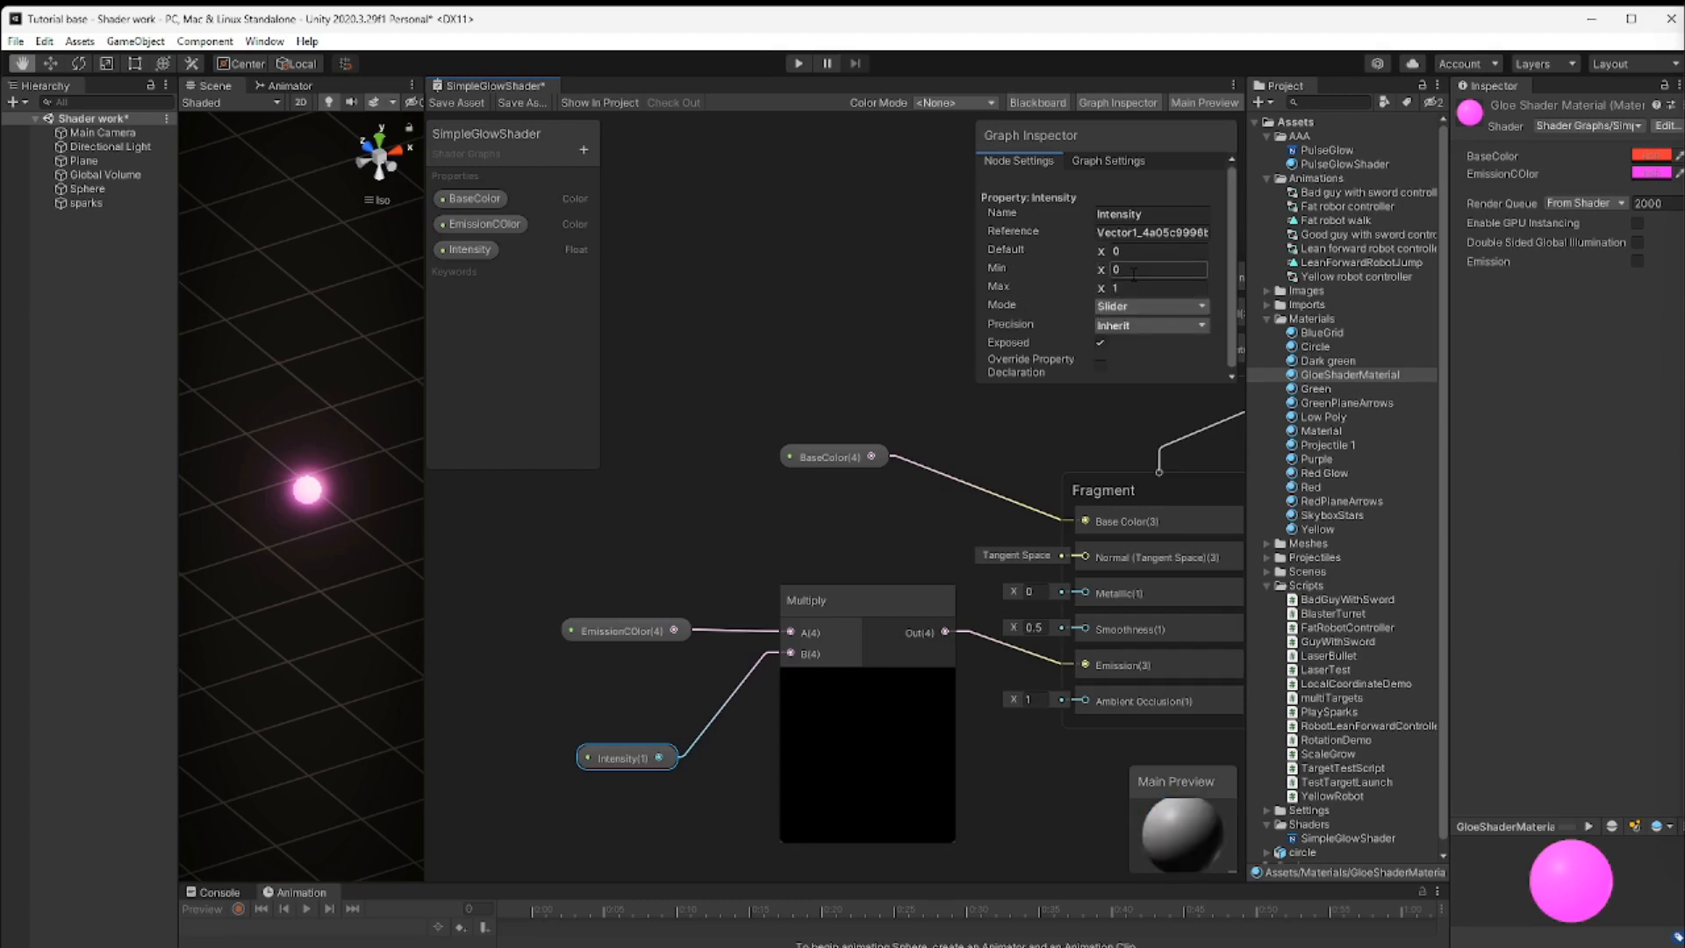
pyautogui.click(1101, 269)
pyautogui.click(1106, 288)
pyautogui.click(457, 104)
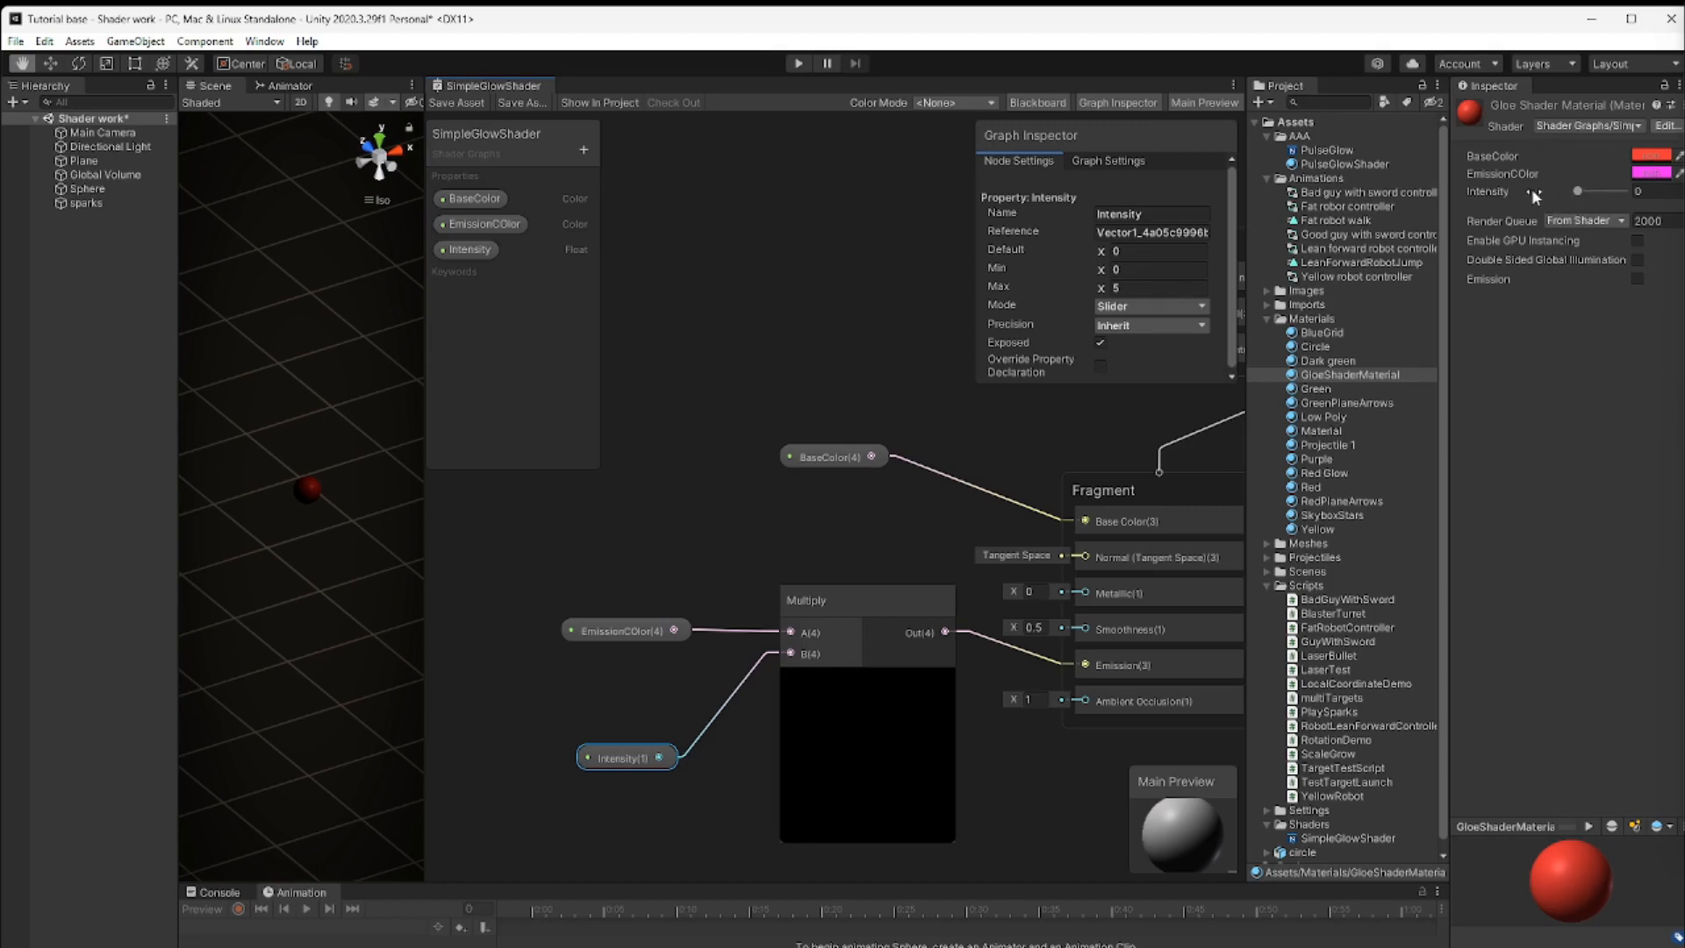
# Set the glow material's Intensity to 0.58
pyautogui.click(1651, 192)
pyautogui.moveTo(1580, 193)
pyautogui.mouseDown()
pyautogui.moveTo(1633, 196)
pyautogui.moveTo(1588, 200)
pyautogui.mouseUp()
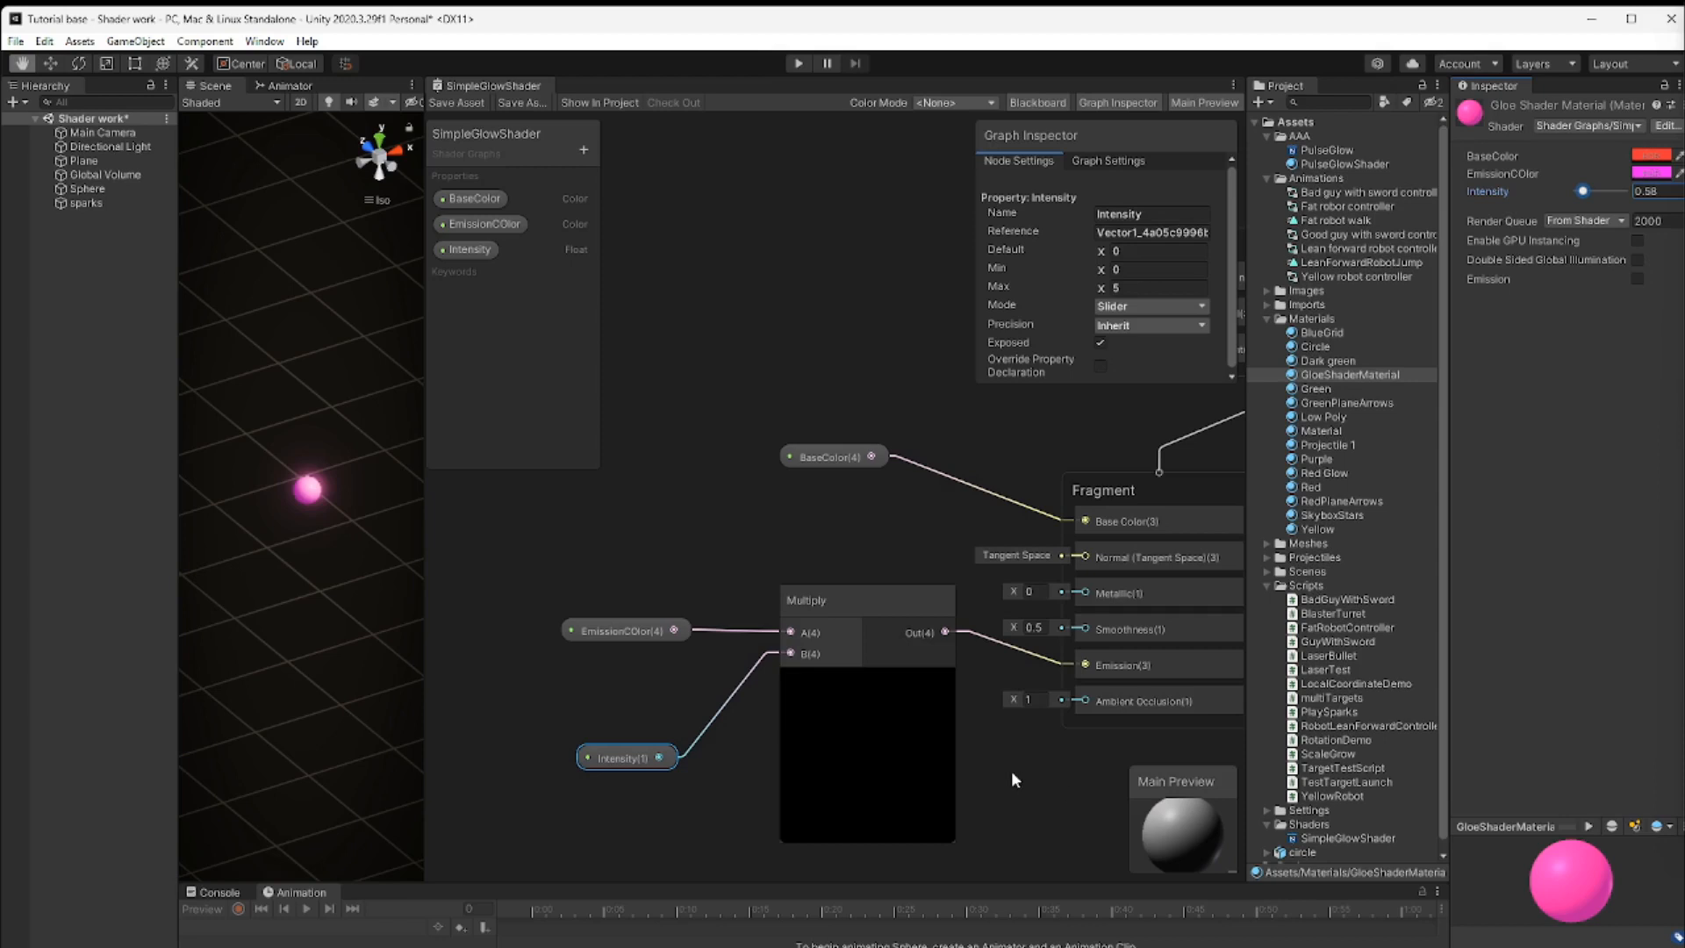
pyautogui.scroll(-3, 729, 519)
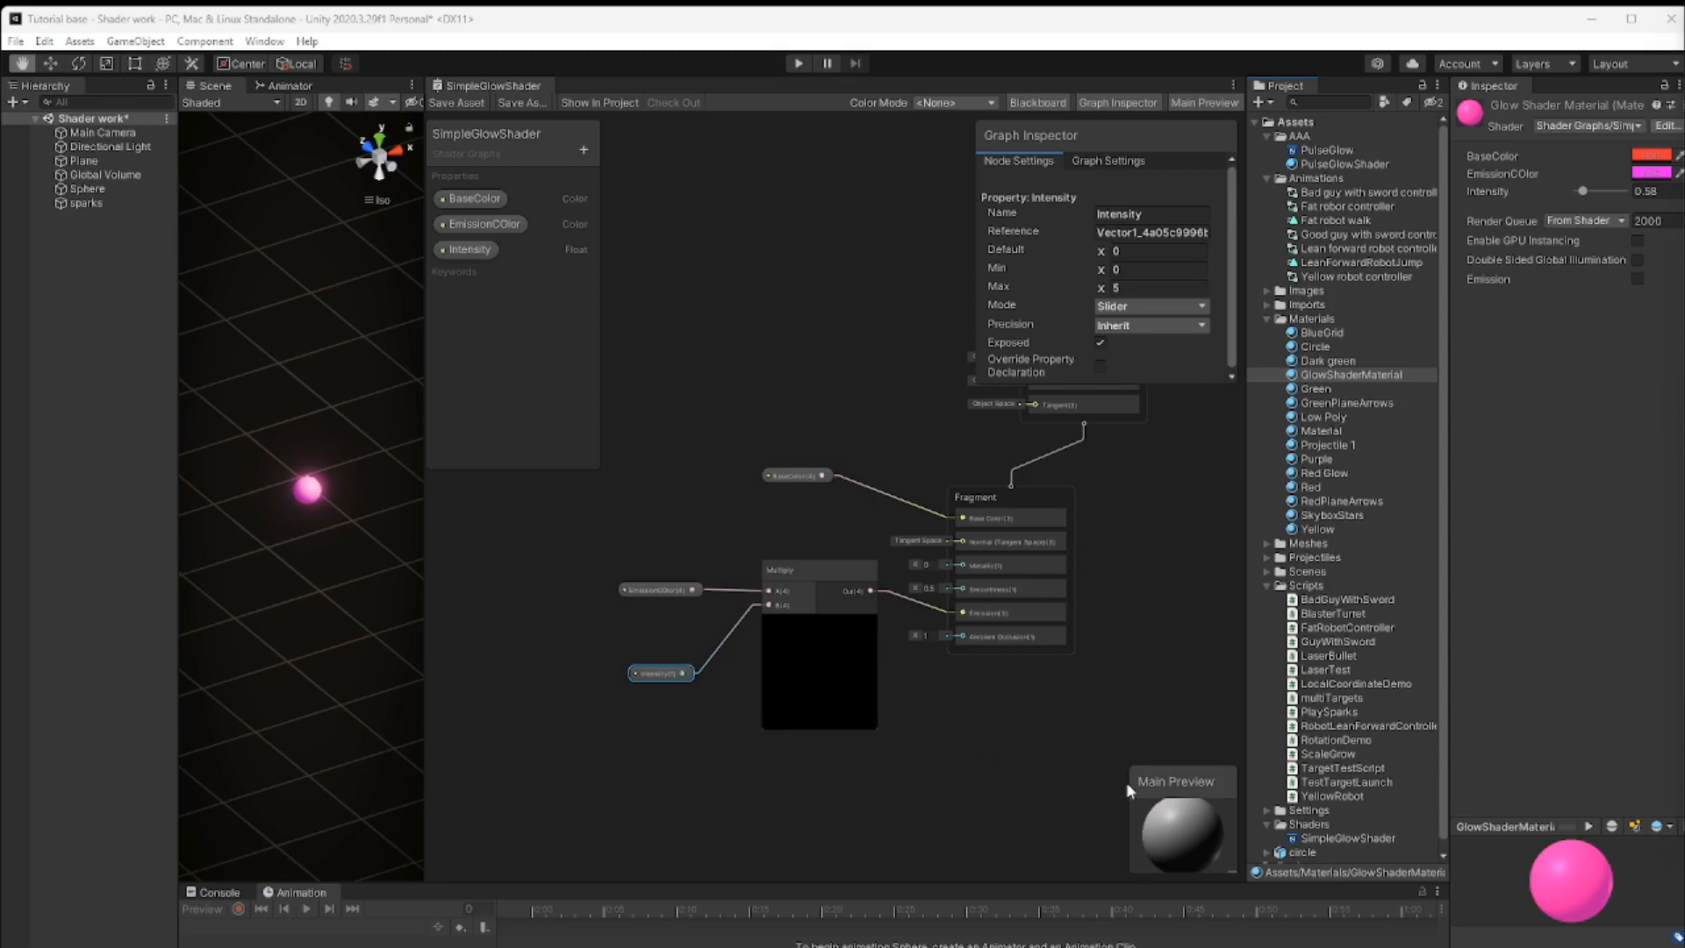
# Duplicate the SimpleGlowShader asset in the Shaders folder and name the copy PulseGlowShader
pyautogui.click(1348, 843)
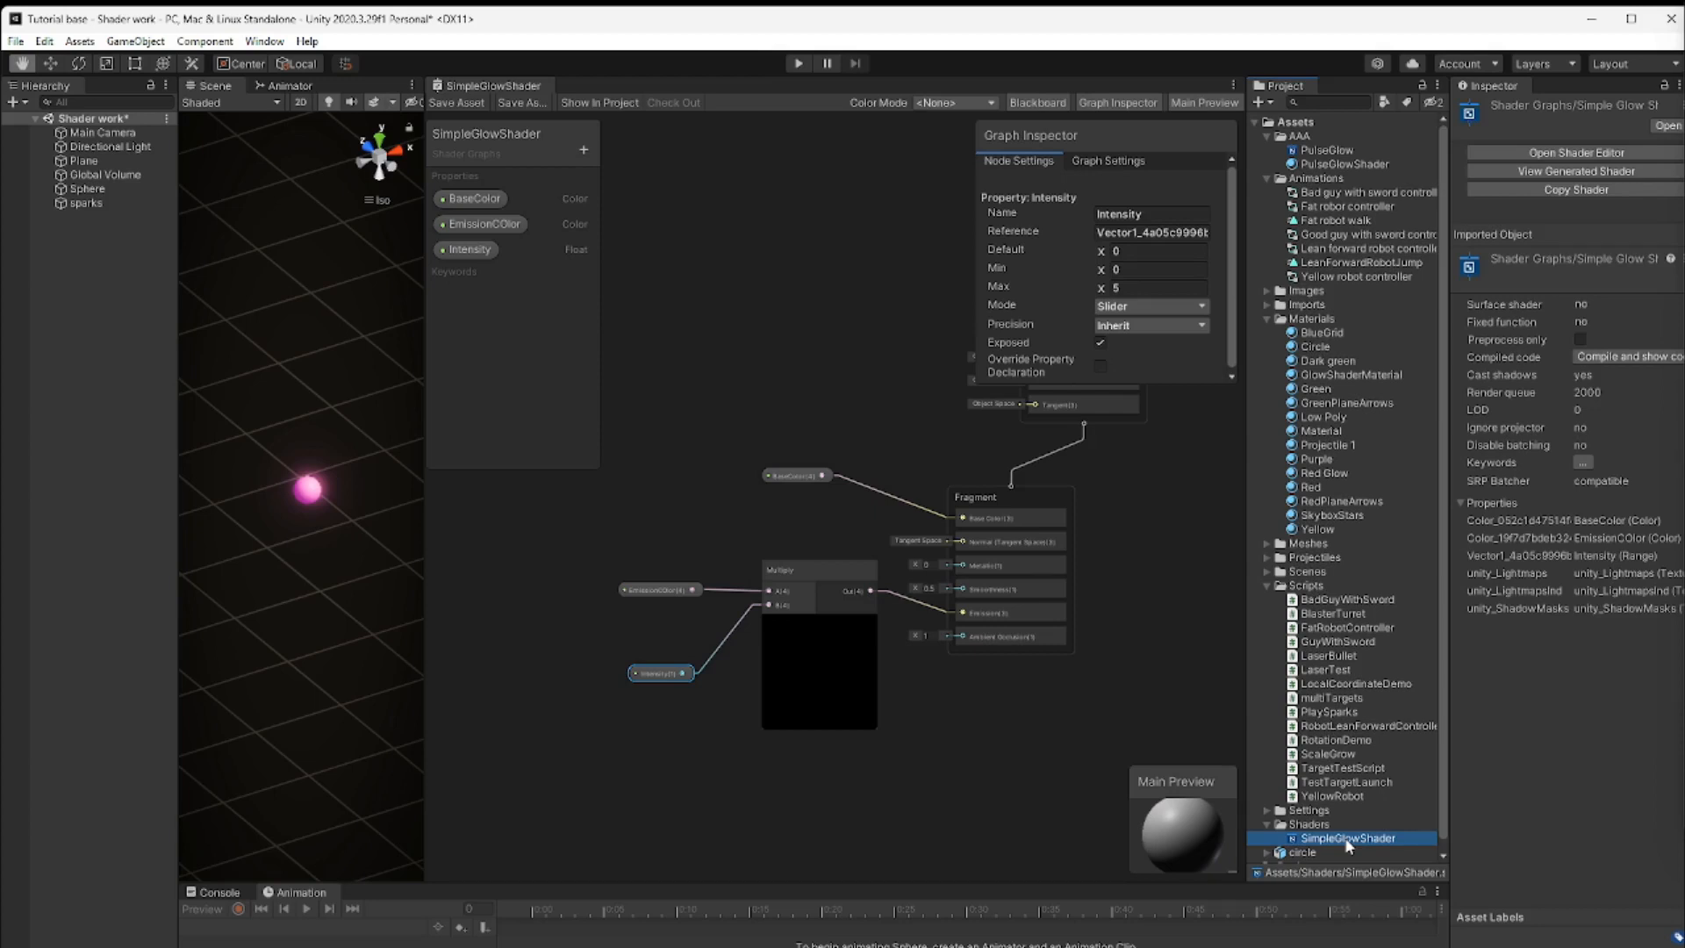
pyautogui.hotkey('ctrl', 'd')
pyautogui.scroll(-2, 1443, 795)
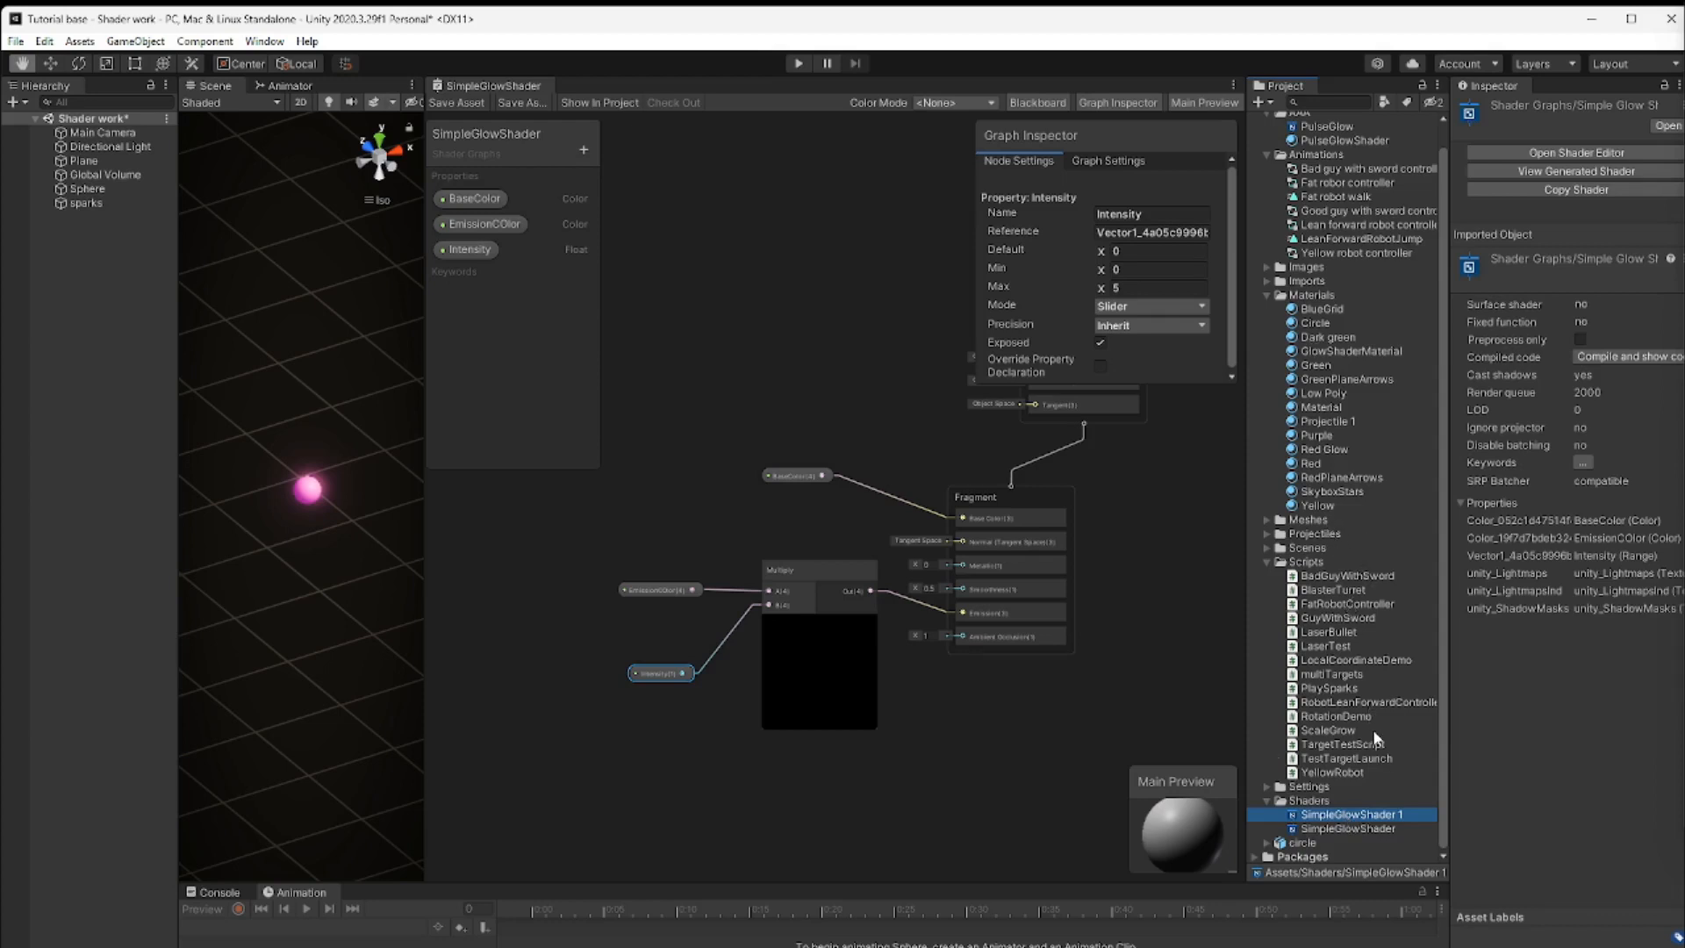
pyautogui.click(1357, 819)
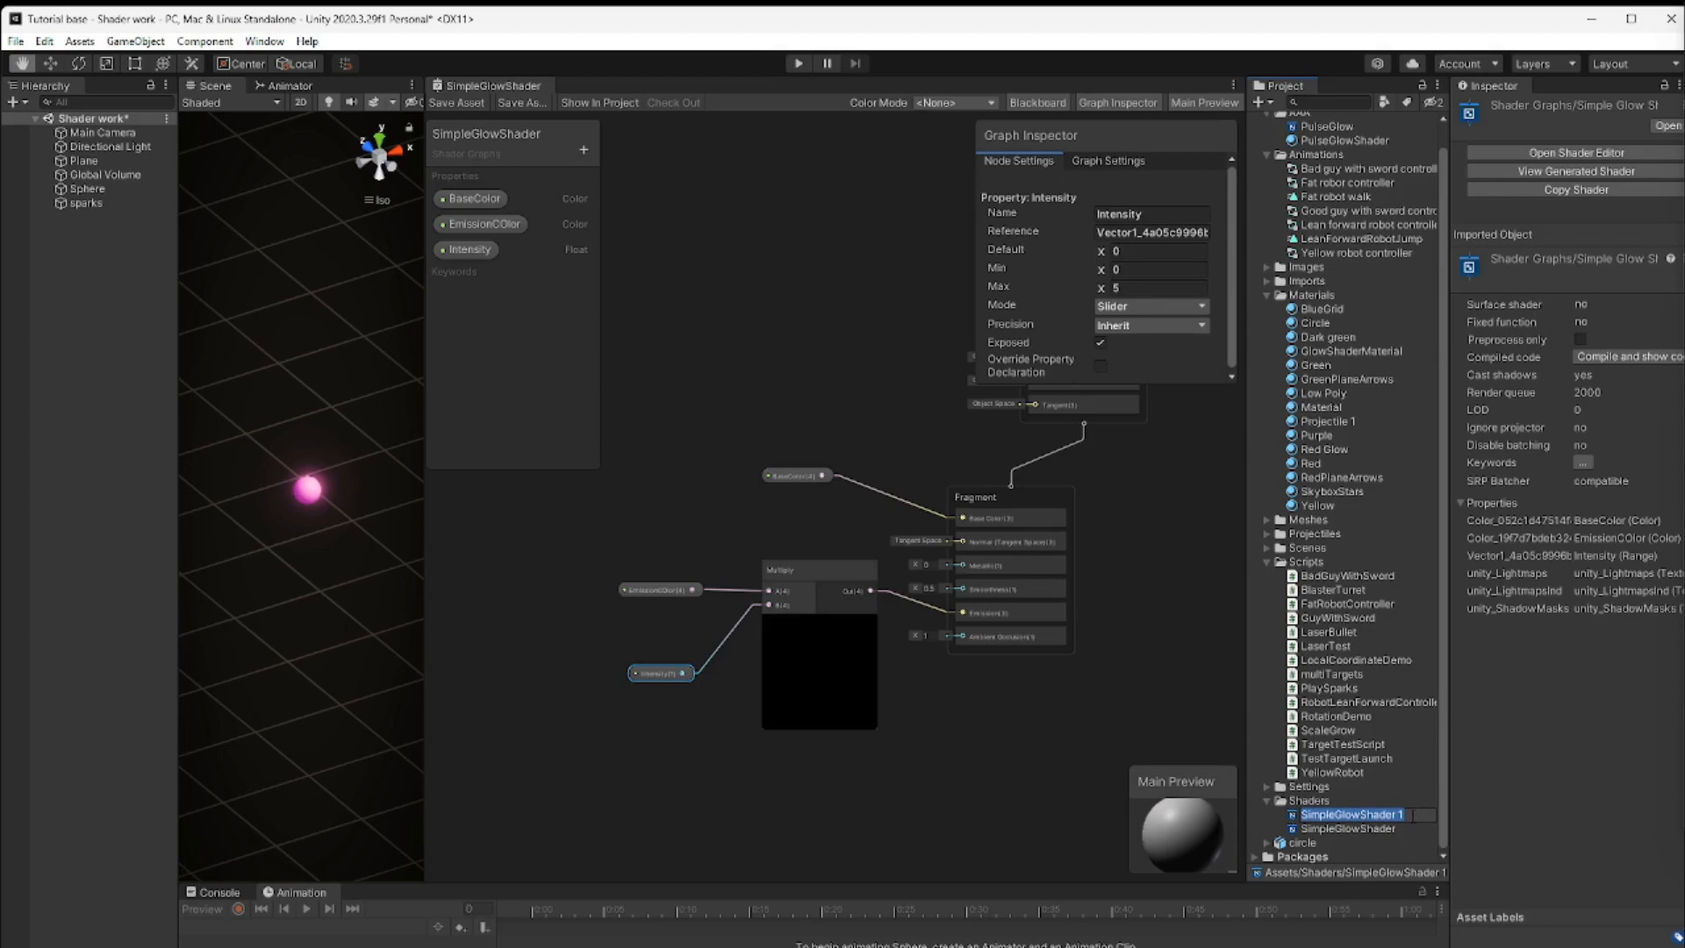
pyautogui.write('P')
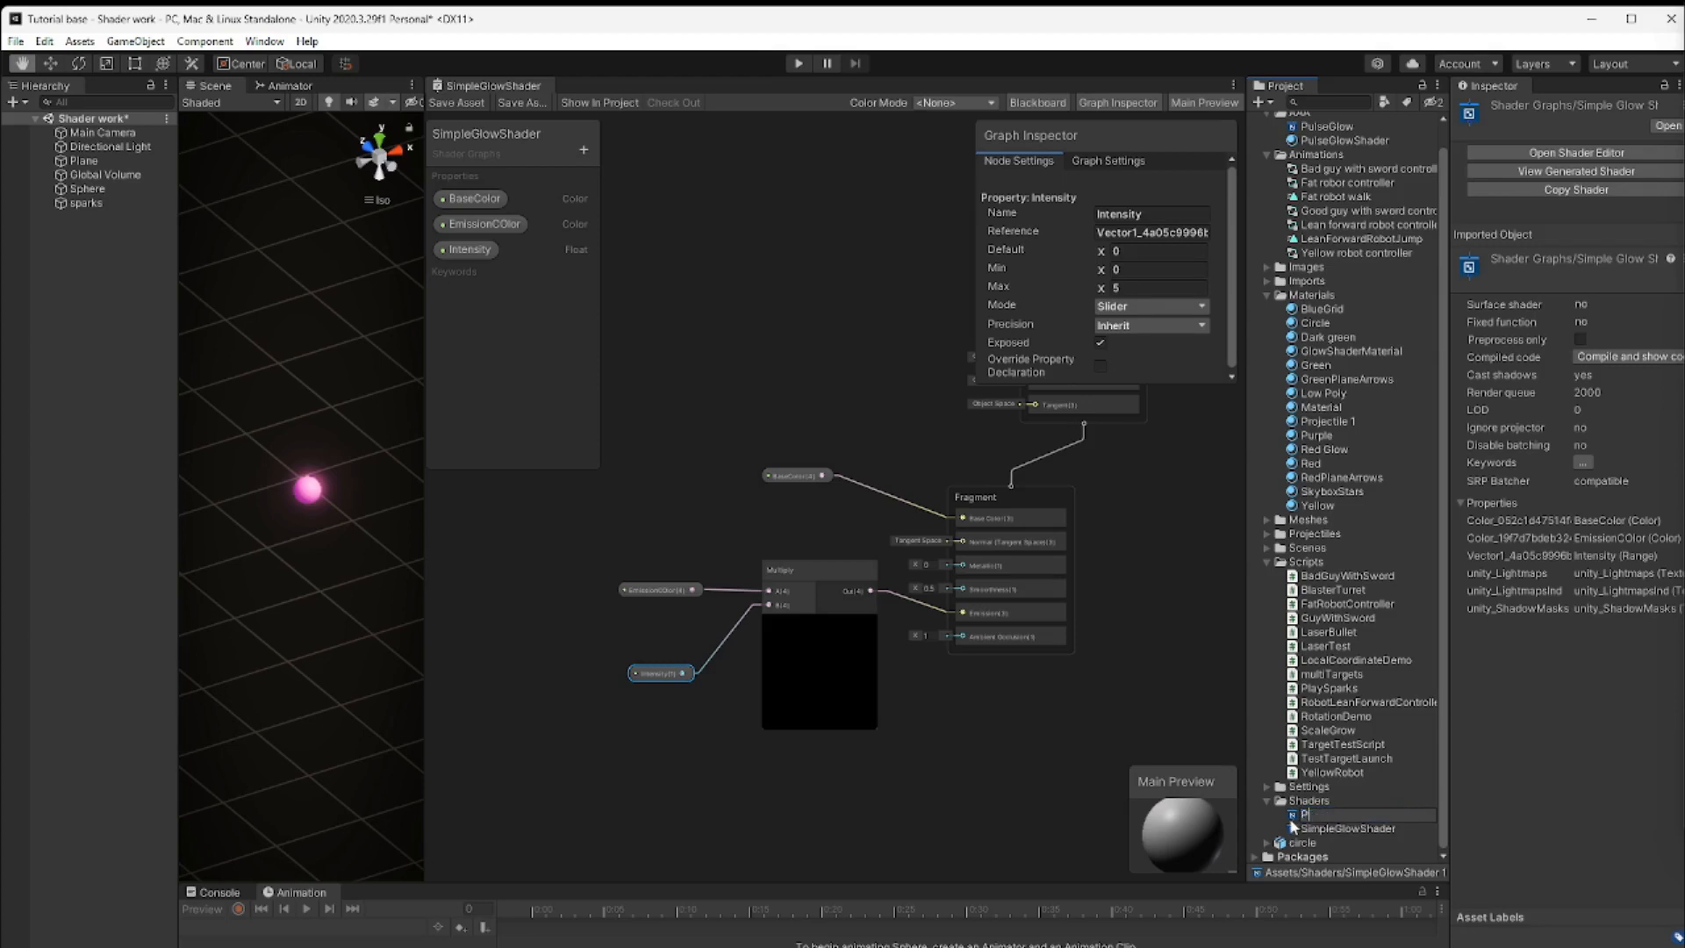
pyautogui.write('ulseGlowShader')
pyautogui.click(1410, 830)
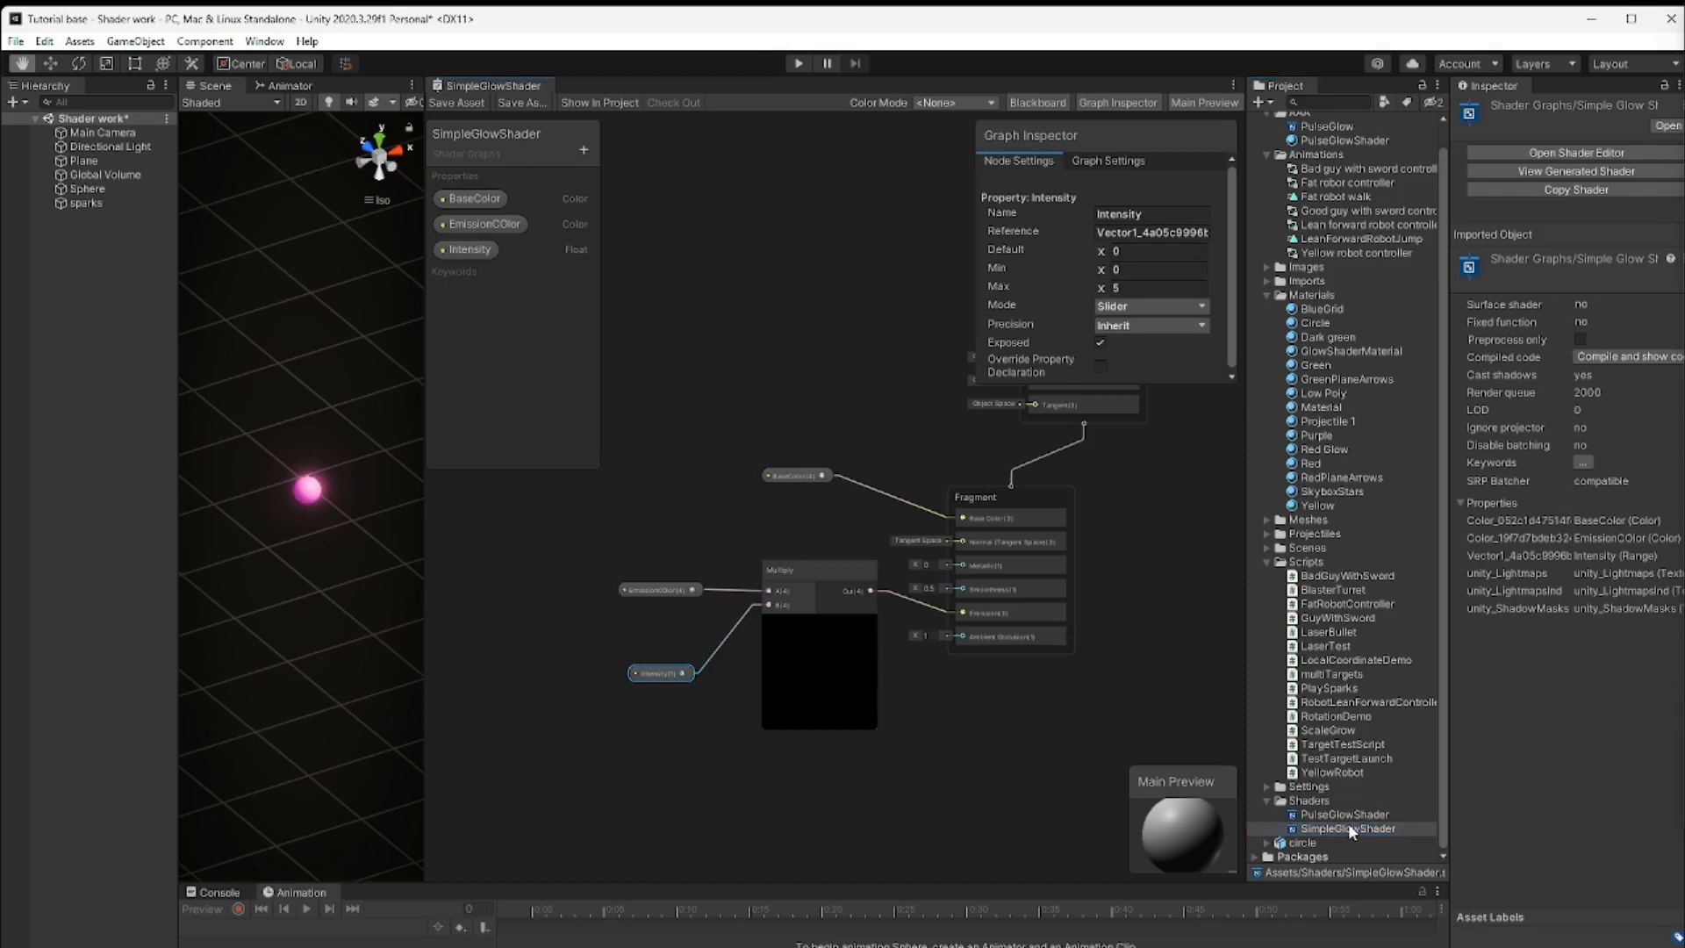
# Open the PulseGlowShader asset from the Shaders folder for graph editing
pyautogui.click(484, 99)
pyautogui.doubleClick(1350, 813)
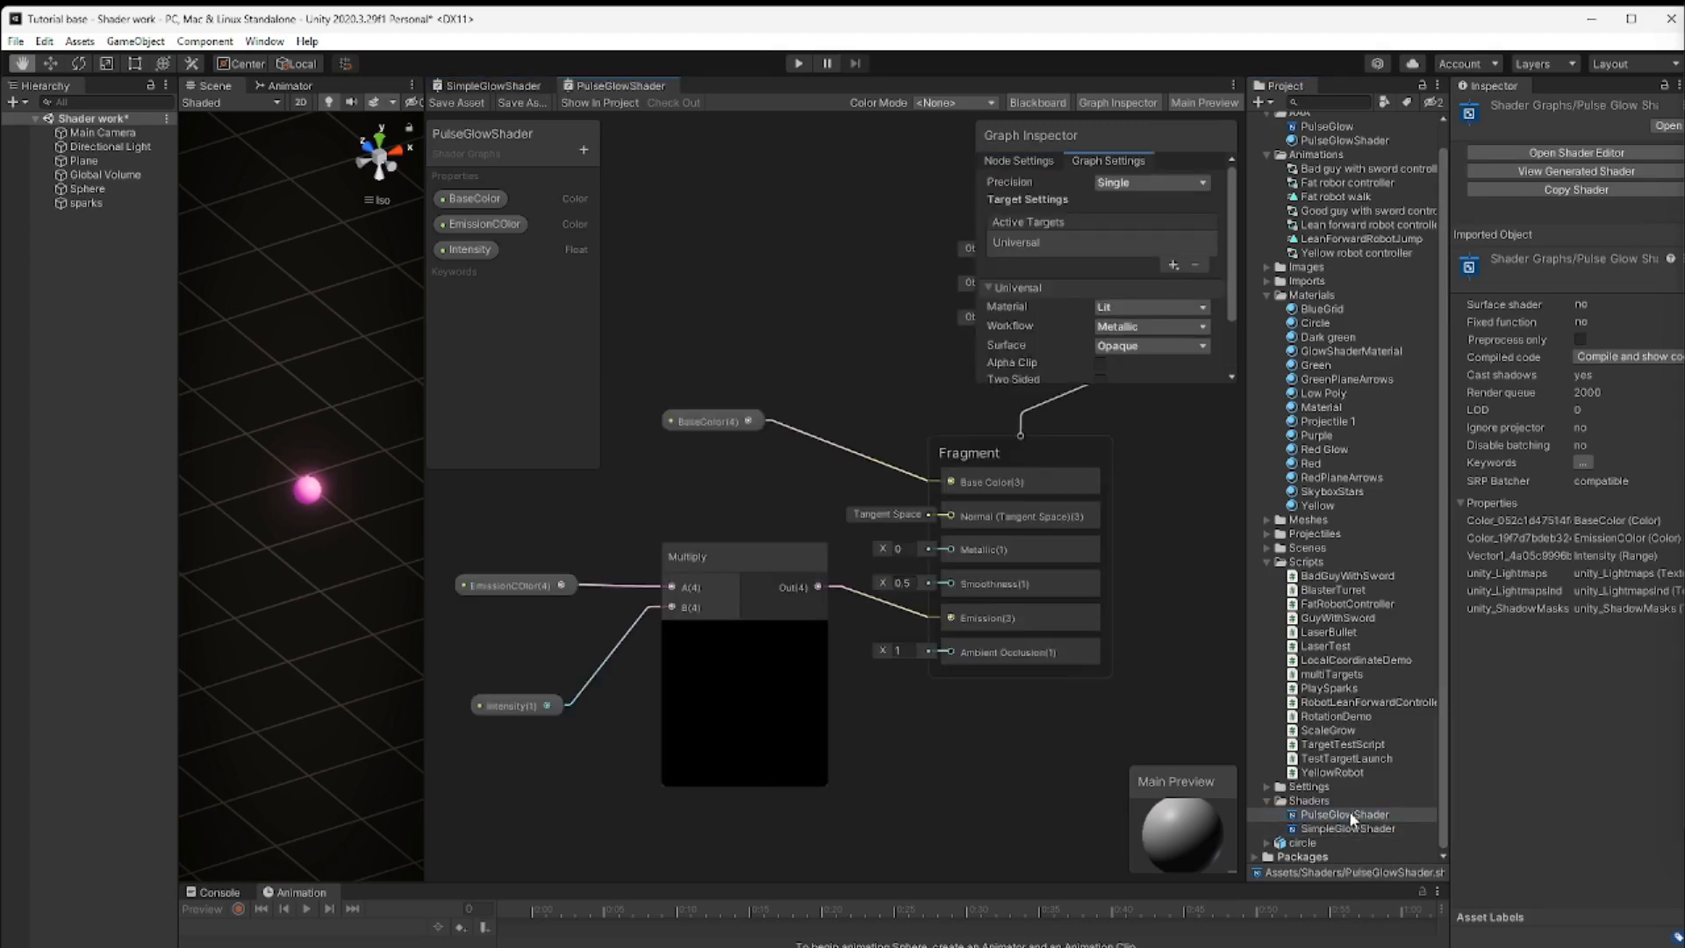
pyautogui.scroll(-2, 1024, 745)
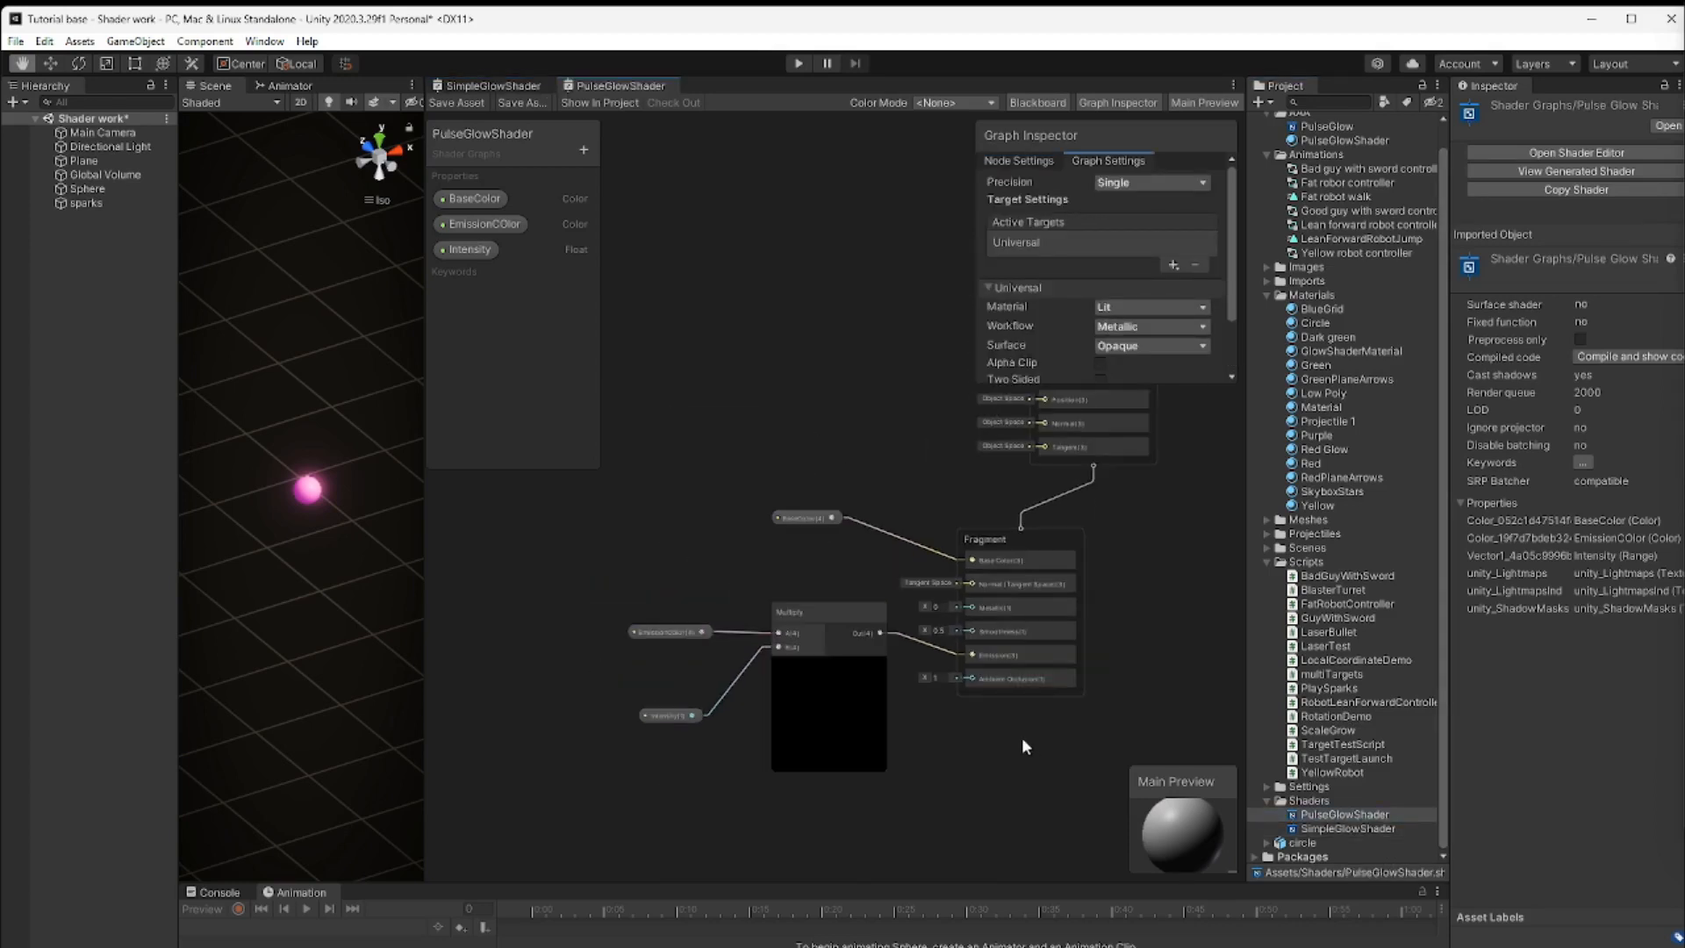
pyautogui.scroll(-1, 1024, 746)
pyautogui.scroll(1, 1009, 733)
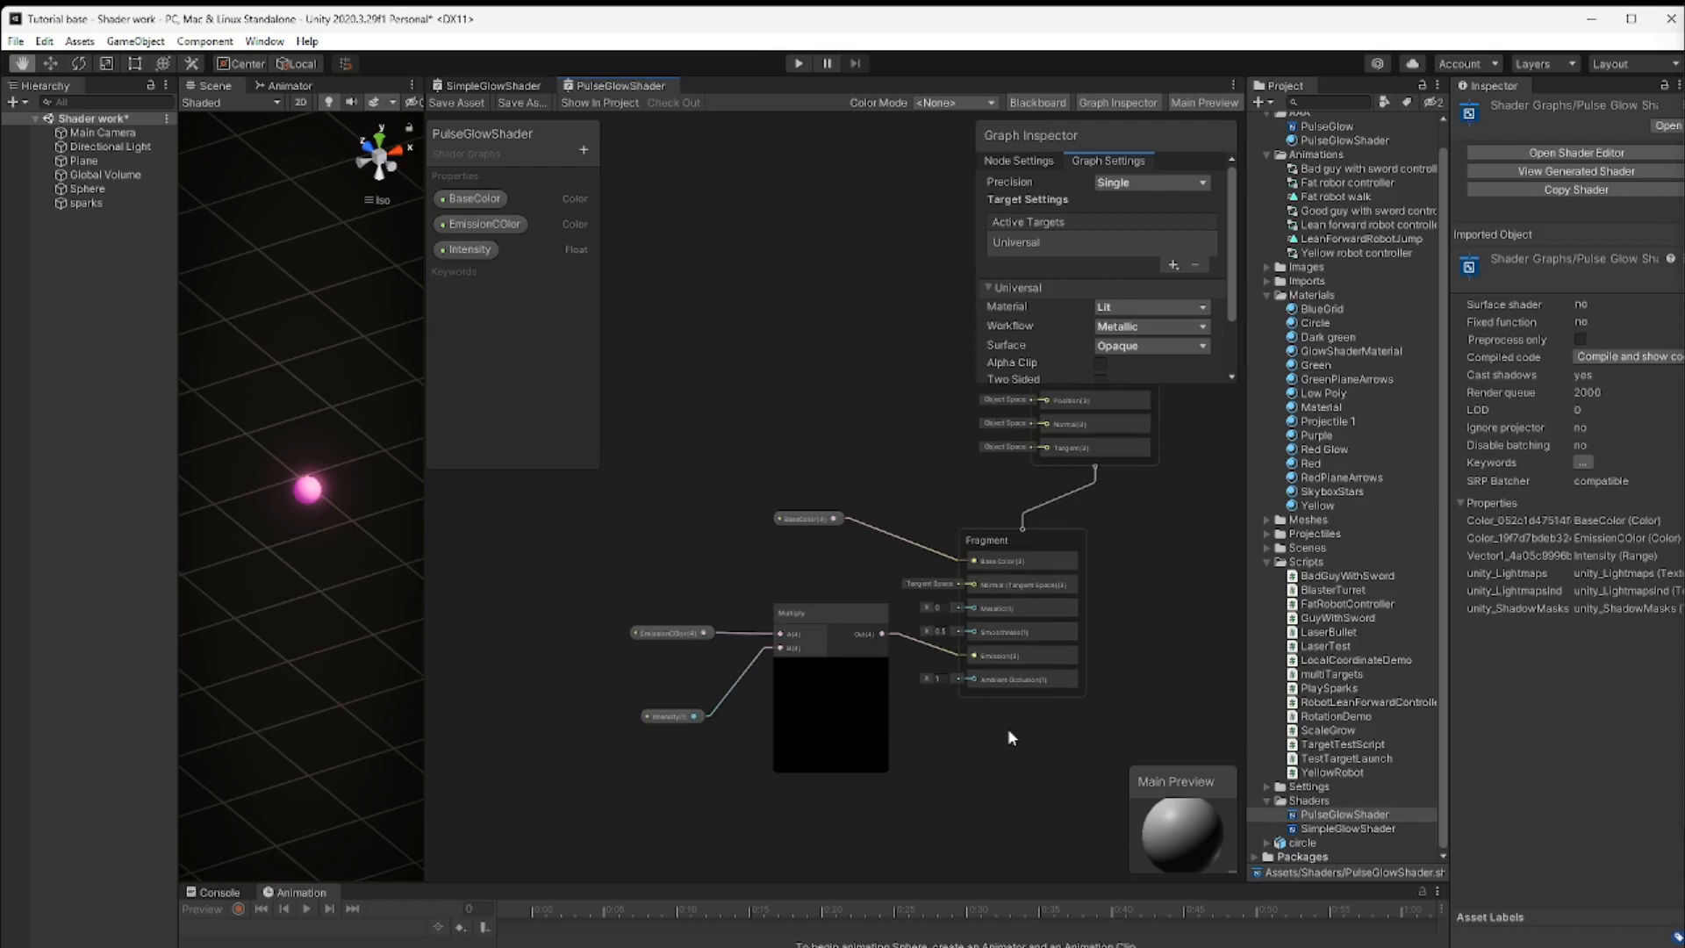
pyautogui.scroll(1, 1007, 730)
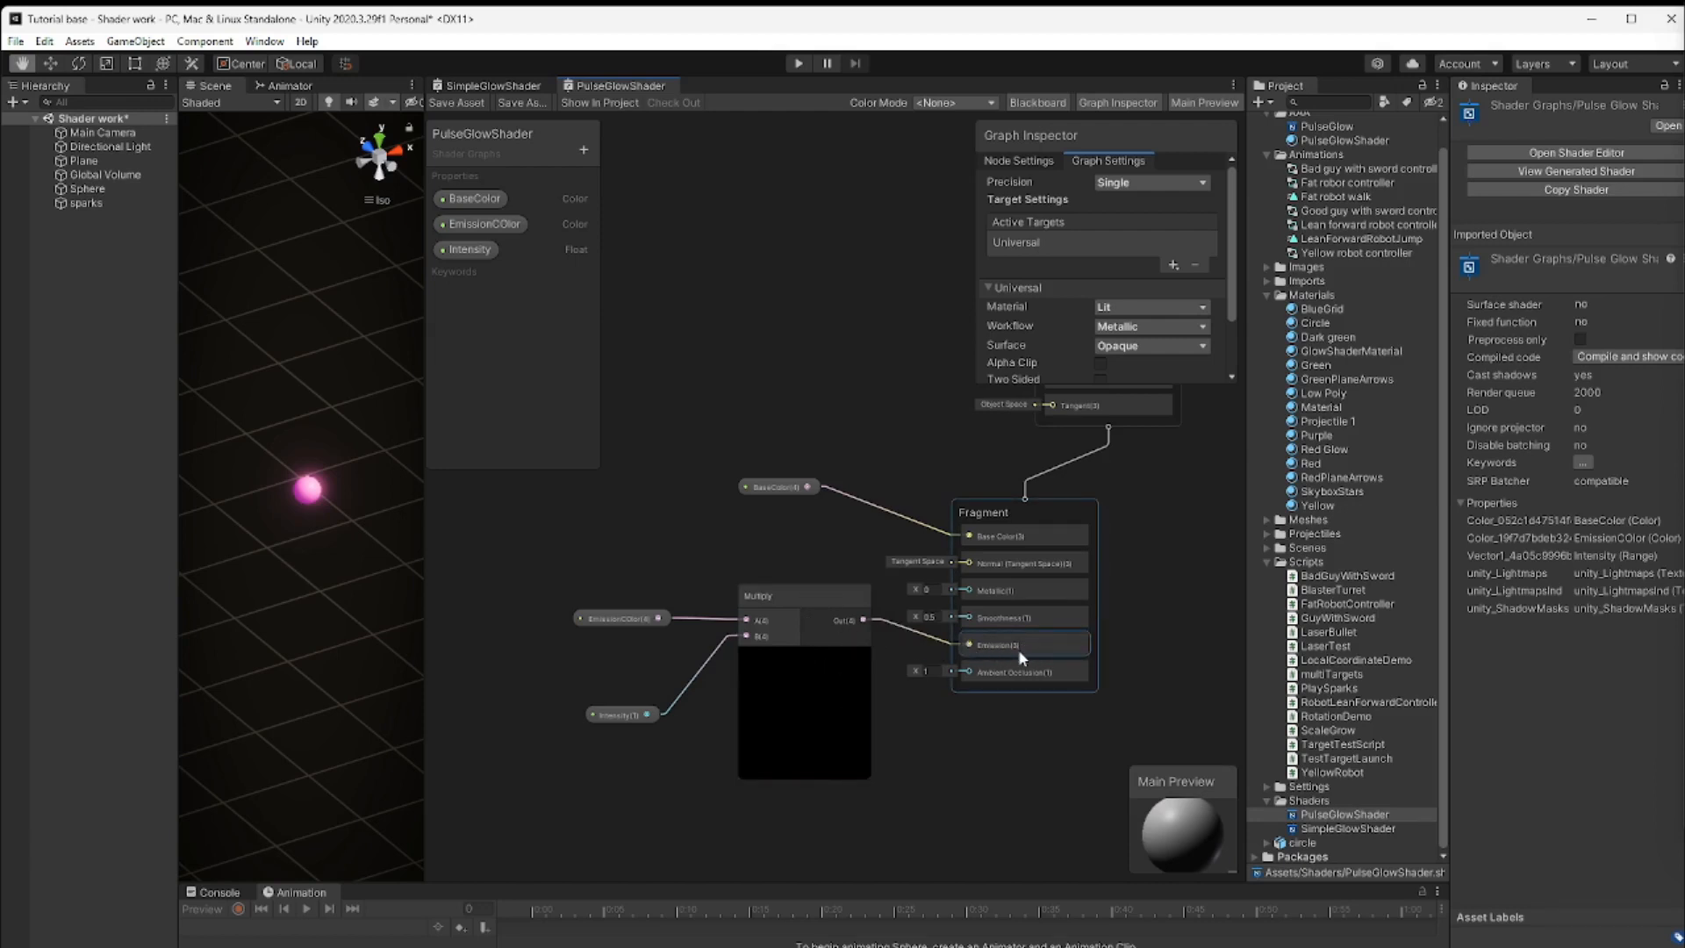
# Delete the Intensity node from the PulseGlowShader graph and shift the Multiply node slightly down and right
pyautogui.click(622, 716)
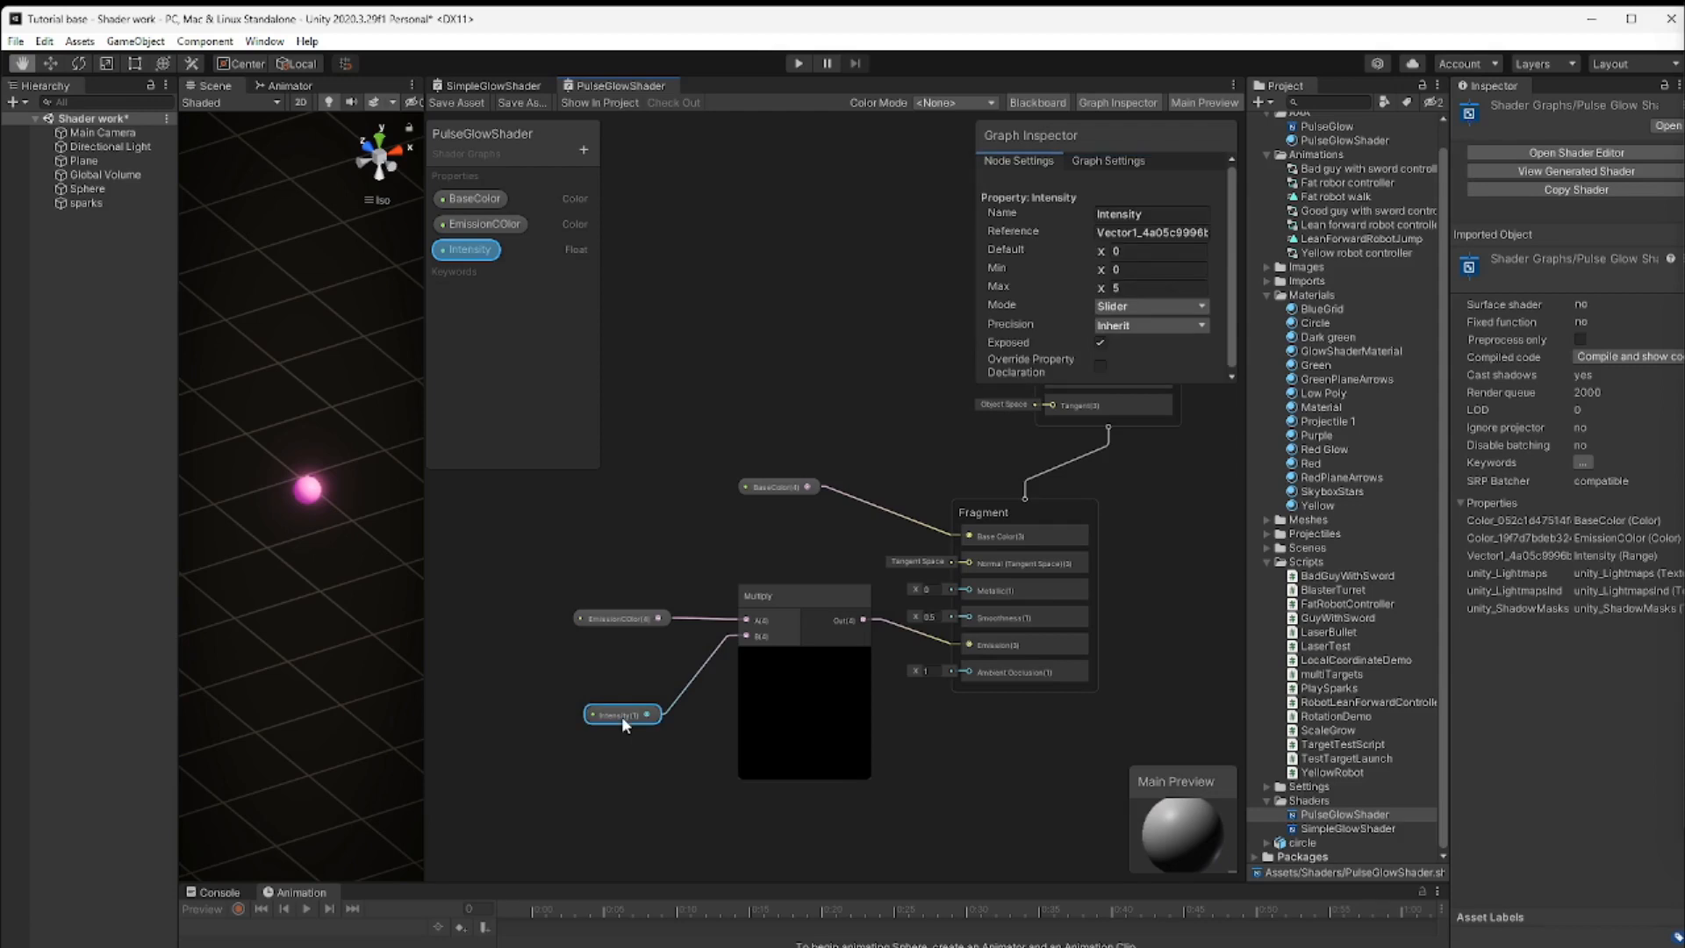
pyautogui.press('Delete')
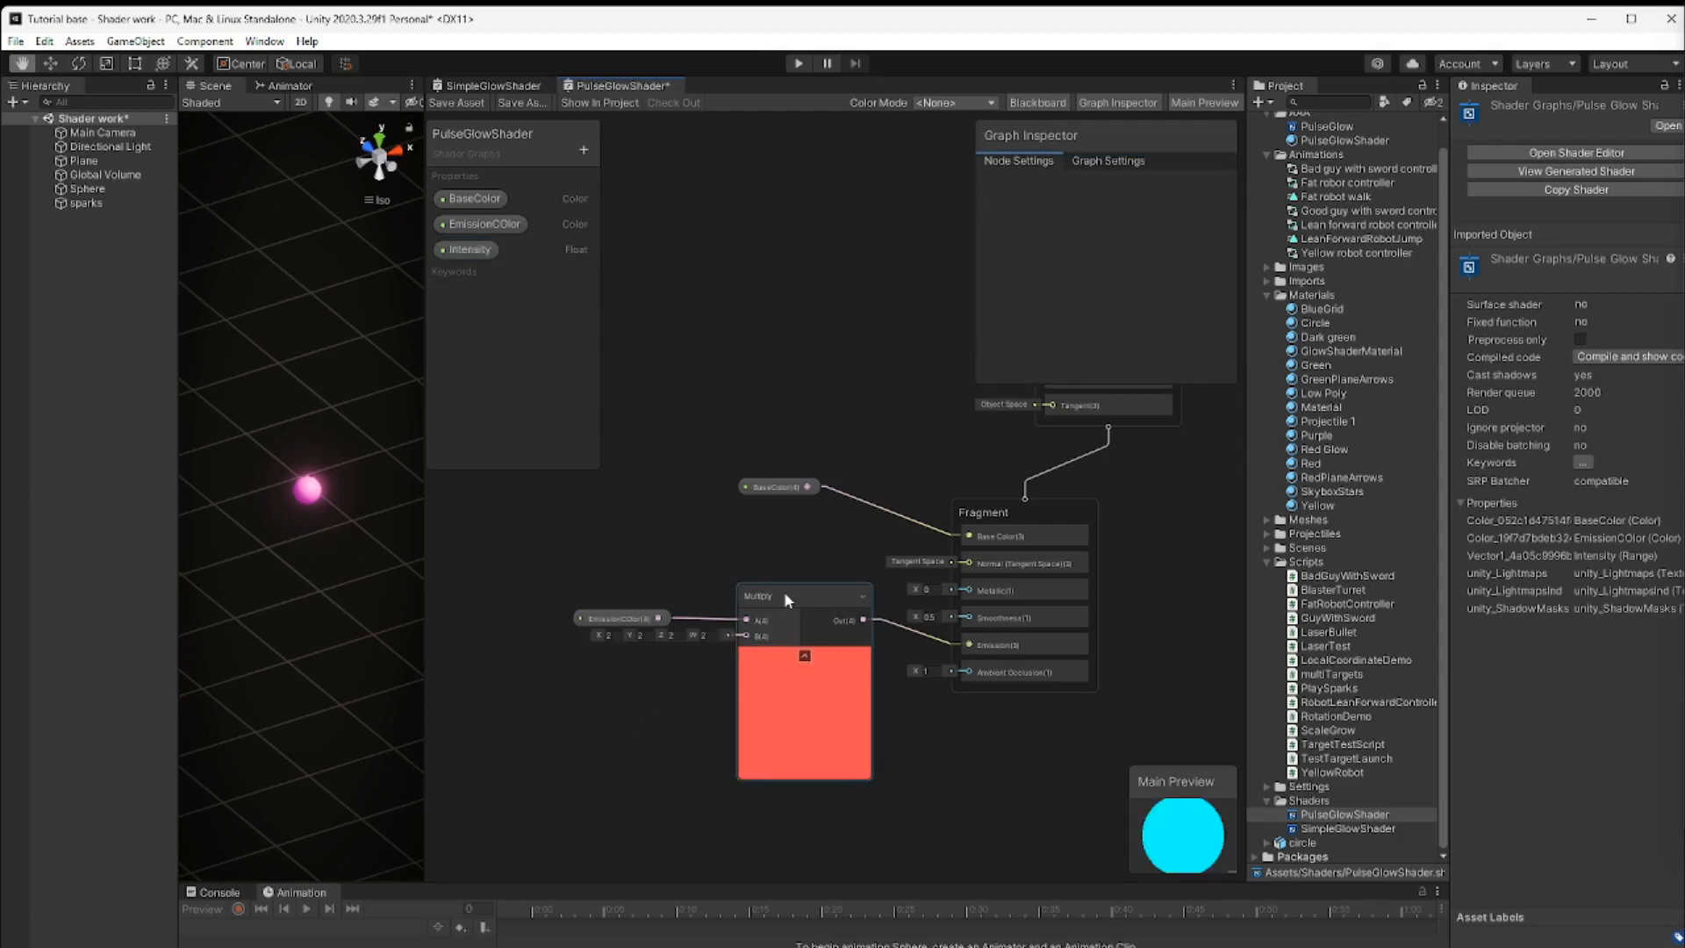
pyautogui.moveTo(782, 593); pyautogui.dragTo(808, 622)
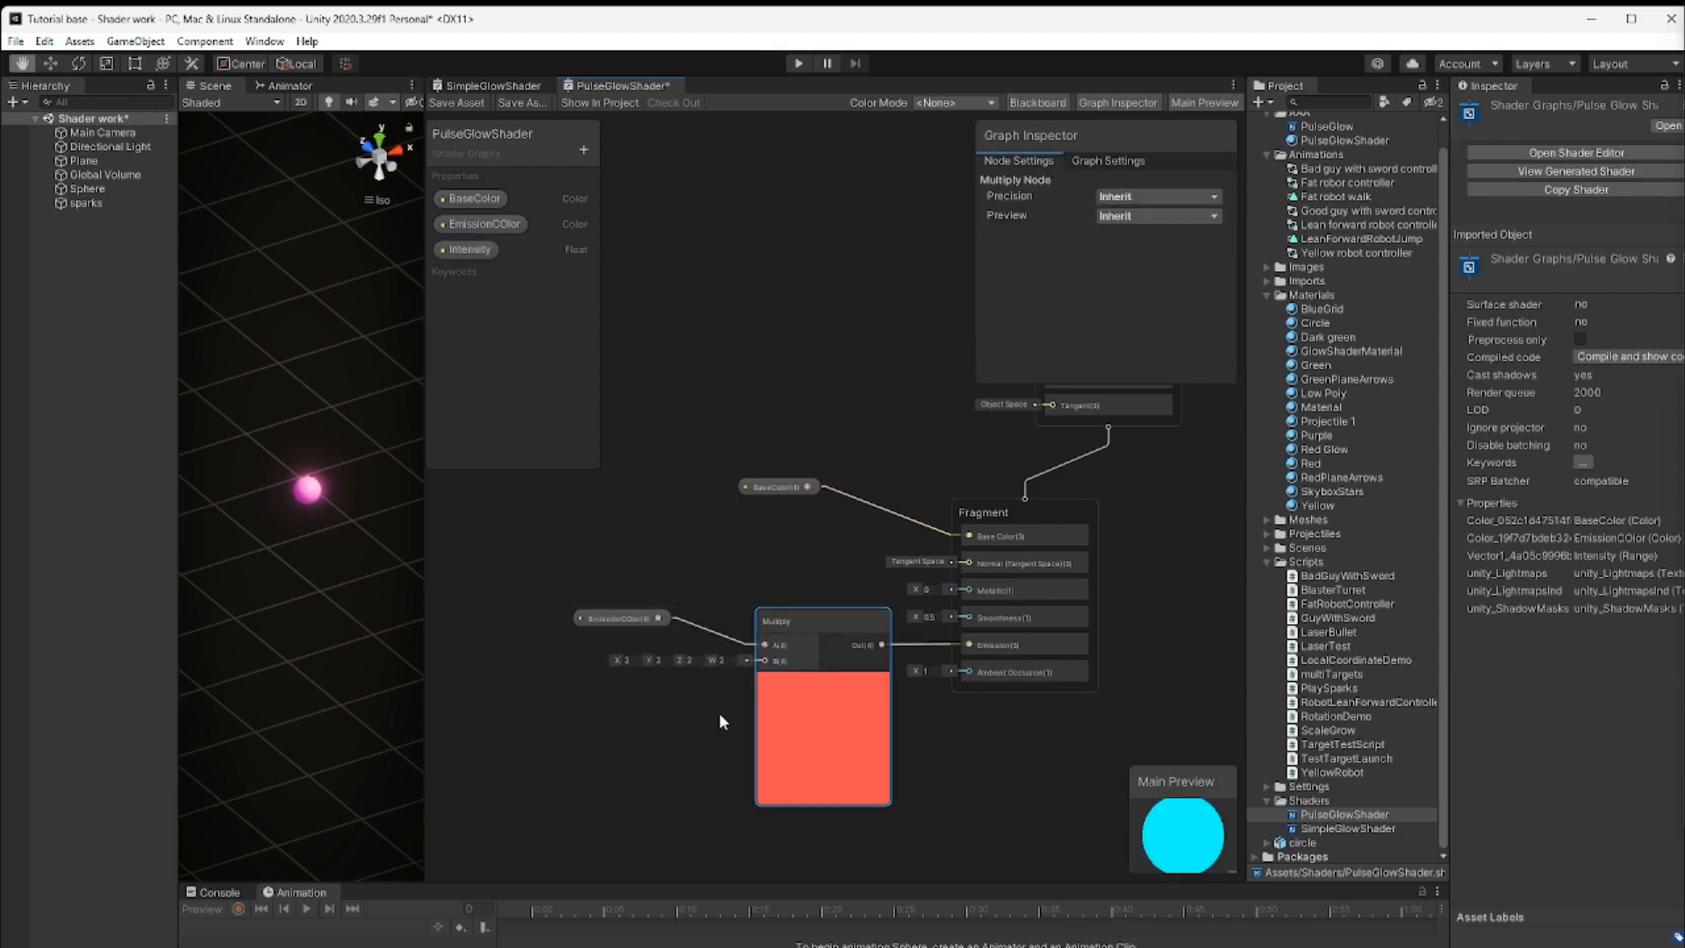
# Add a Time node and place it well to the left of the EmissionCOlor and Multiply nodes
pyautogui.scroll(-2, 711, 719)
pyautogui.moveTo(671, 738); pyautogui.dragTo(858, 725, button='middle')
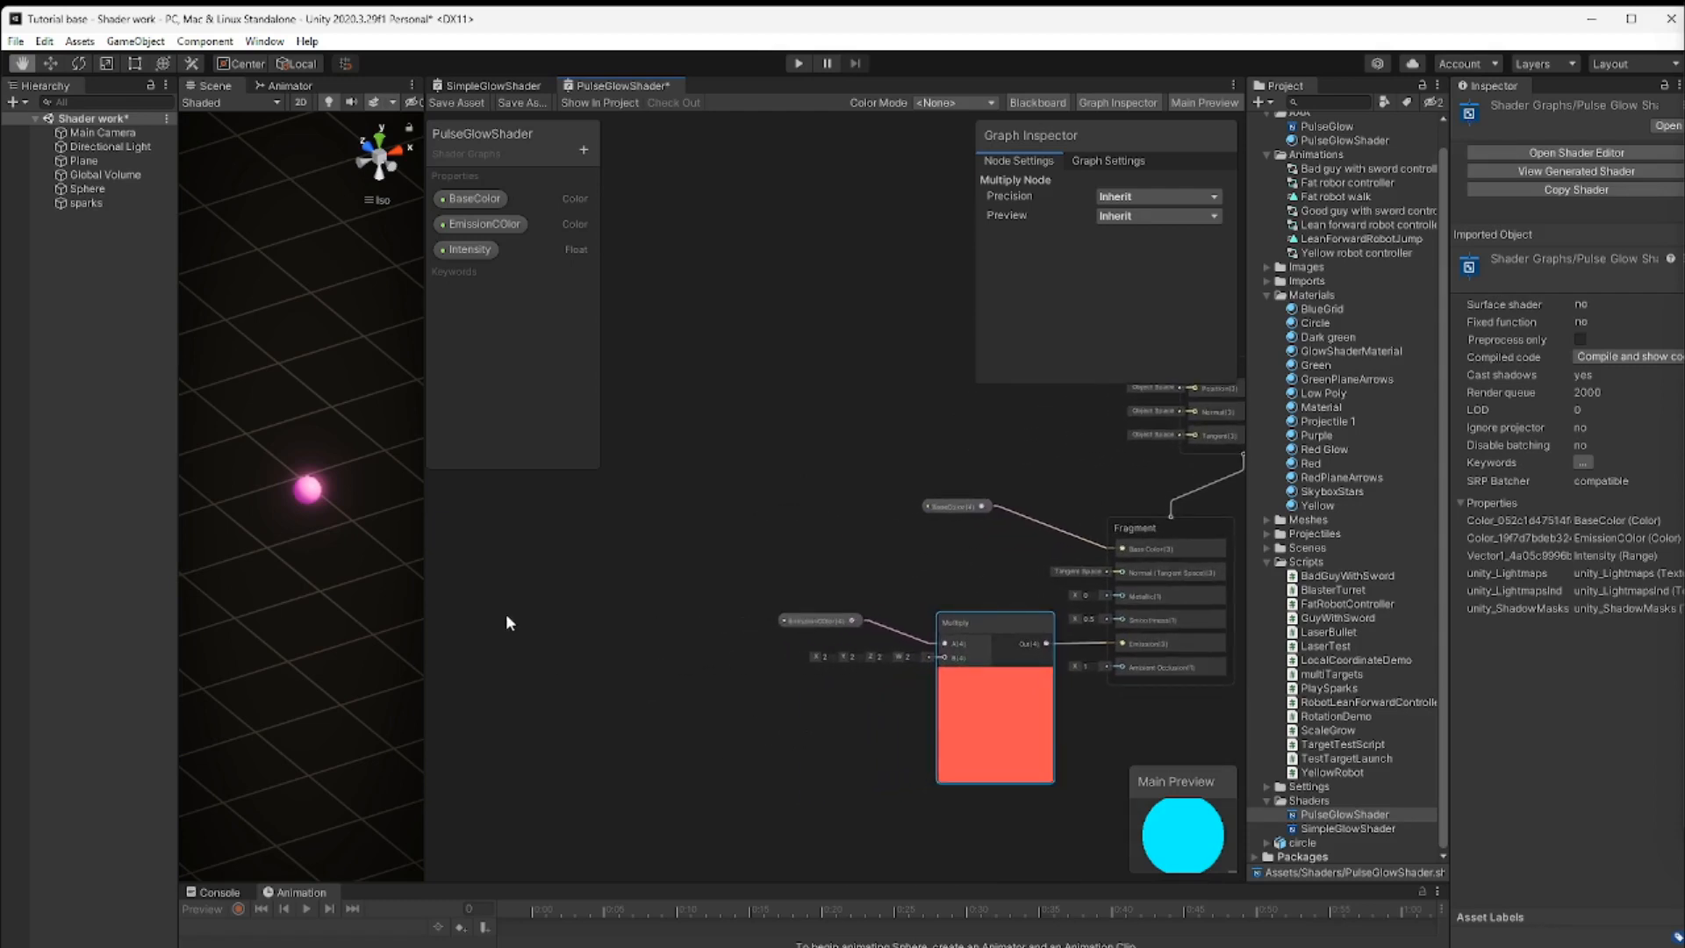
pyautogui.rightClick(514, 588)
pyautogui.click(566, 597)
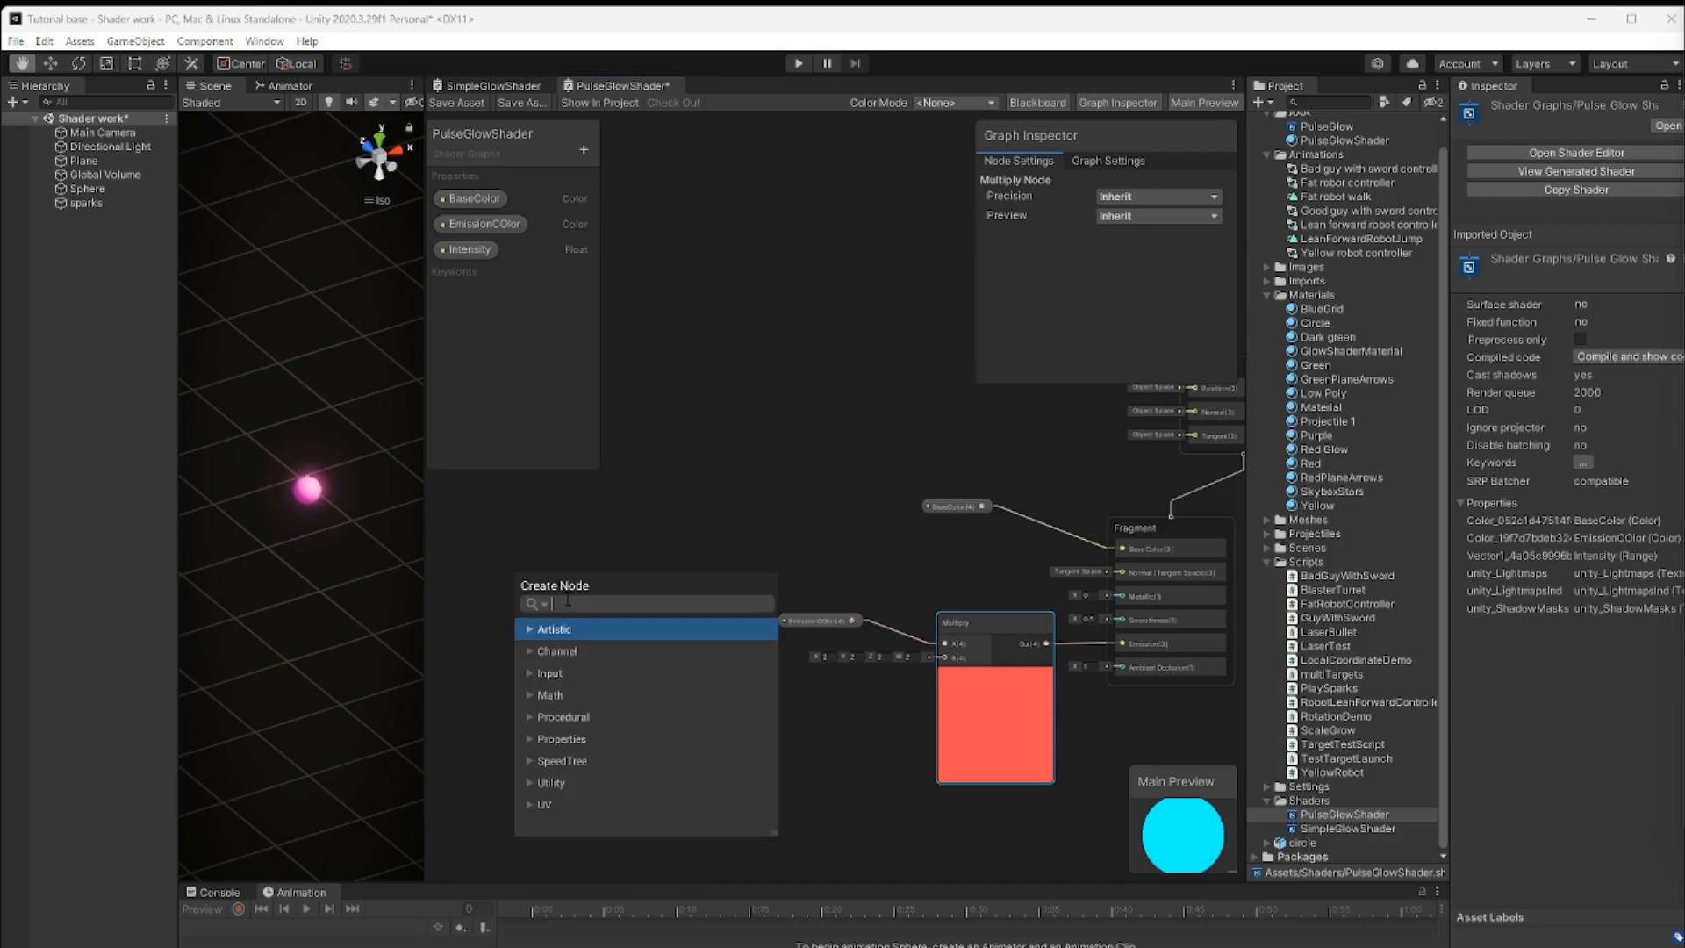
pyautogui.write('Time')
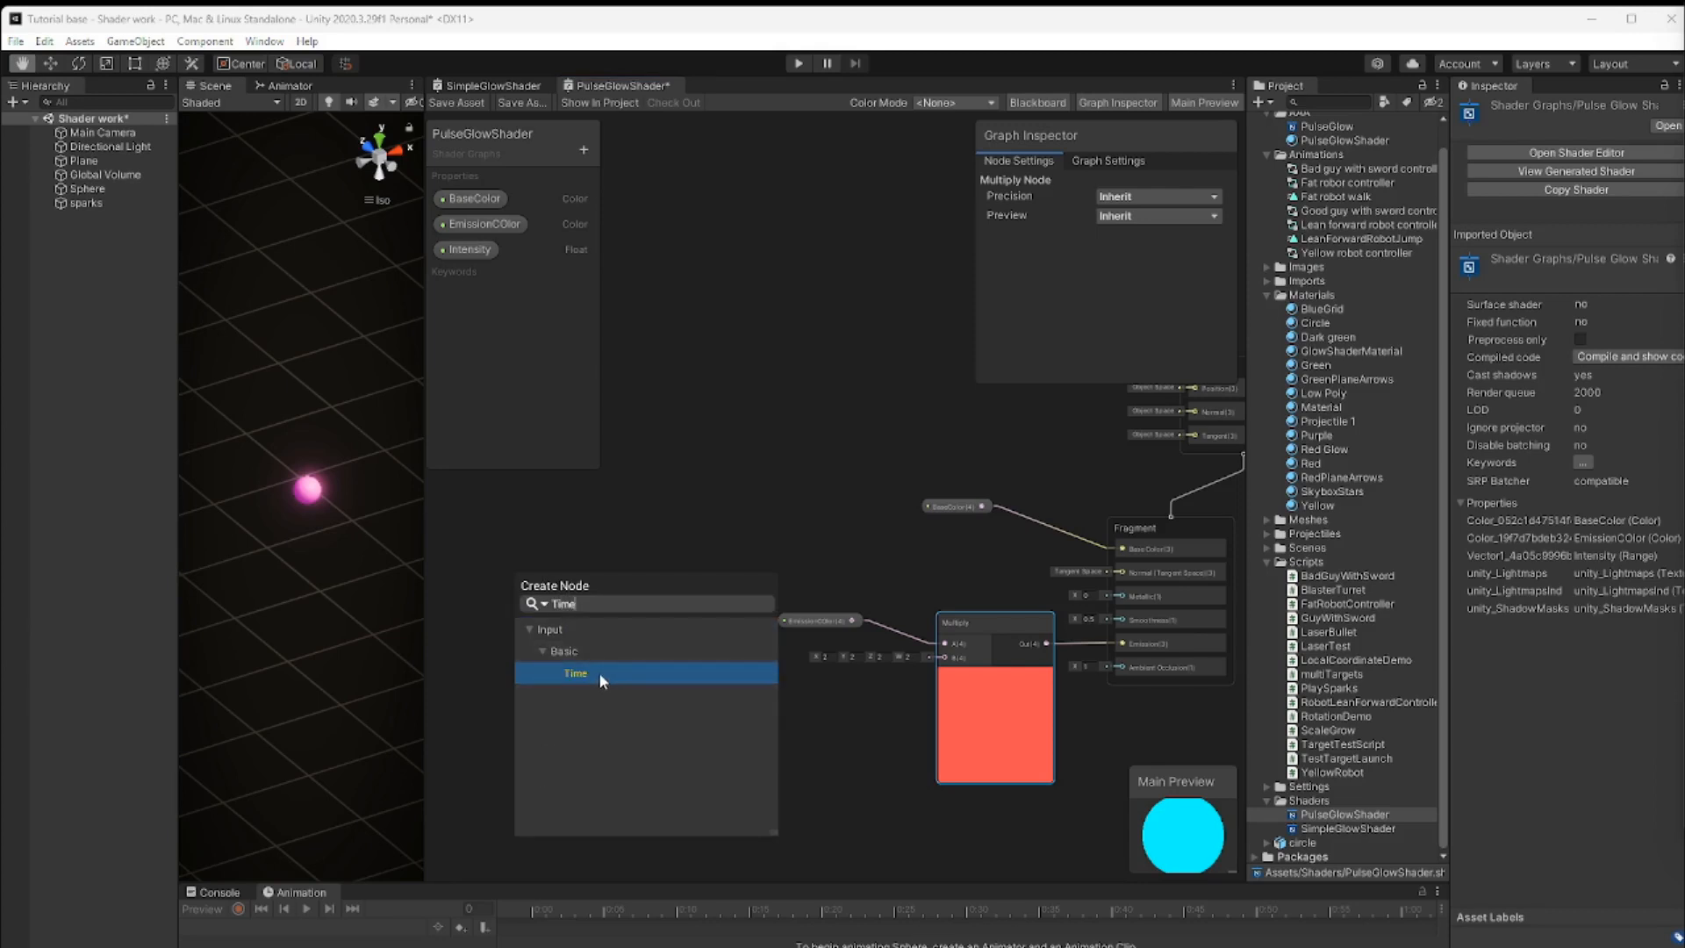
pyautogui.click(598, 672)
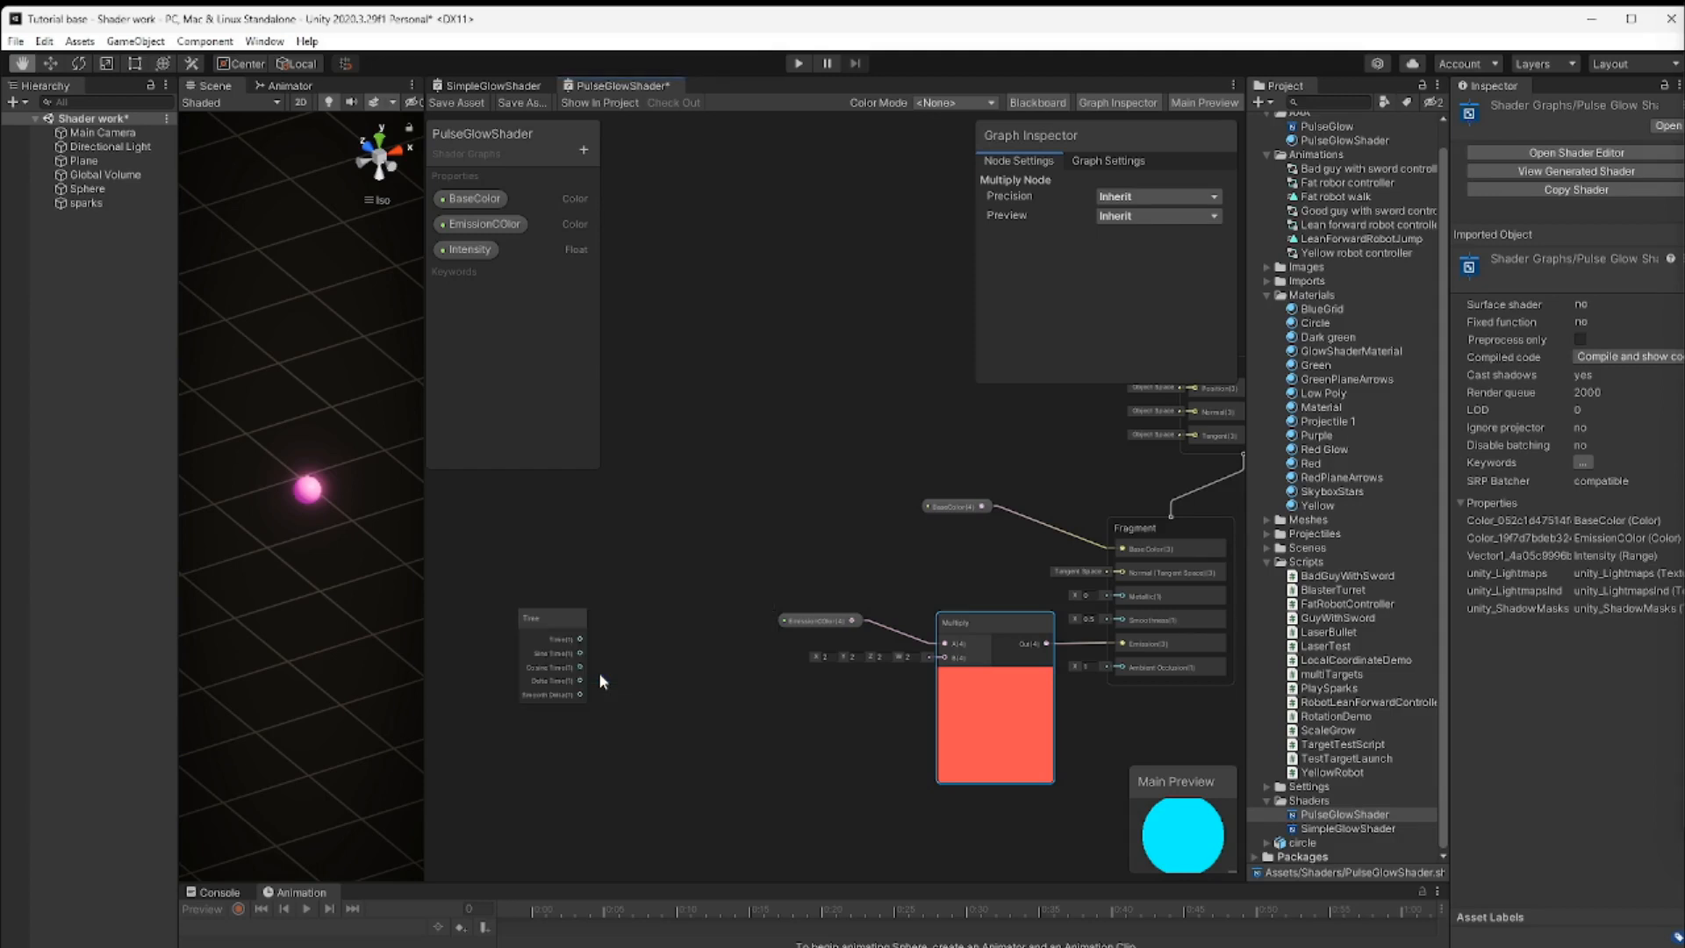
pyautogui.click(549, 627)
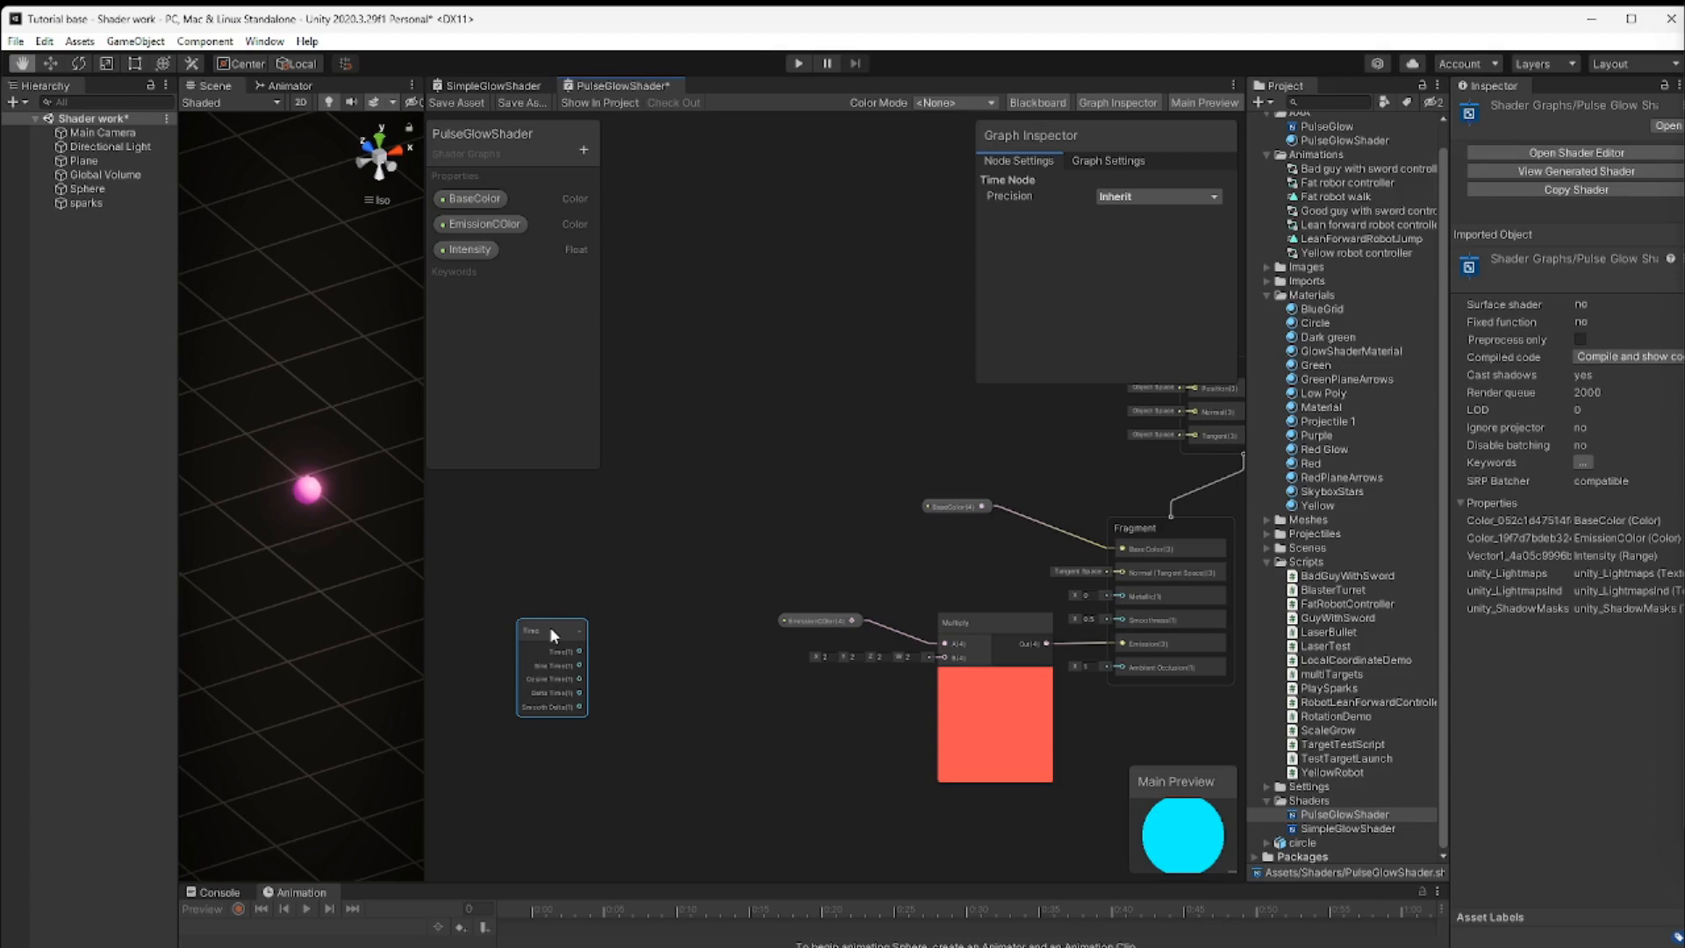
pyautogui.moveTo(550, 630); pyautogui.dragTo(519, 622)
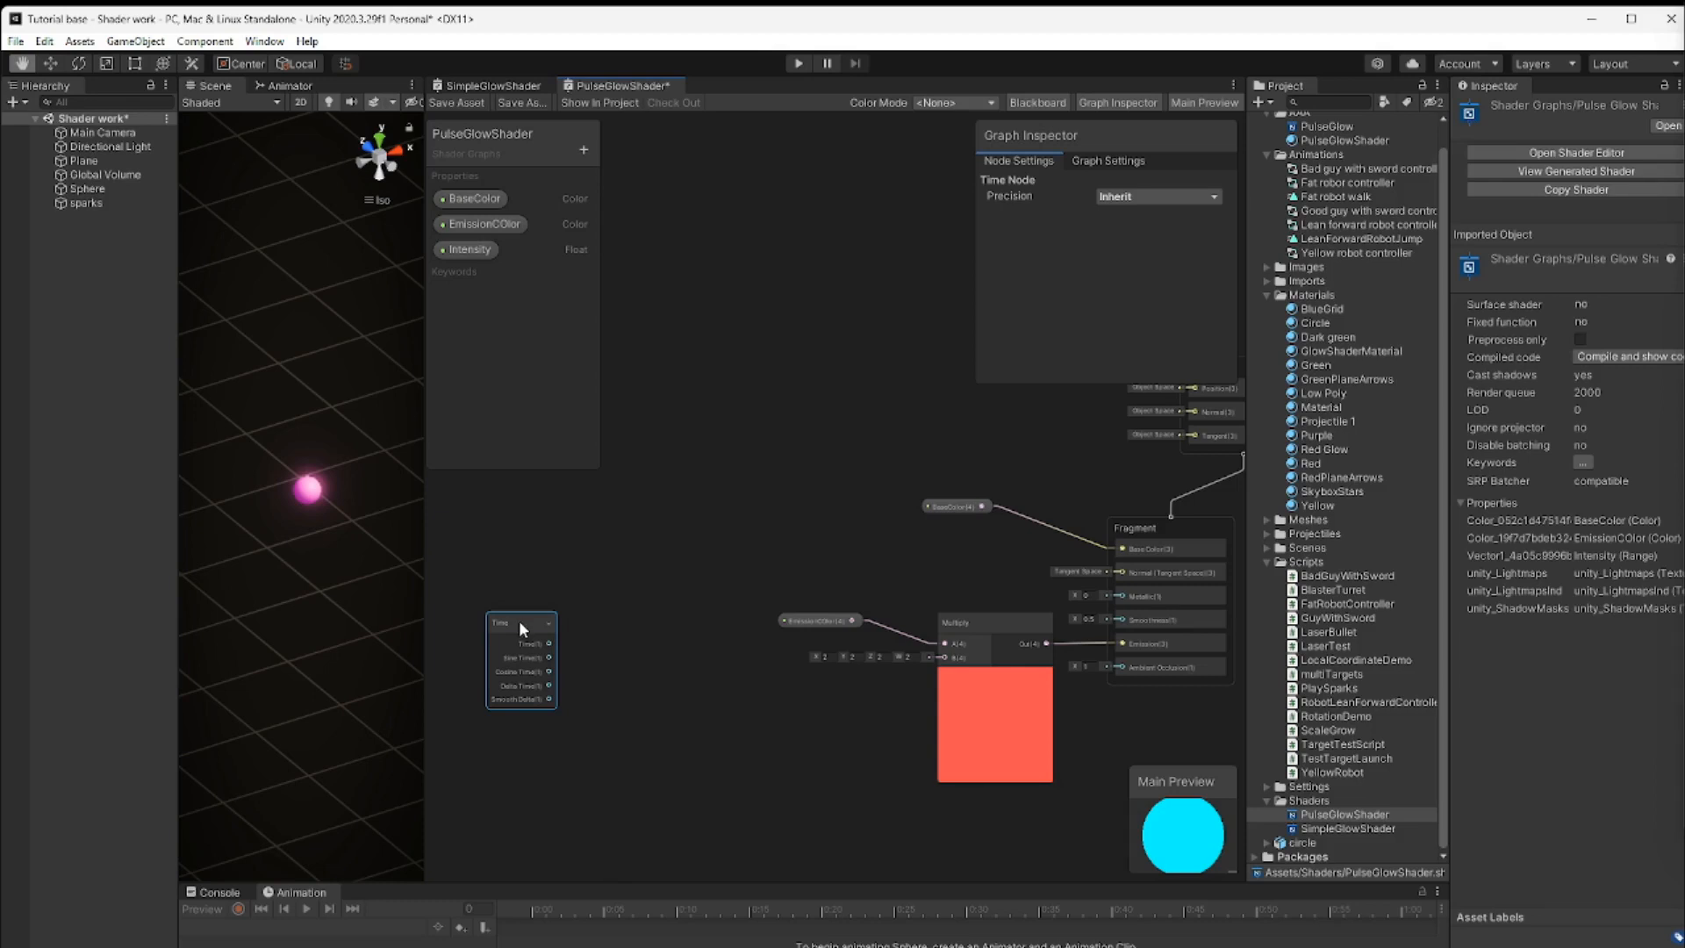
pyautogui.moveTo(519, 620); pyautogui.dragTo(523, 626)
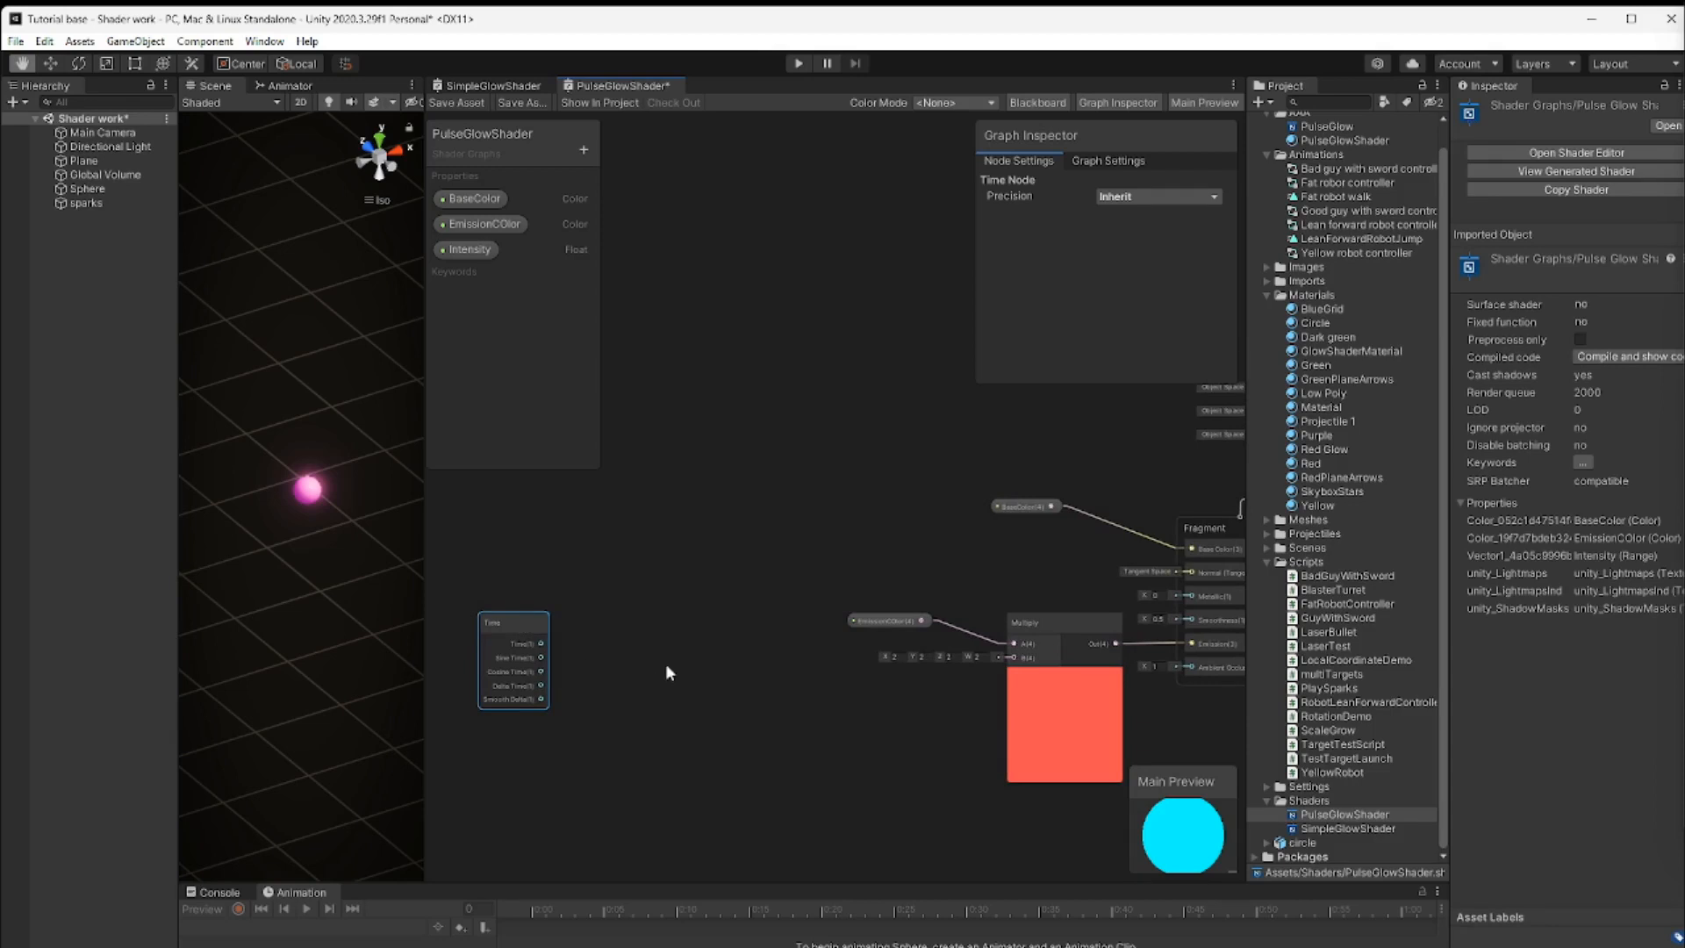
# Add a Sine node to the PulseGlowShader graph and place it between the Time and Multiply nodes
pyautogui.rightClick(634, 641)
pyautogui.click(698, 650)
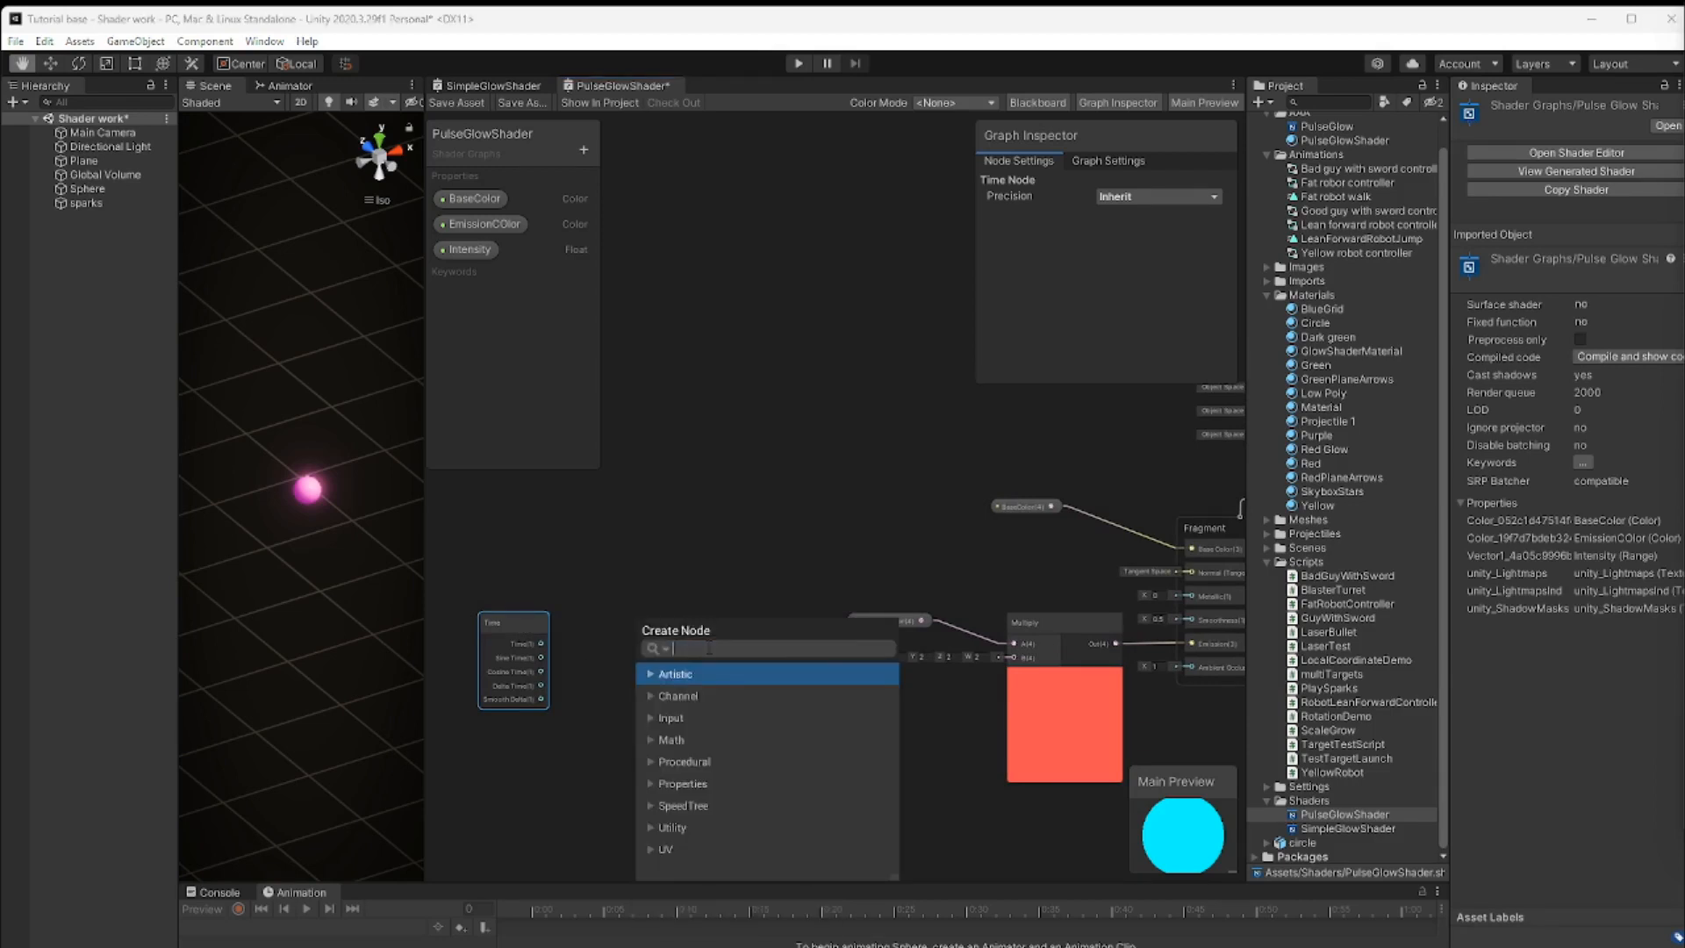
pyautogui.write('Sine')
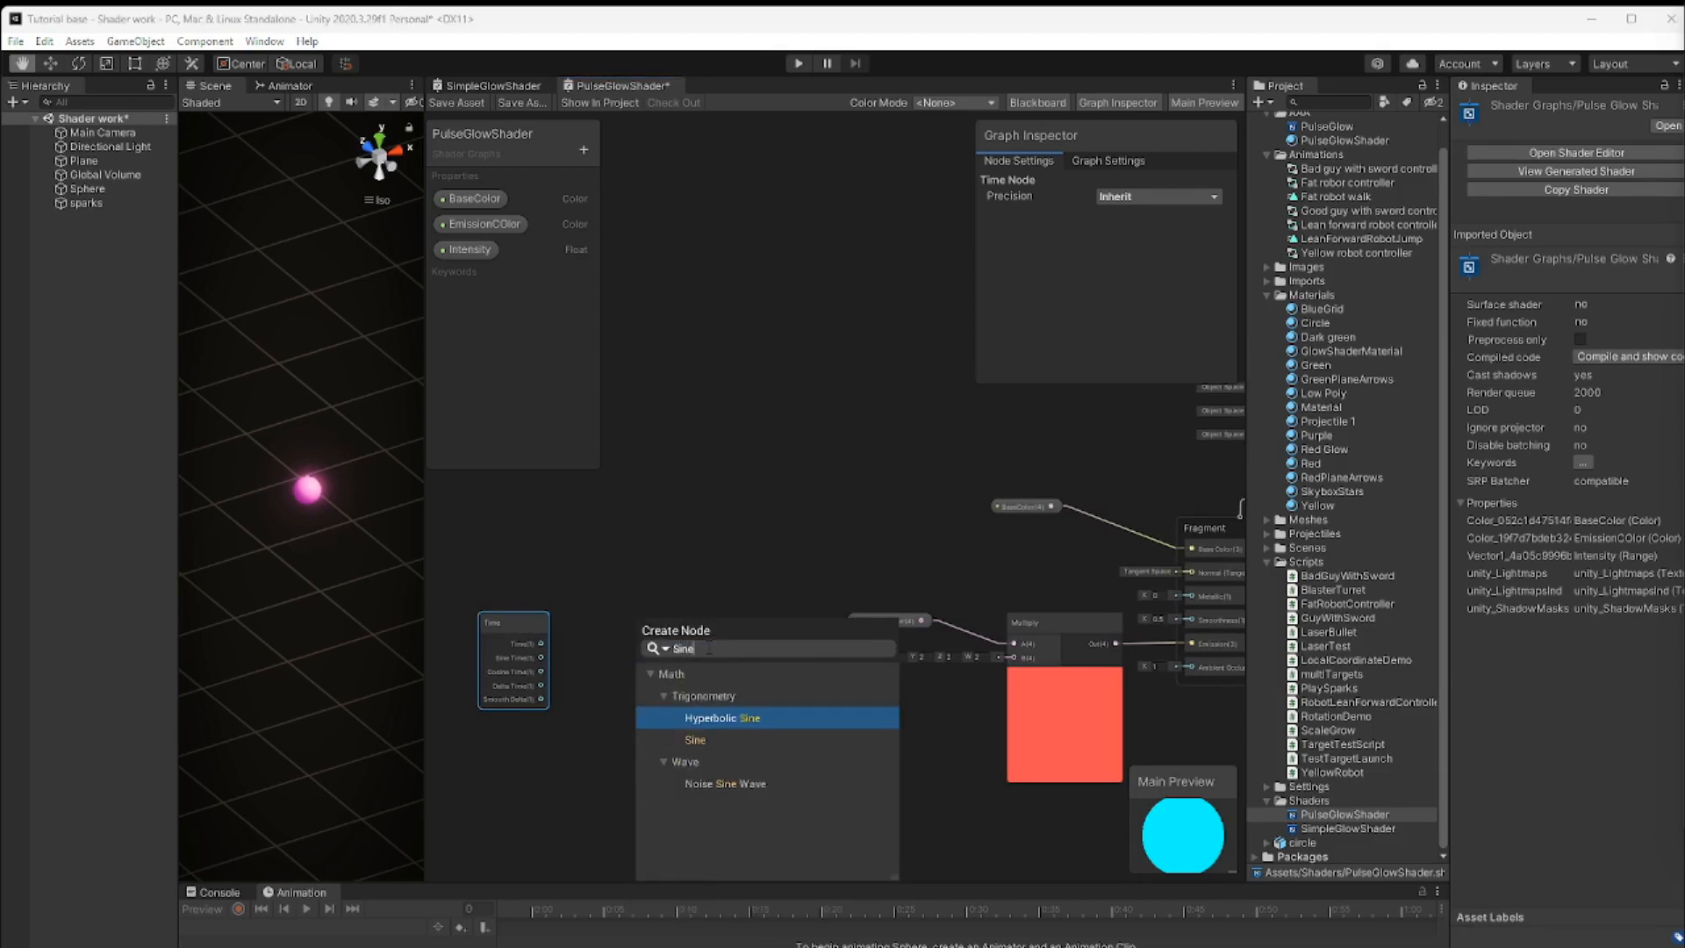
pyautogui.click(734, 740)
pyautogui.doubleClick(733, 740)
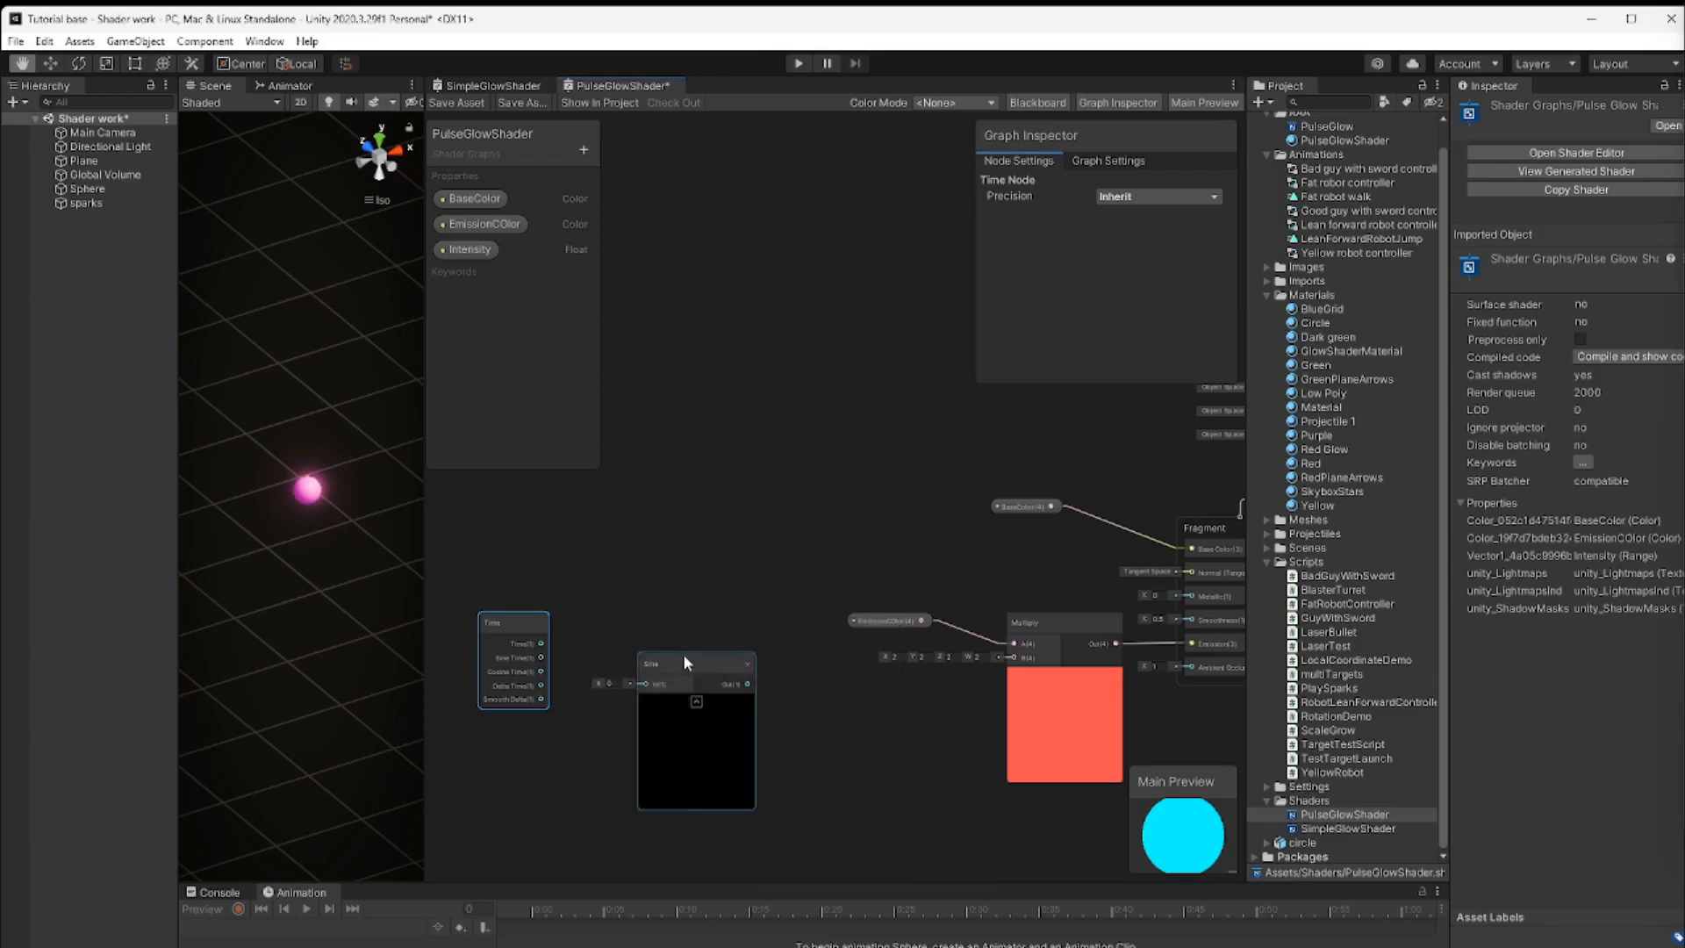
pyautogui.moveTo(682, 655); pyautogui.dragTo(703, 635)
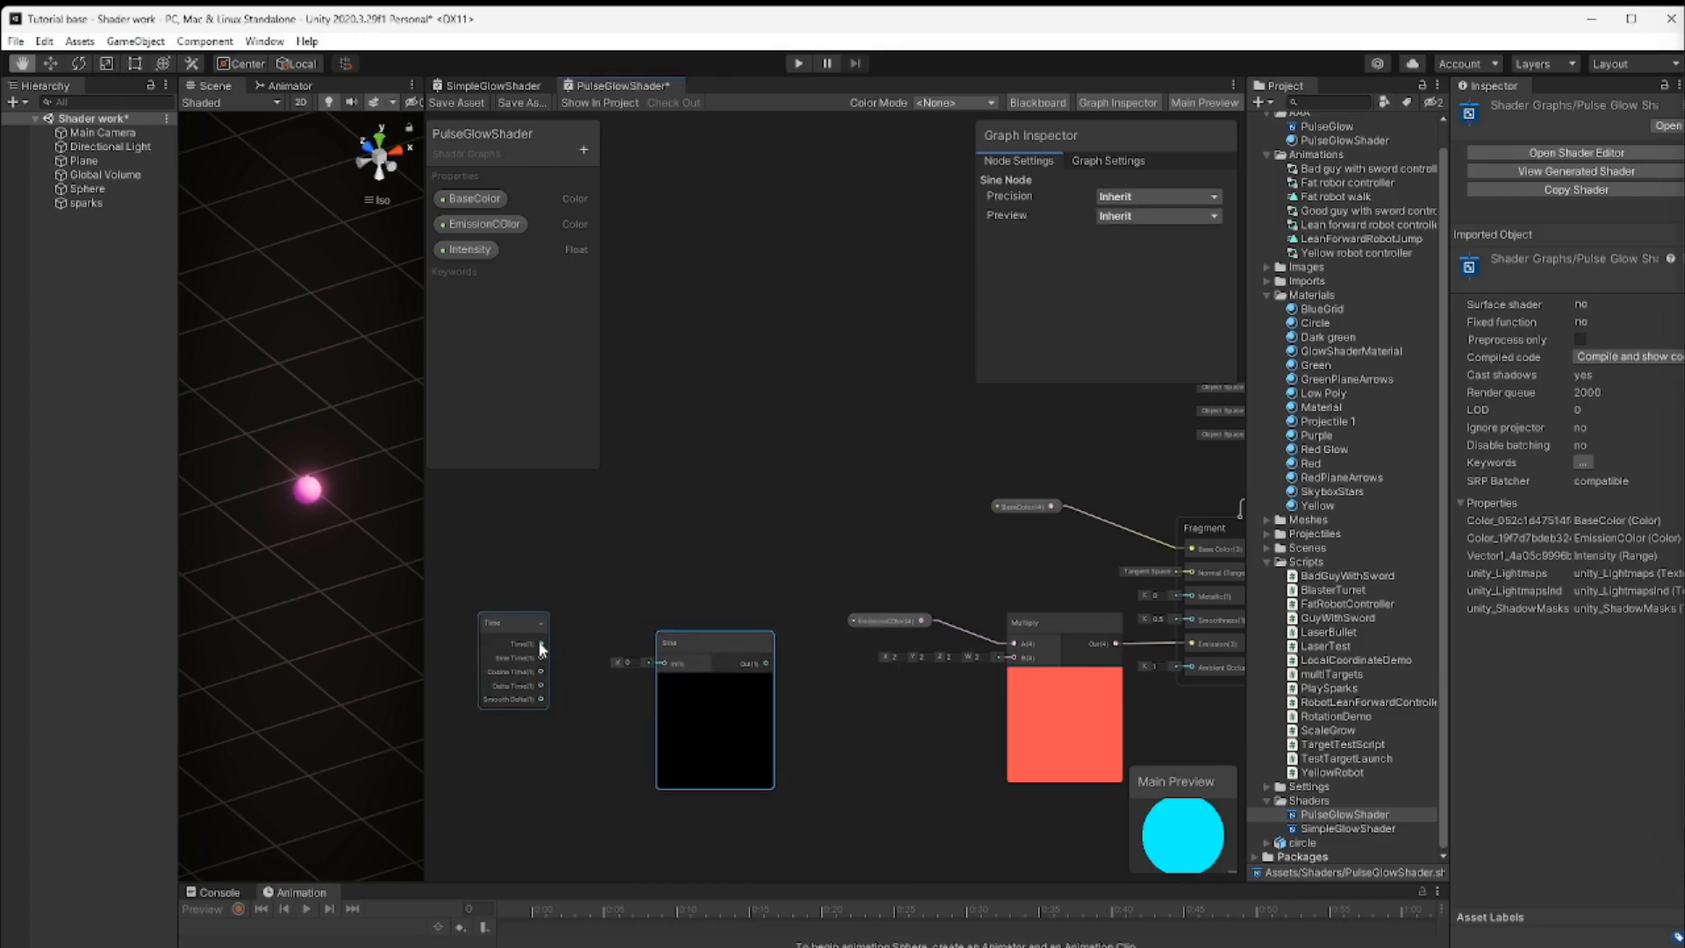
# Connect the Time output to the Sine input and the Sine output to Multiply's B input, then save the shader asset
pyautogui.moveTo(541, 644); pyautogui.dragTo(664, 666)
pyautogui.moveTo(711, 636); pyautogui.dragTo(683, 617)
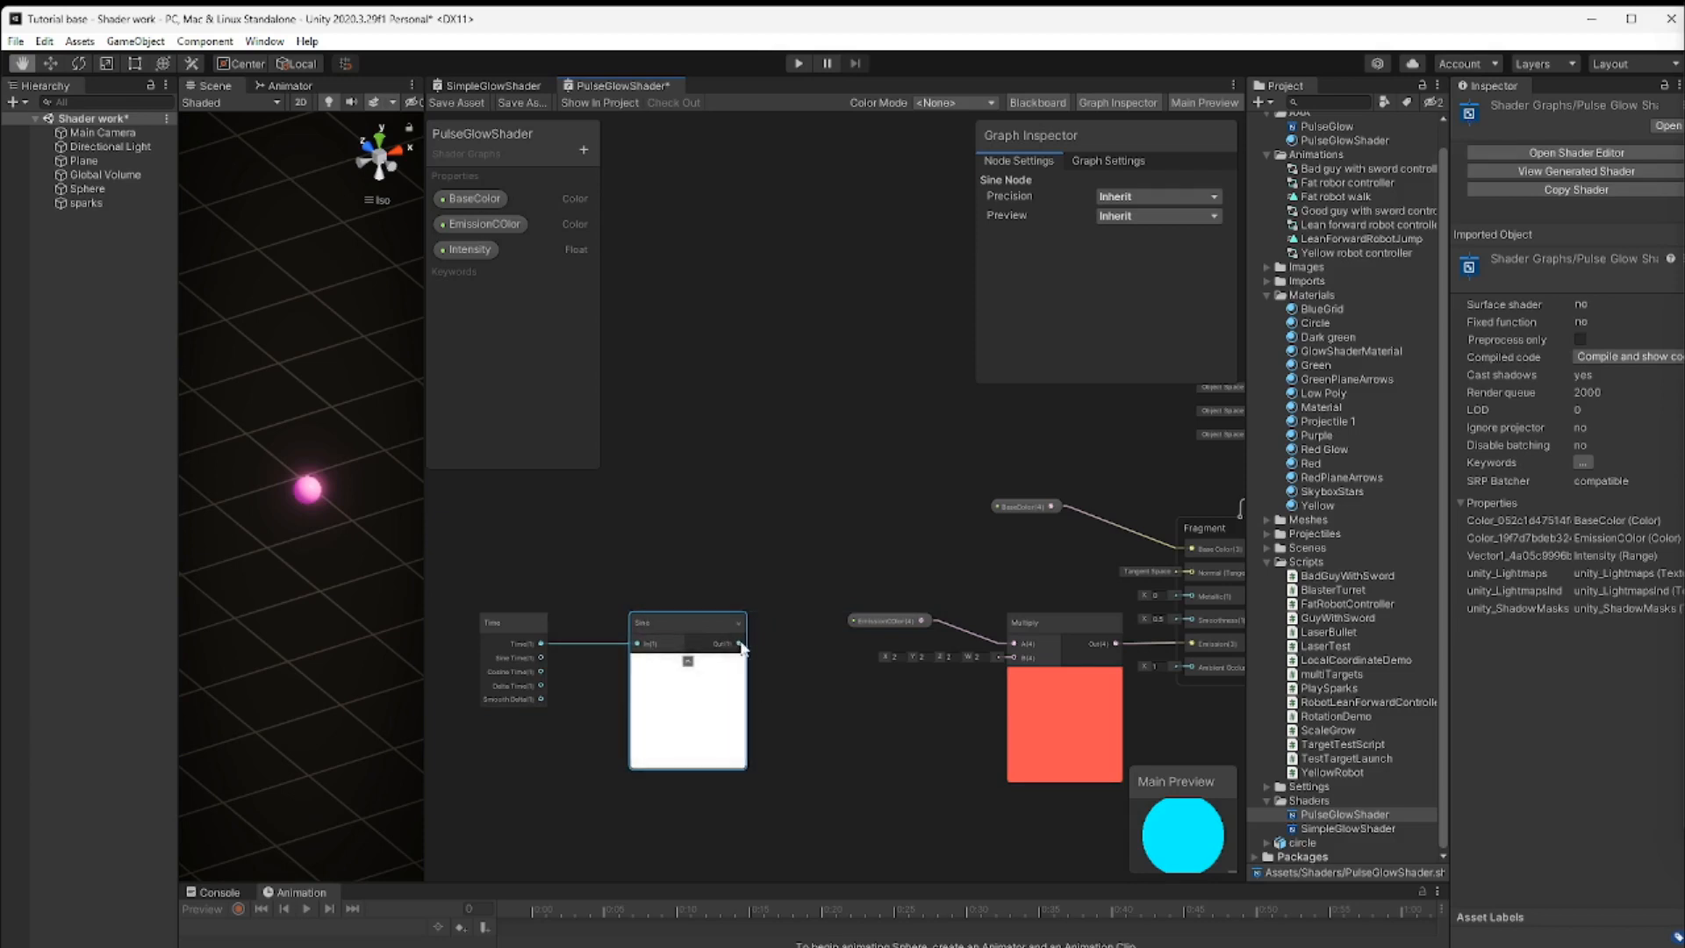
pyautogui.moveTo(740, 645); pyautogui.dragTo(1016, 659)
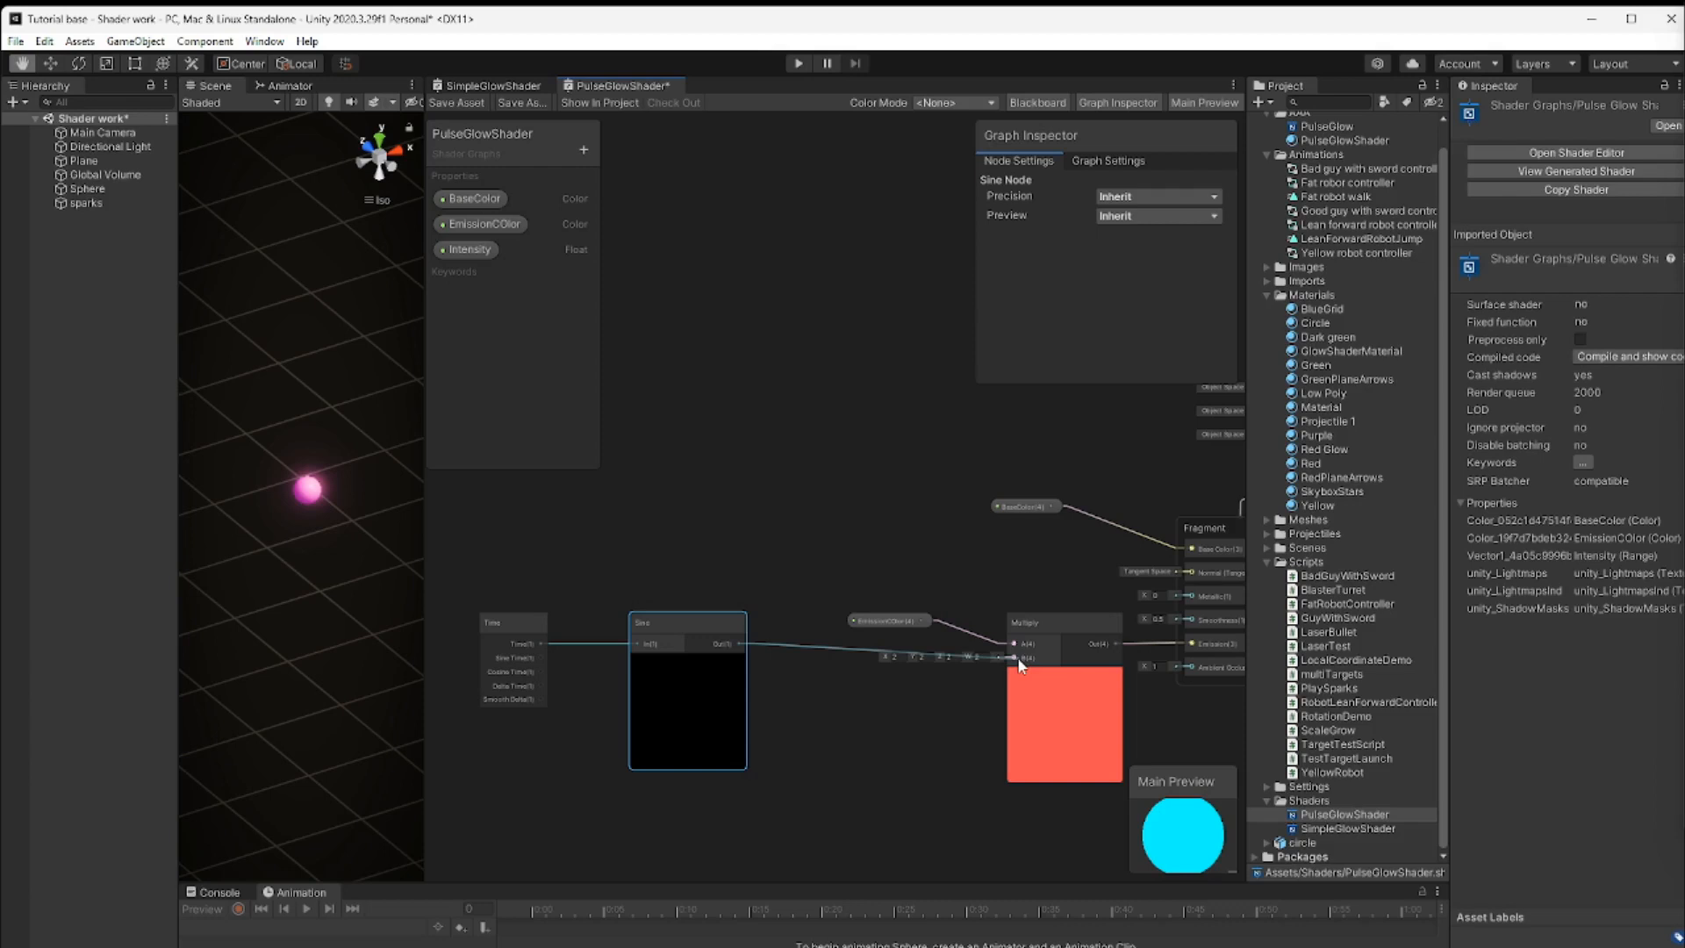
pyautogui.click(1060, 620)
pyautogui.moveTo(1061, 619); pyautogui.dragTo(1048, 619)
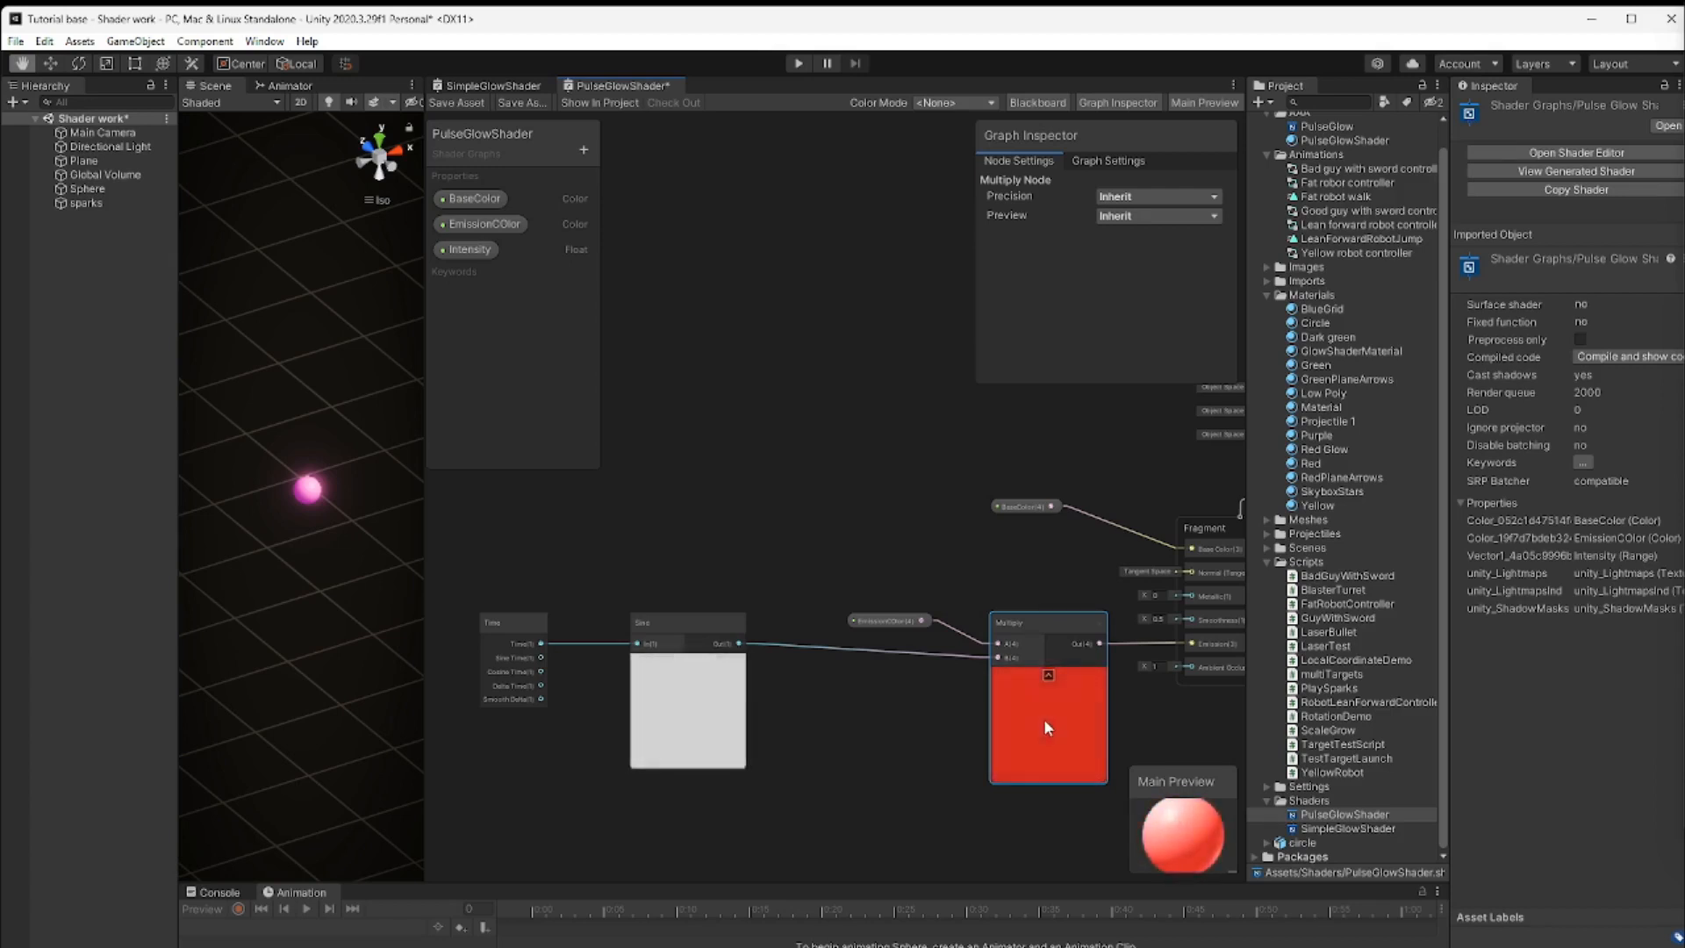
pyautogui.click(457, 103)
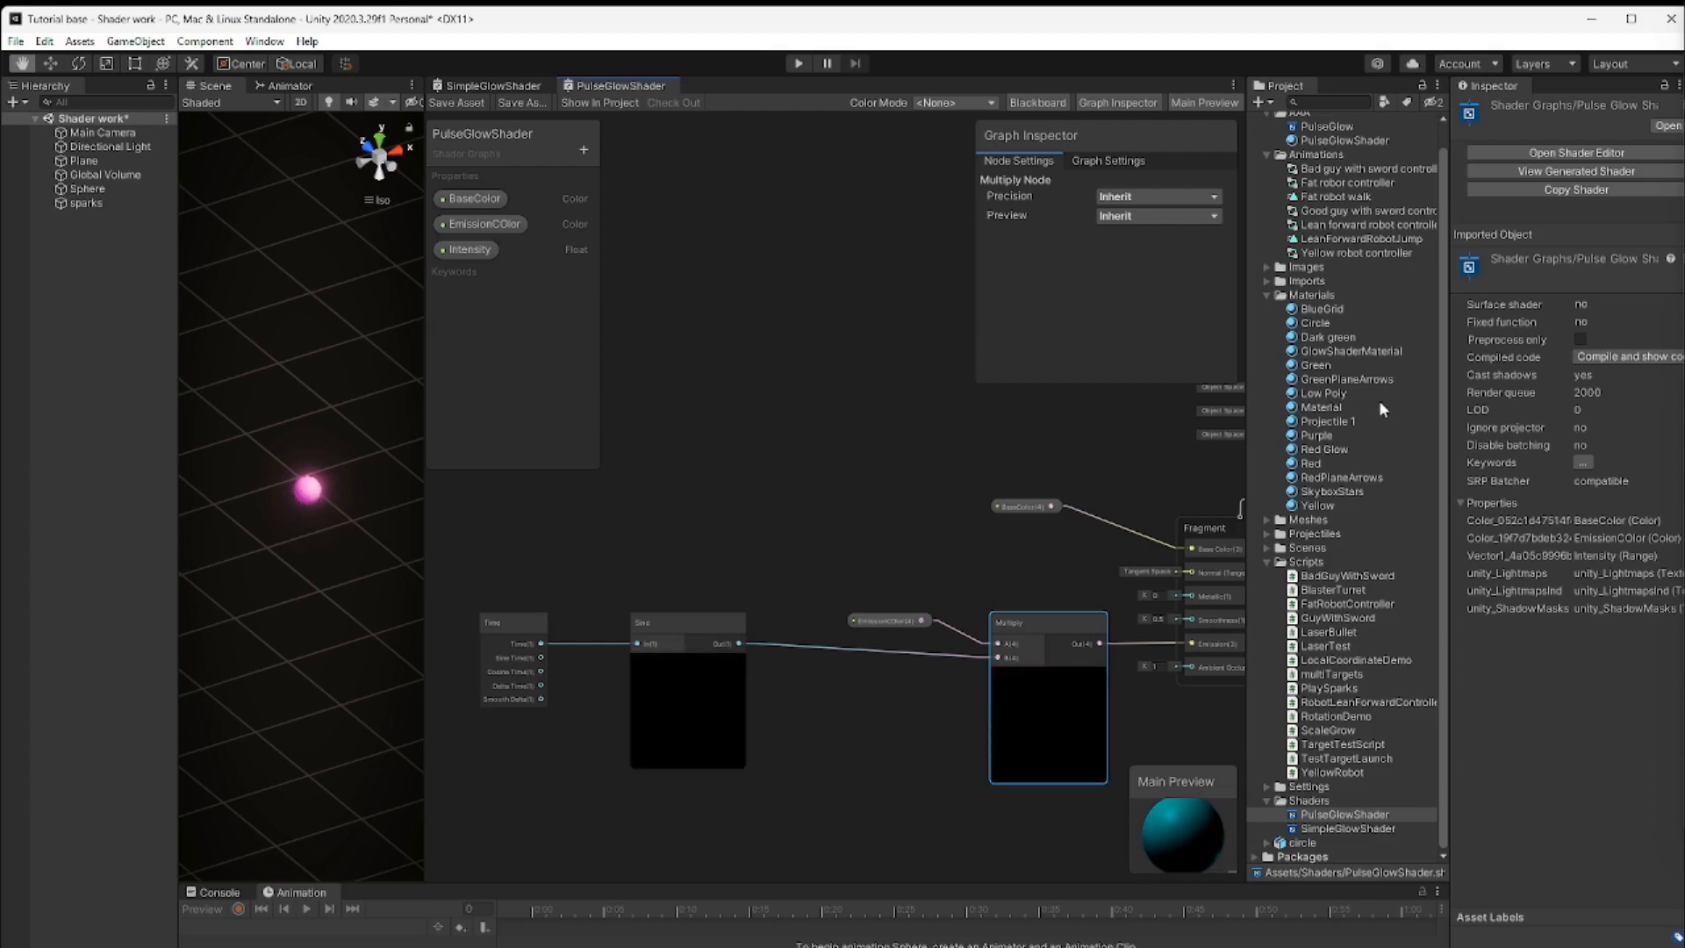
# Assign the PulseGlowShader shader graph to GlowShaderMaterial
pyautogui.click(1356, 351)
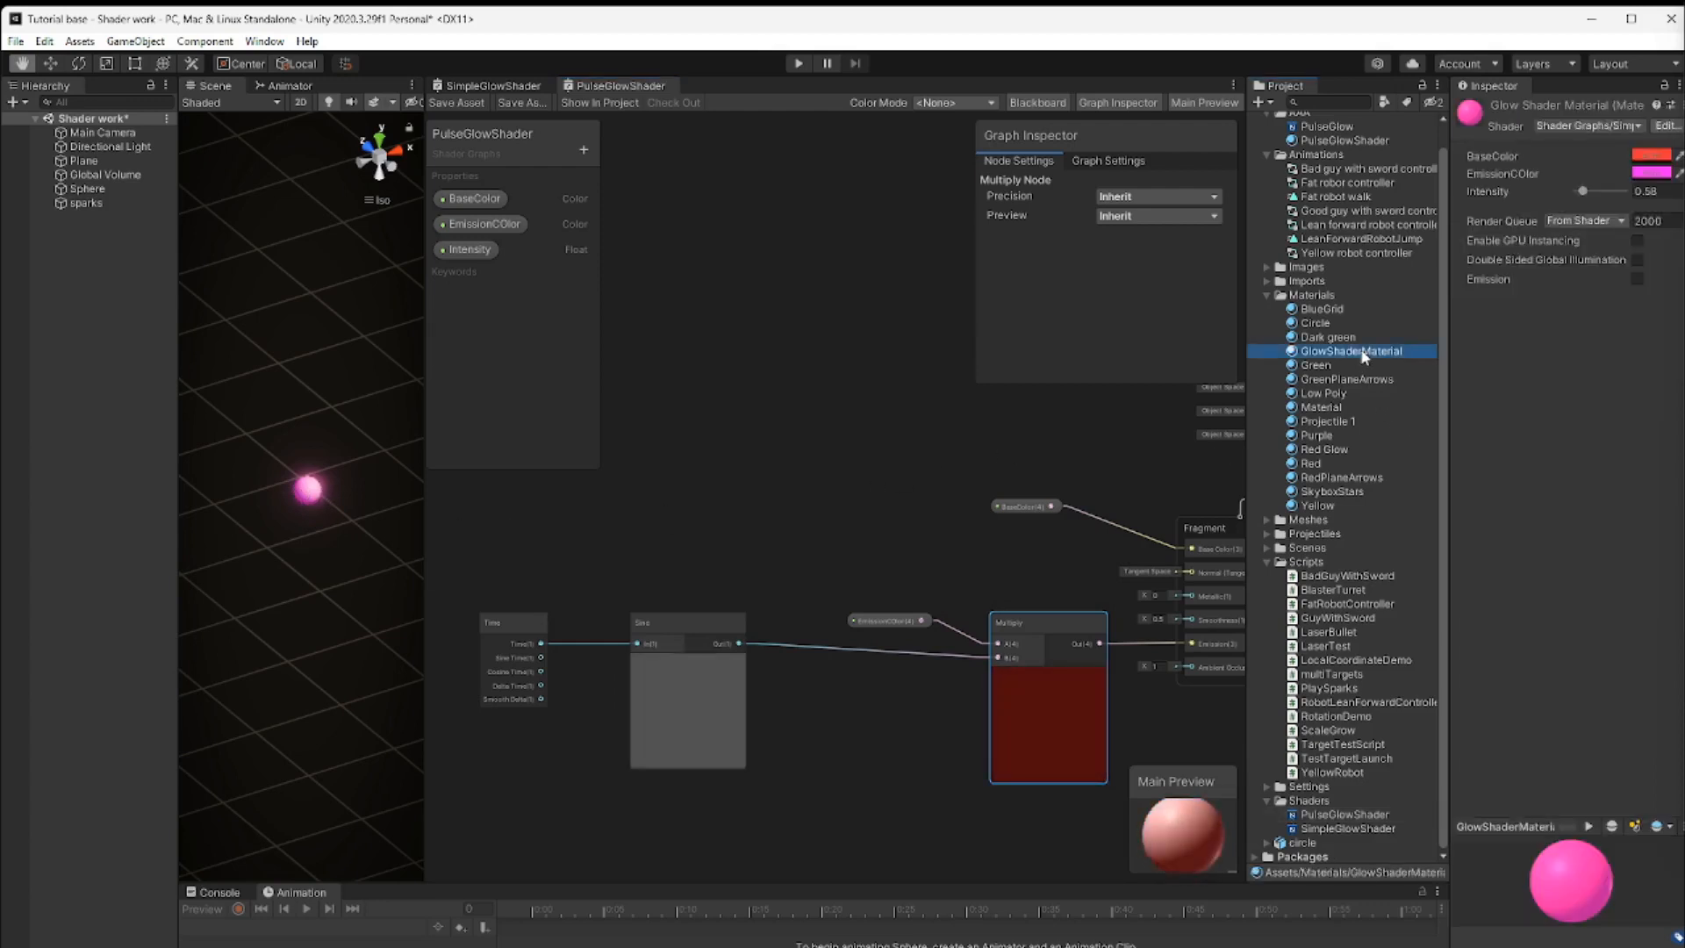
pyautogui.click(1587, 126)
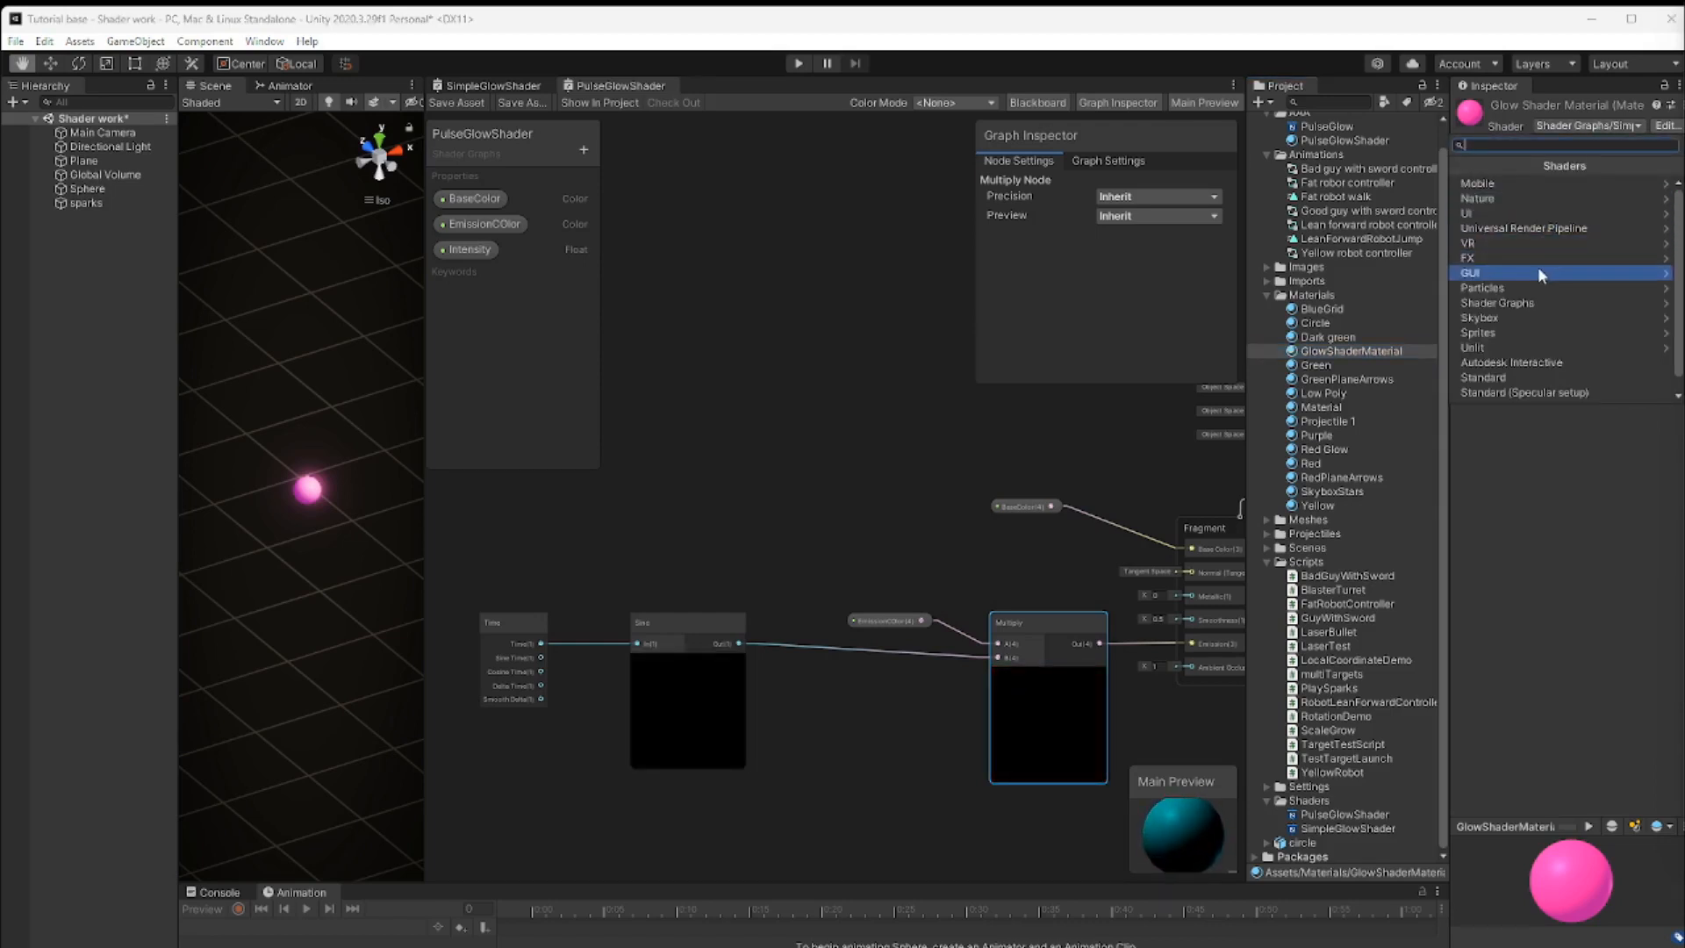
pyautogui.click(1534, 303)
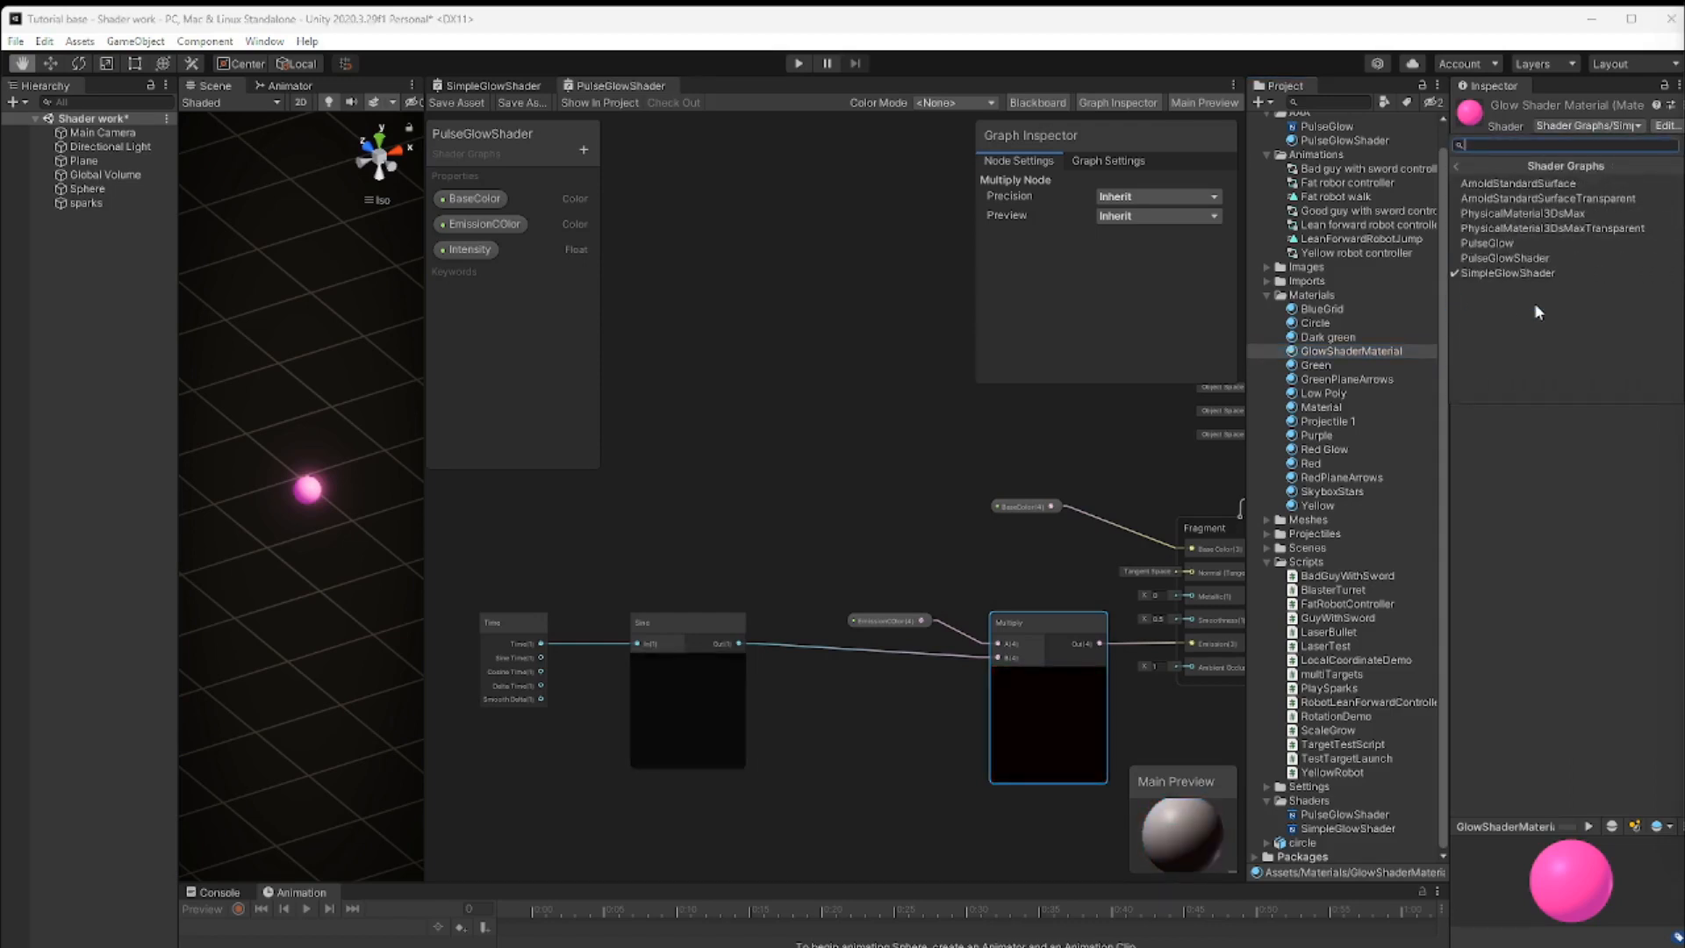
pyautogui.click(1523, 260)
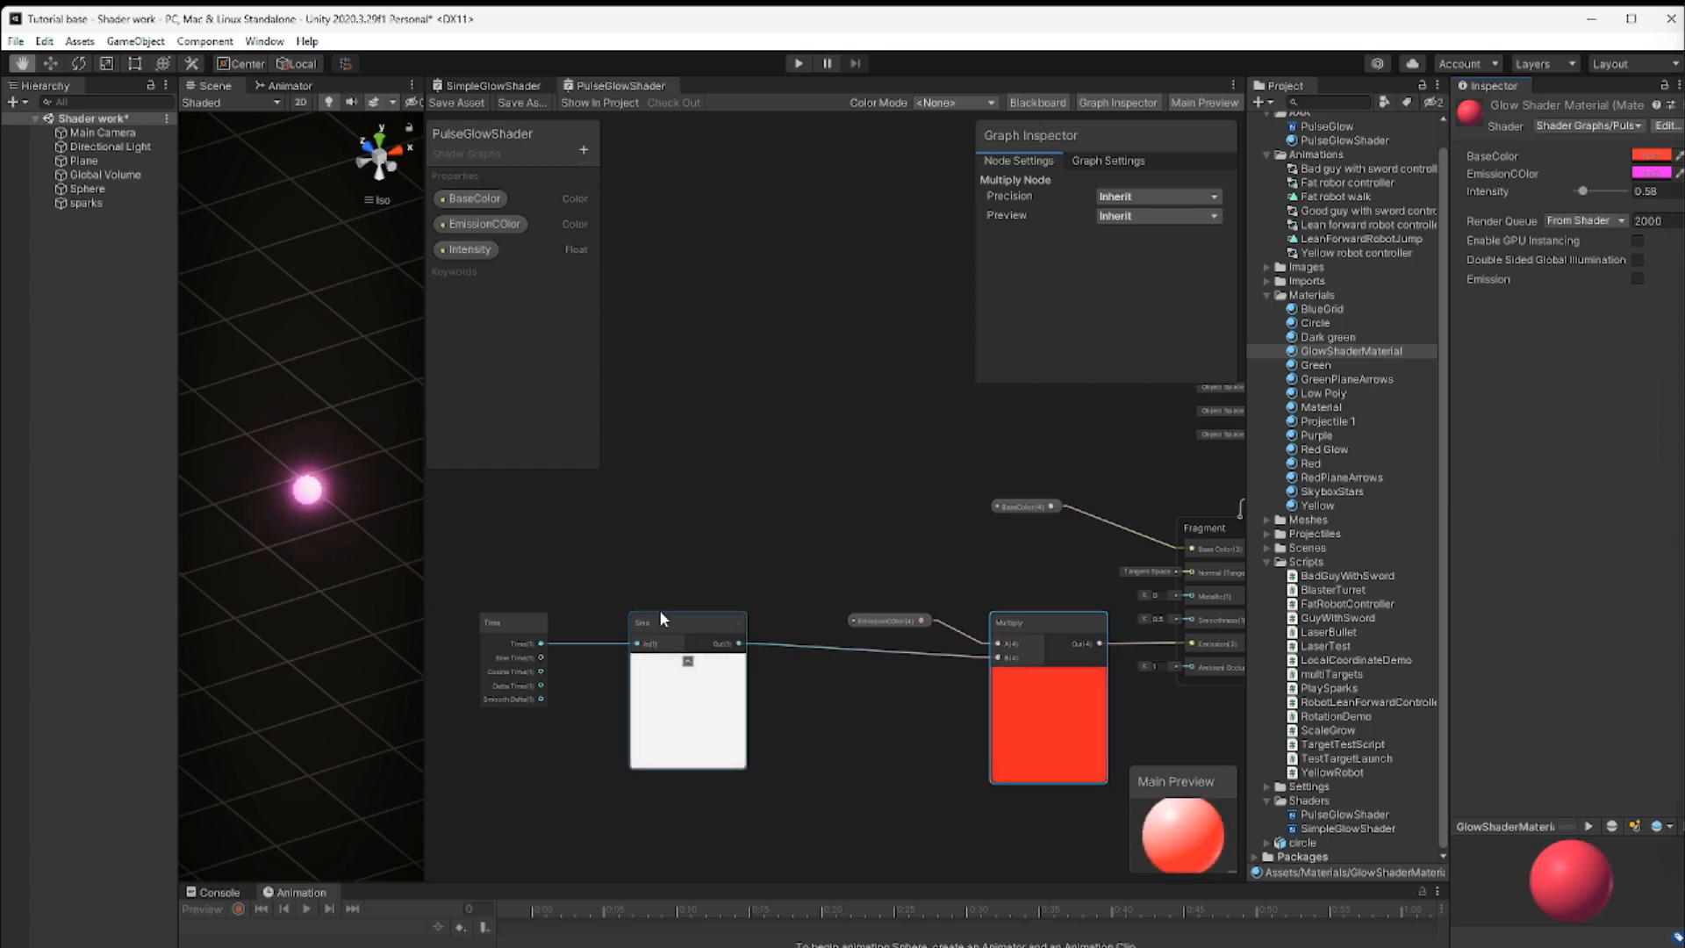
# Move the Time and Sine nodes away from the Multiply node and delete the connection between Sine and Multiply
pyautogui.moveTo(500, 618); pyautogui.dragTo(492, 627)
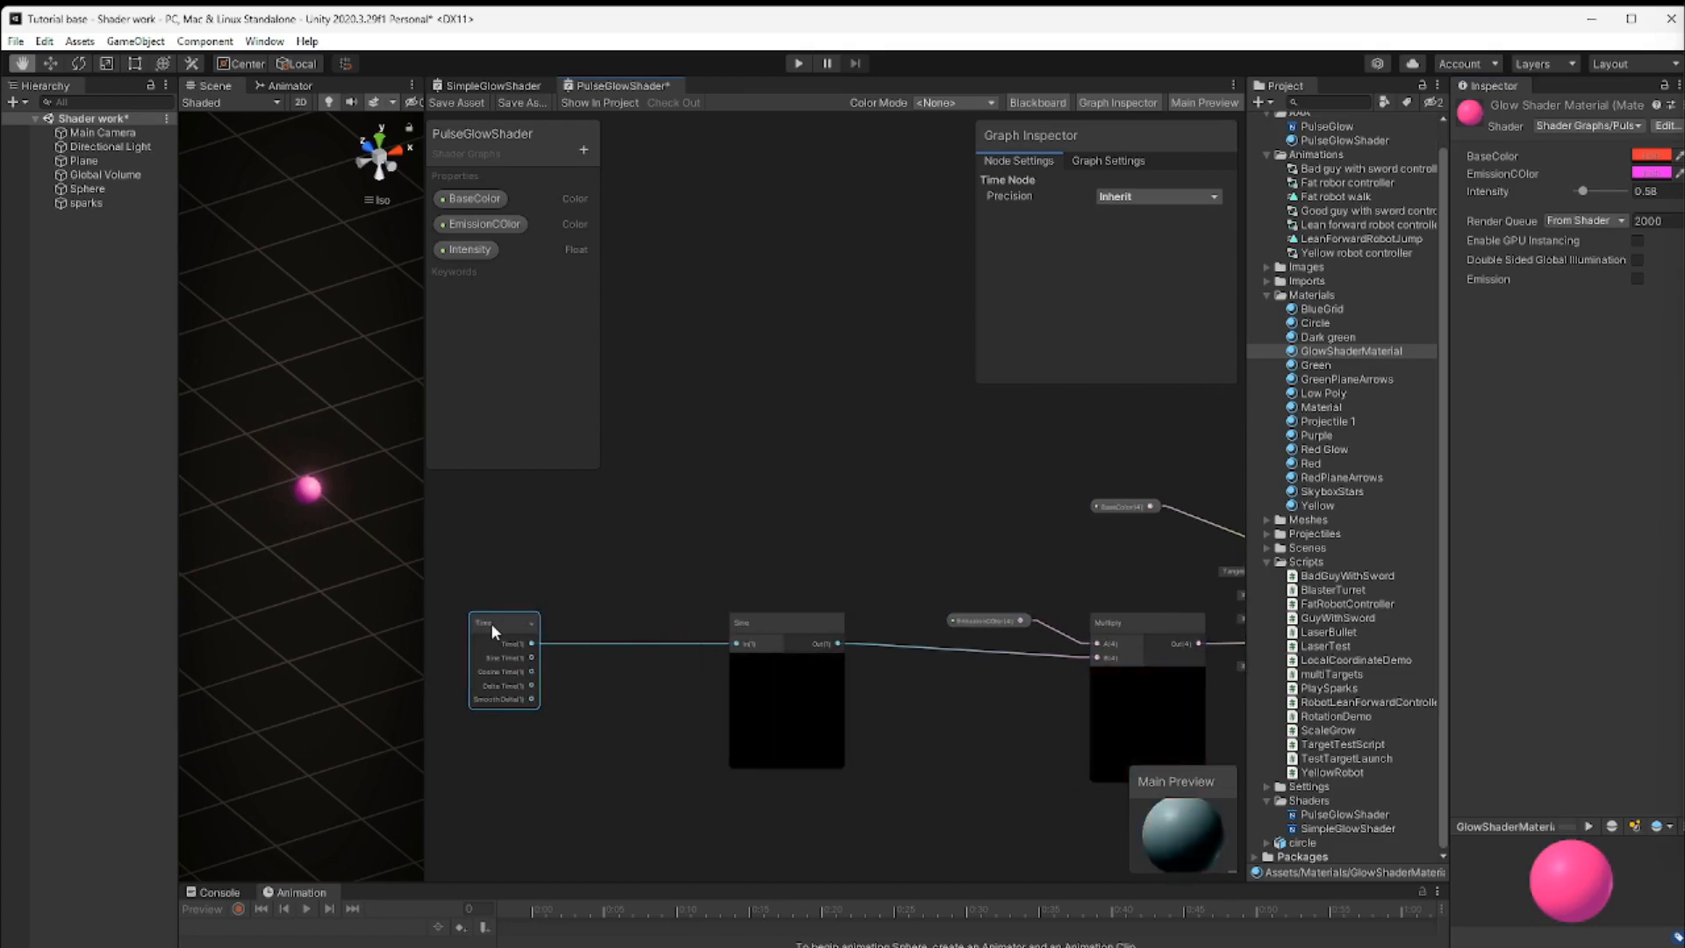
pyautogui.moveTo(778, 620); pyautogui.dragTo(662, 618)
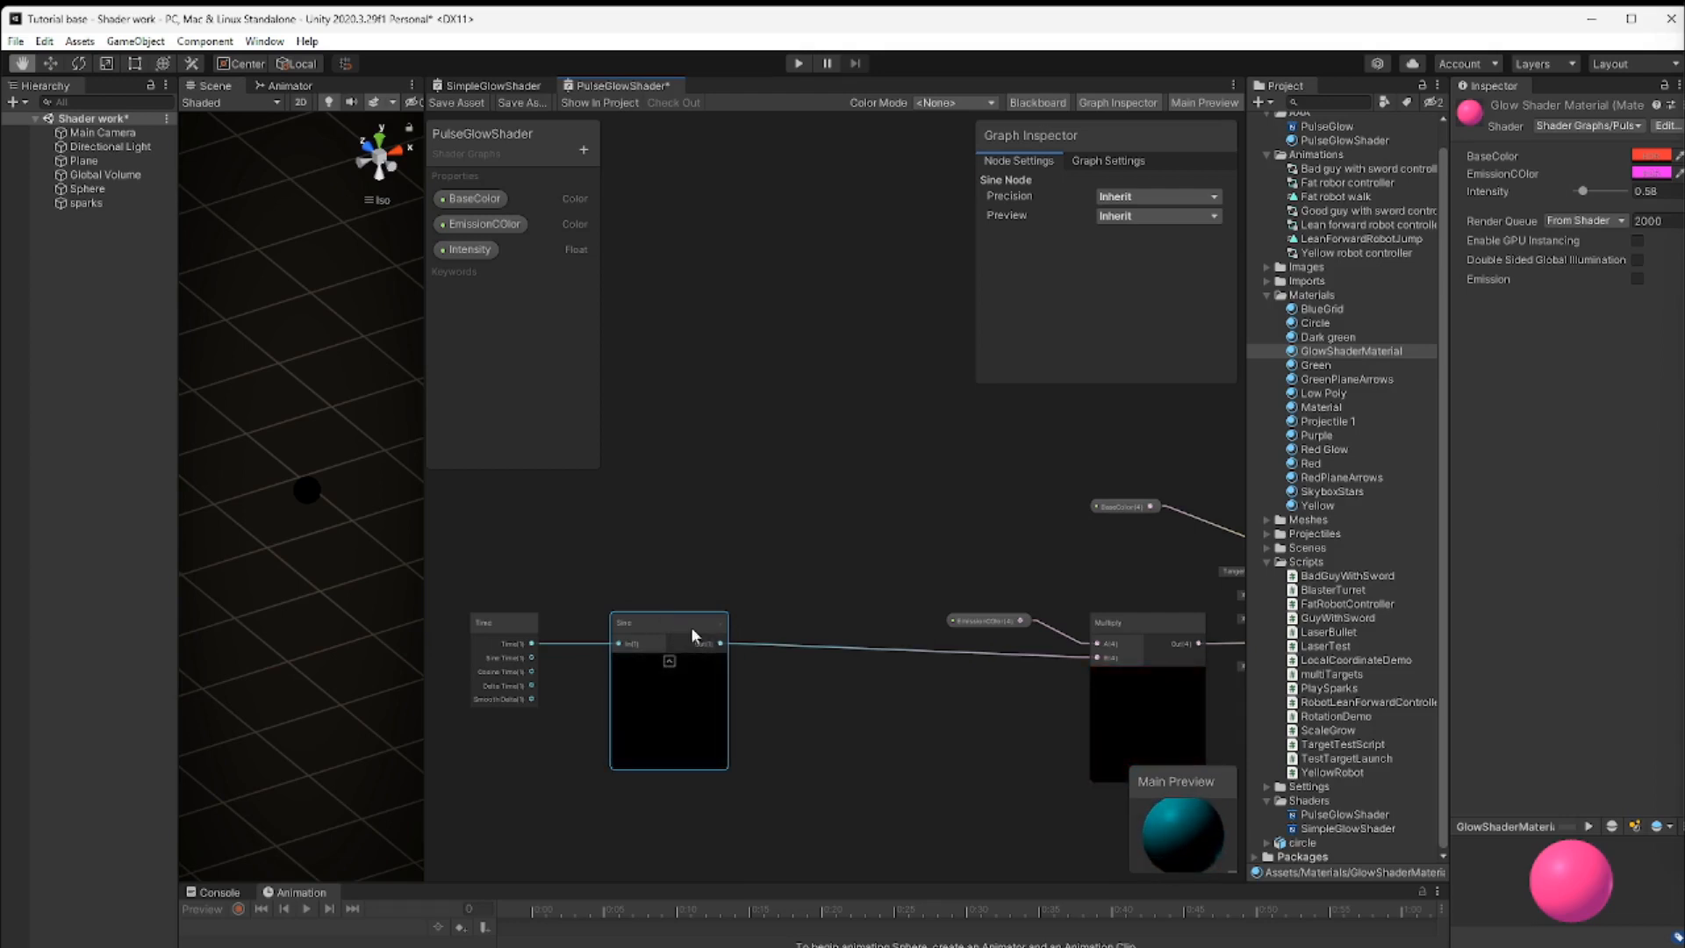
pyautogui.click(835, 645)
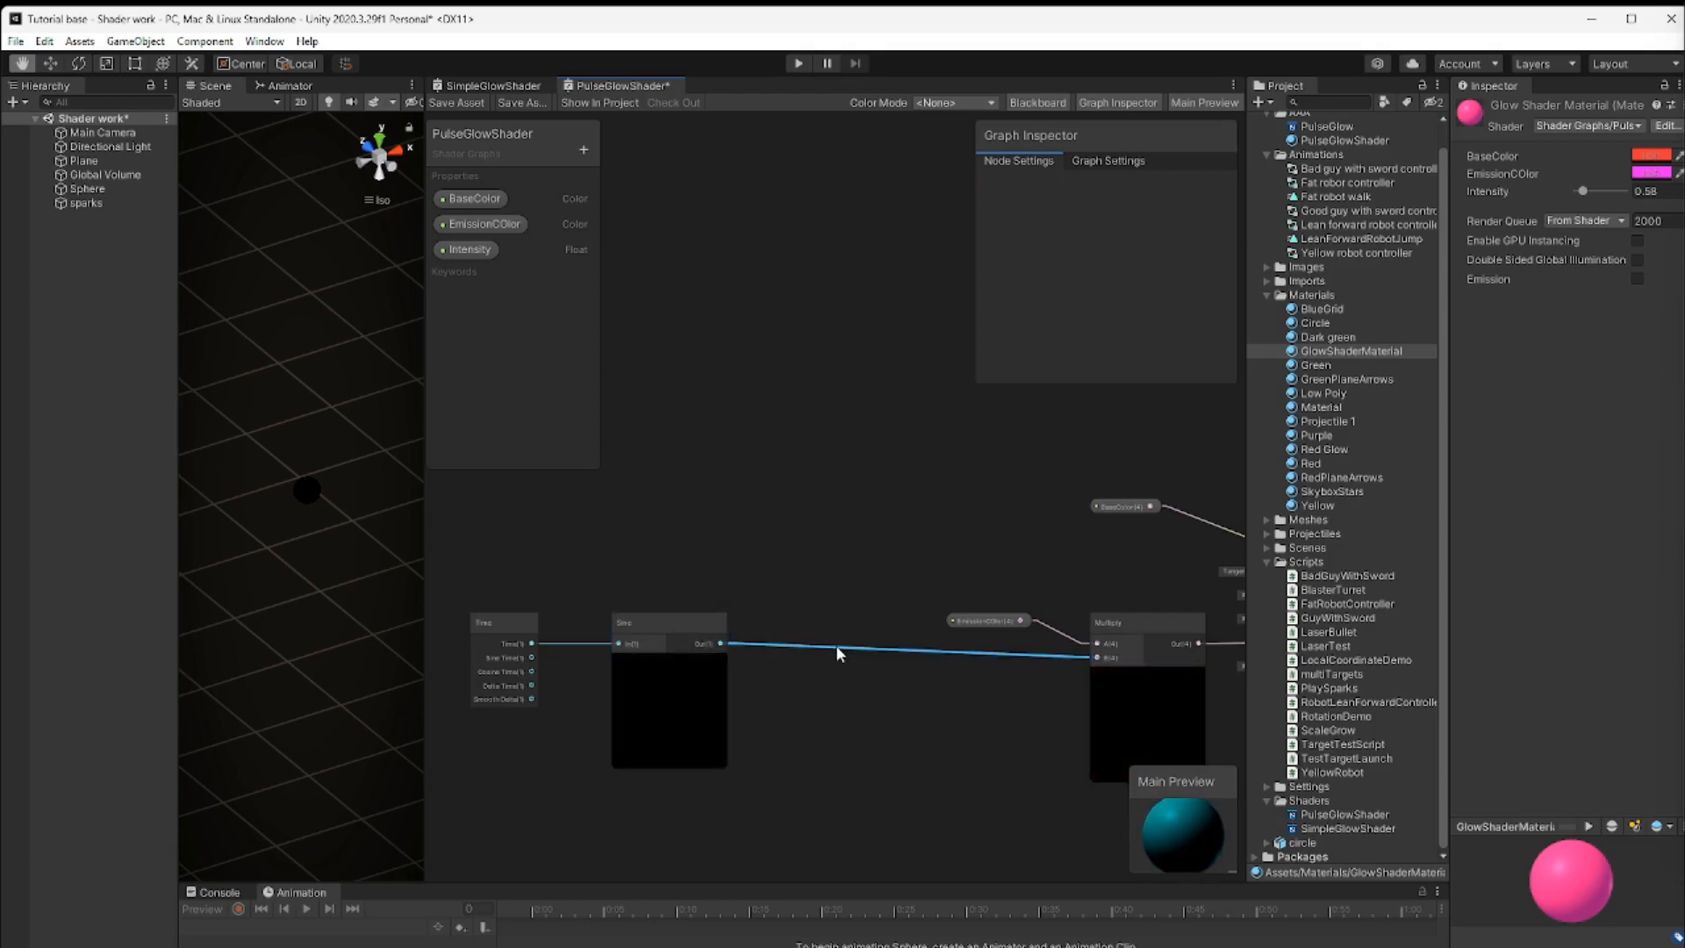
pyautogui.press('Delete')
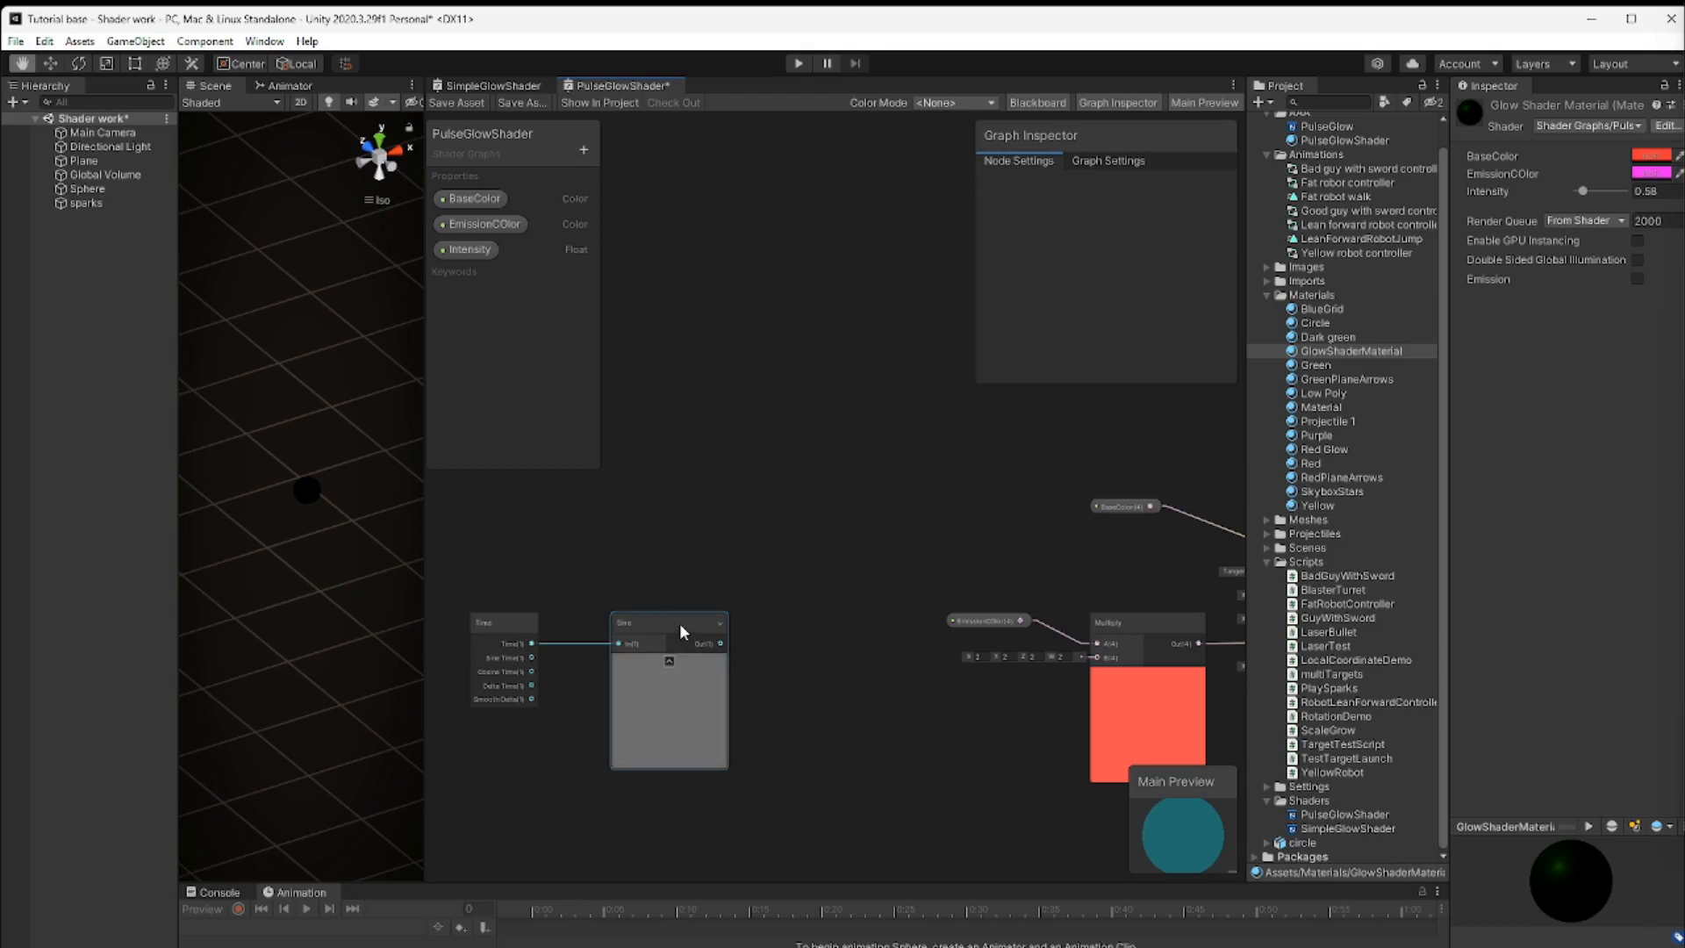
# Create an Add node and place it in the gap between the Sine and Multiply nodes
pyautogui.moveTo(679, 623); pyautogui.dragTo(665, 620)
pyautogui.rightClick(773, 654)
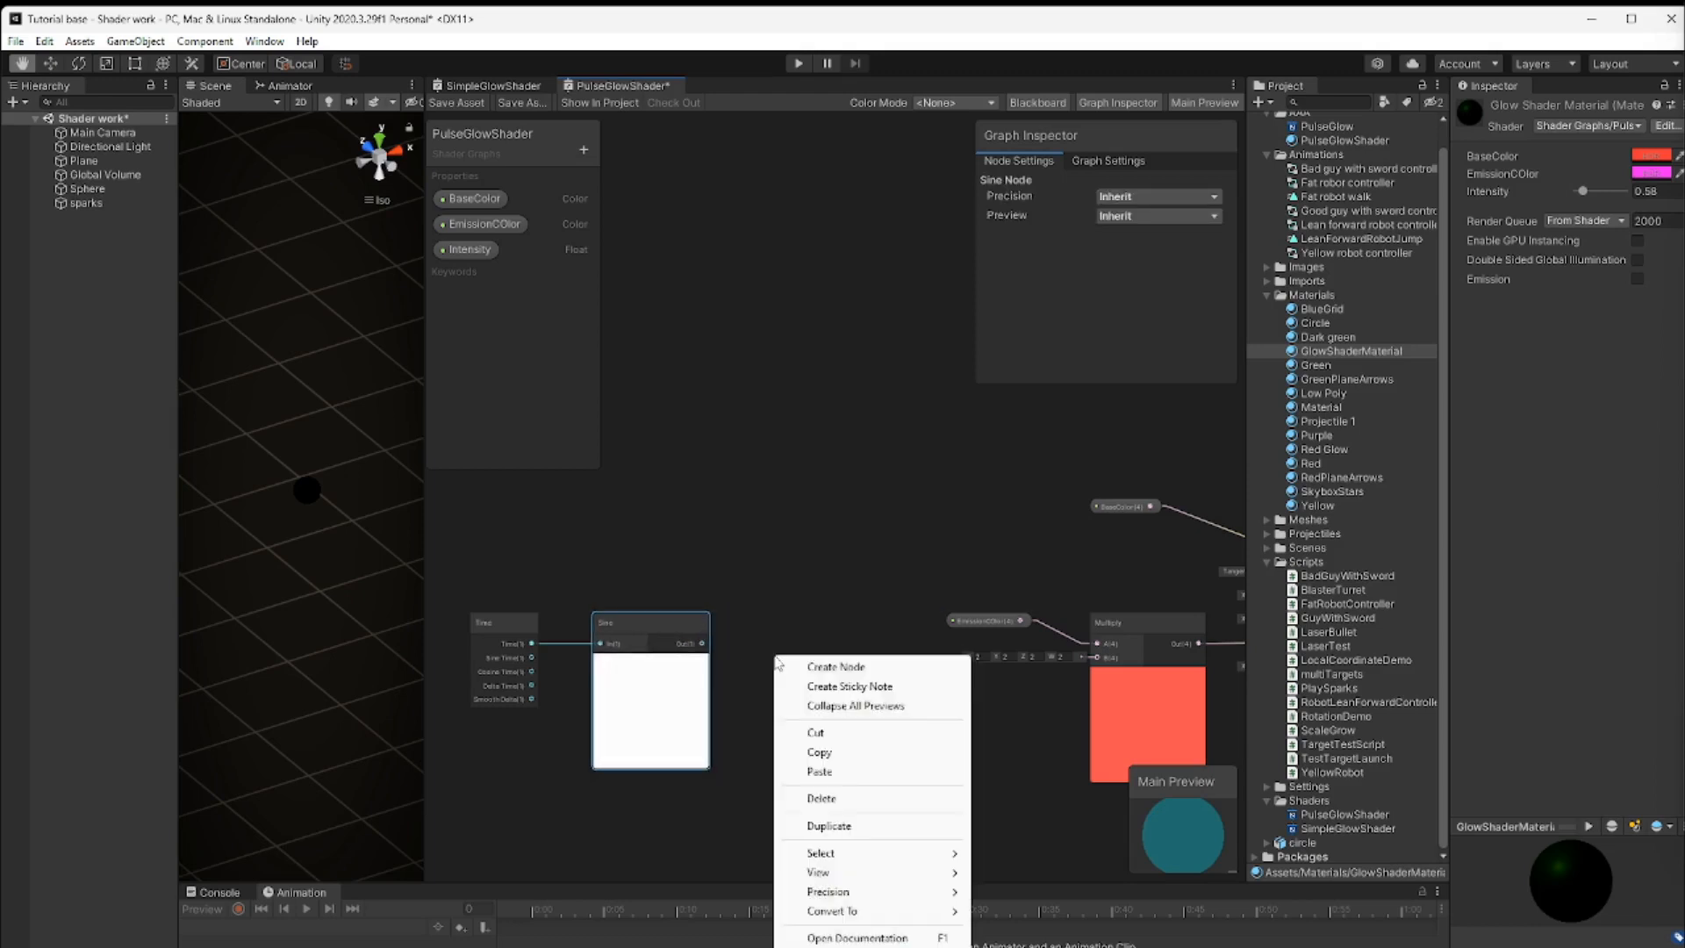
pyautogui.click(837, 669)
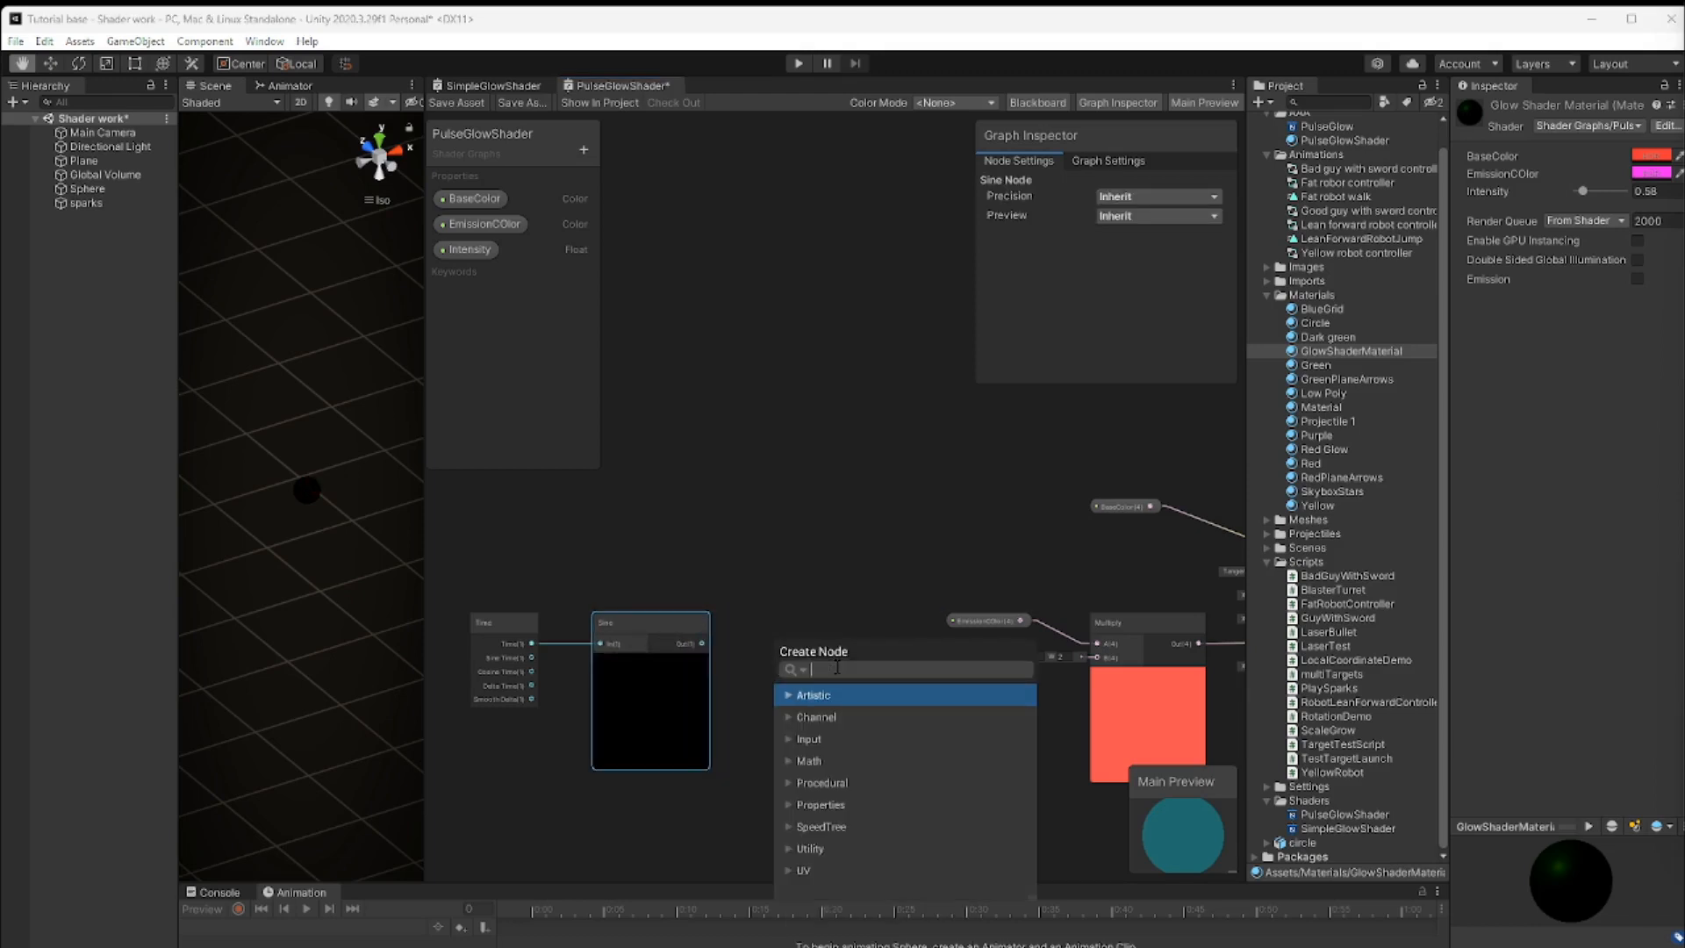
pyautogui.write('Add')
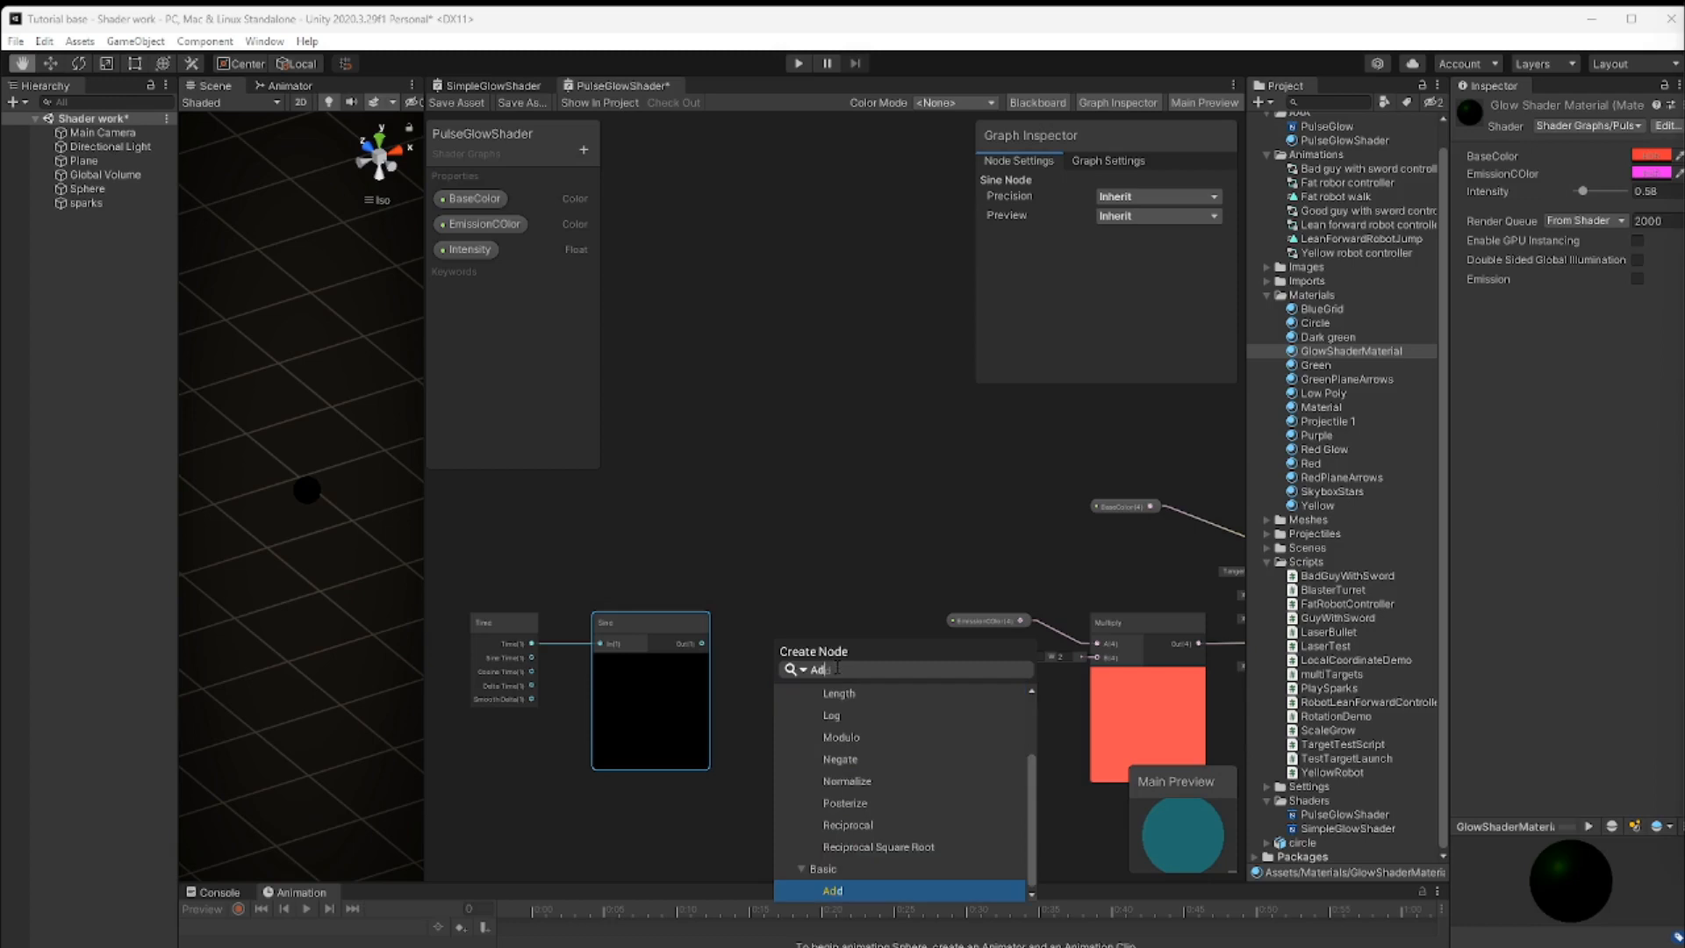
pyautogui.click(876, 886)
pyautogui.moveTo(832, 688); pyautogui.dragTo(845, 631)
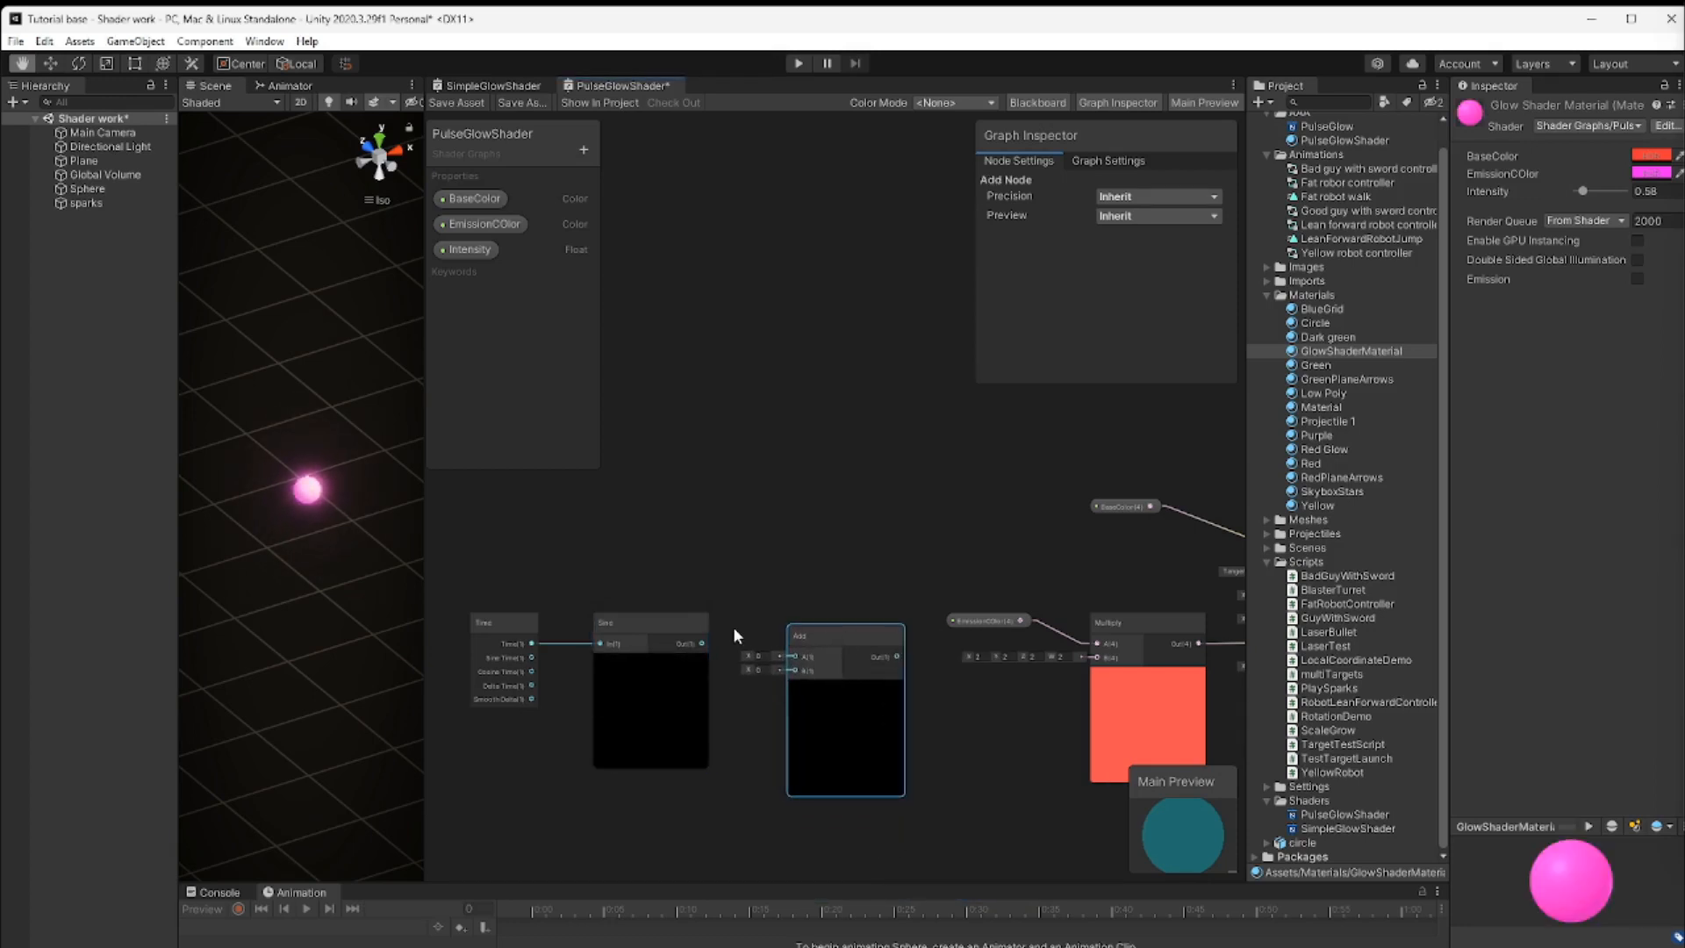
# Connect Sine to Add's A input, set Add's B value to 1.3, link Add's output to Multiply's B input, and save the asset
pyautogui.moveTo(702, 643); pyautogui.dragTo(794, 658)
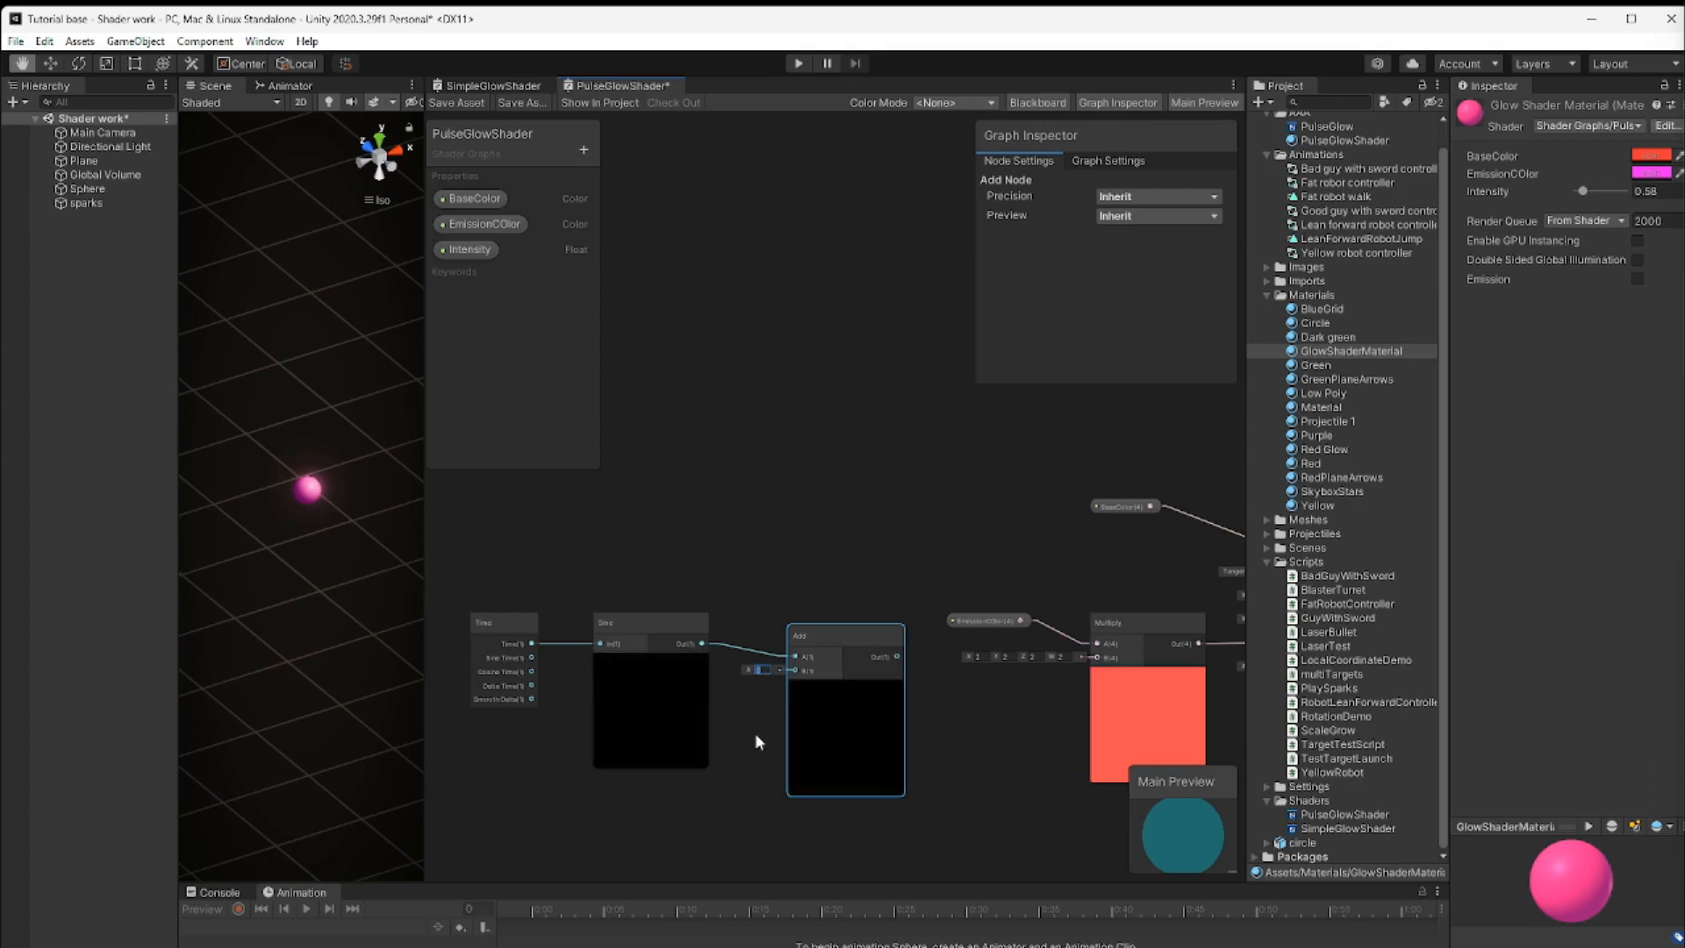
pyautogui.write('.3')
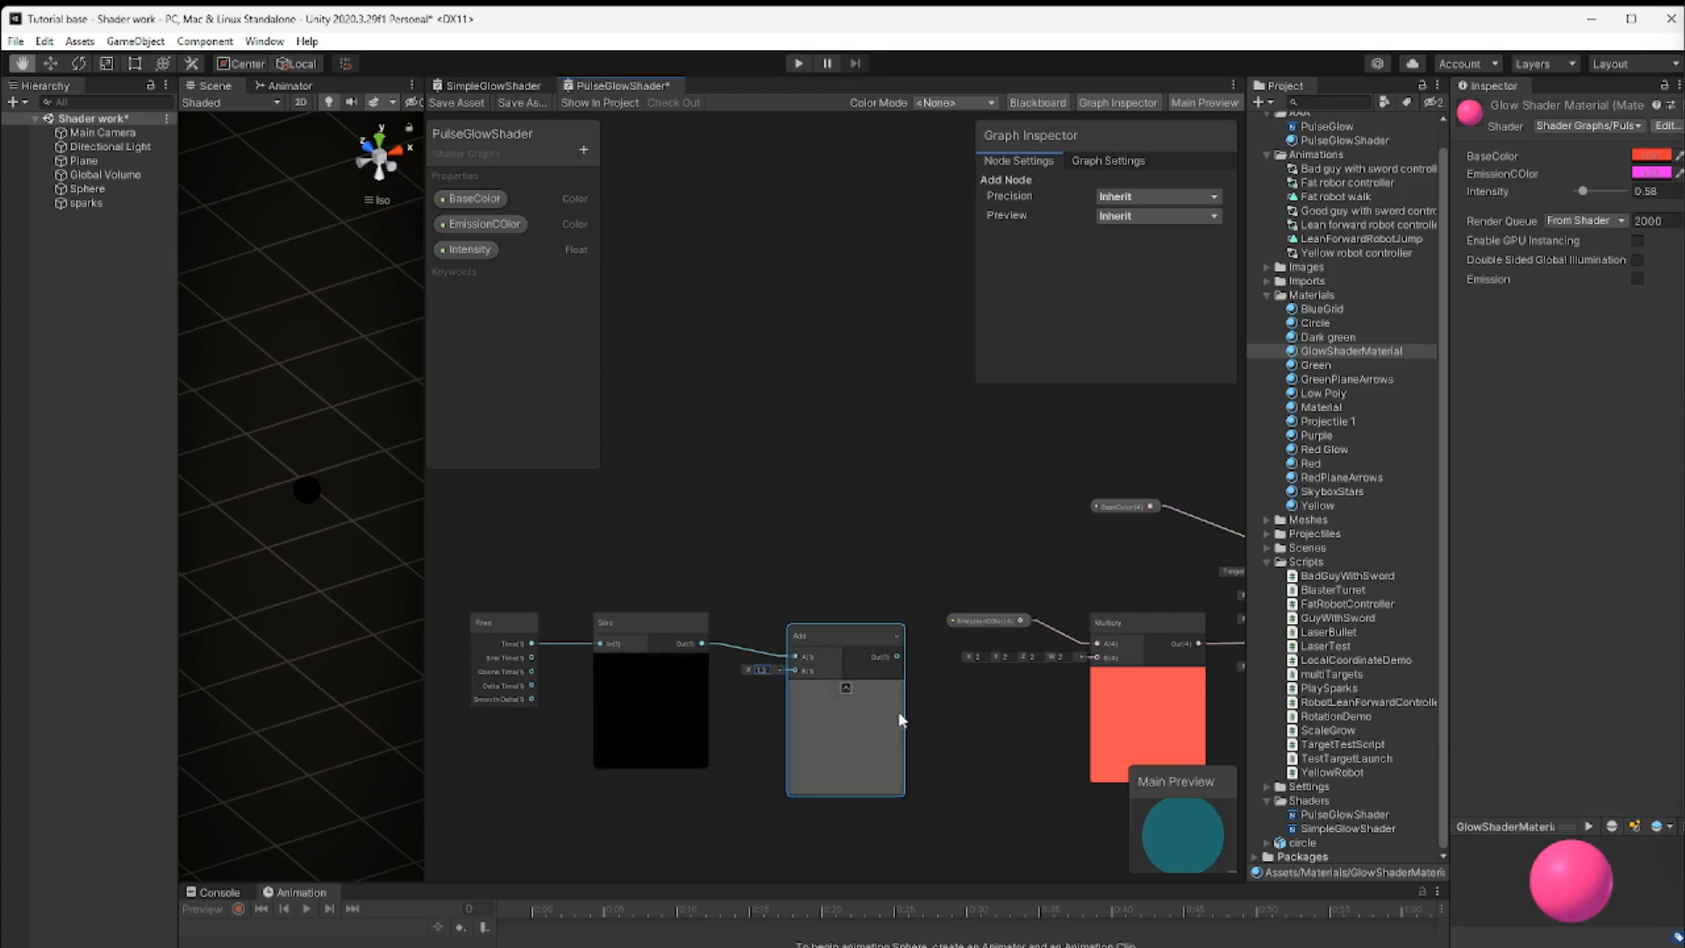
pyautogui.moveTo(896, 657); pyautogui.dragTo(1106, 656)
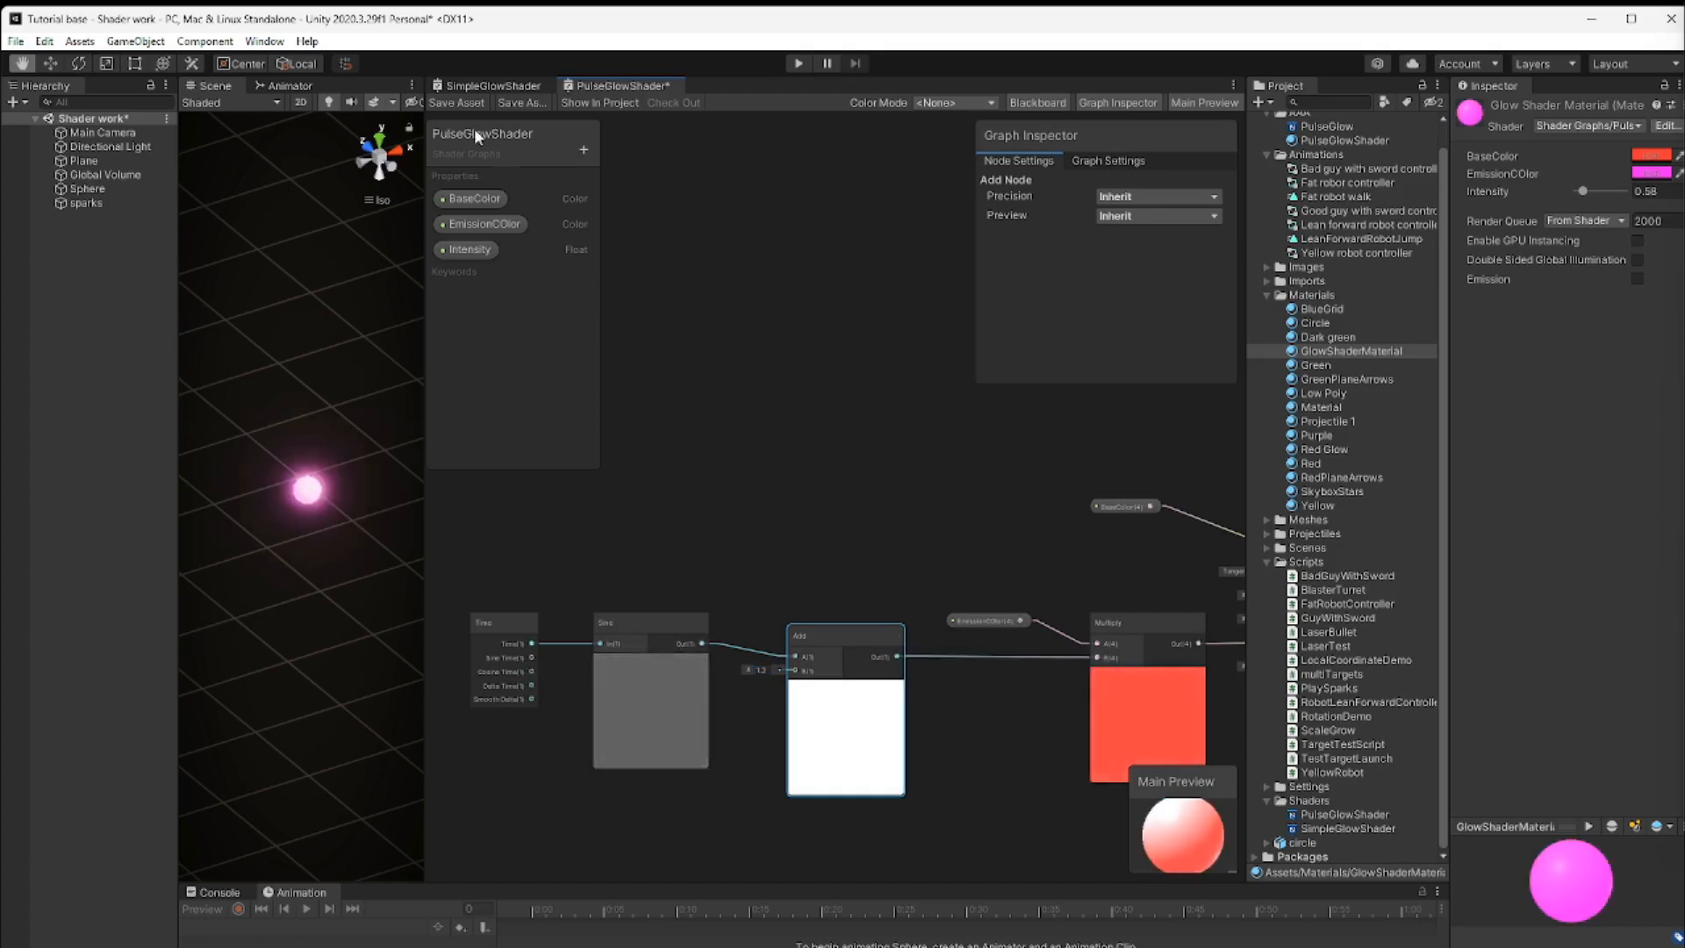
pyautogui.click(456, 103)
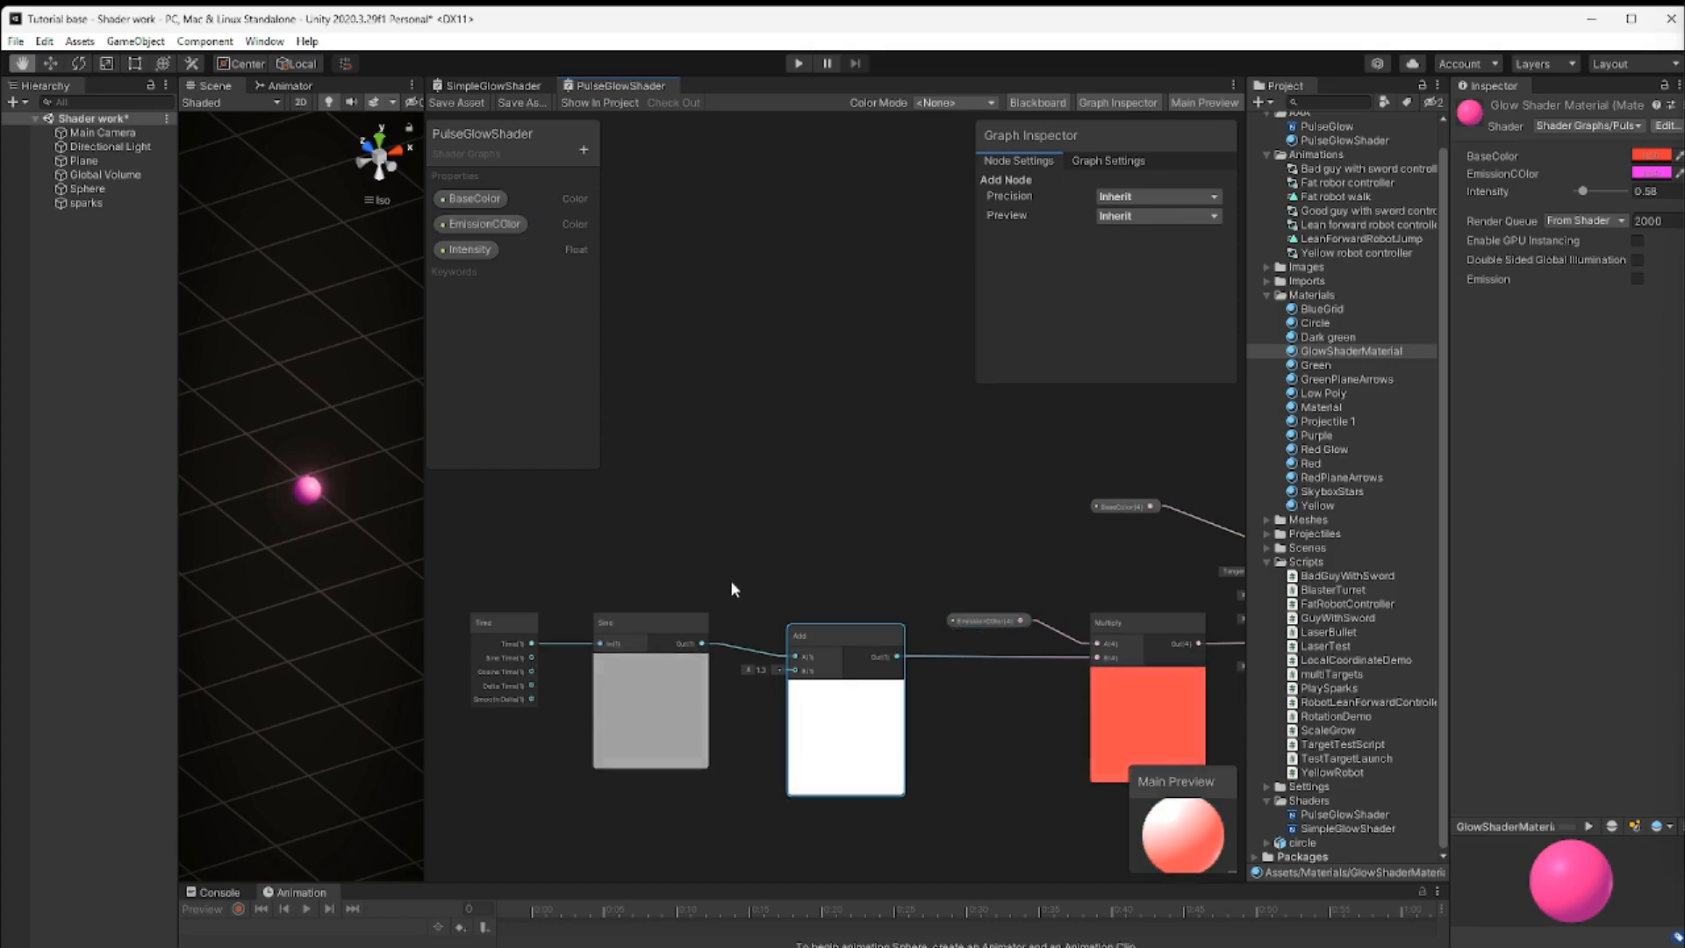
# Rearrange the Sine, Add and Time nodes to leave space after Time, and delete the connection between Time and Sine
pyautogui.click(997, 718)
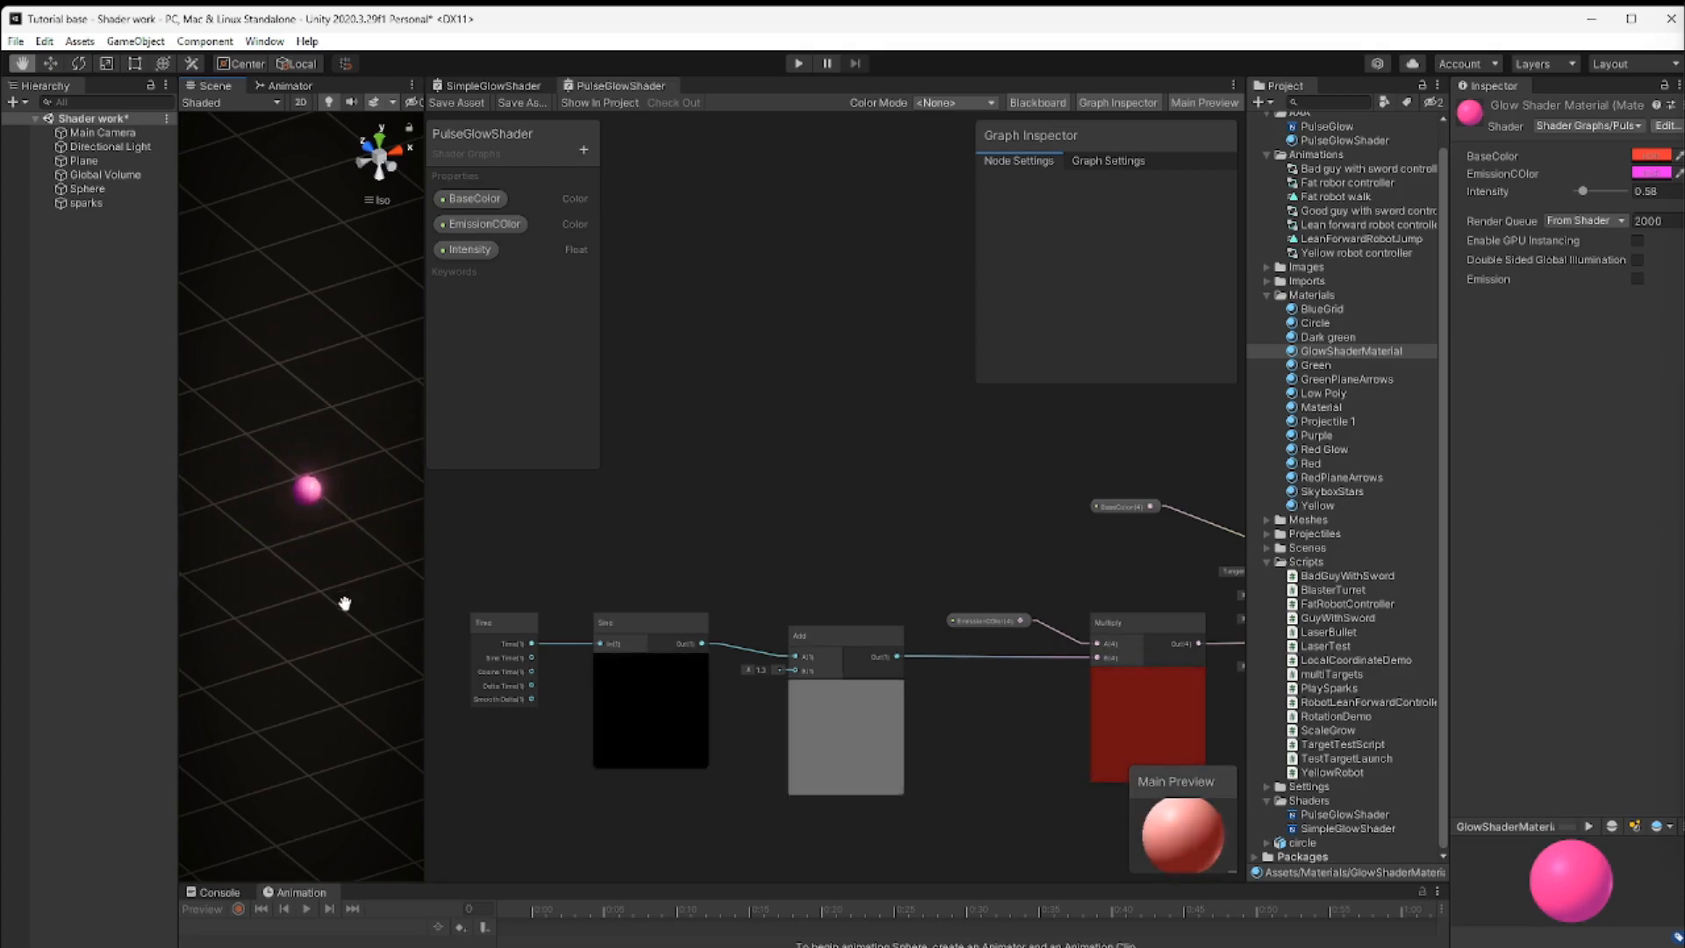
pyautogui.moveTo(641, 620); pyautogui.dragTo(657, 609)
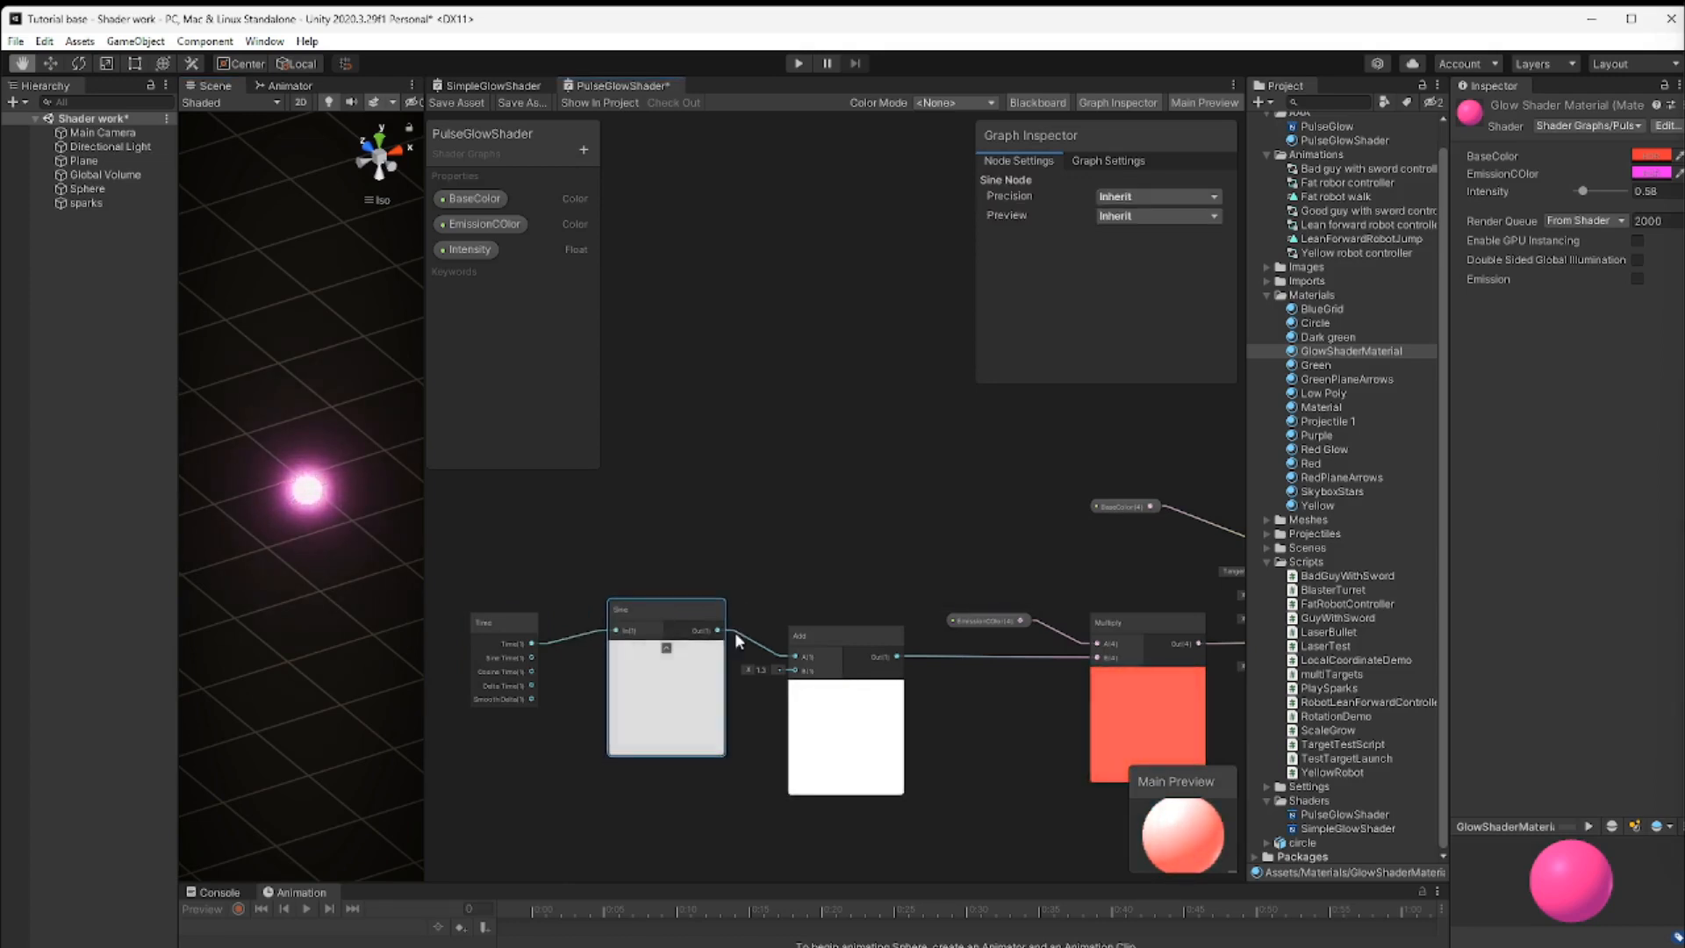
pyautogui.moveTo(825, 640); pyautogui.dragTo(854, 627)
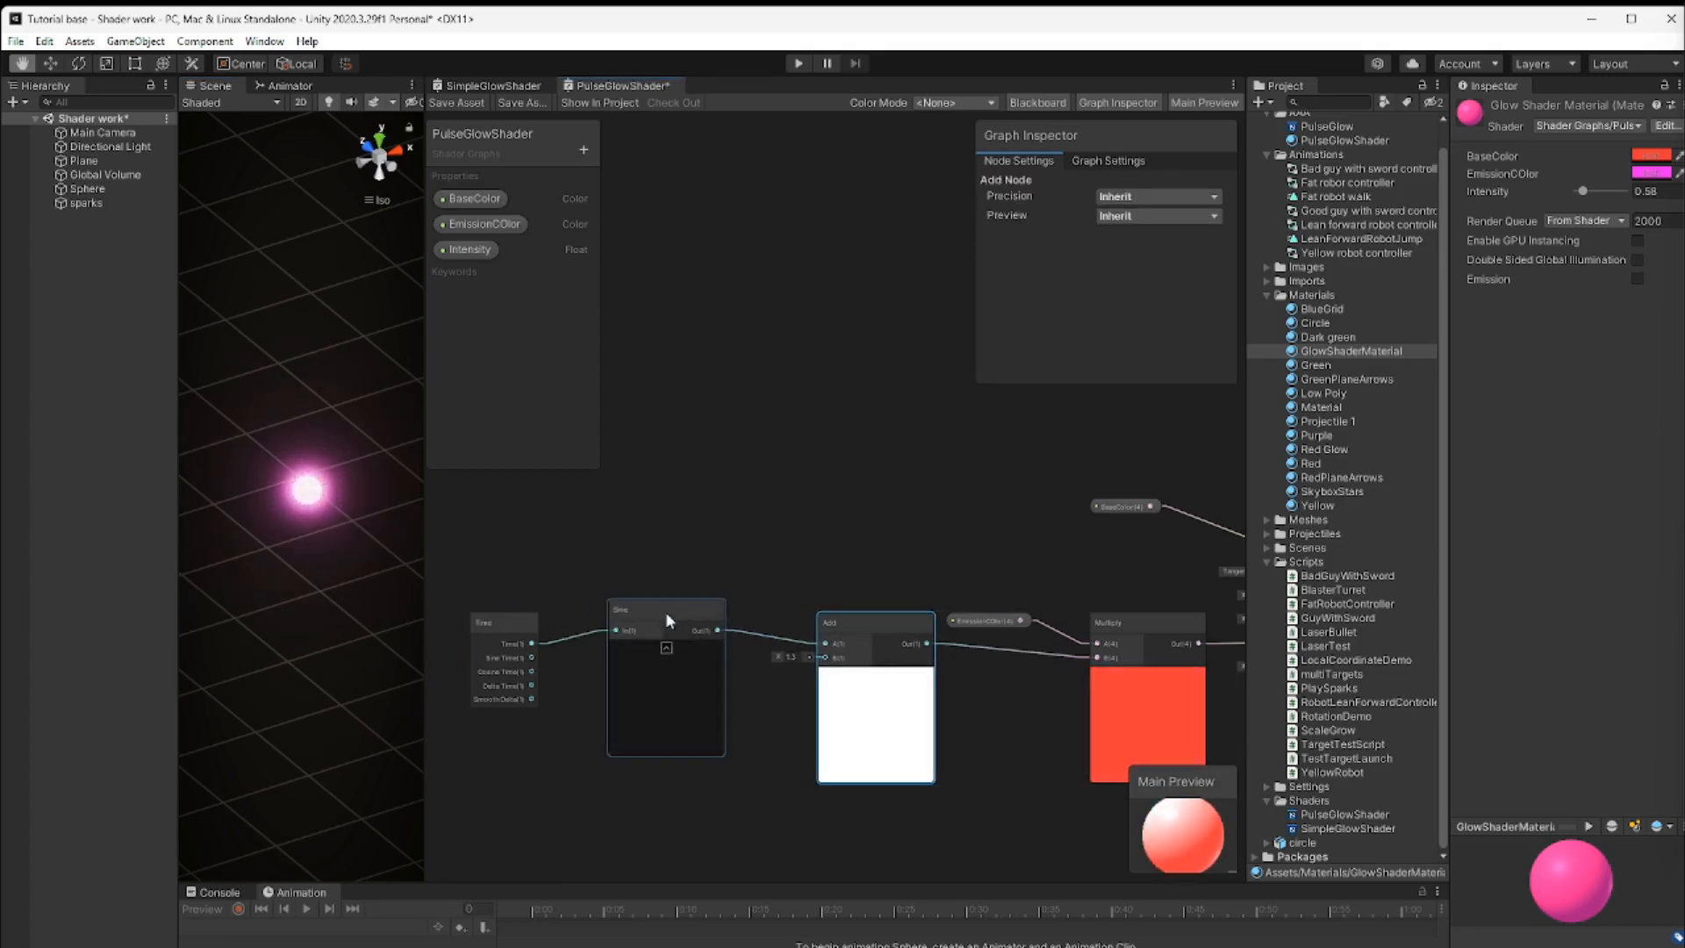
pyautogui.moveTo(662, 609); pyautogui.dragTo(677, 609)
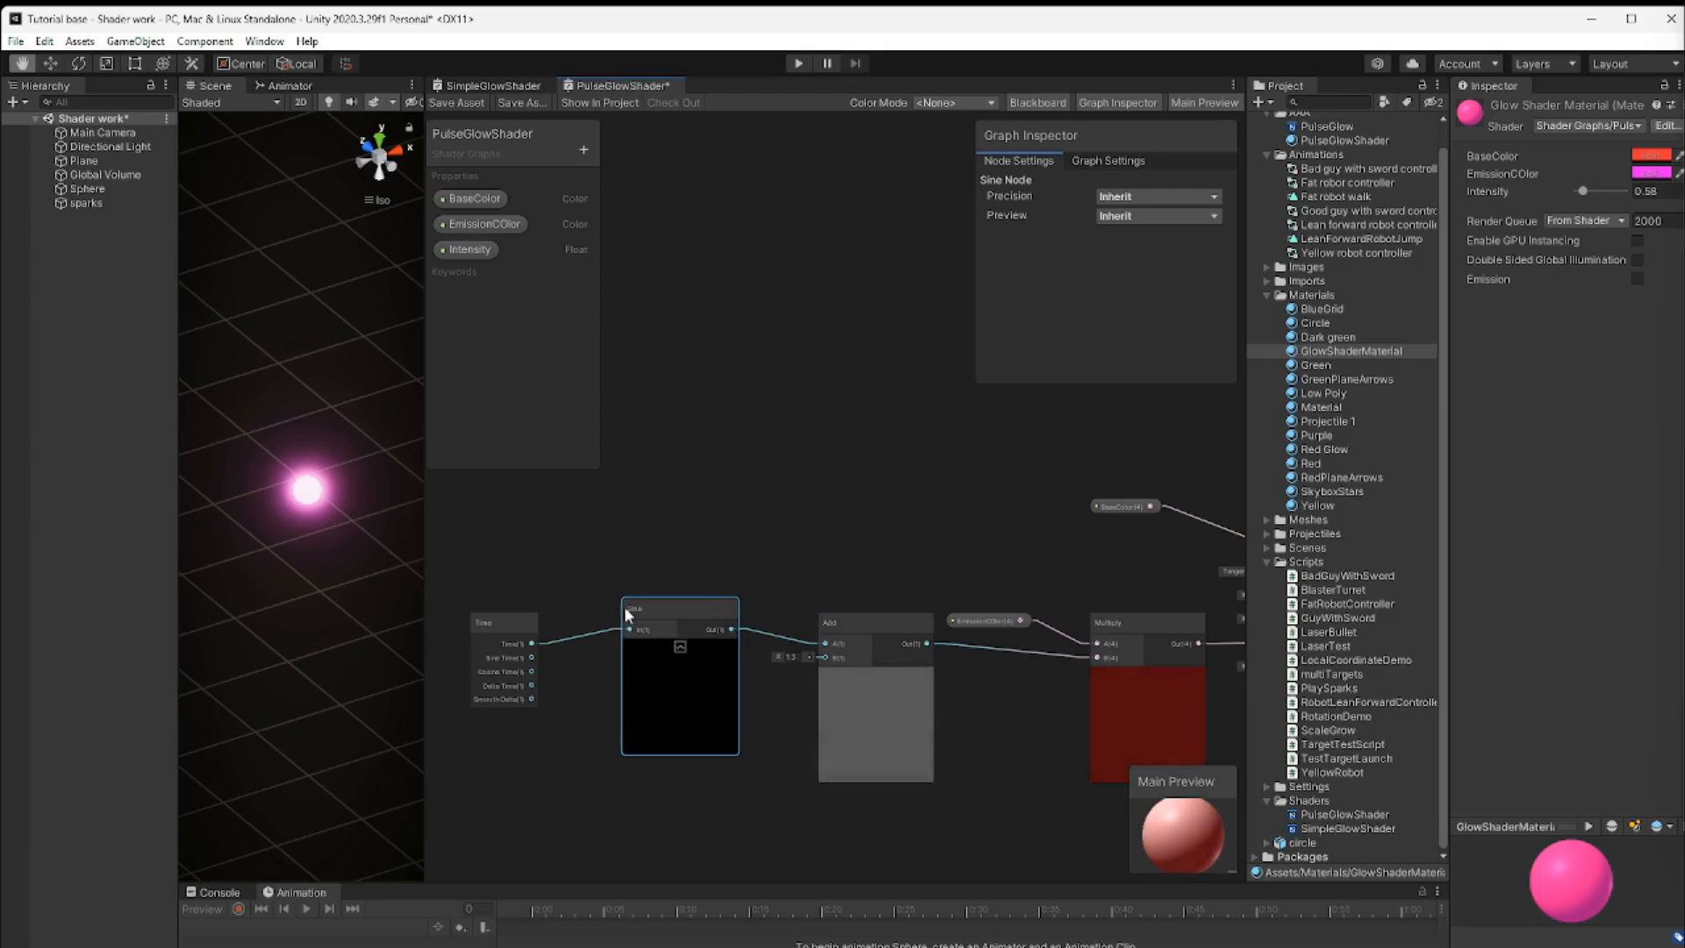
pyautogui.moveTo(493, 618); pyautogui.dragTo(542, 600)
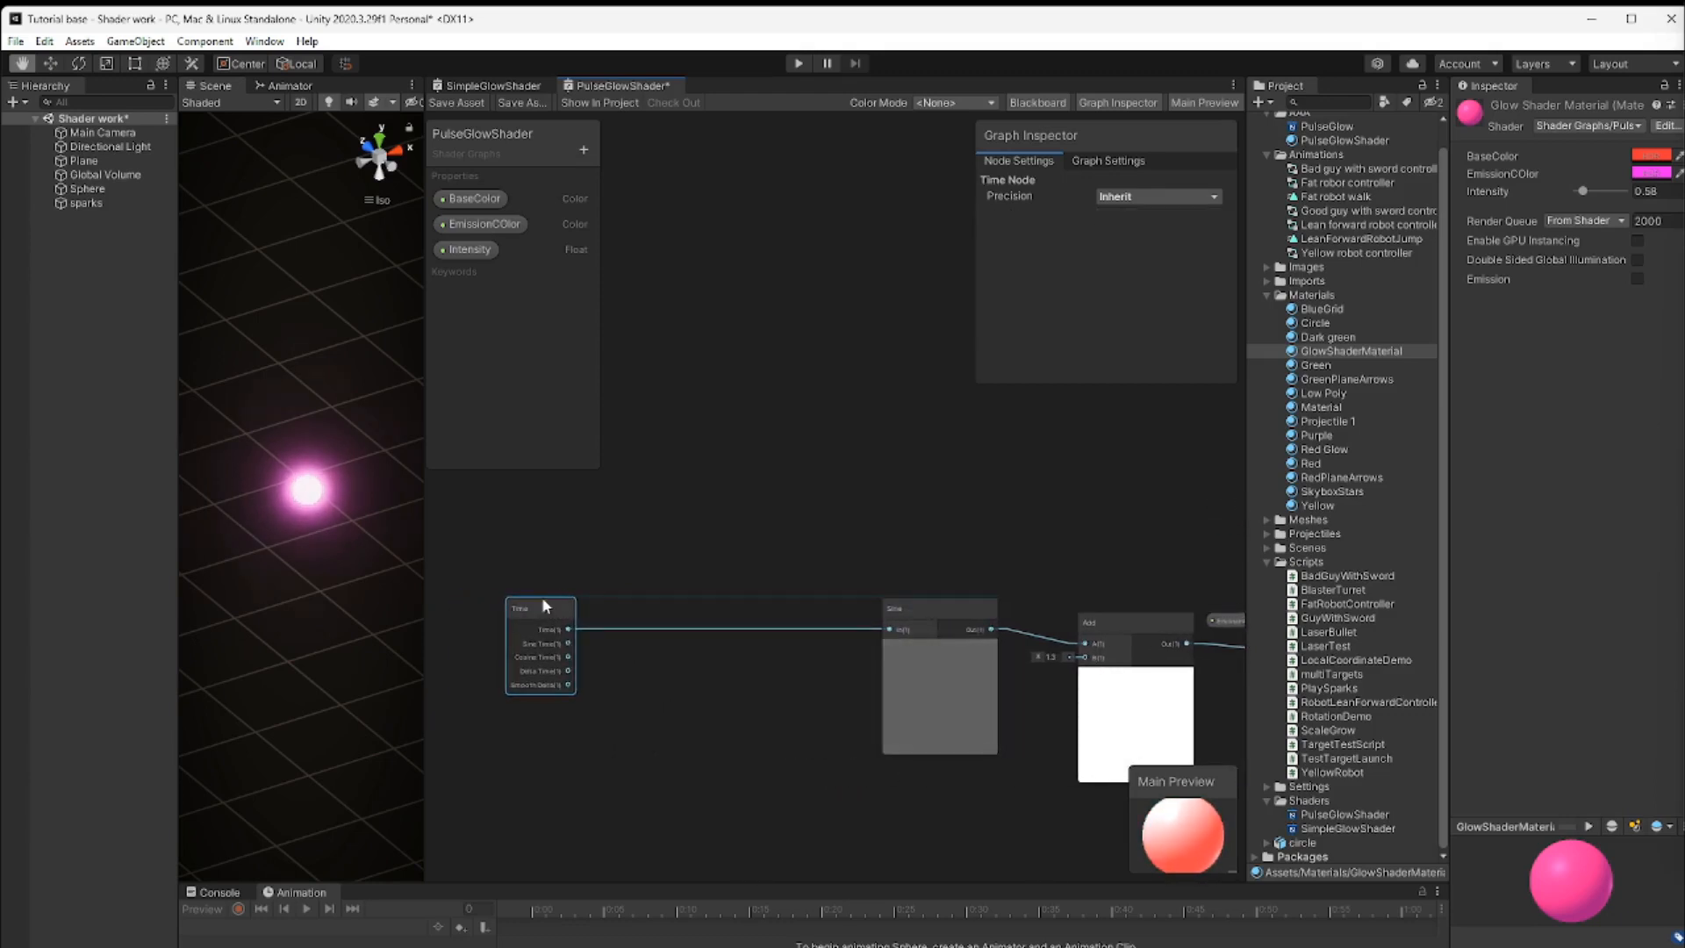
pyautogui.click(657, 624)
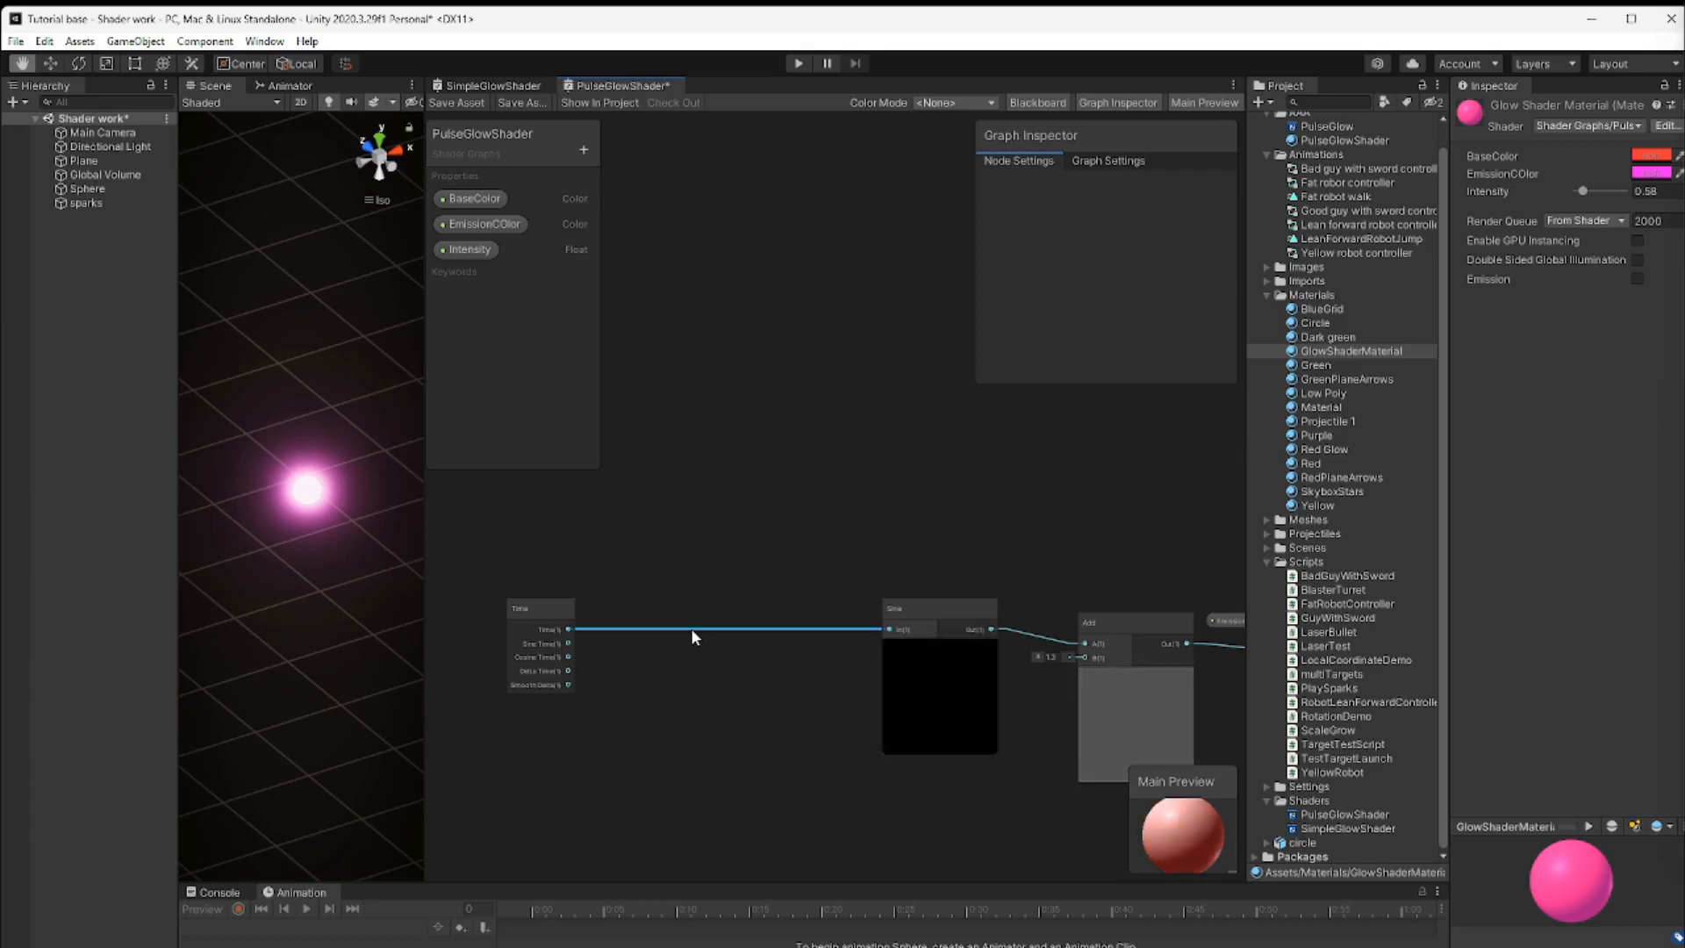
pyautogui.press('Delete')
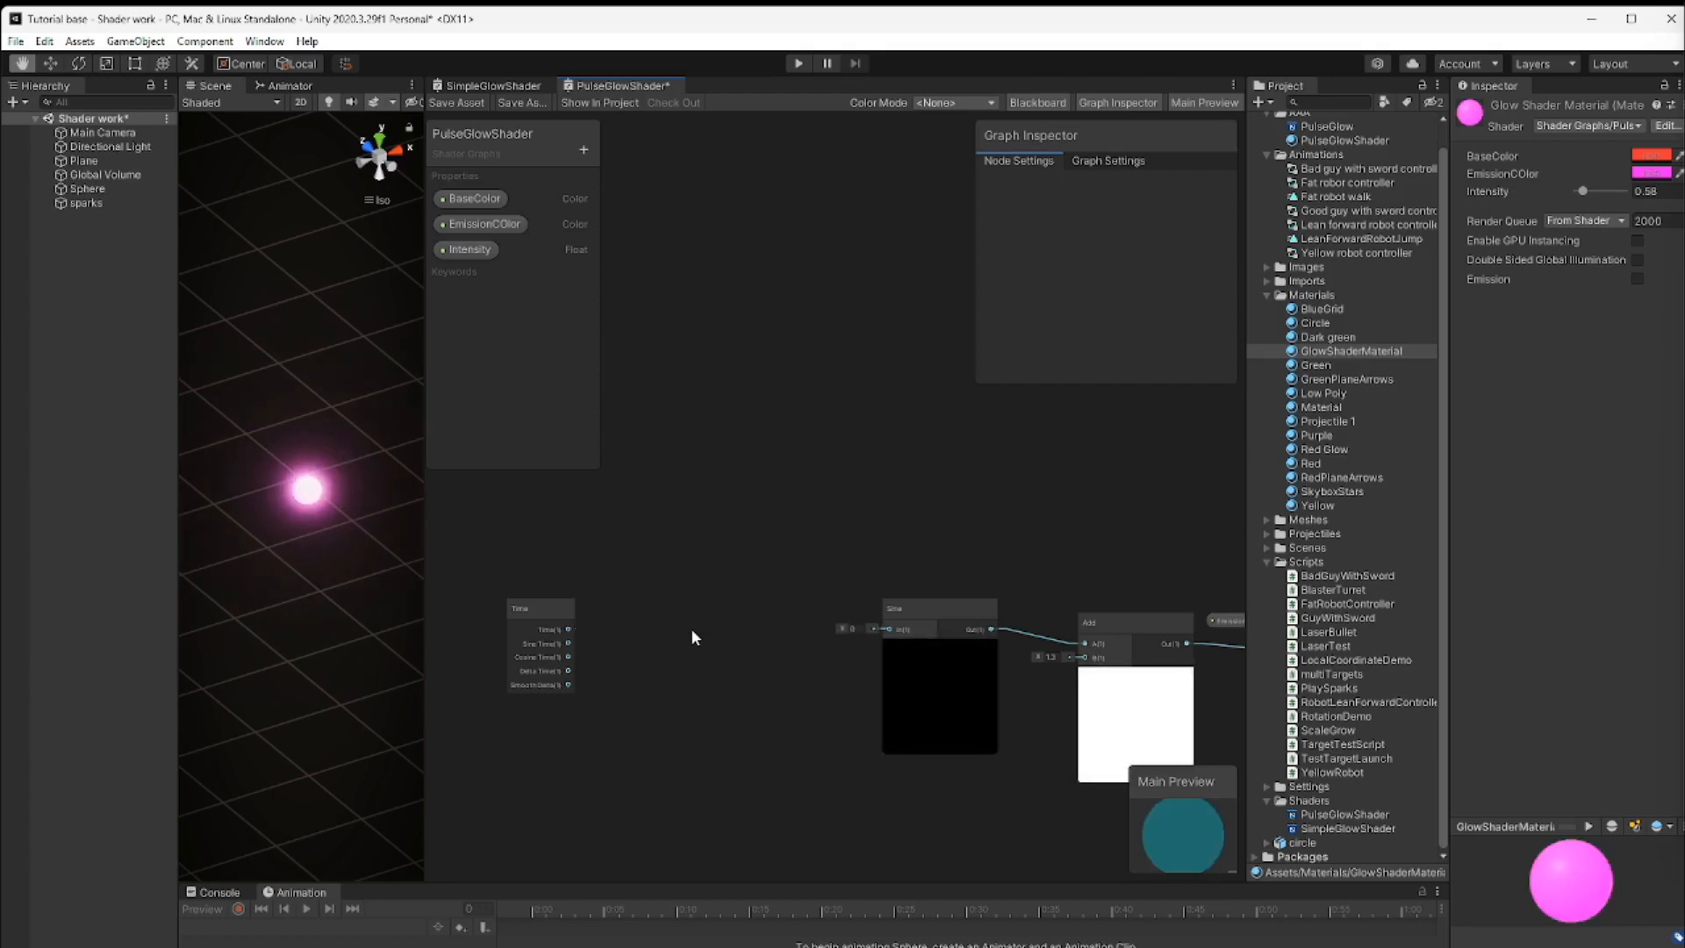
# Create a second Multiply node from the basic math nodes in the space between the Time and Sine nodes
pyautogui.rightClick(708, 660)
pyautogui.click(741, 670)
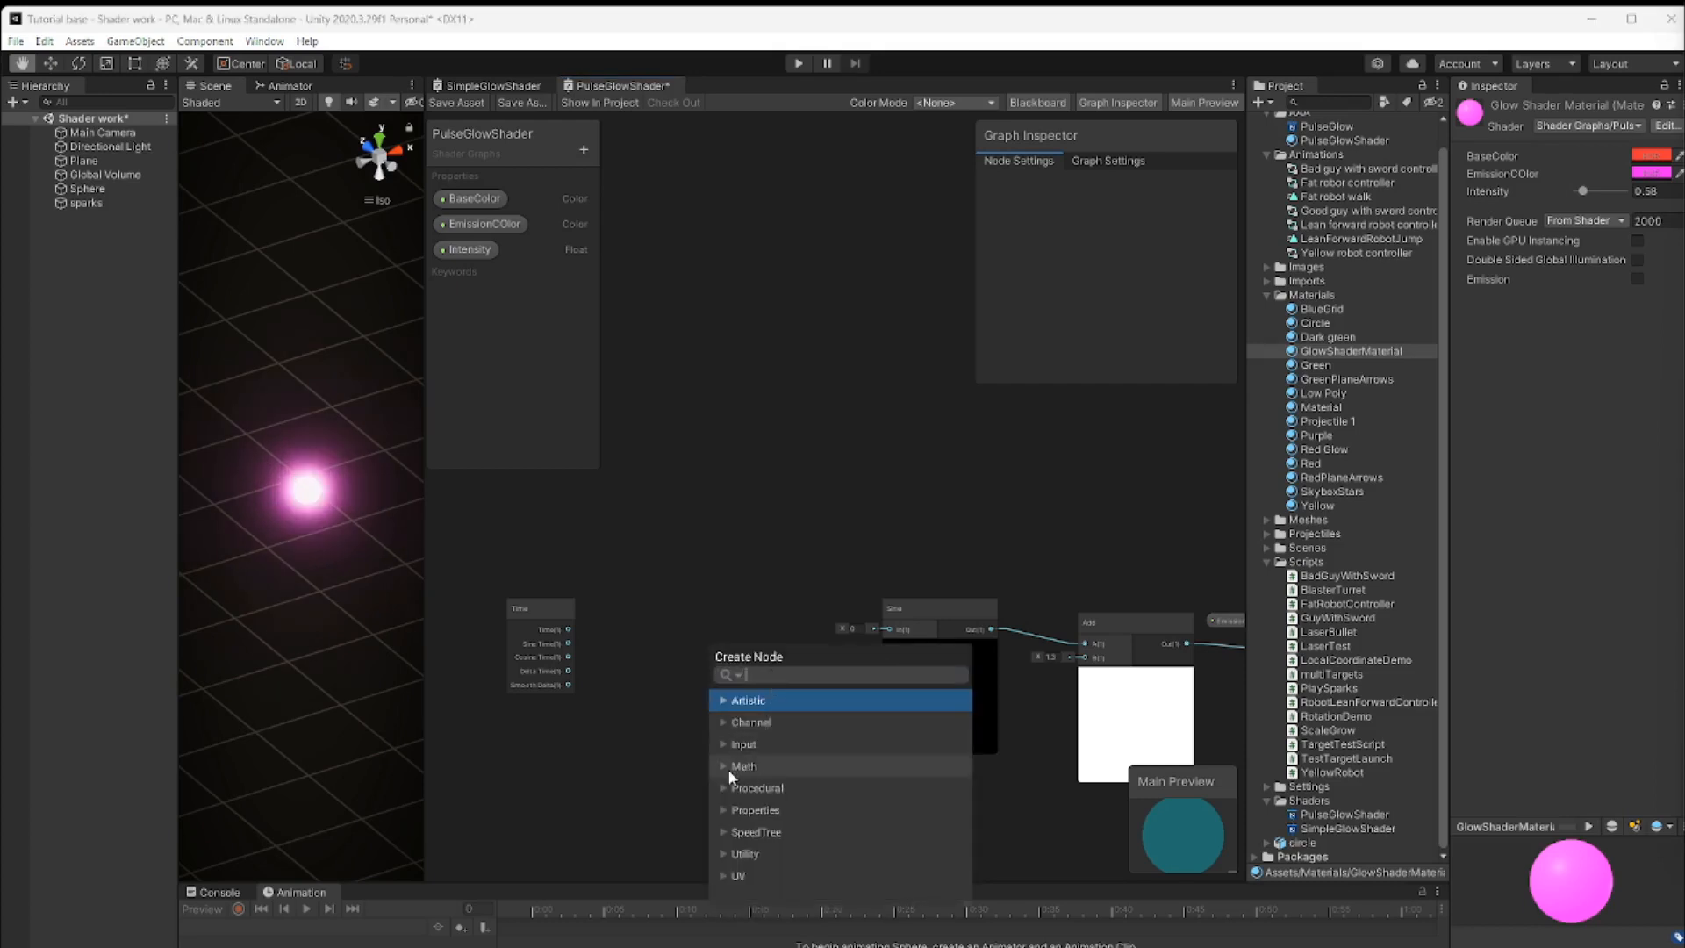
pyautogui.click(725, 765)
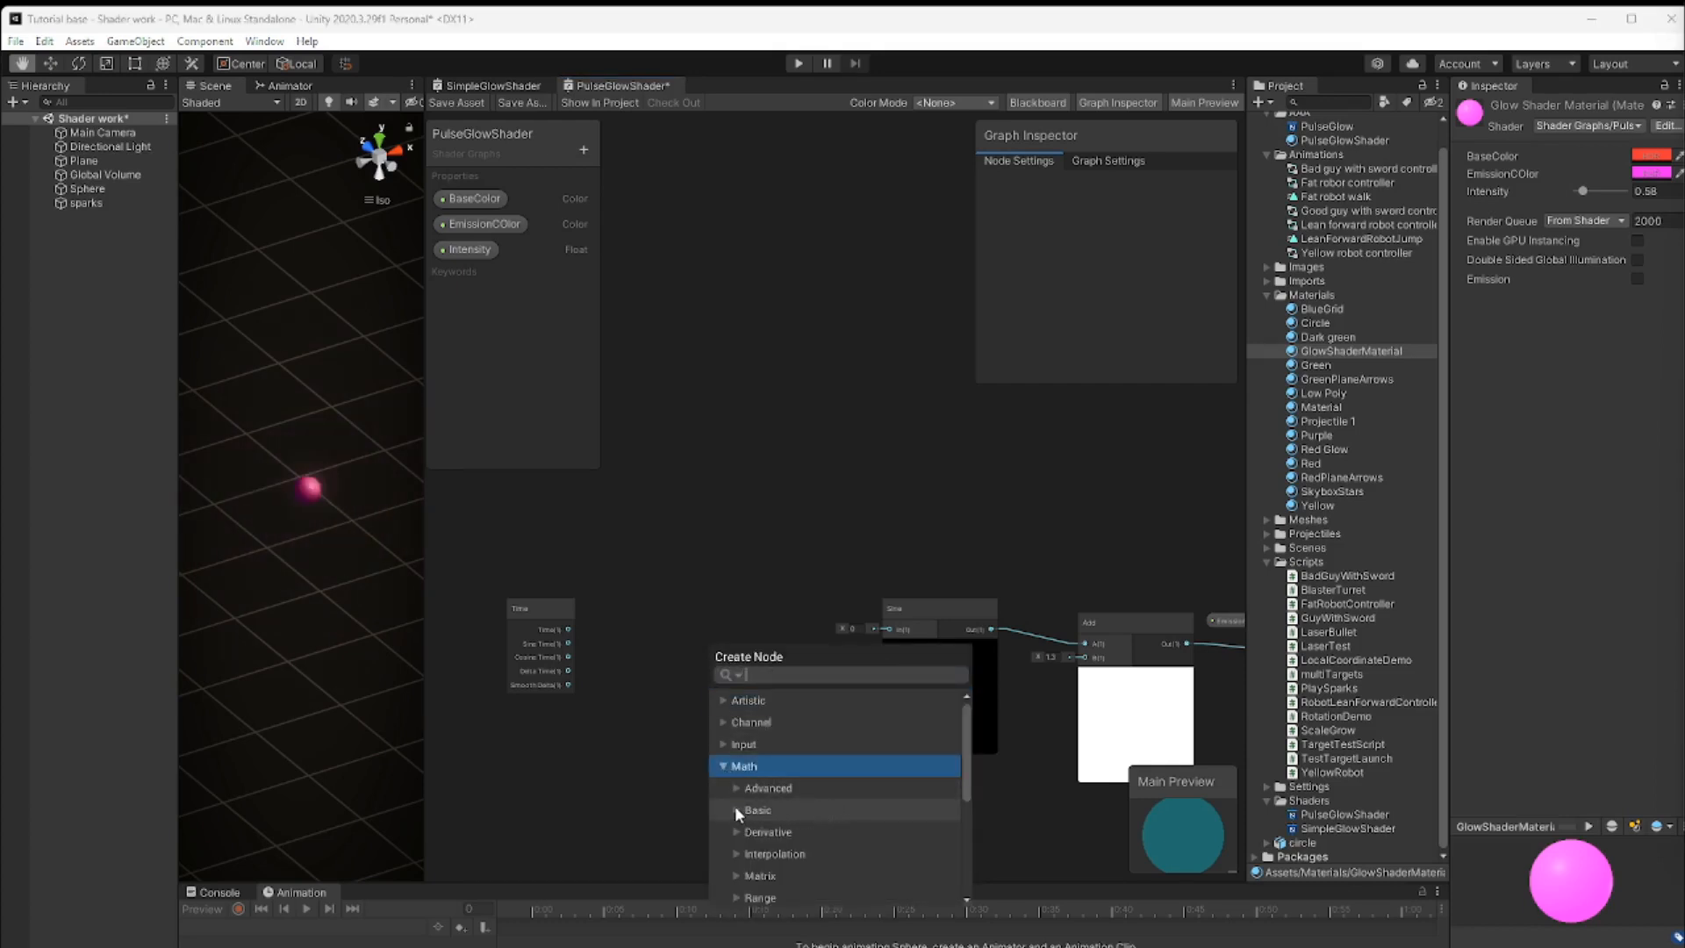
pyautogui.click(736, 808)
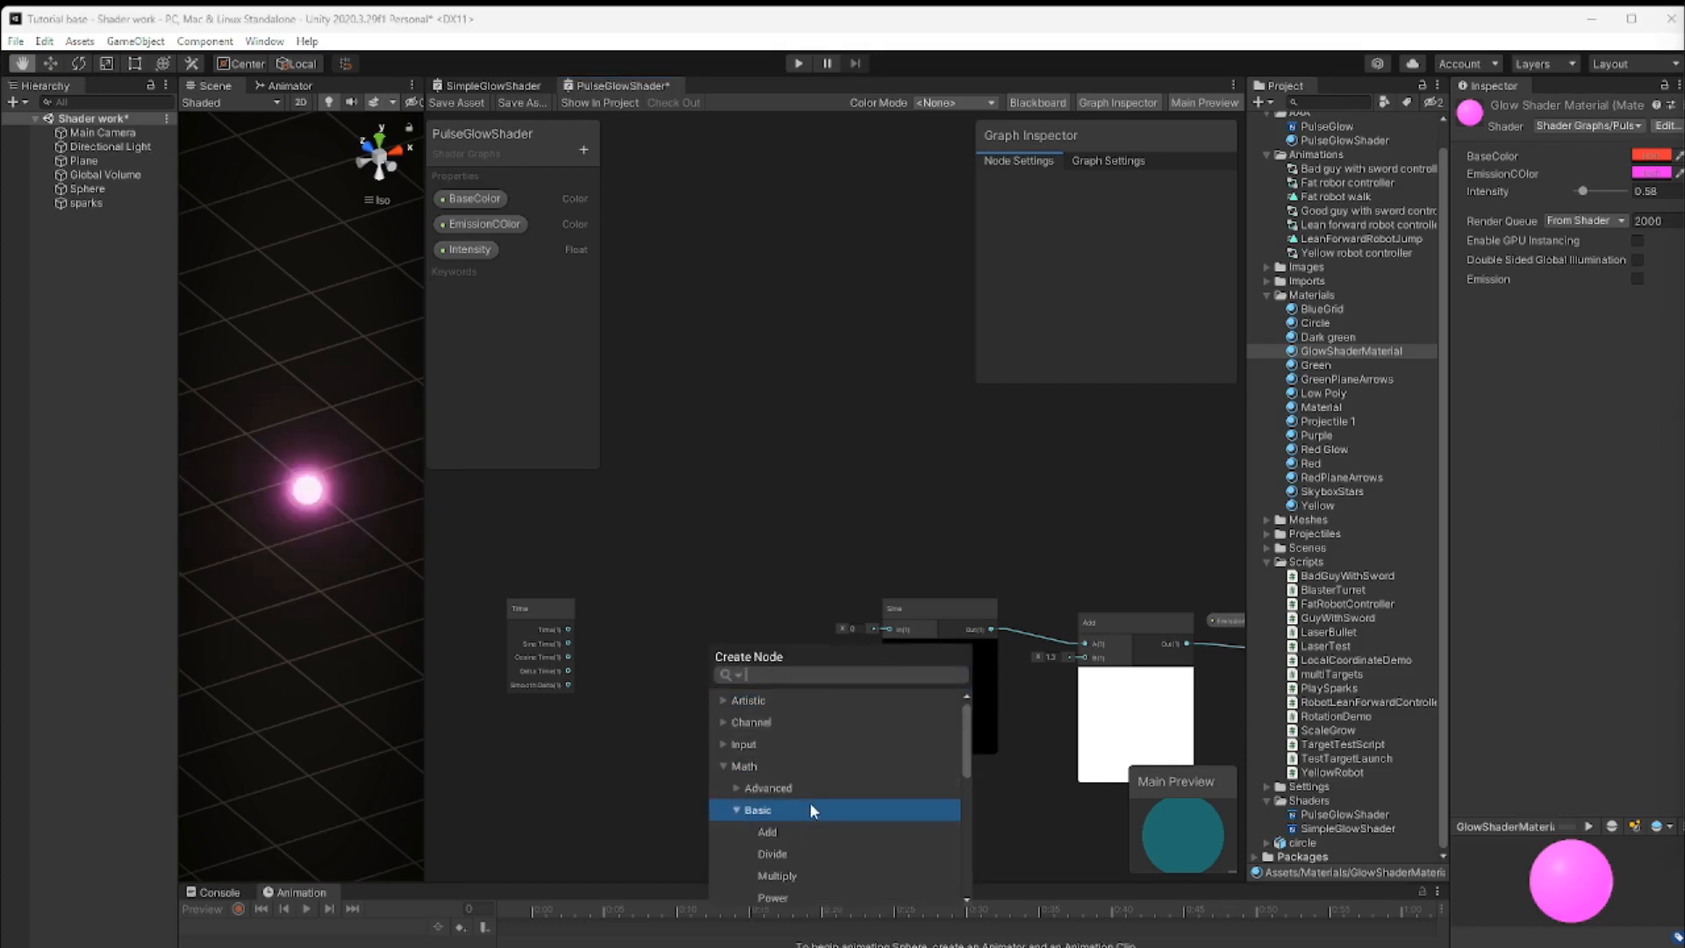
pyautogui.click(778, 876)
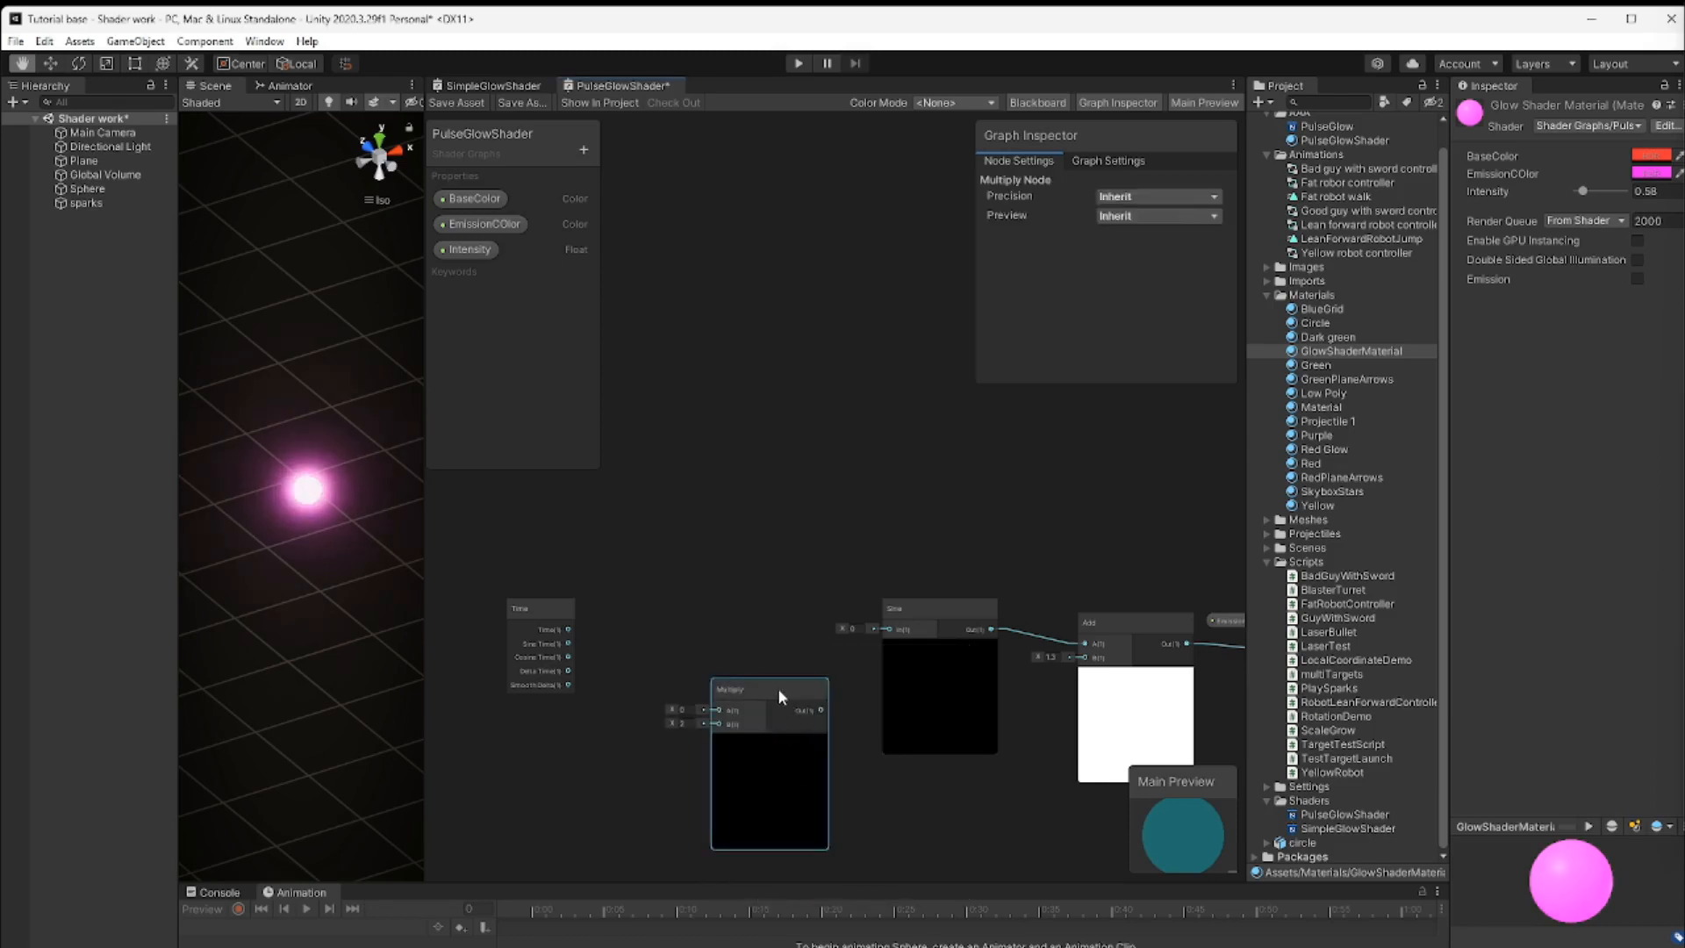
# Position the new Multiply node between Time and Sine, link Time to its A input, and link its output to Sine's input
pyautogui.moveTo(777, 688); pyautogui.dragTo(736, 567)
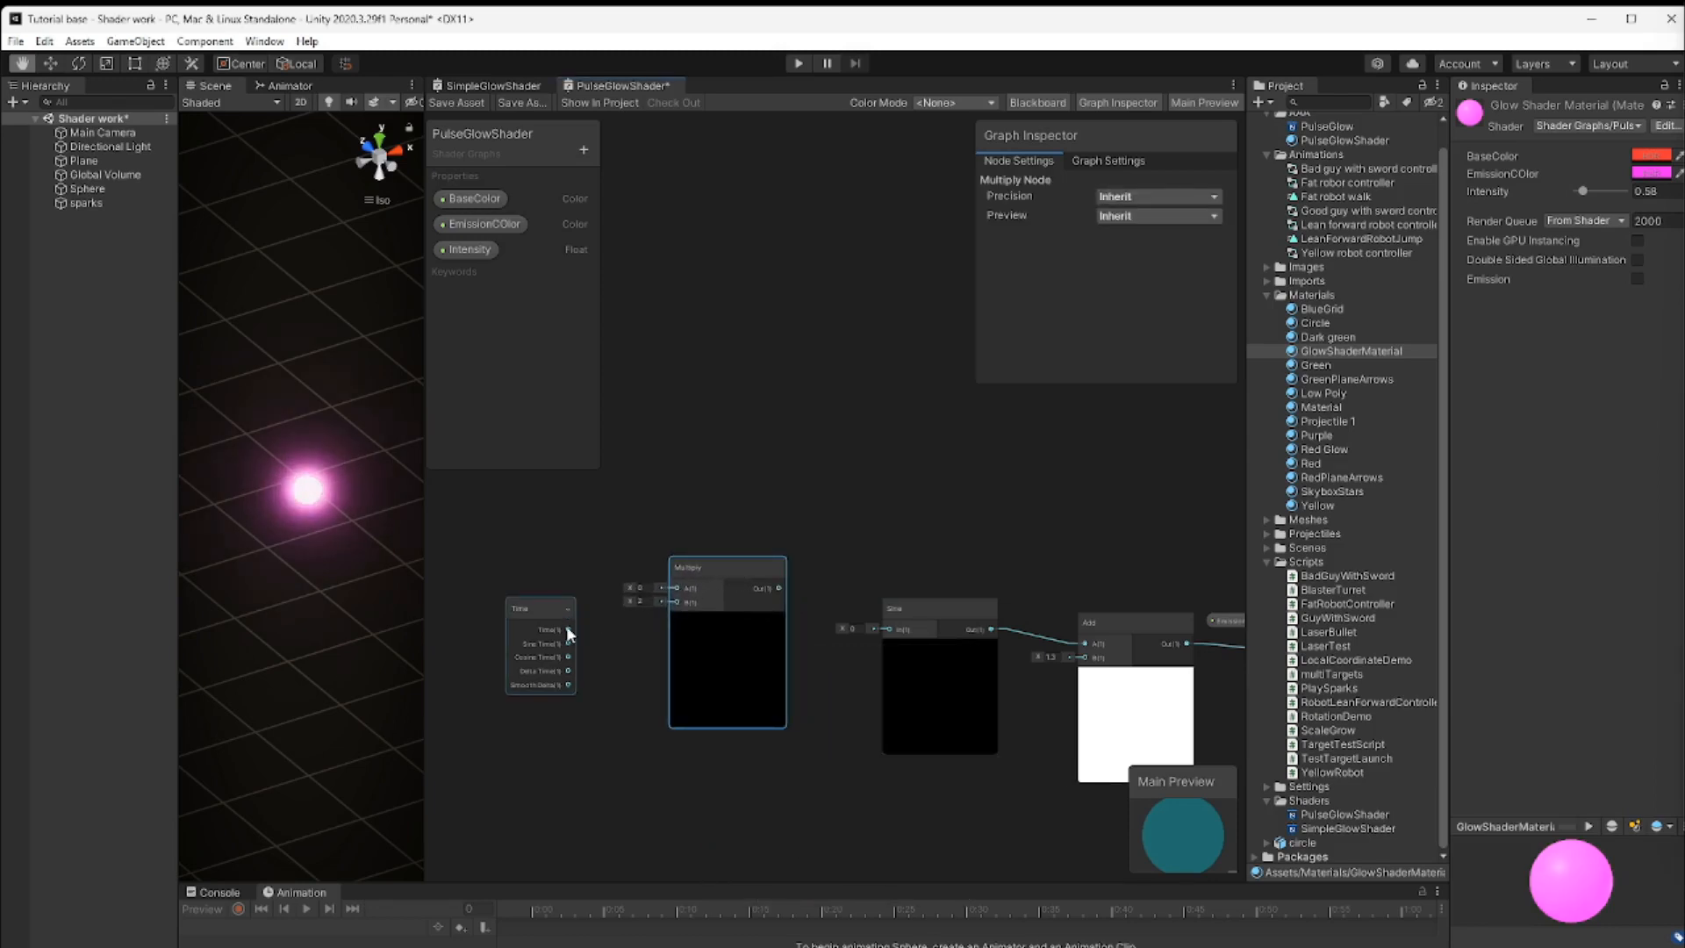
pyautogui.moveTo(568, 629); pyautogui.dragTo(735, 597)
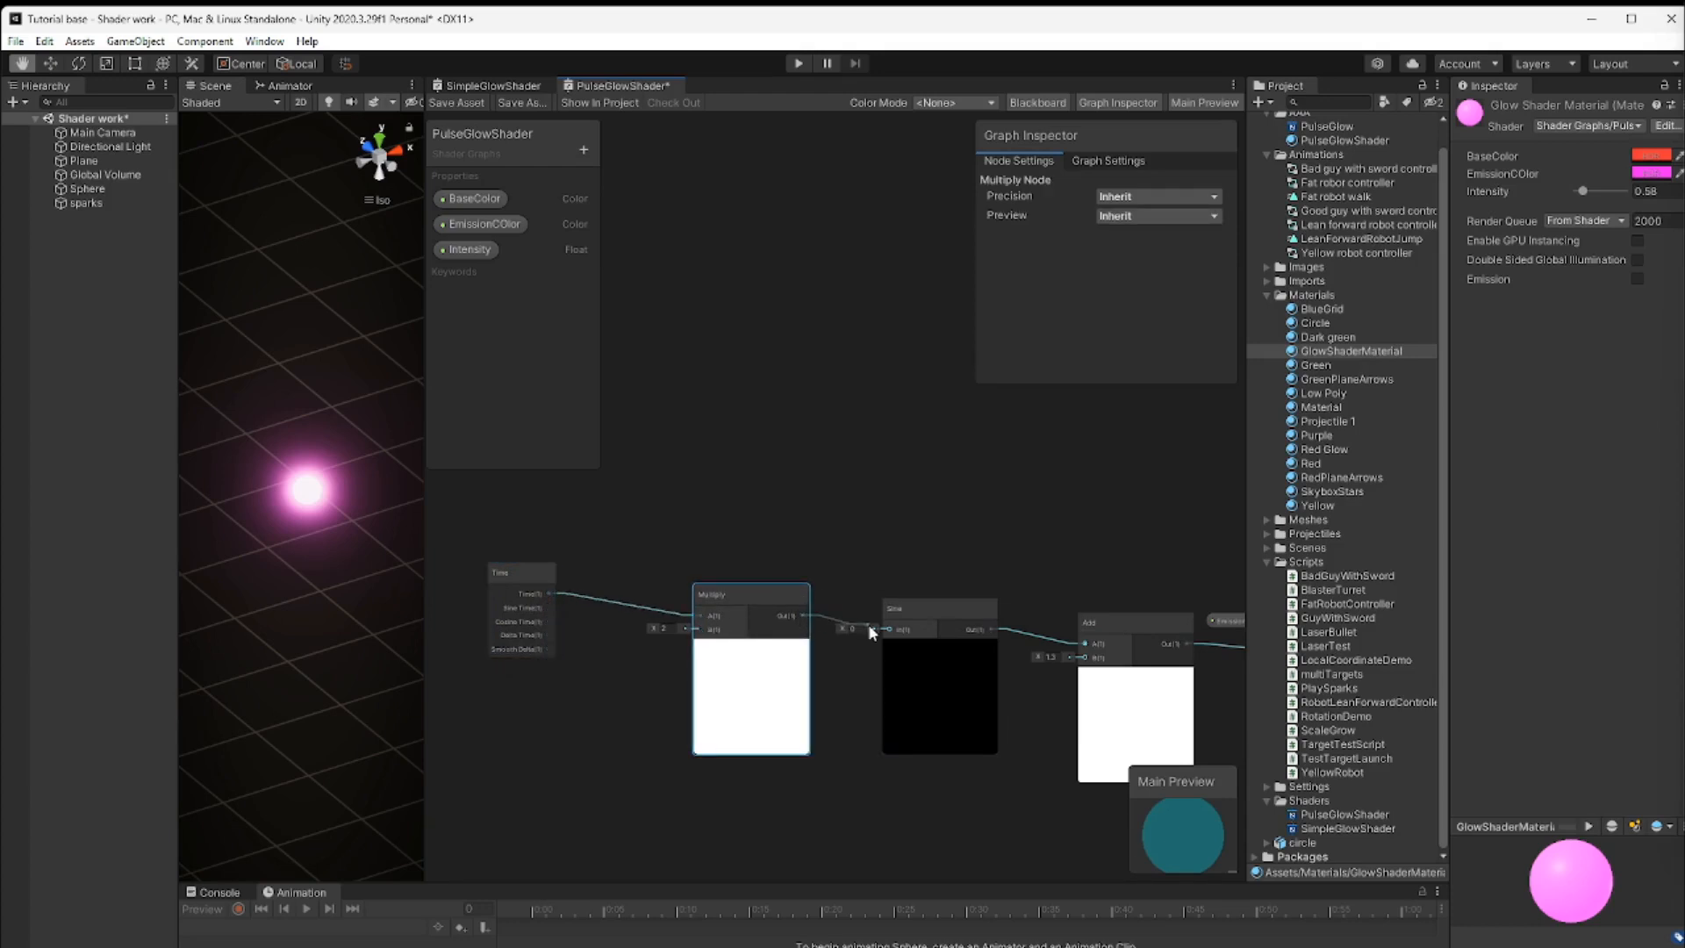
pyautogui.moveTo(870, 627); pyautogui.dragTo(890, 628)
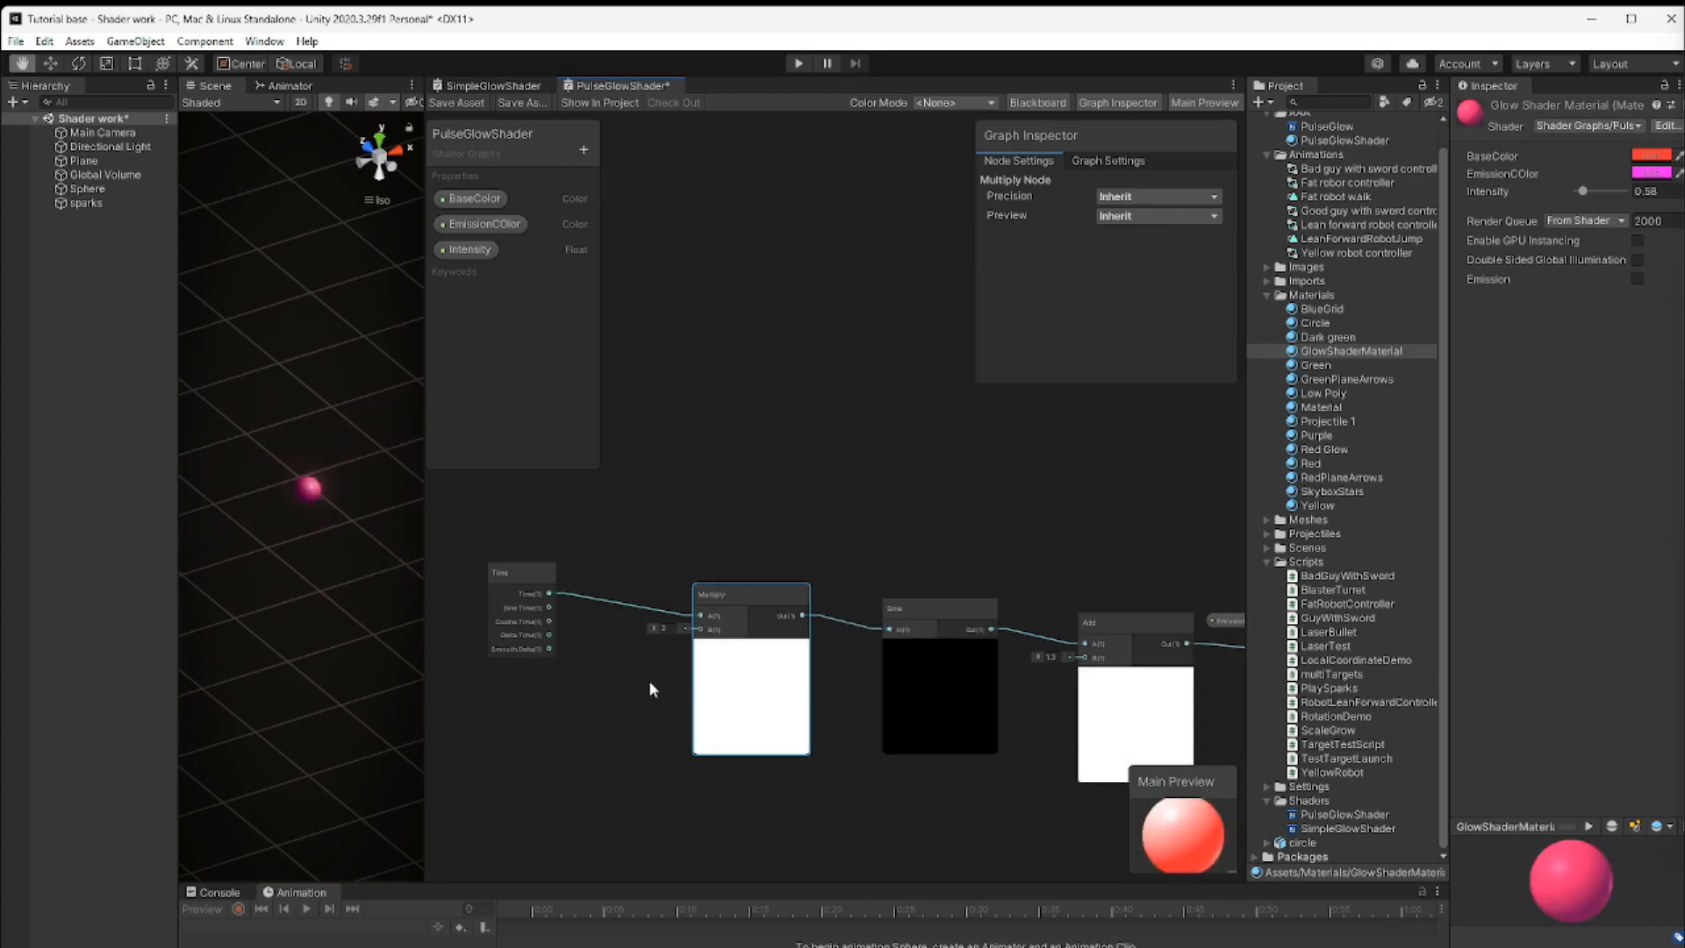
# Add a Float property named PulseSpeed to the graph and delete the Intensity property
pyautogui.click(583, 151)
pyautogui.click(624, 164)
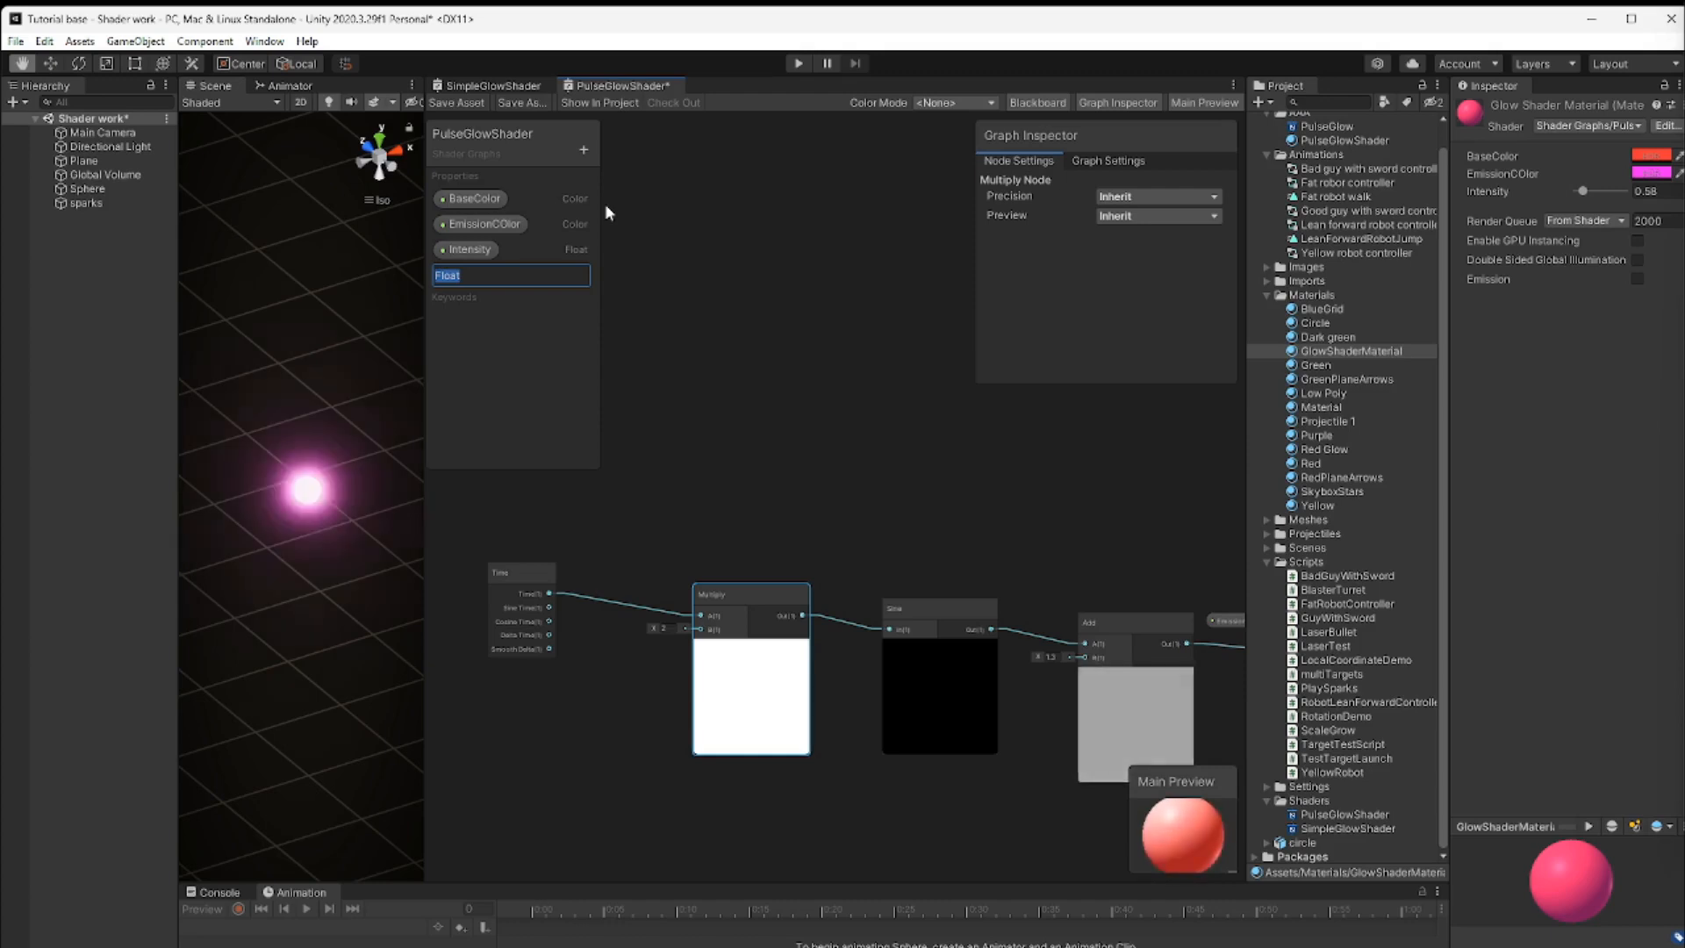
pyautogui.write('PulseSpeed')
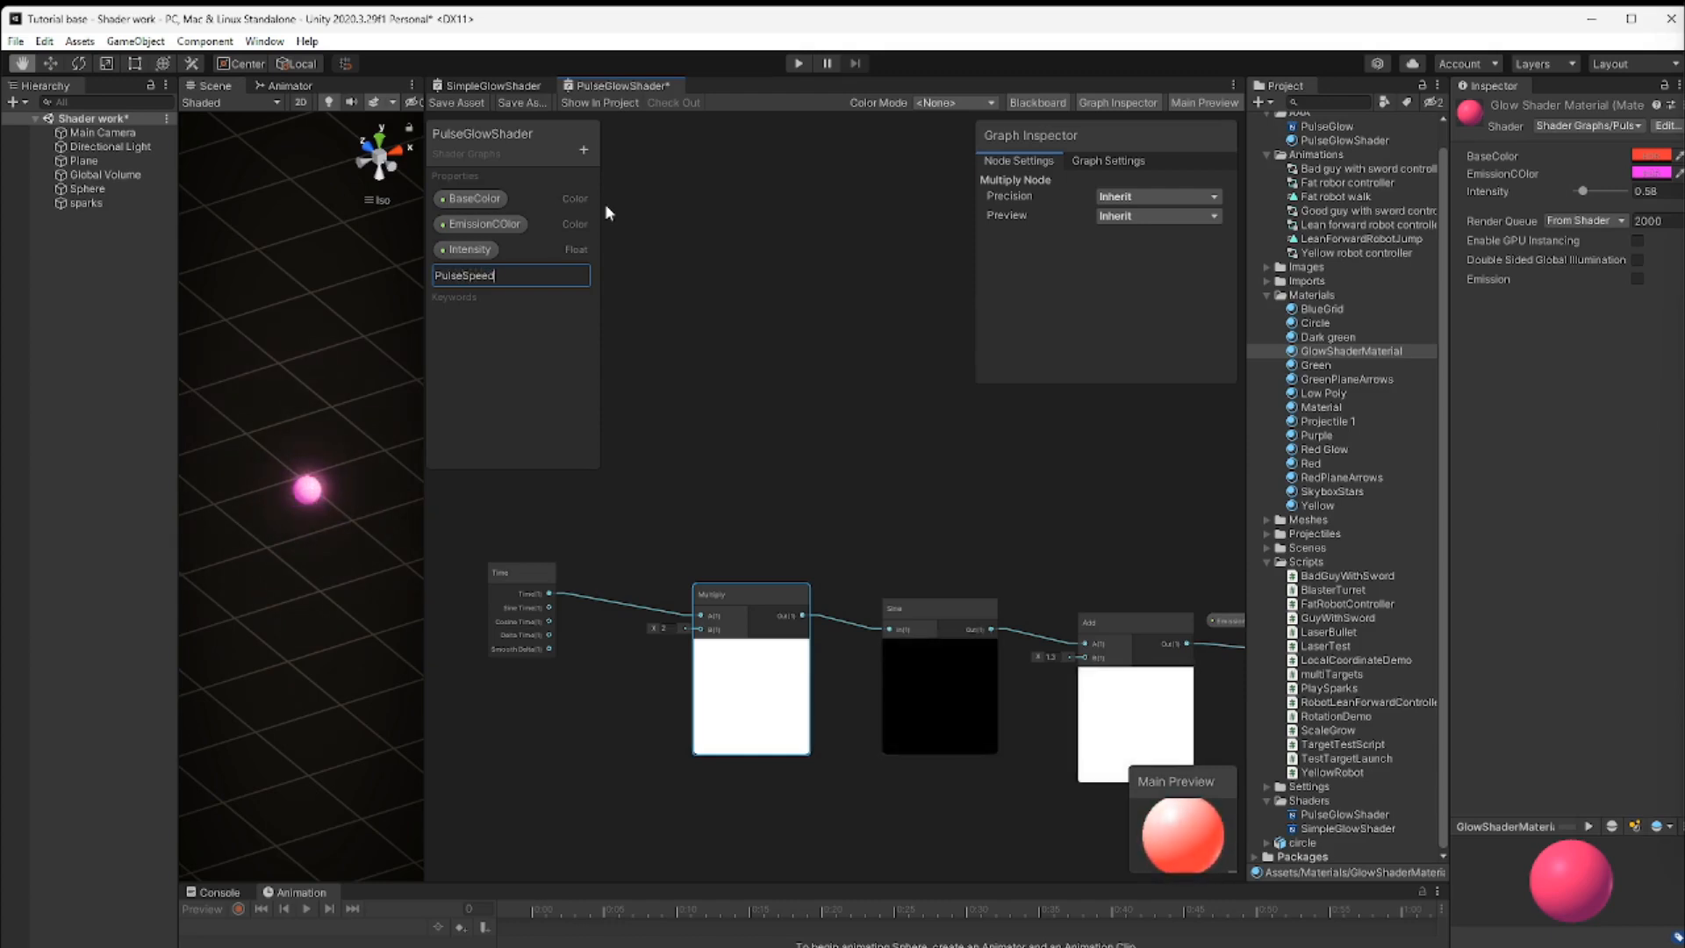
pyautogui.press('Return')
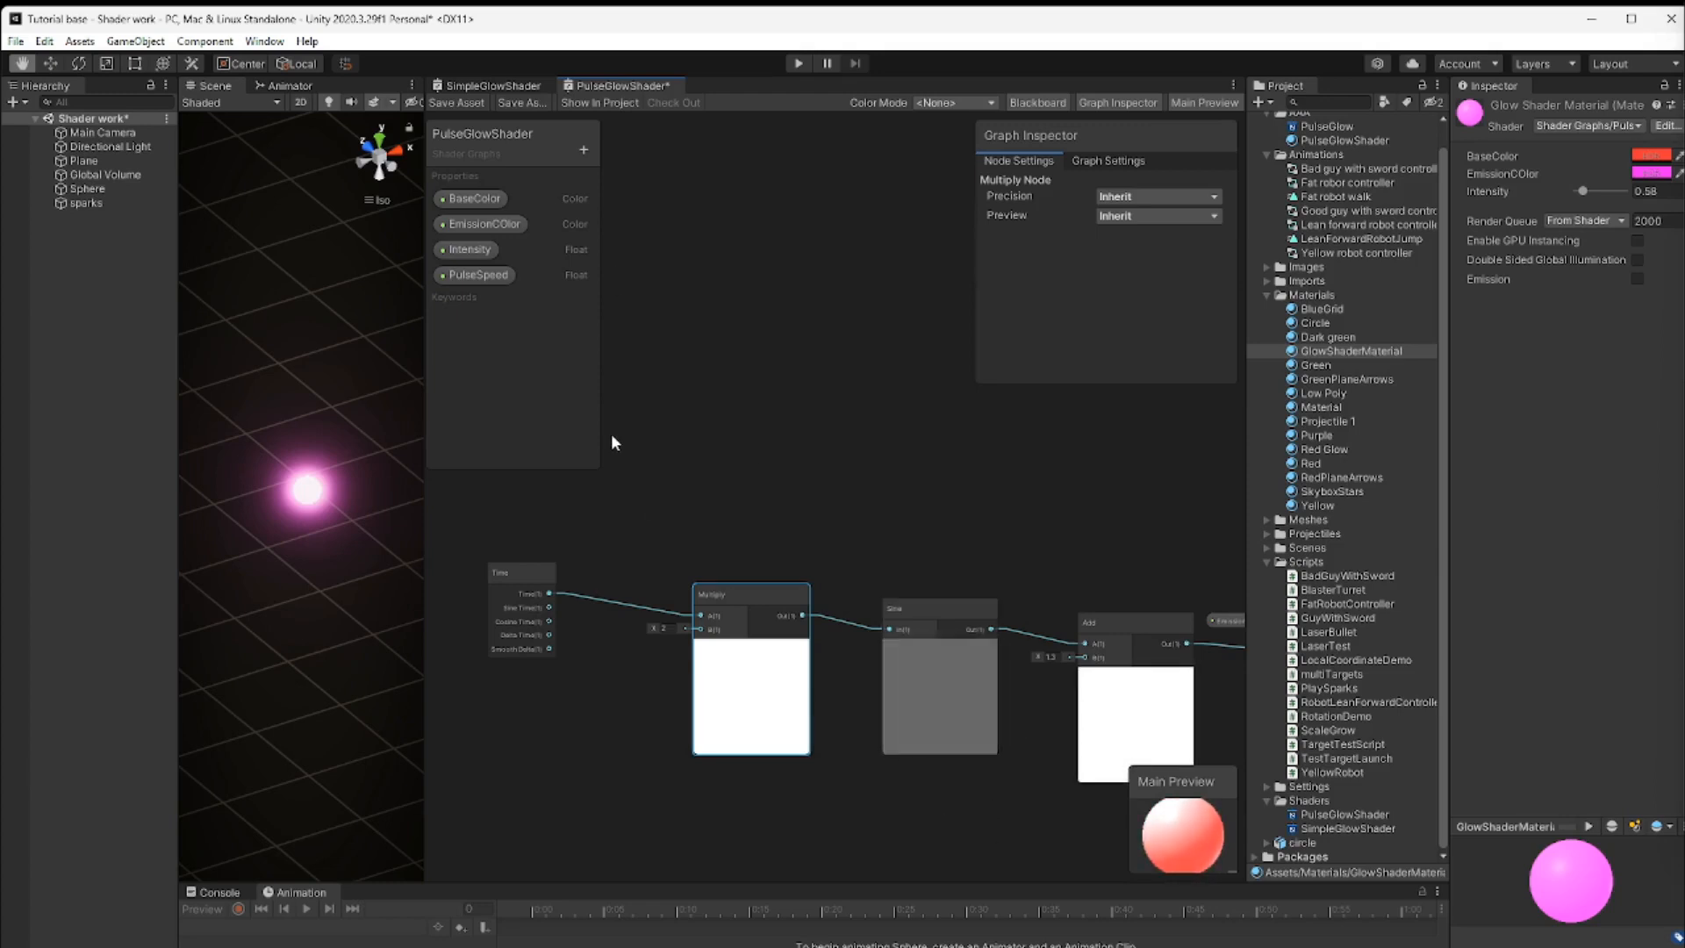
pyautogui.rightClick(489, 253)
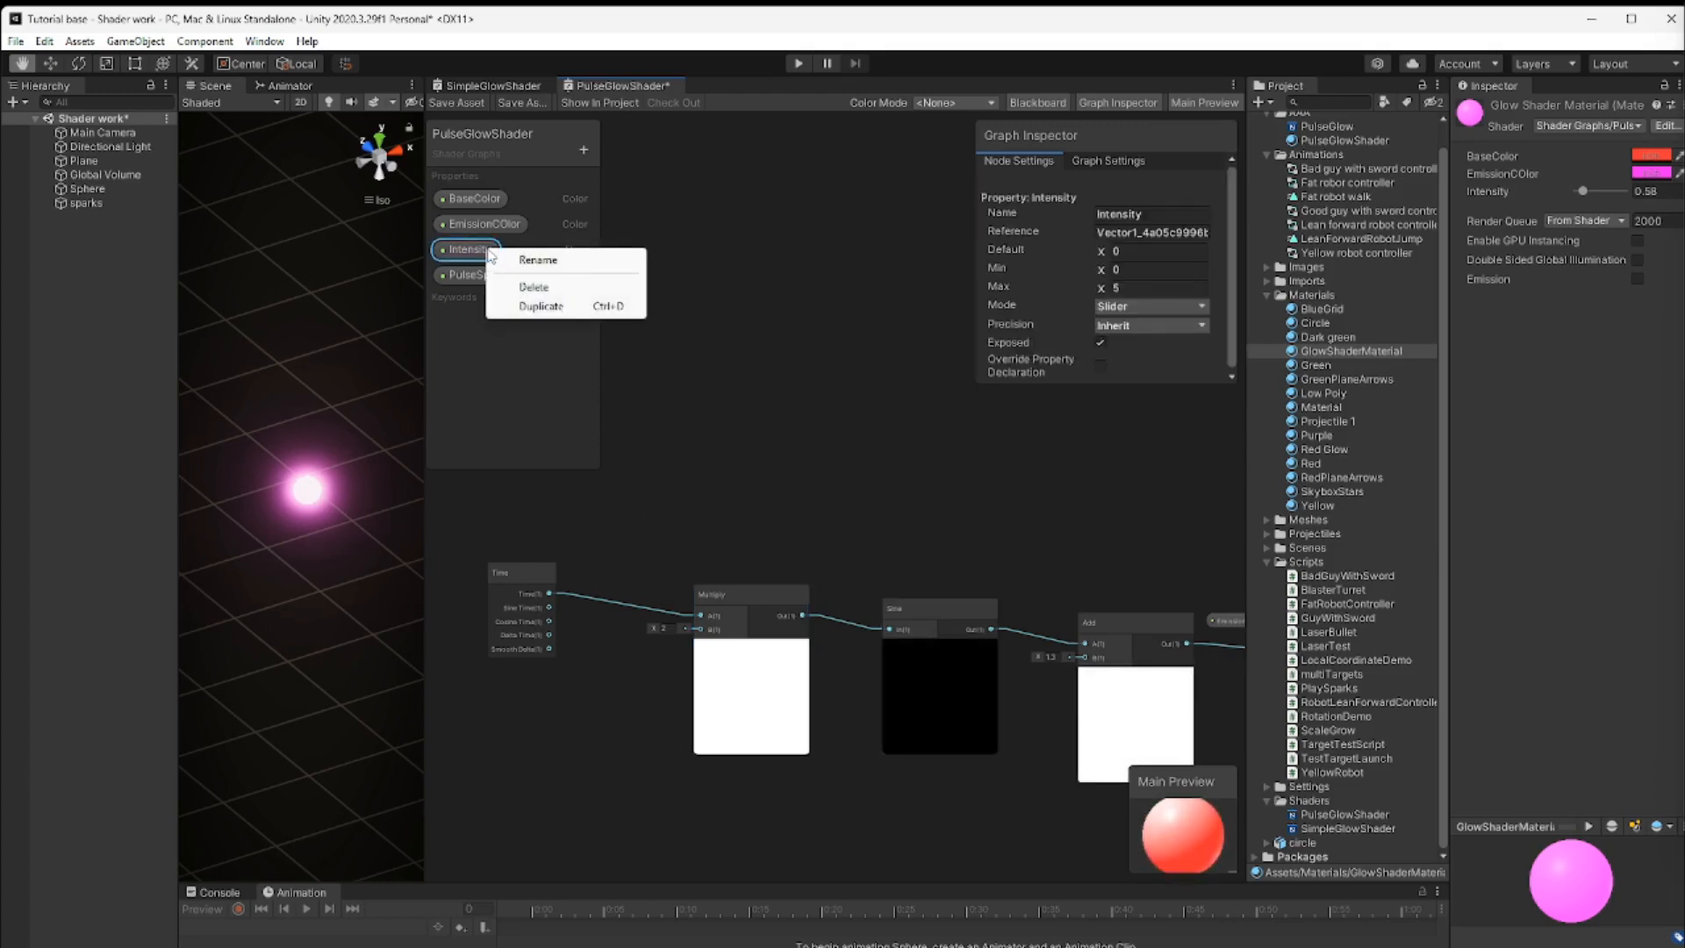
pyautogui.click(536, 287)
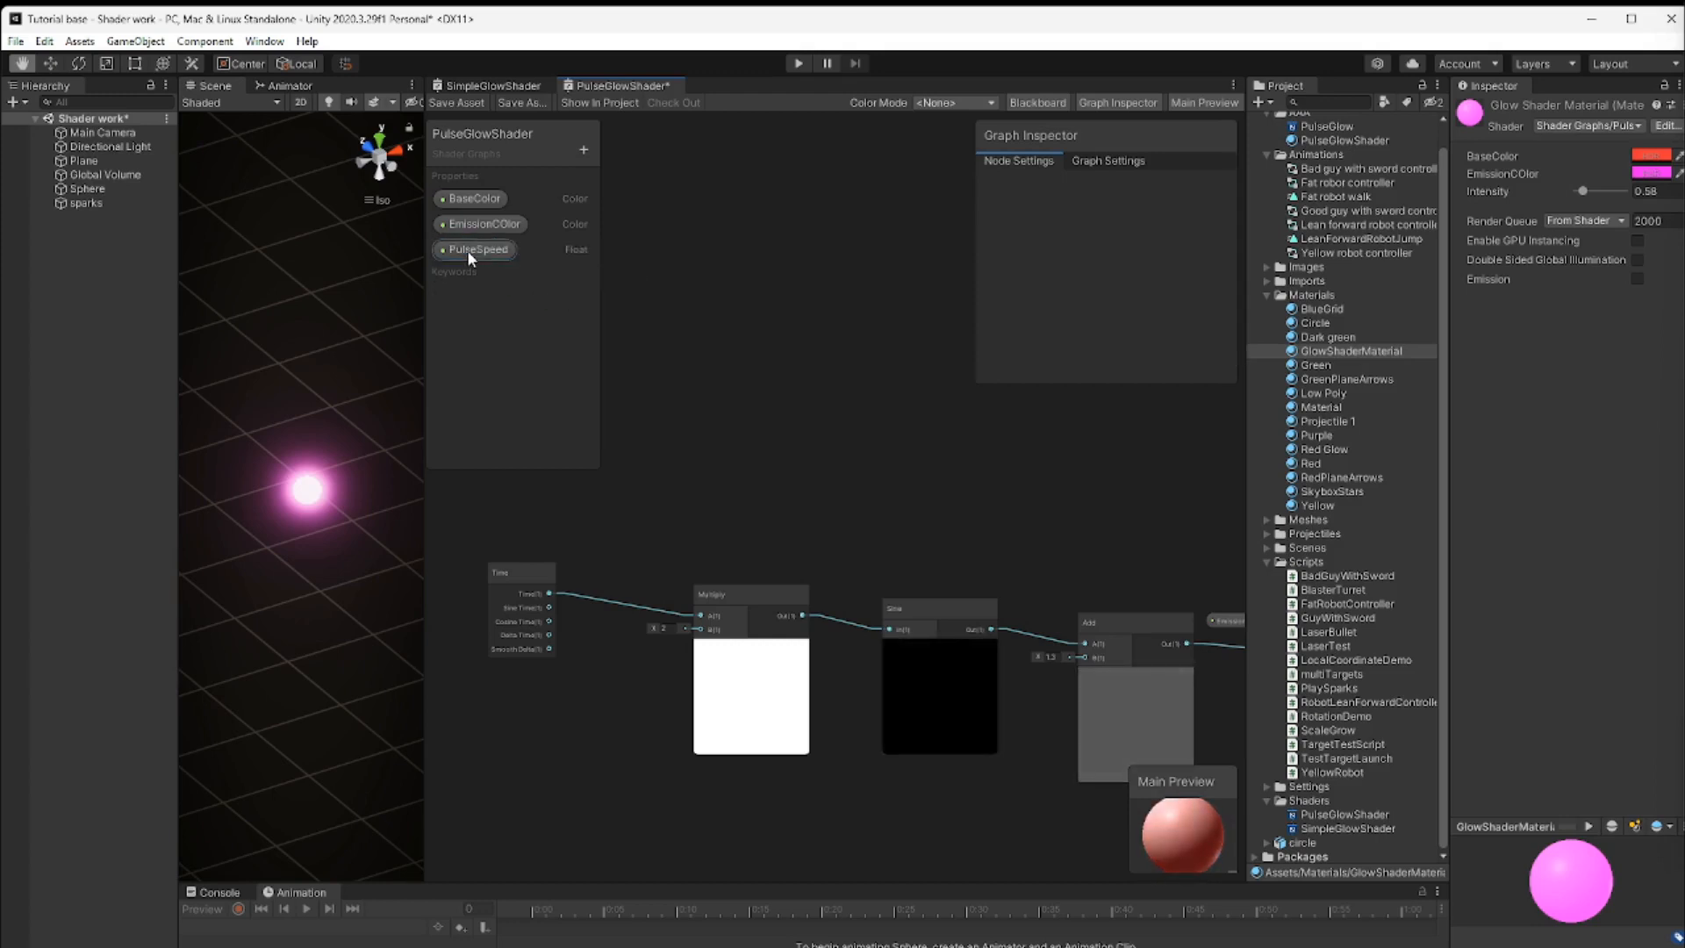
# Place a PulseSpeed node below Time, set its default value to 1, and connect it to the new Multiply node's B input
pyautogui.moveTo(478, 250); pyautogui.dragTo(543, 735)
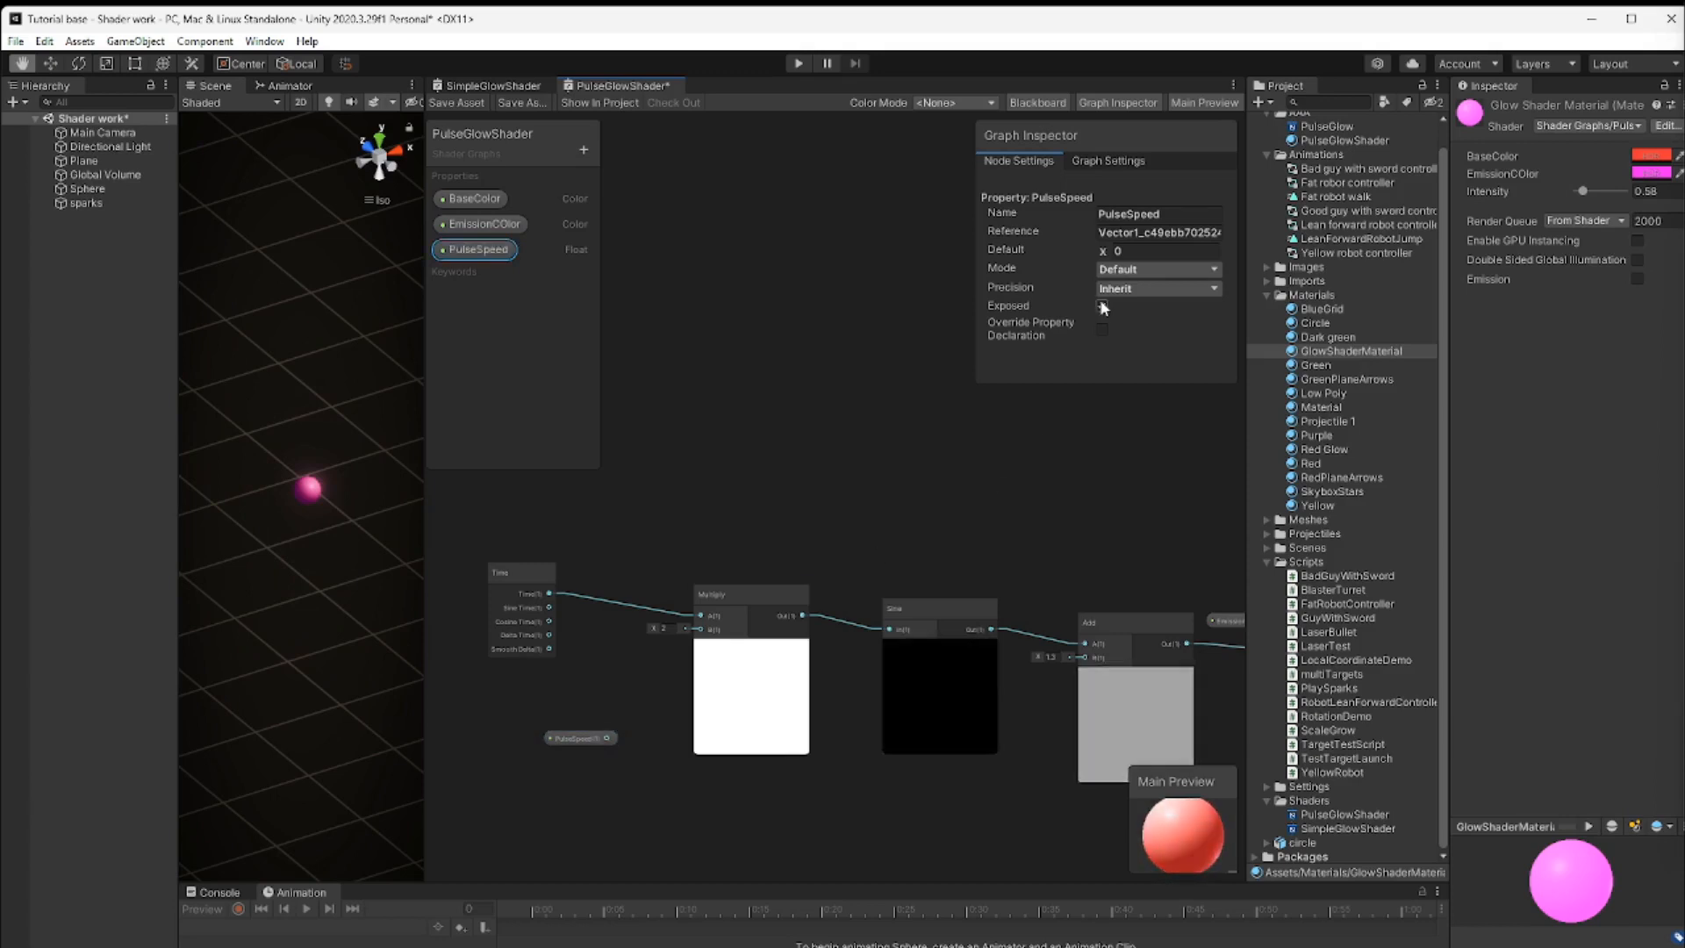
pyautogui.click(1141, 251)
pyautogui.write('1')
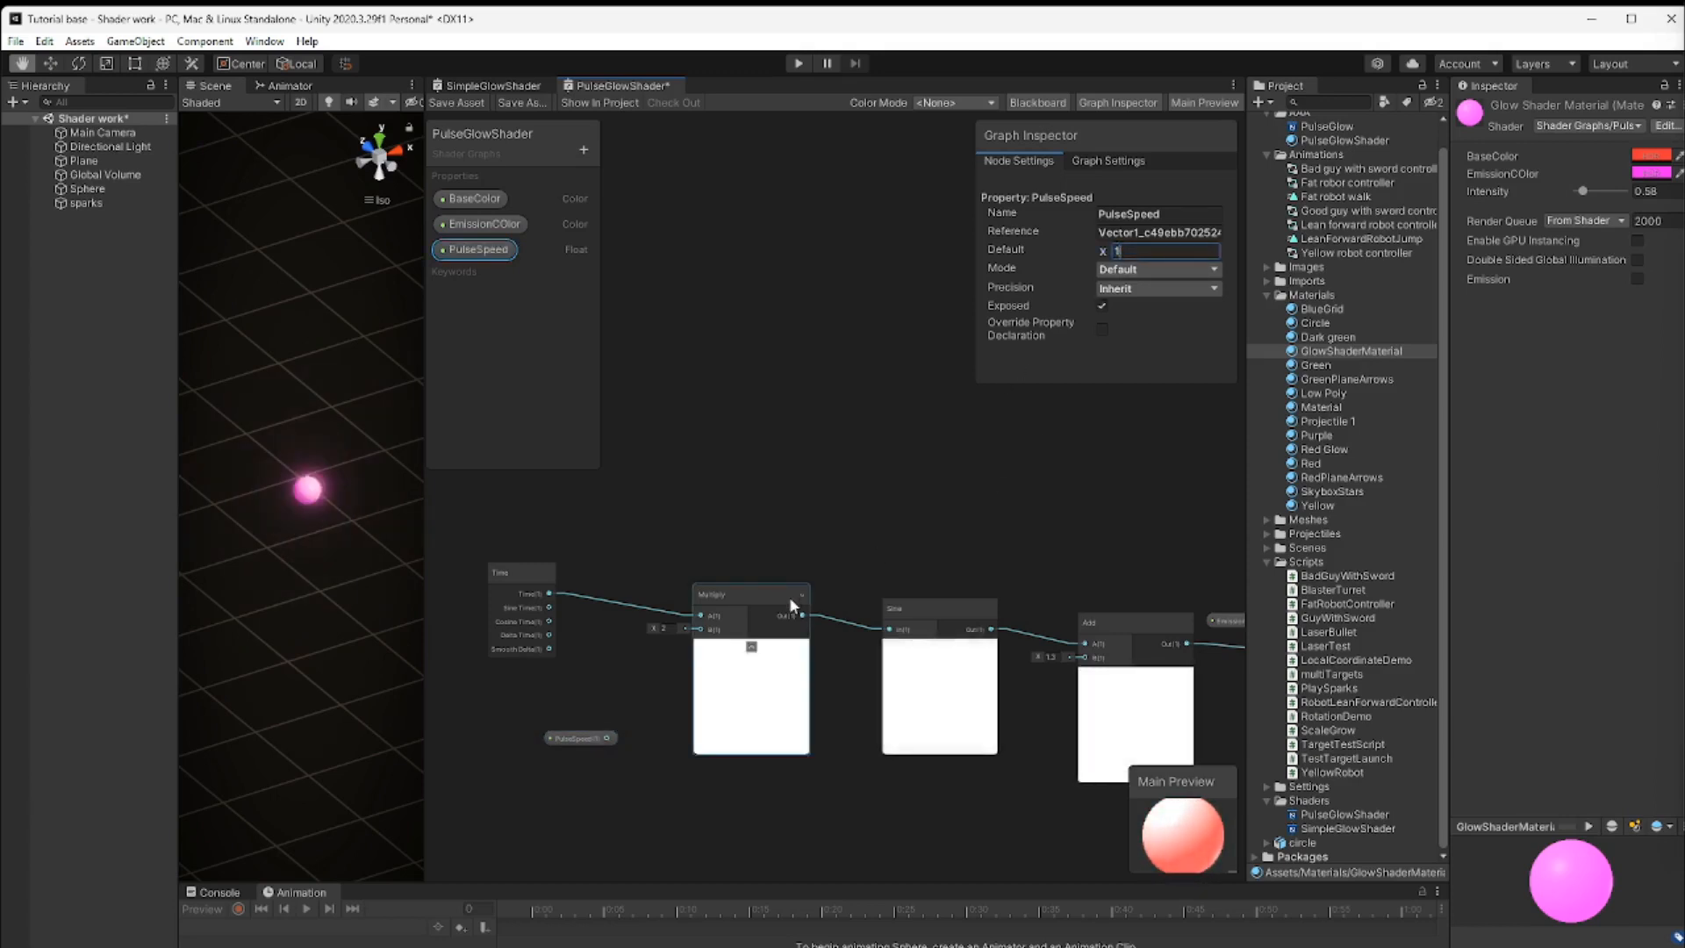
pyautogui.moveTo(607, 738); pyautogui.dragTo(699, 631)
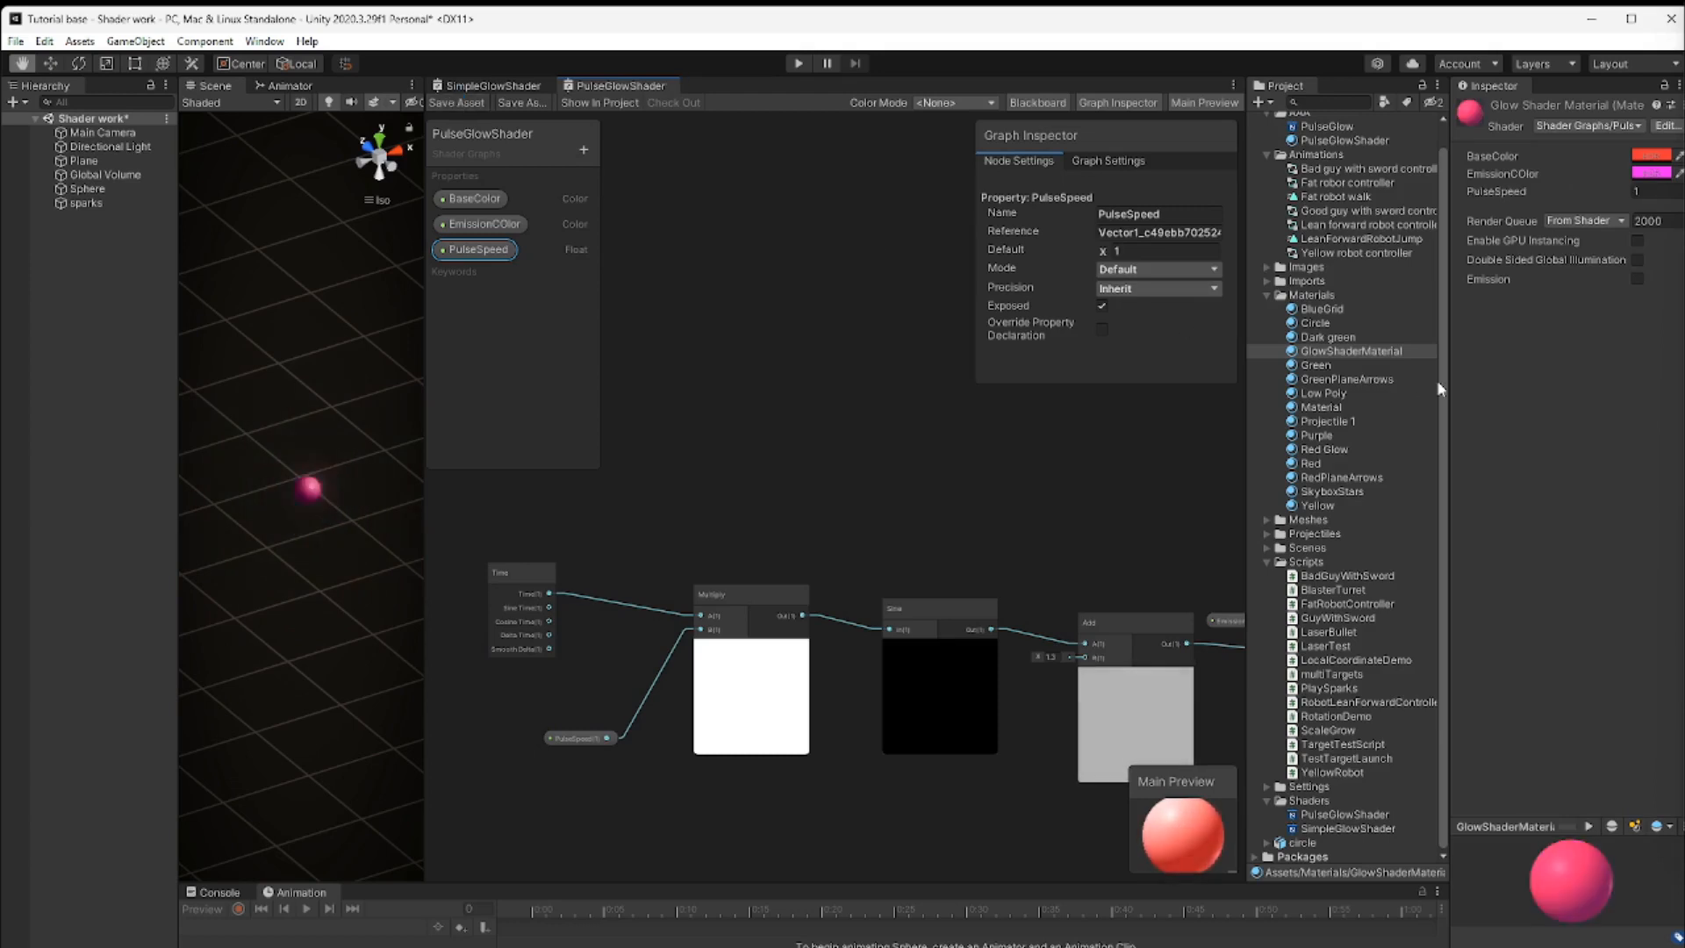
# Change the PulseSpeed property to Slider mode with a minimum of 0.5 and a maximum of 10, and save the asset
pyautogui.click(1378, 350)
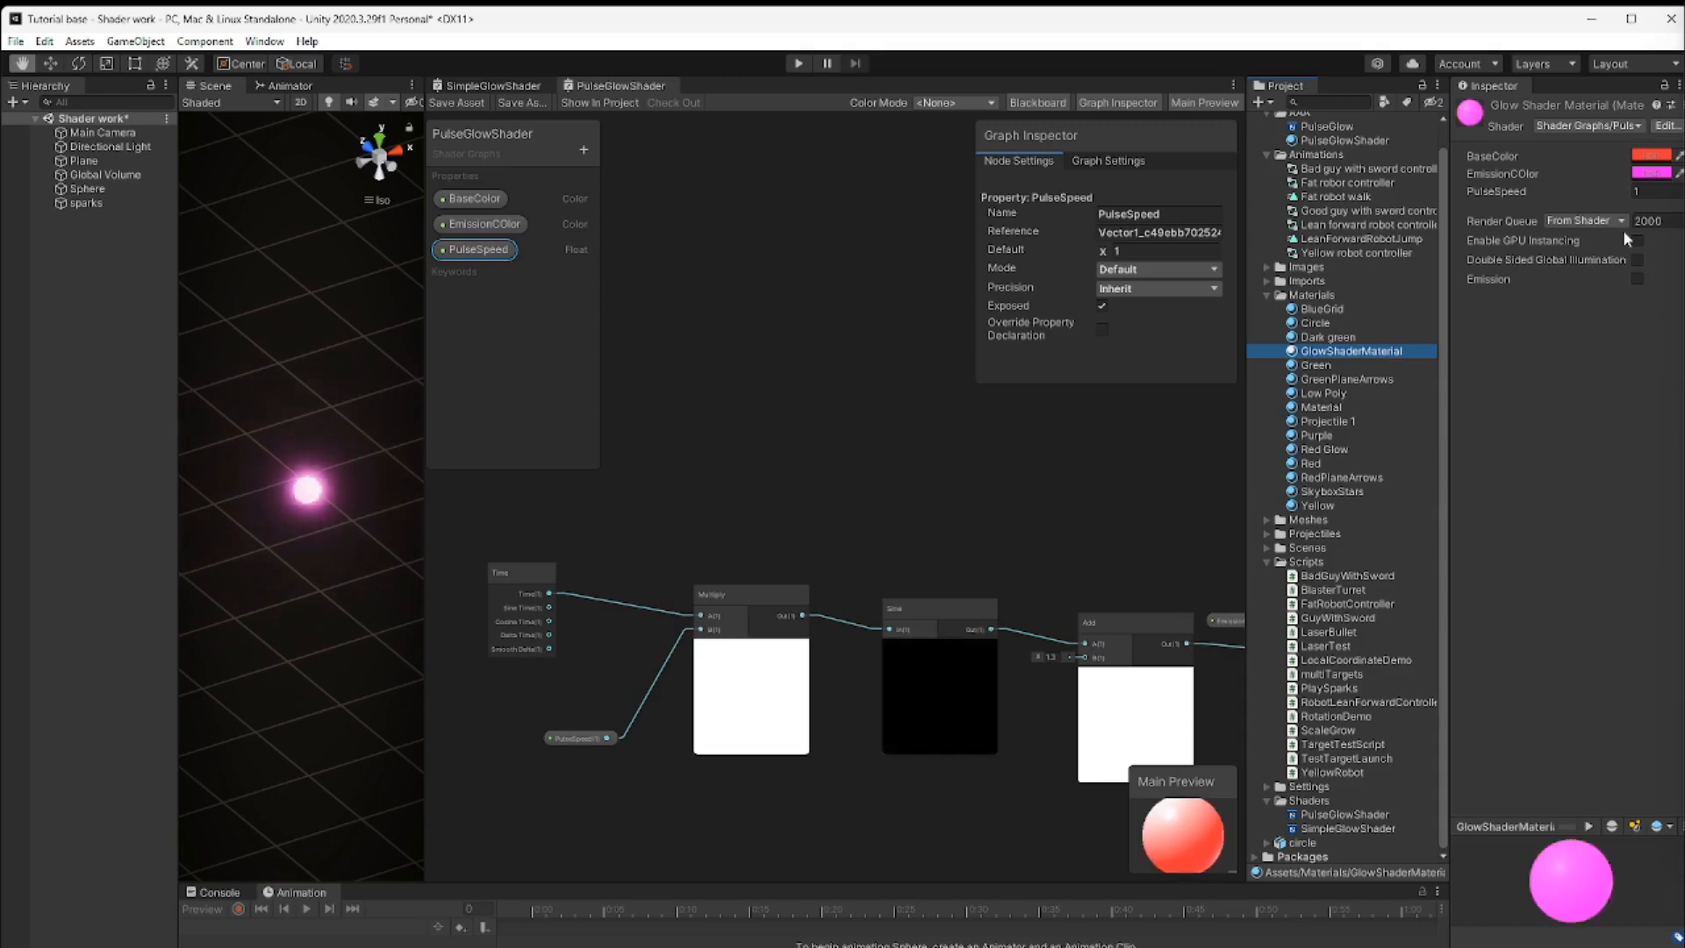
pyautogui.click(1648, 191)
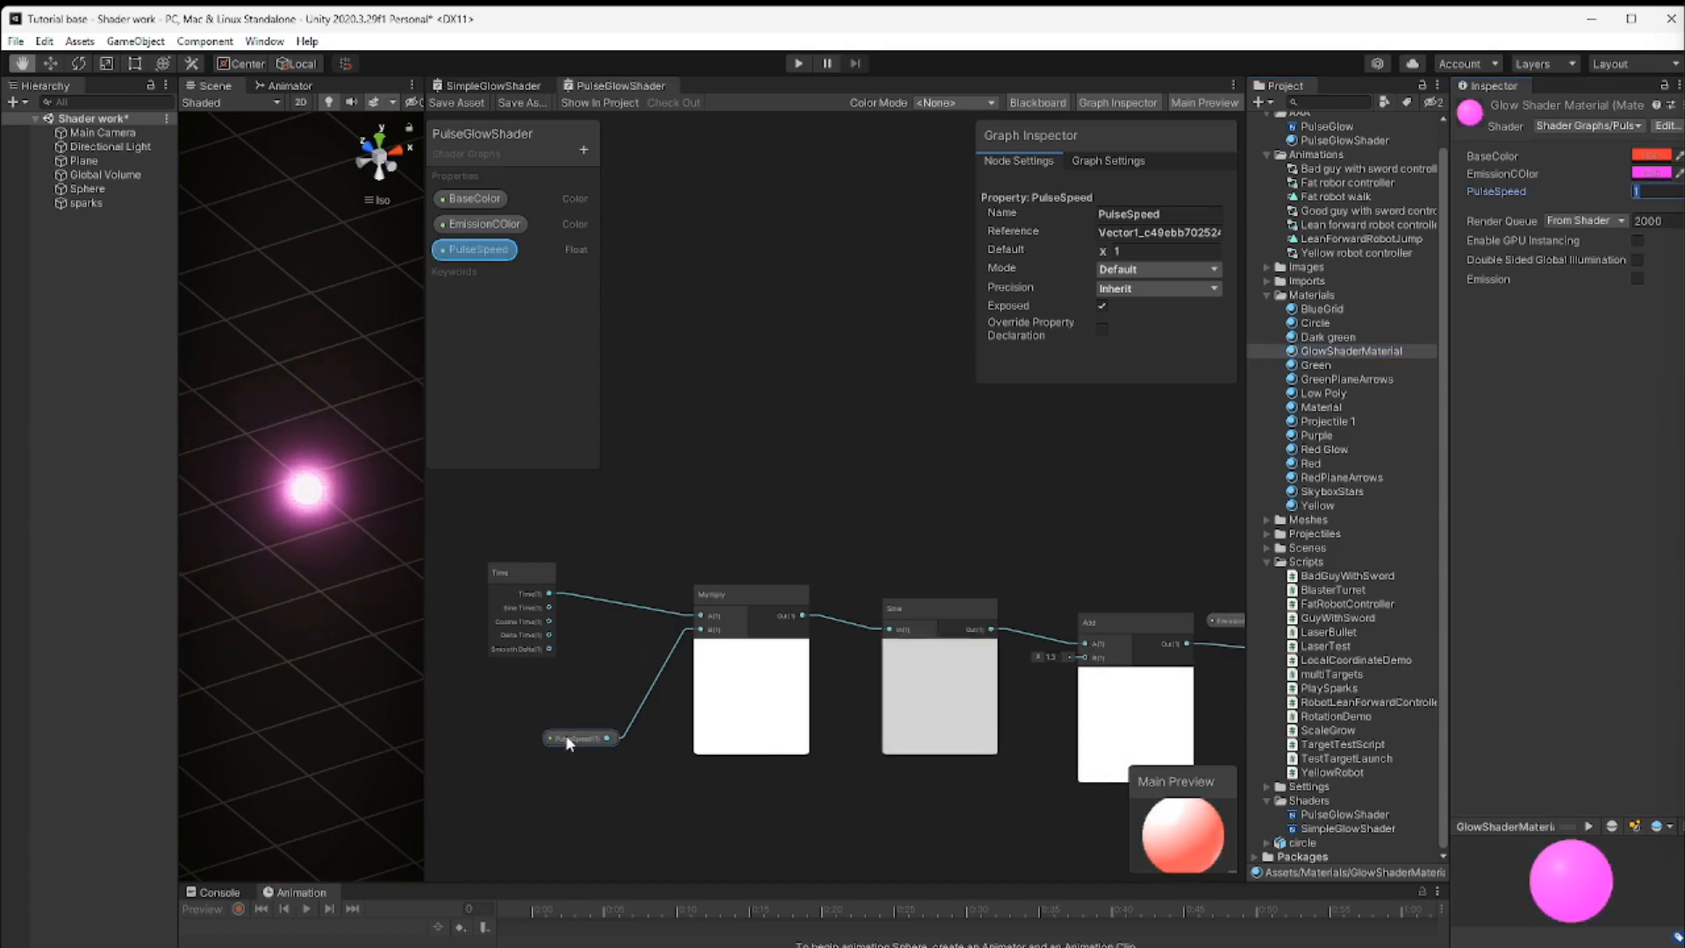
pyautogui.click(1147, 268)
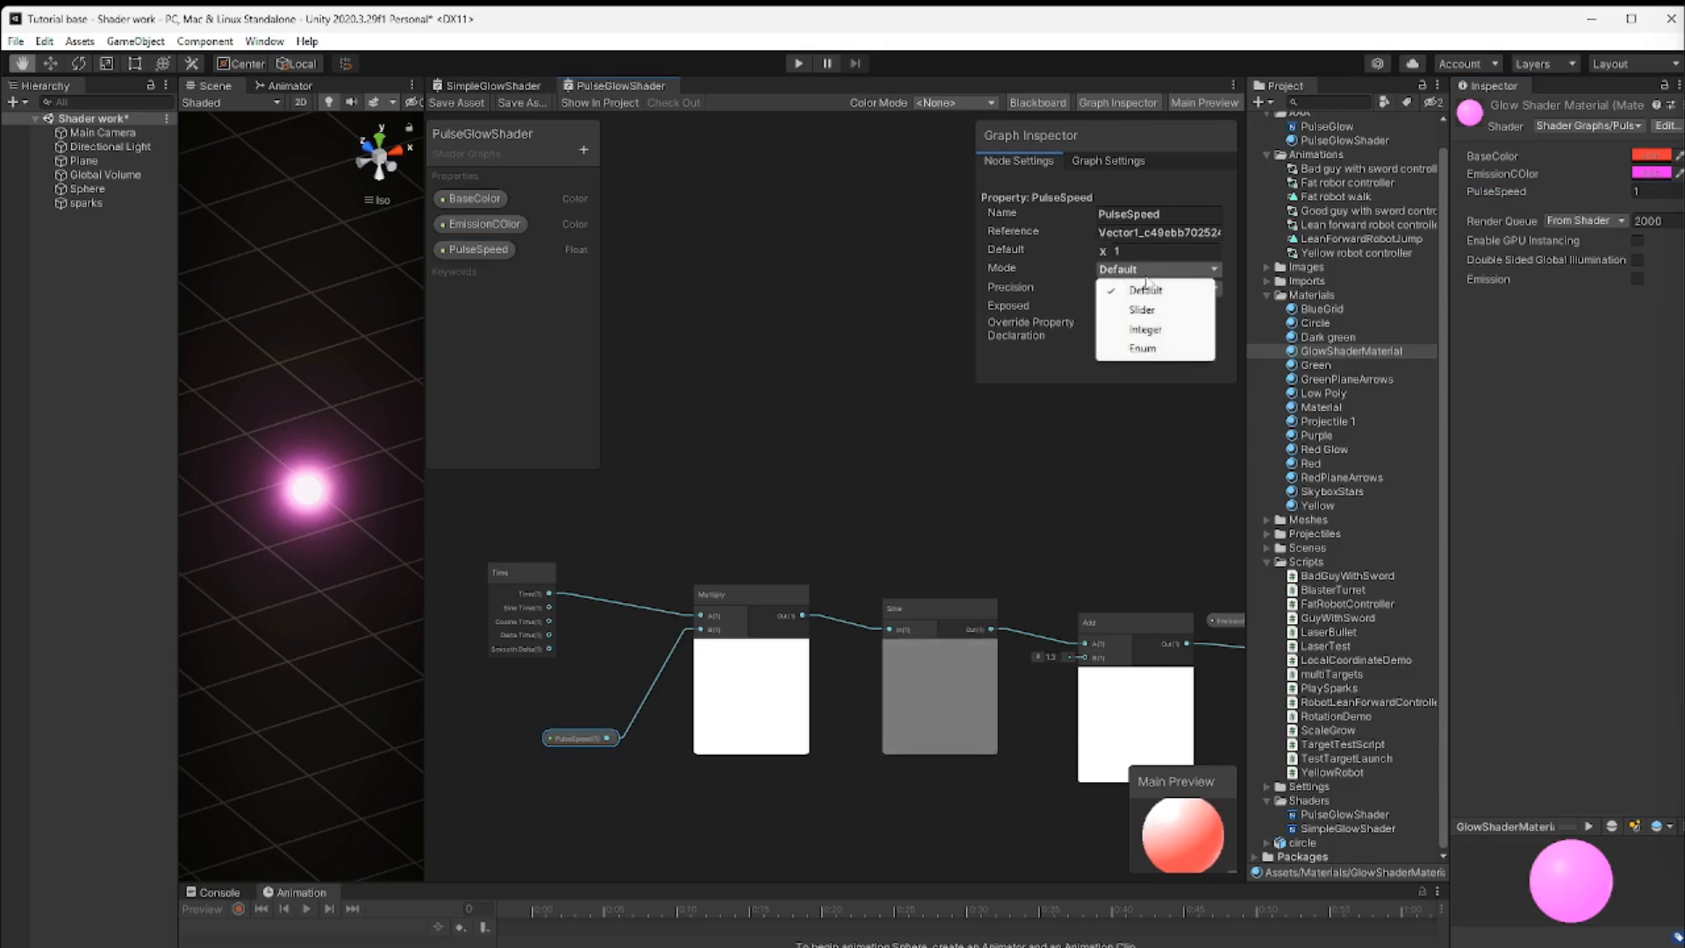
pyautogui.click(1143, 309)
pyautogui.click(1142, 254)
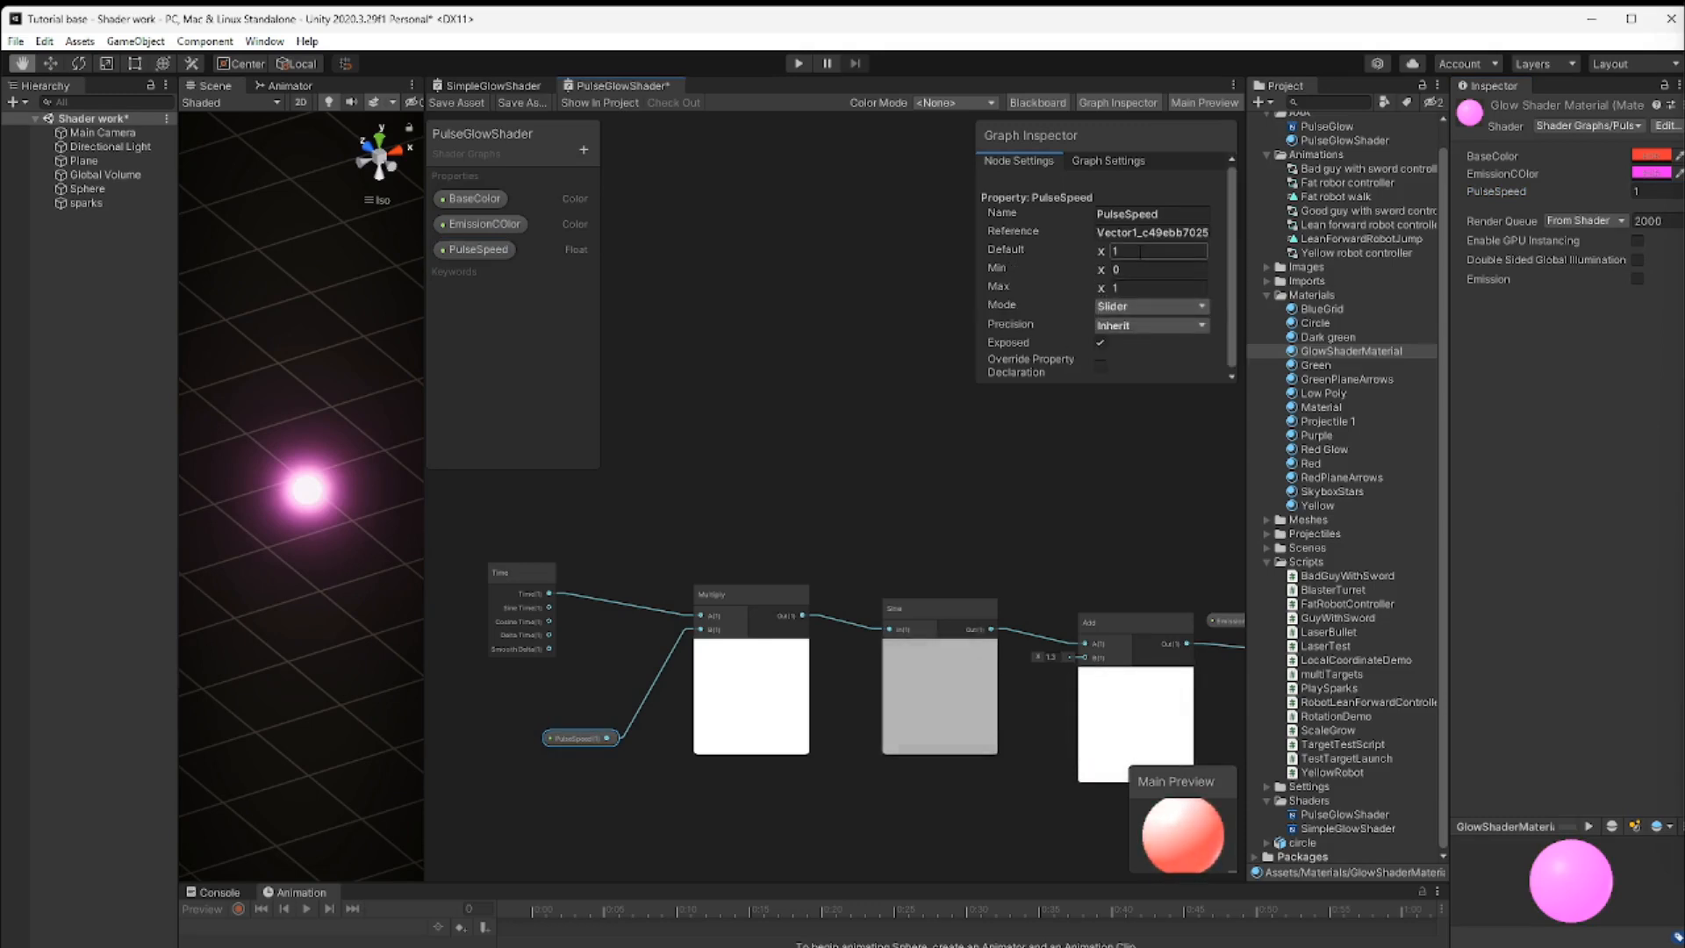
pyautogui.click(1133, 269)
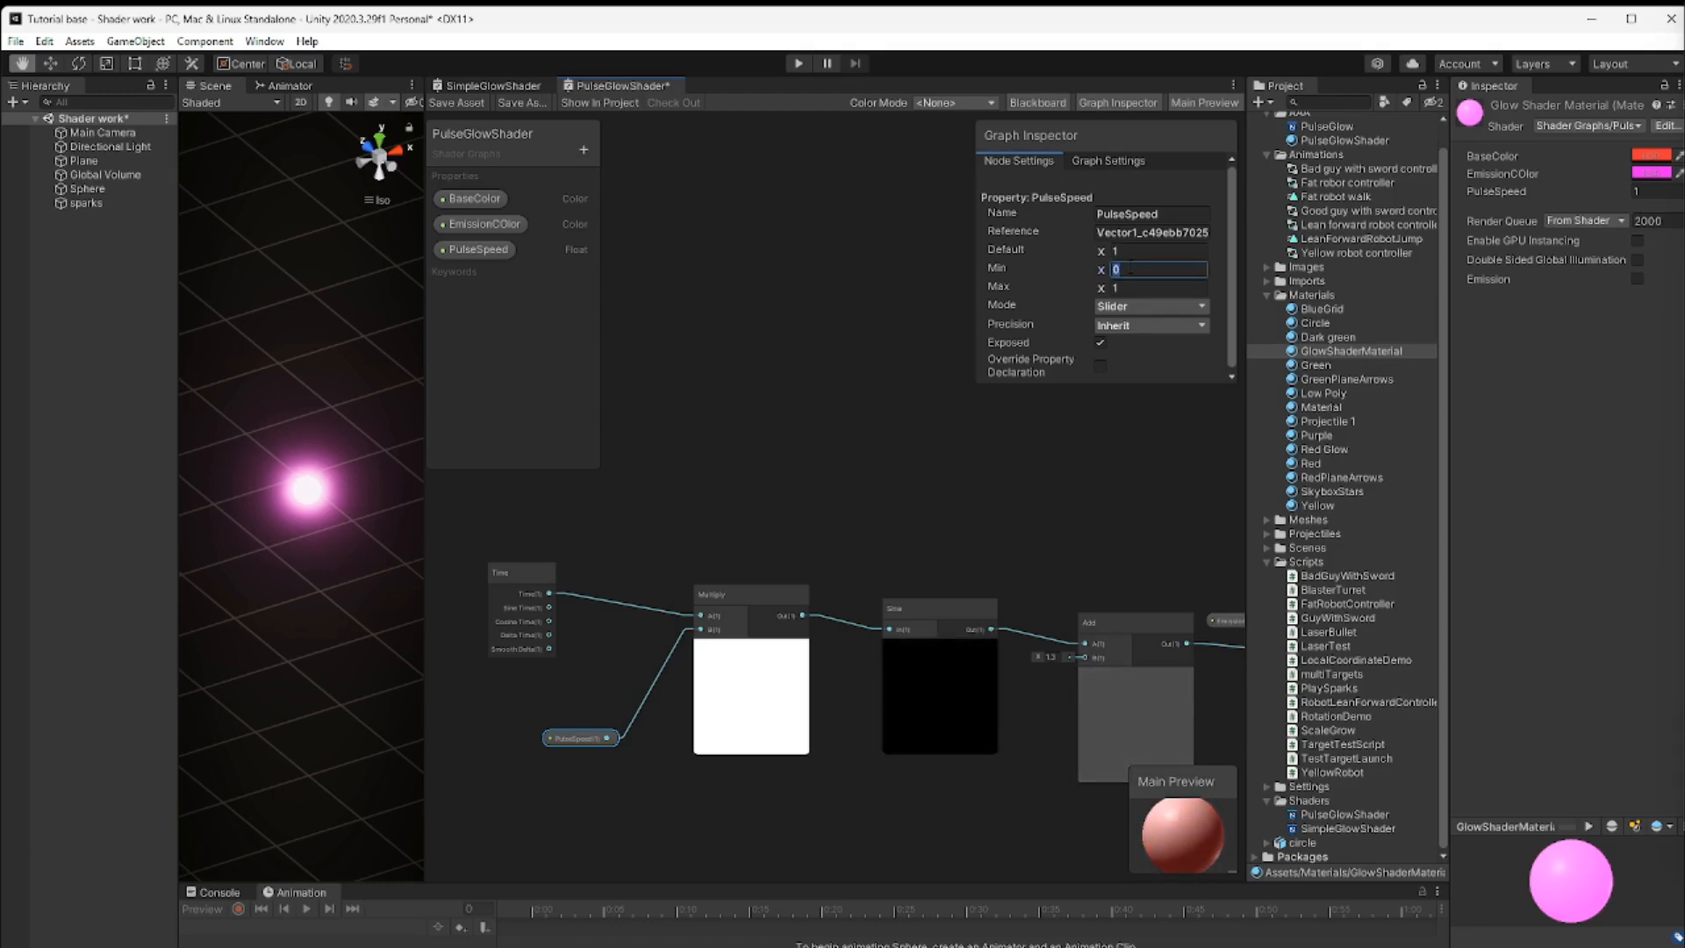
pyautogui.write('.5')
pyautogui.click(1133, 288)
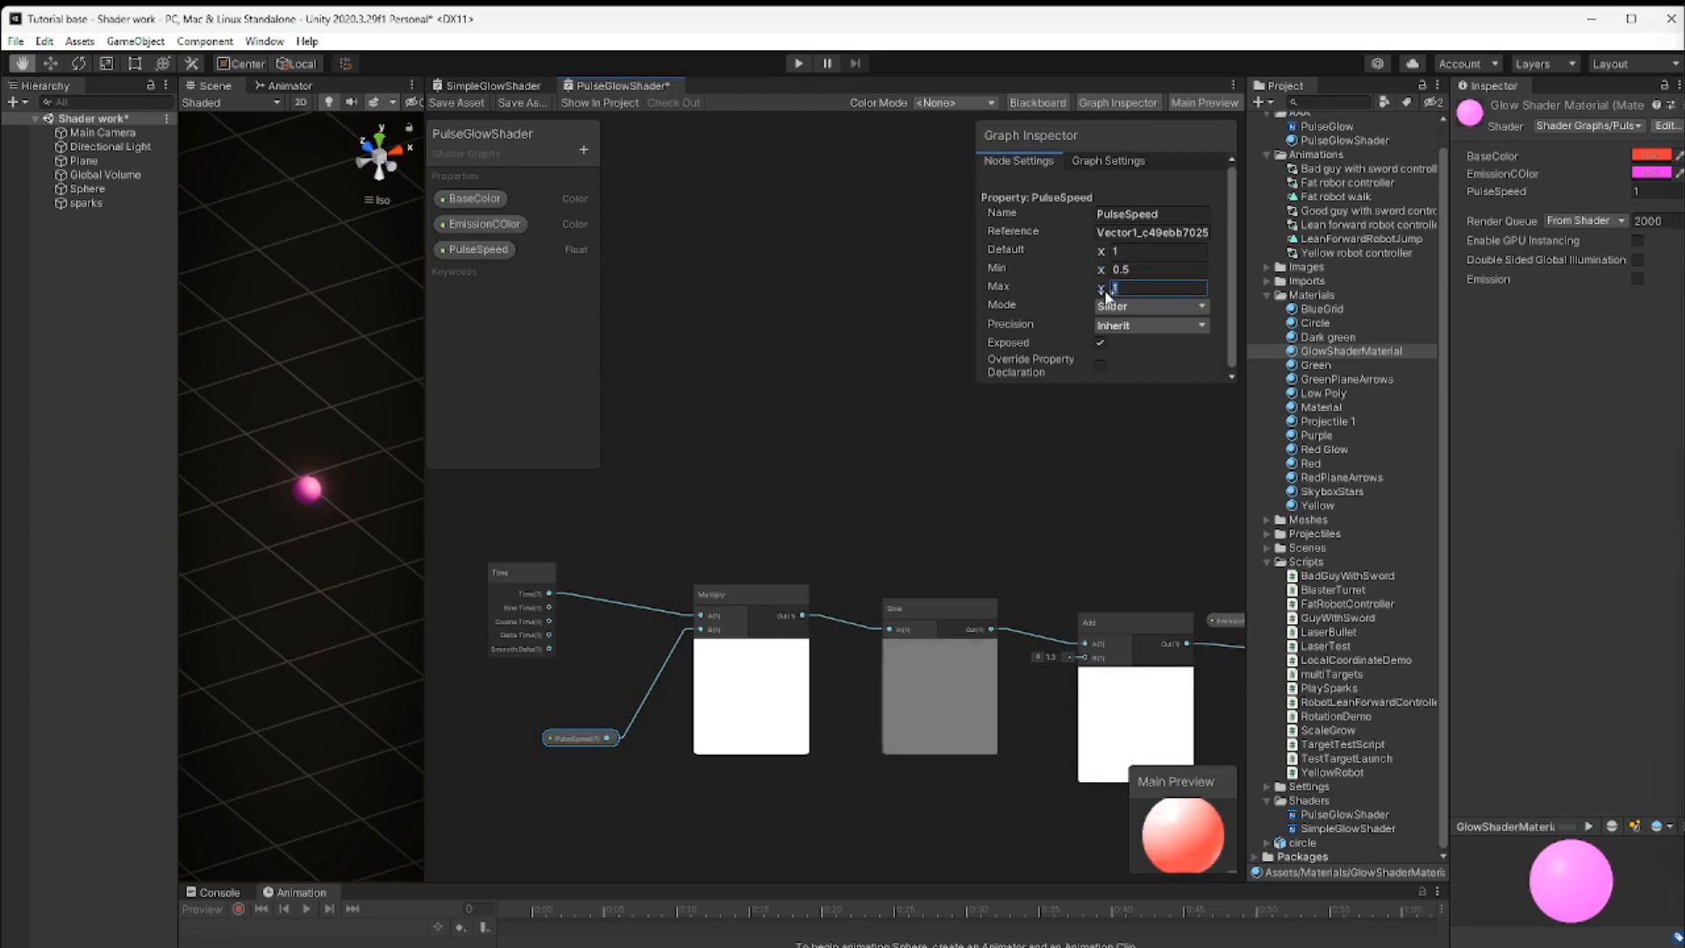
pyautogui.write('10')
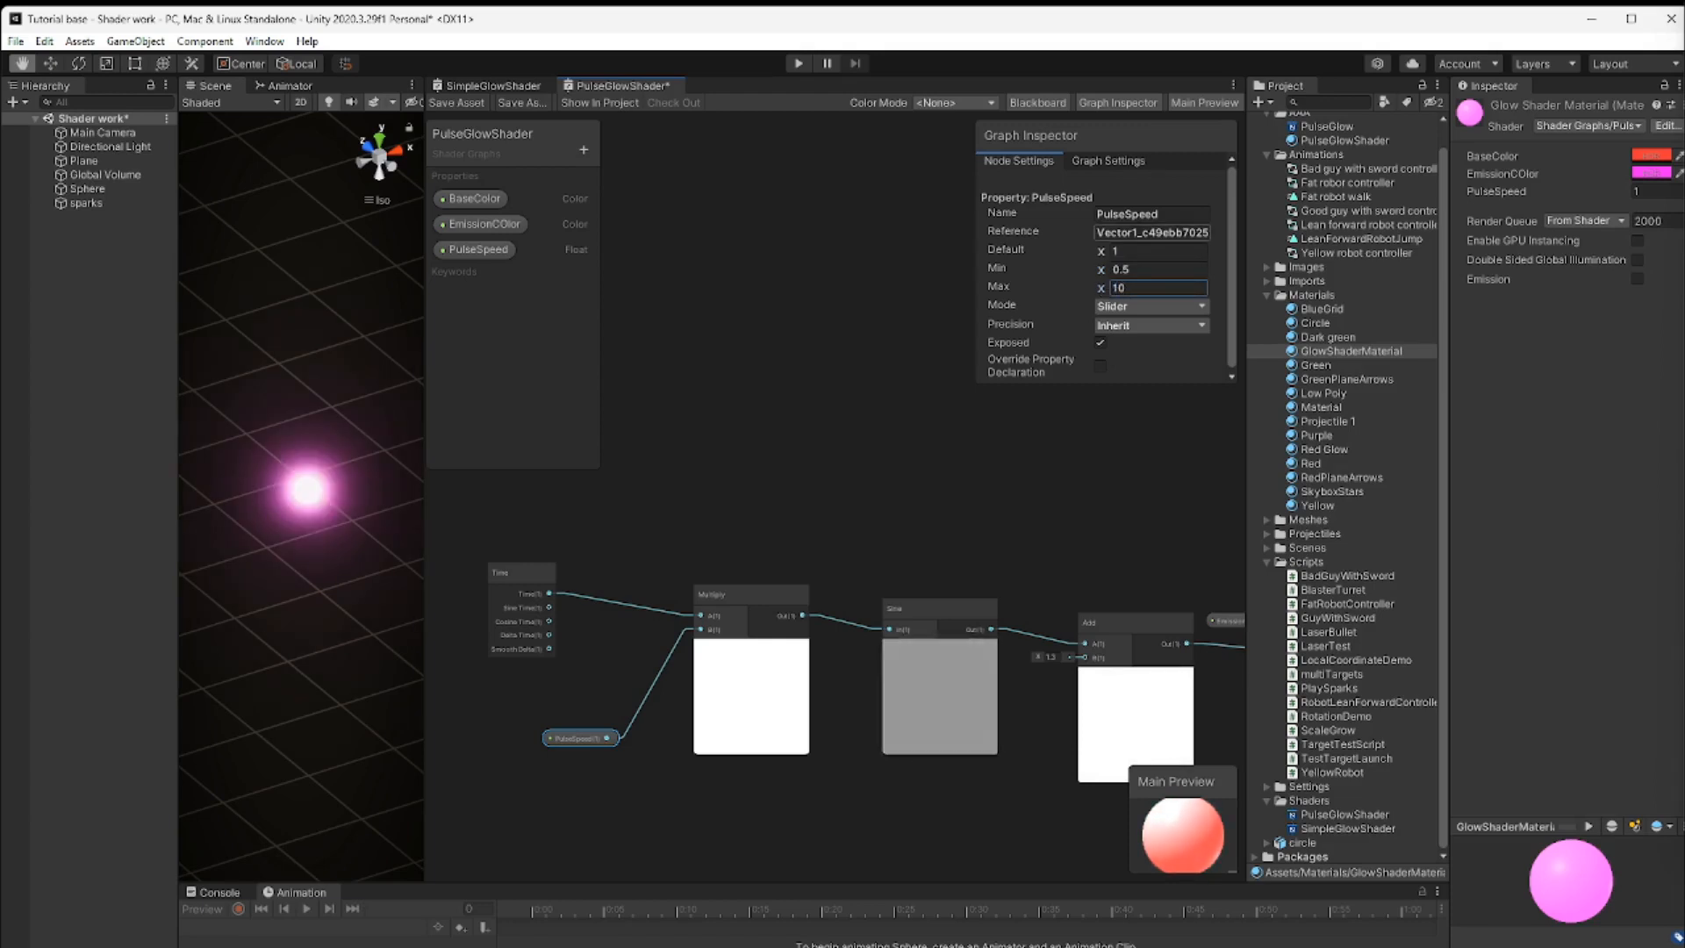
pyautogui.click(455, 103)
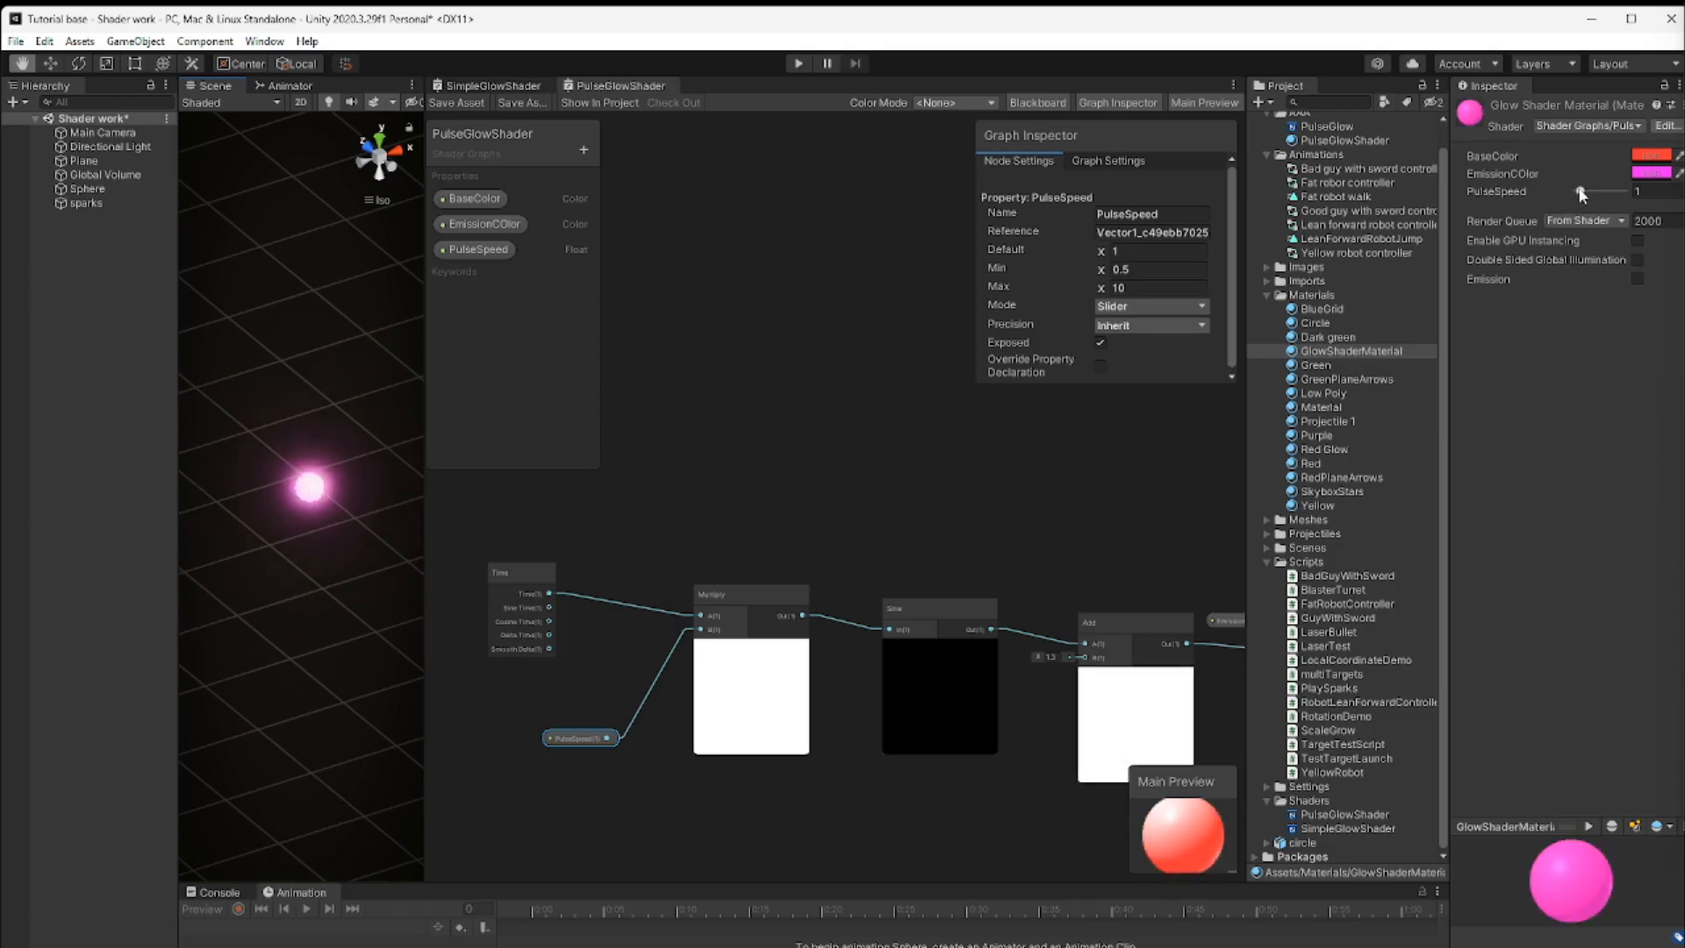
# Raise the PulseSpeed of GlowShaderMaterial to 4.4
pyautogui.moveTo(1580, 192); pyautogui.dragTo(1593, 195)
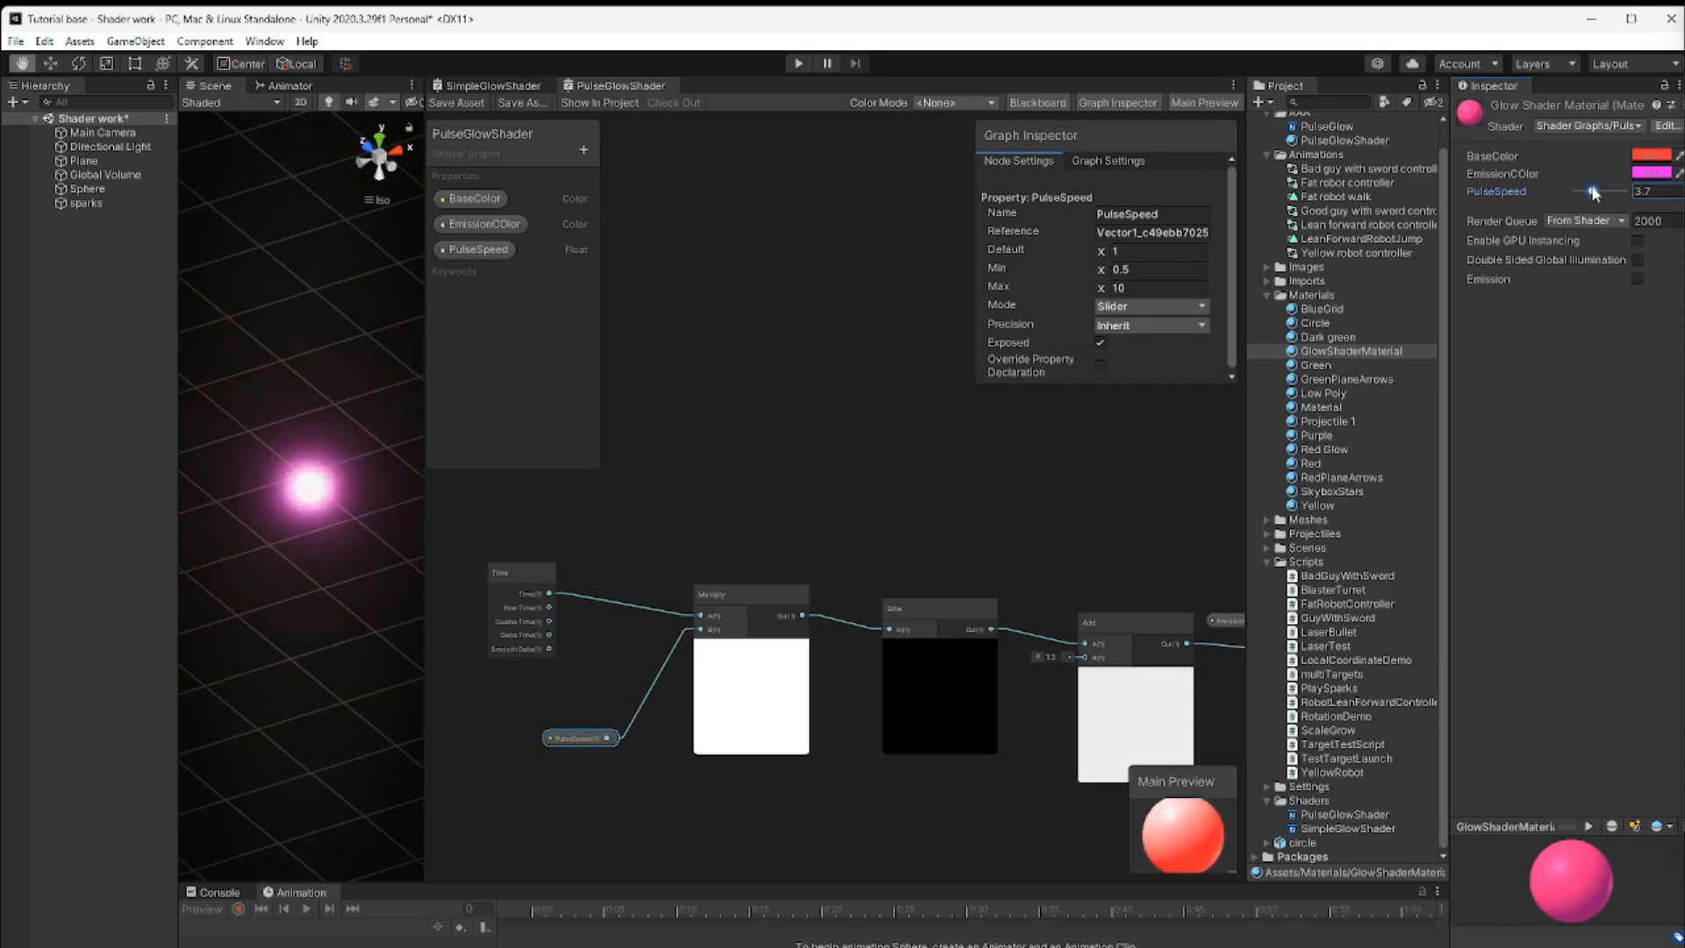
pyautogui.moveTo(1594, 193); pyautogui.dragTo(1598, 193)
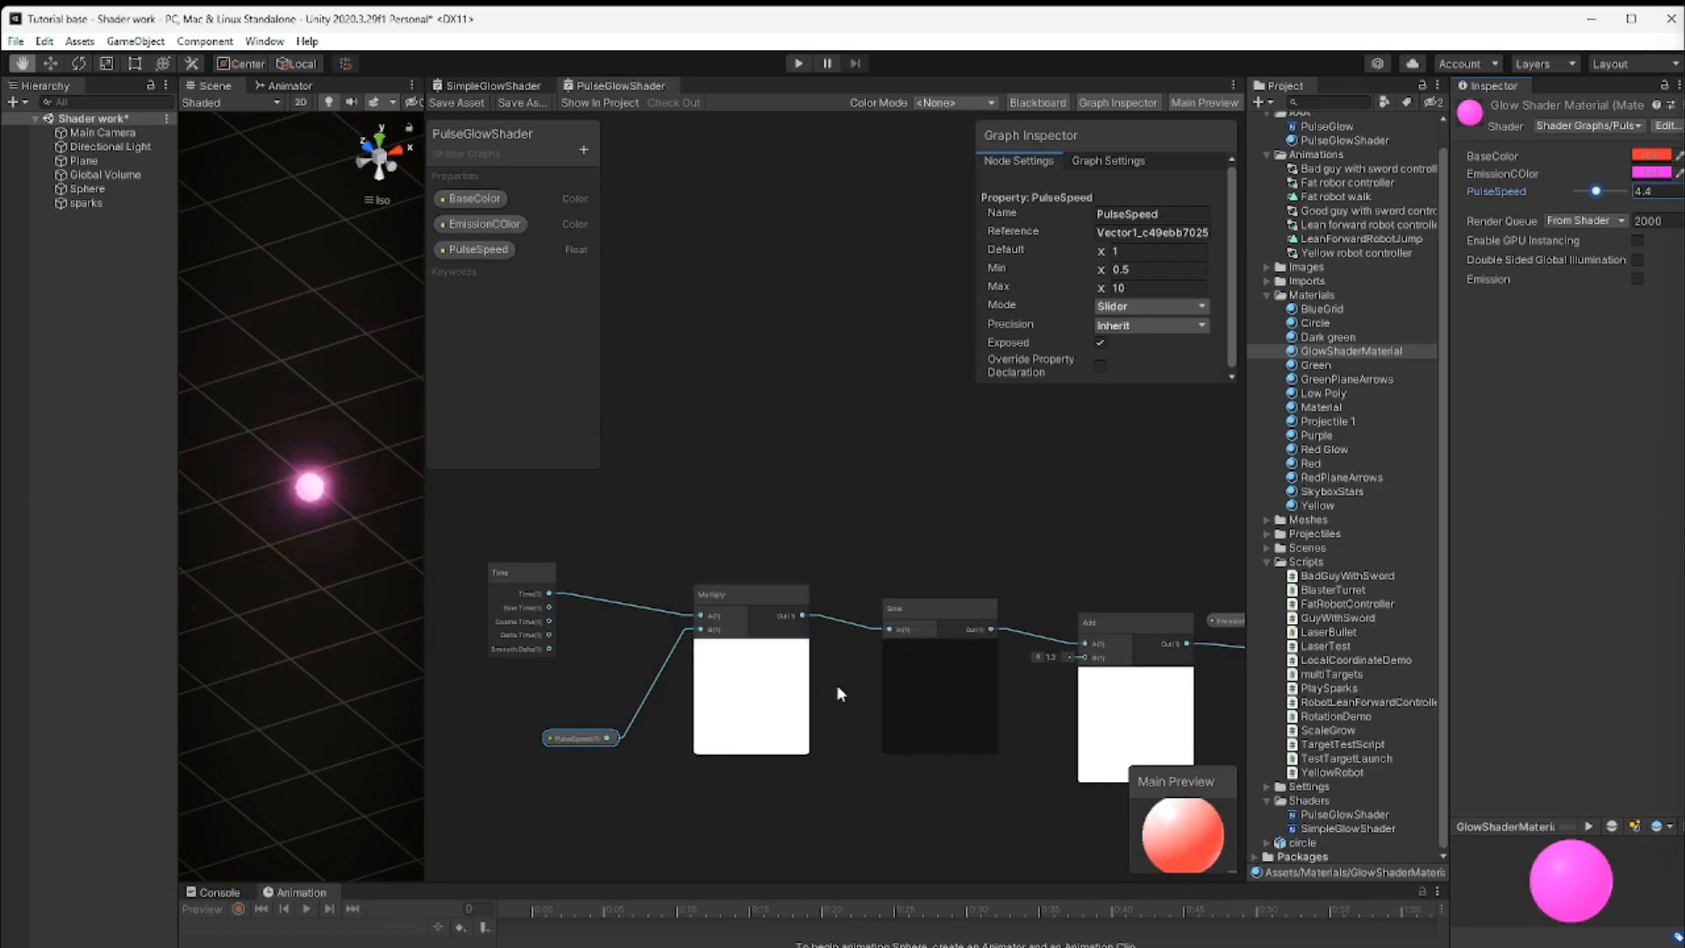
# Set the Add node's B value to 1.5 and save the shader asset
pyautogui.click(1049, 656)
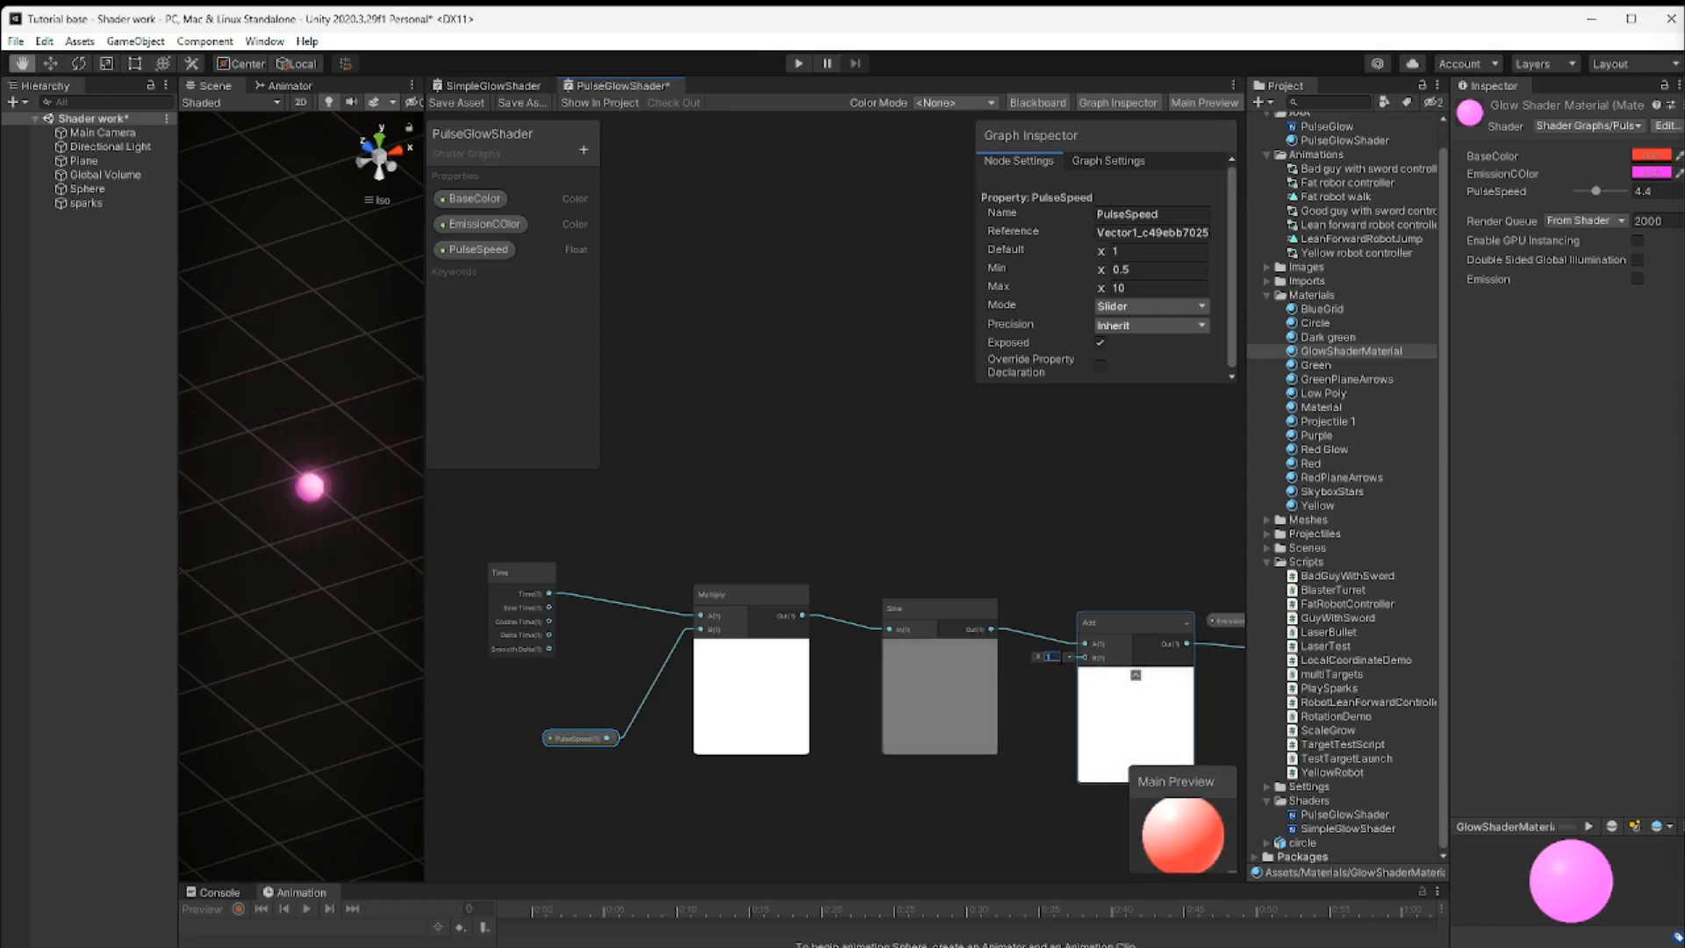
pyautogui.write('1.5')
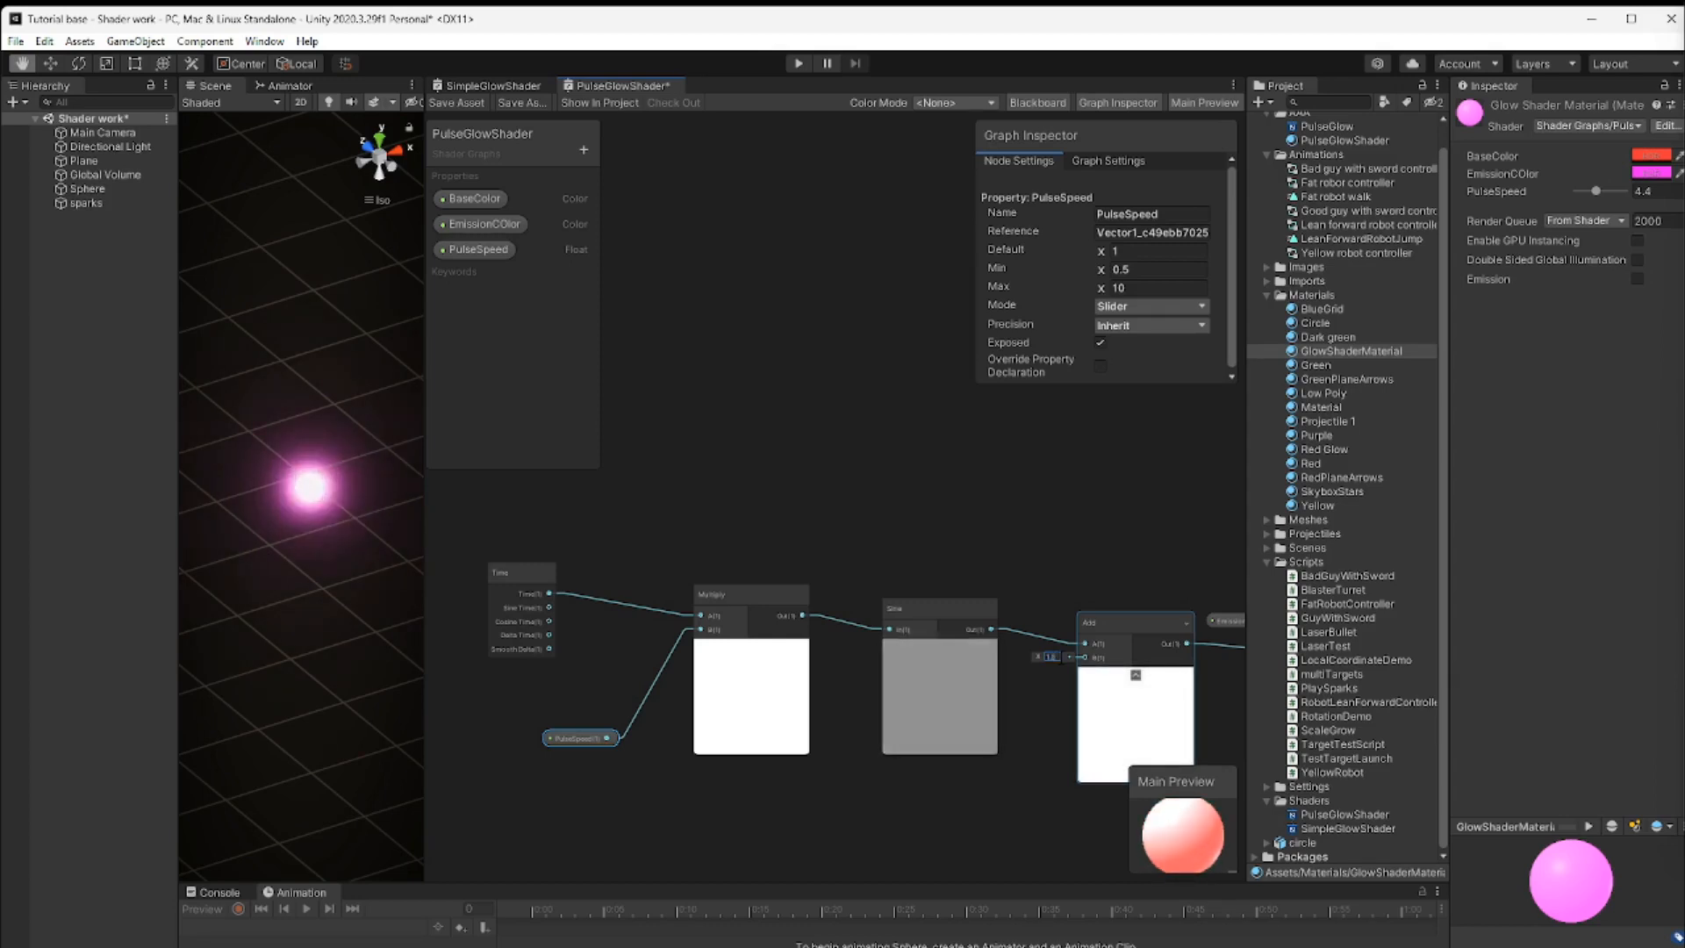
pyautogui.click(456, 102)
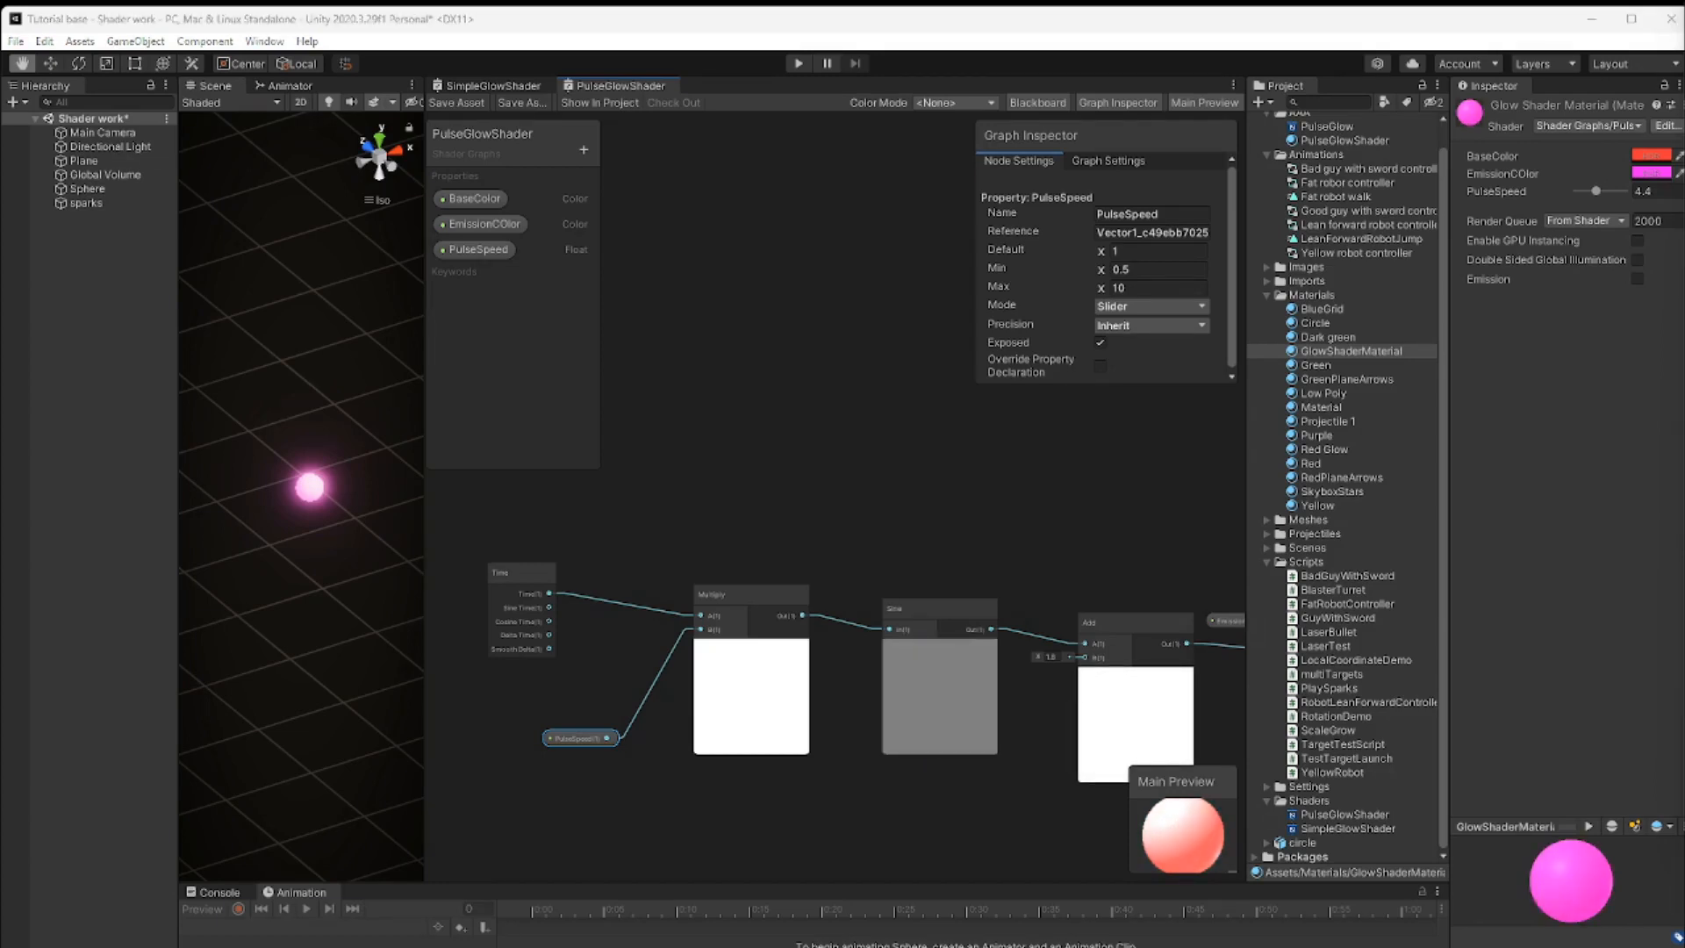
# Duplicate the SimpleGlowShader asset in the Shaders folder and rename the copy RandomGlowShader
pyautogui.click(1340, 830)
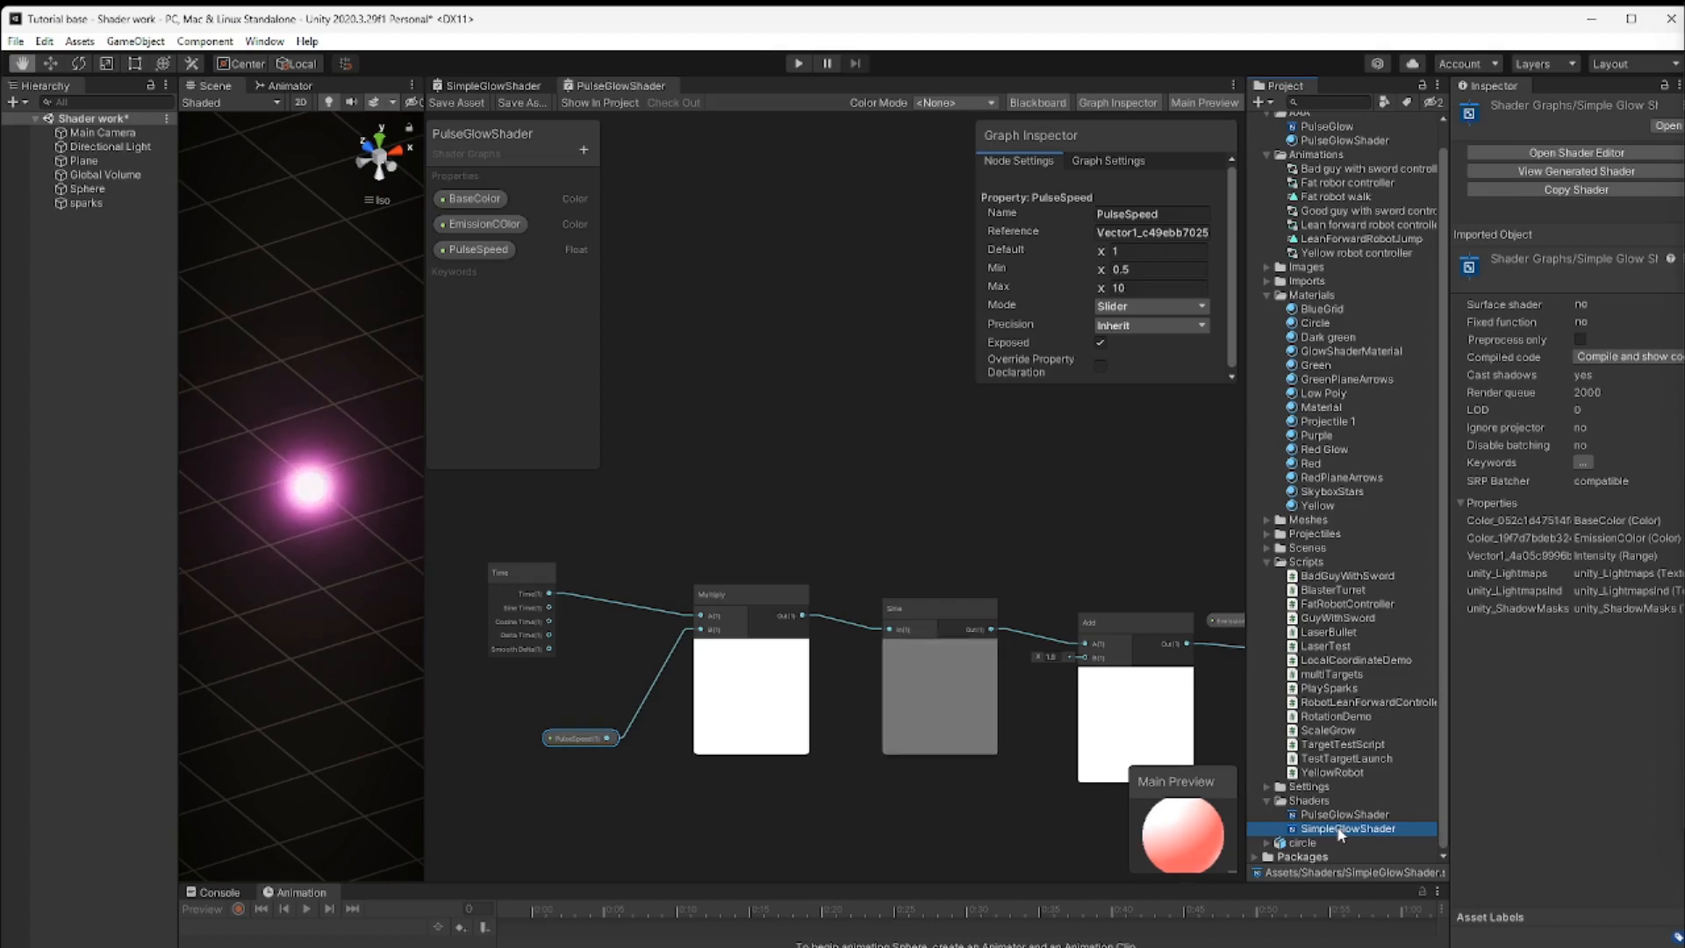
pyautogui.hotkey('ctrl', 'd')
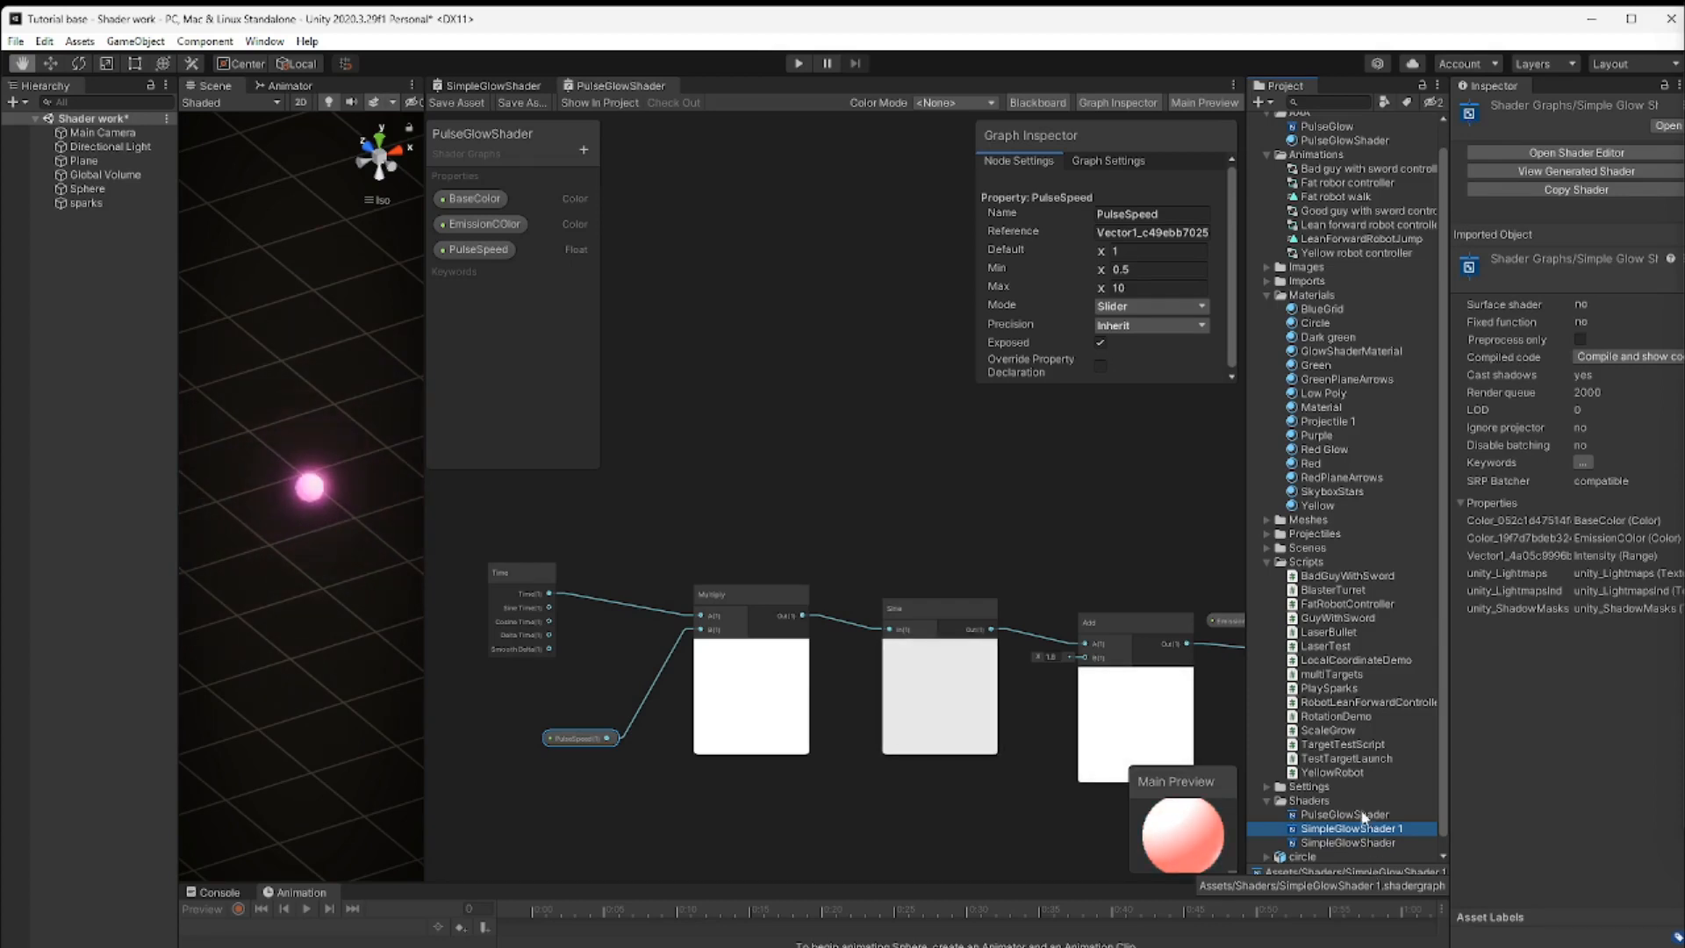
pyautogui.click(1359, 832)
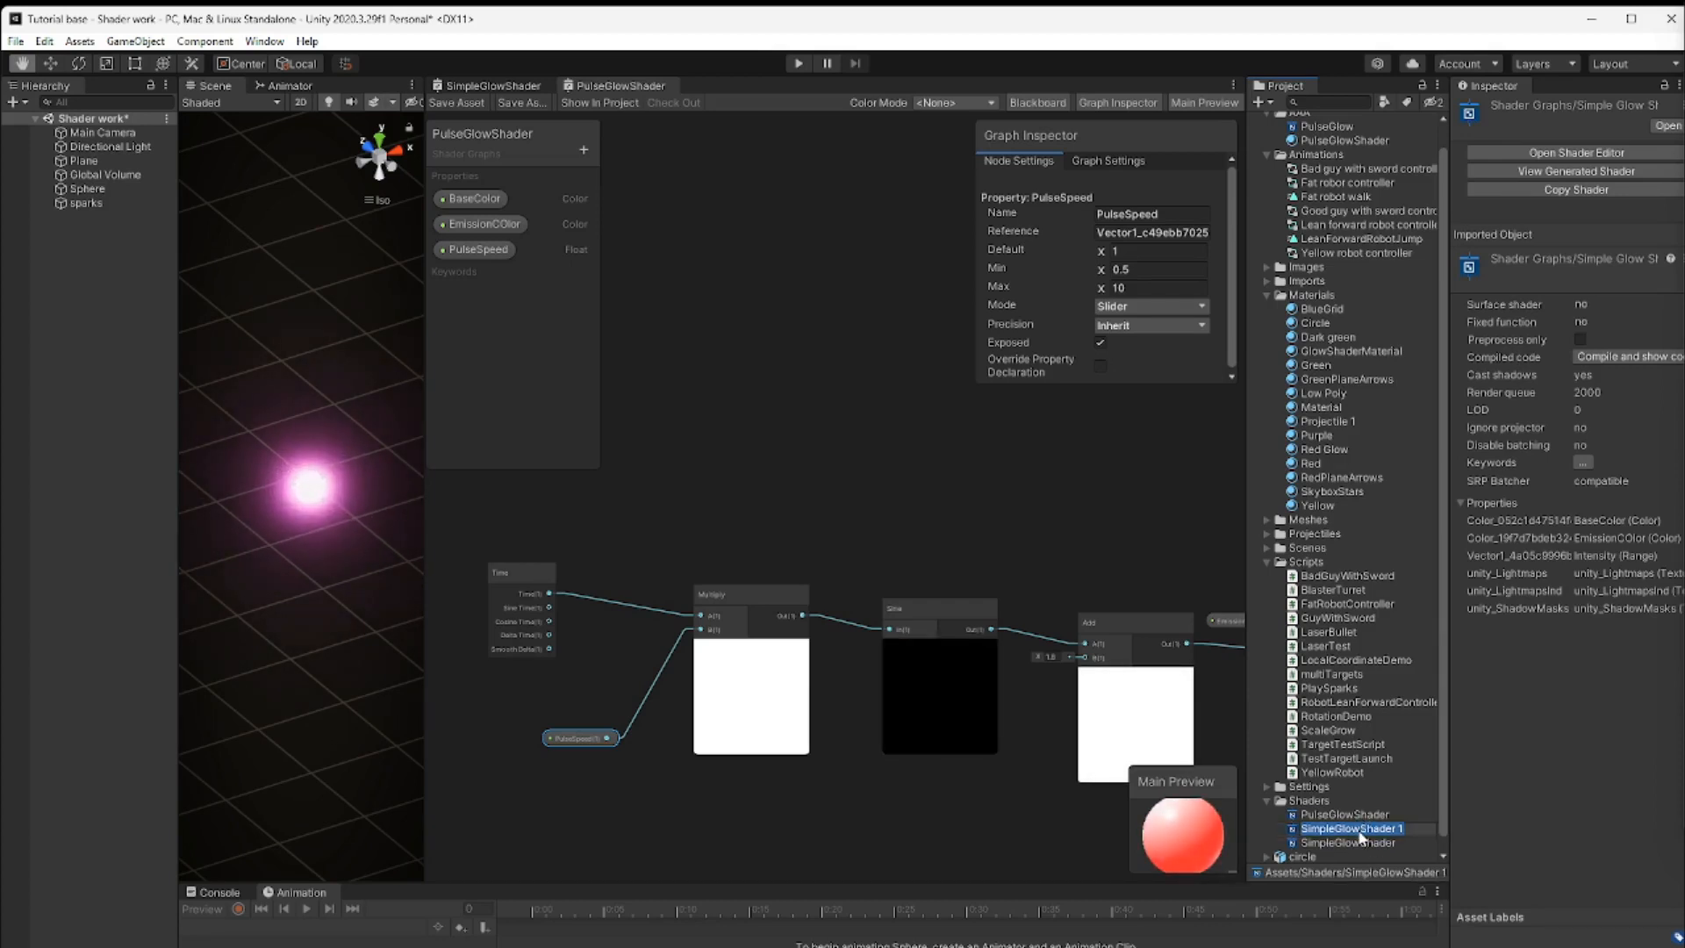
pyautogui.write('Rando')
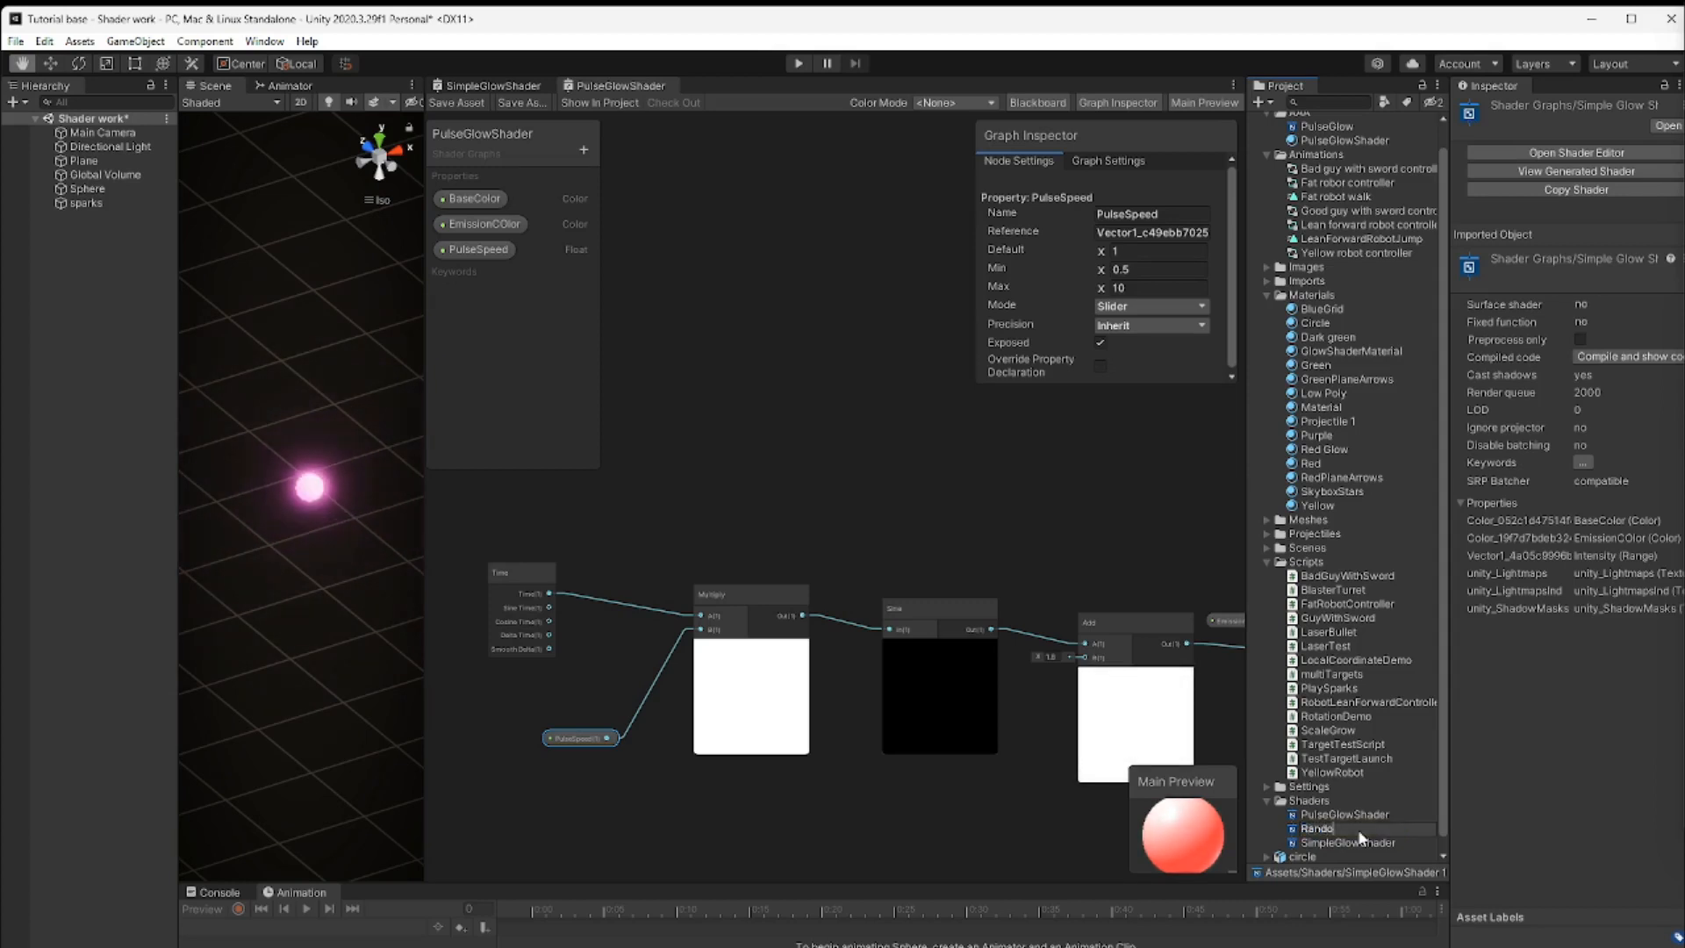
pyautogui.write('m')
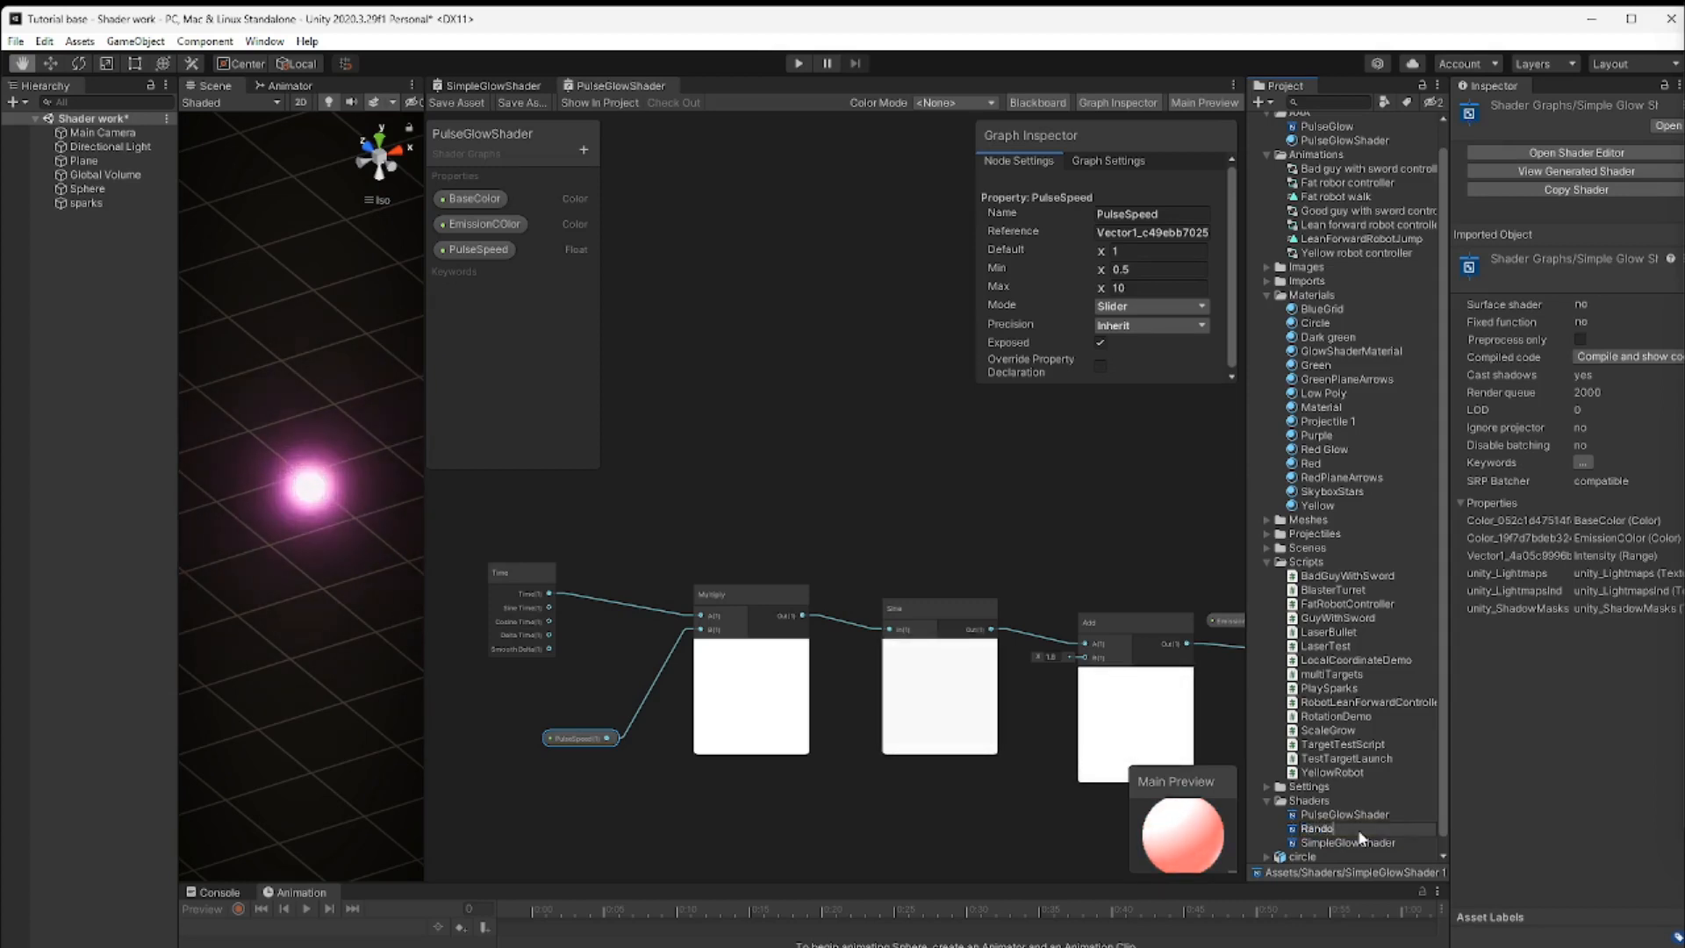
pyautogui.write('GlowS')
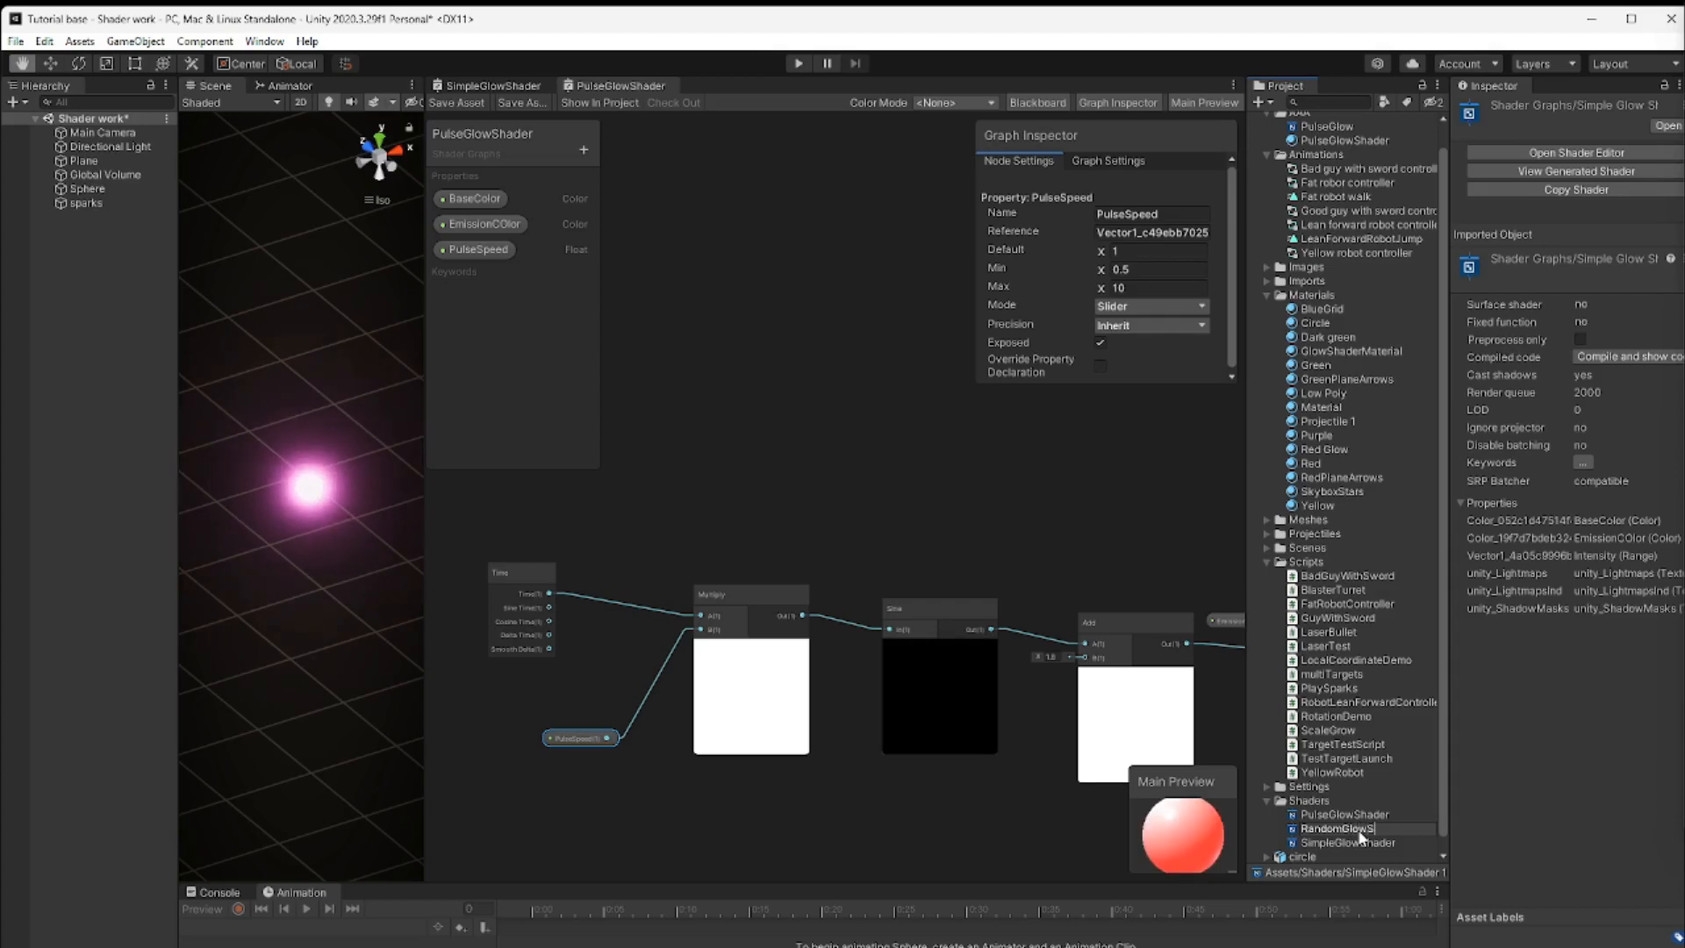
pyautogui.write('hader')
pyautogui.press('Return')
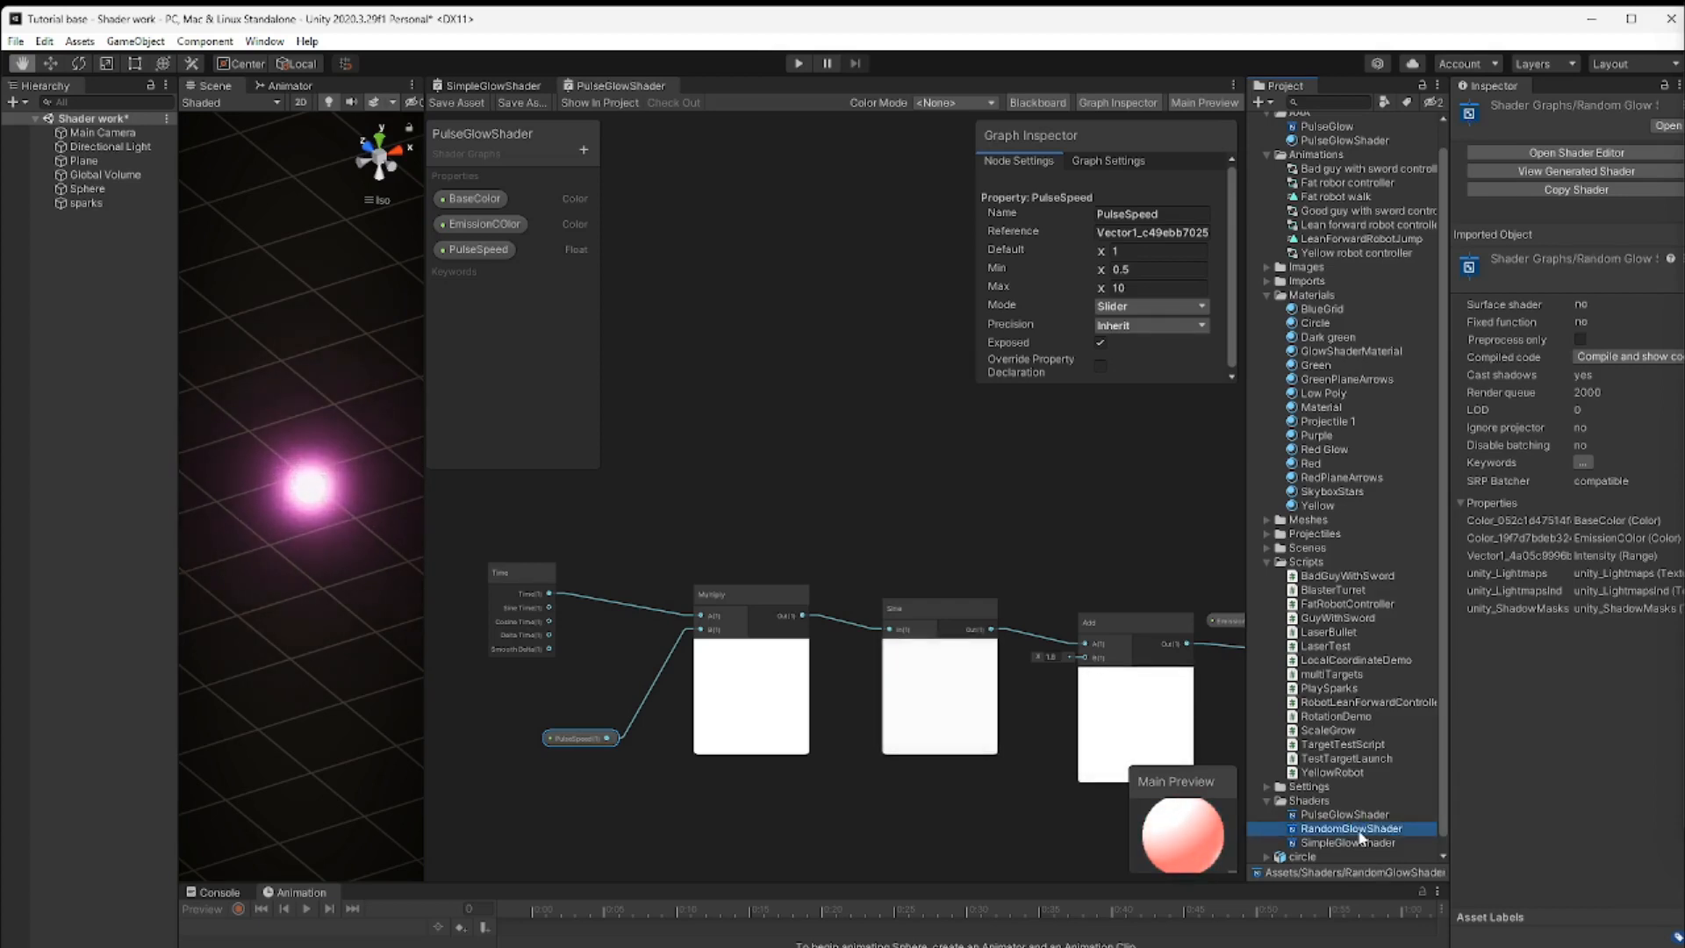
# Open the RandomGlowShader graph and delete the Intensity node feeding the Multiply node
pyautogui.doubleClick(1351, 828)
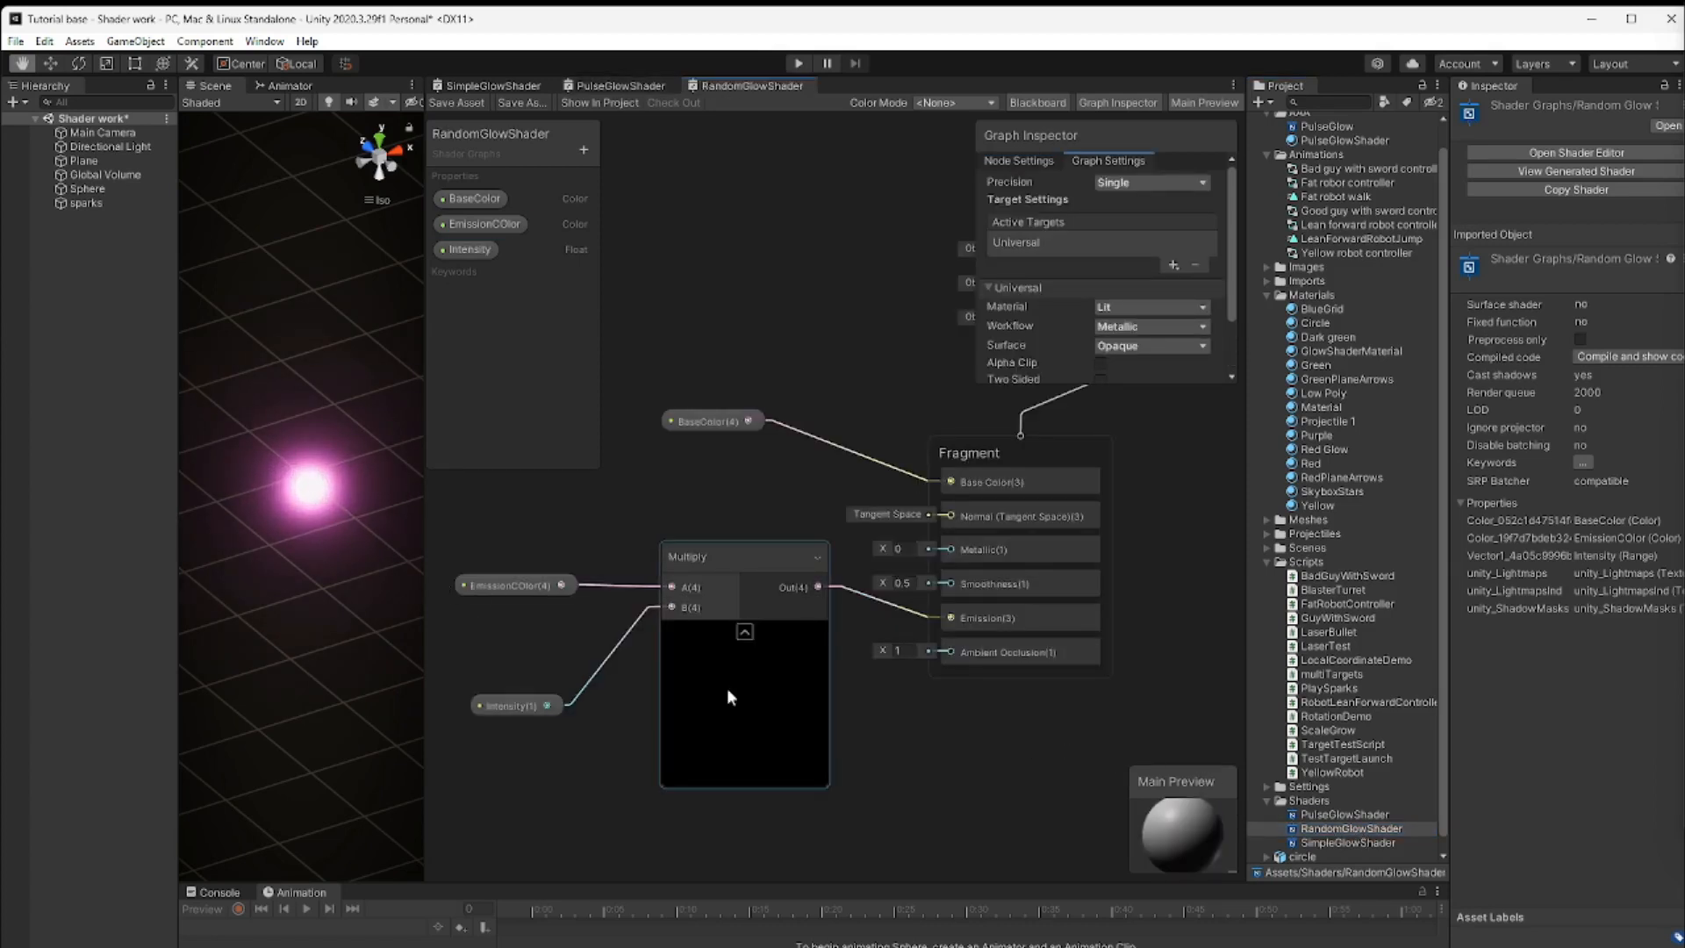
pyautogui.scroll(-5, 855, 713)
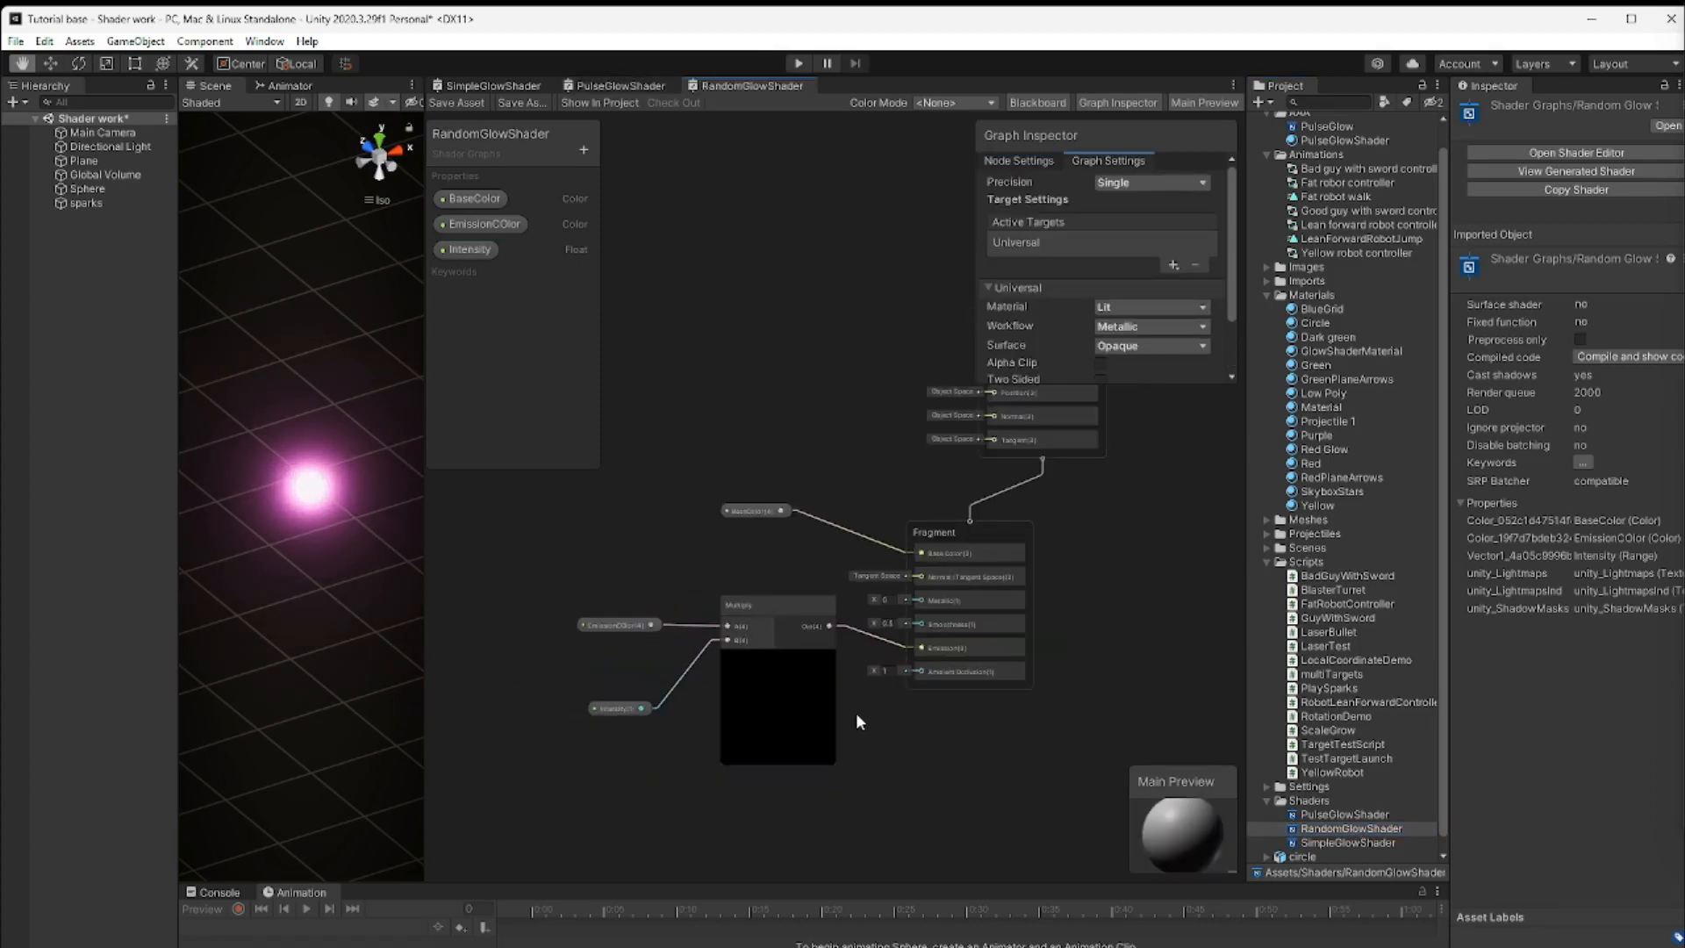
pyautogui.scroll(3, 856, 712)
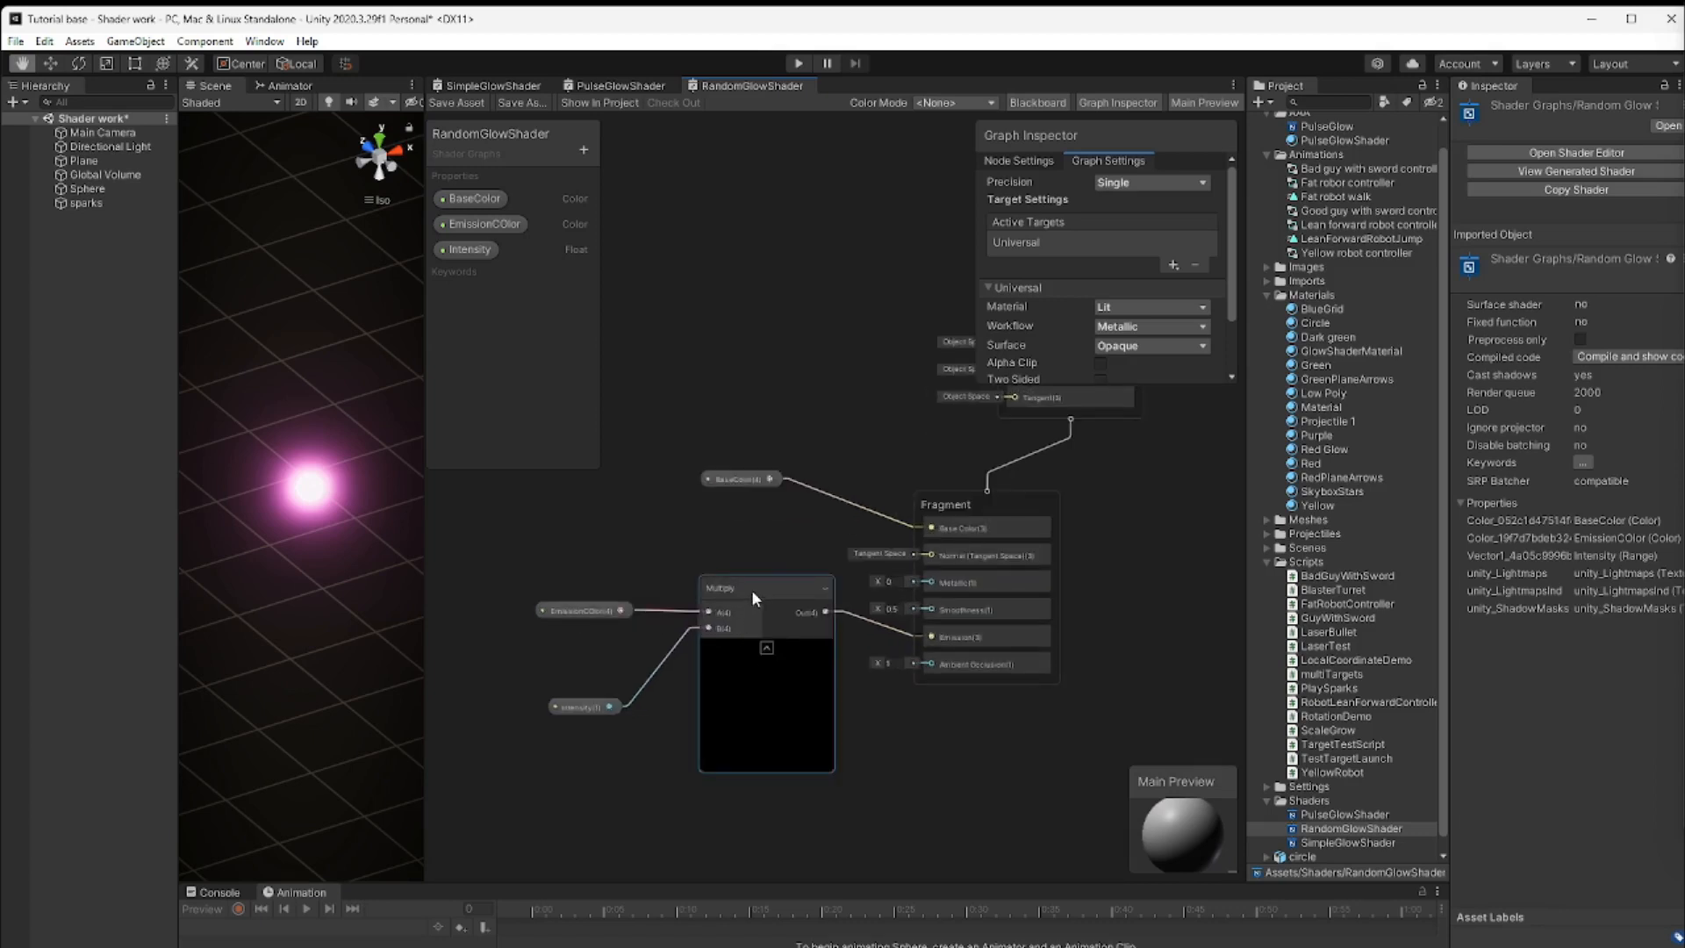
pyautogui.click(577, 709)
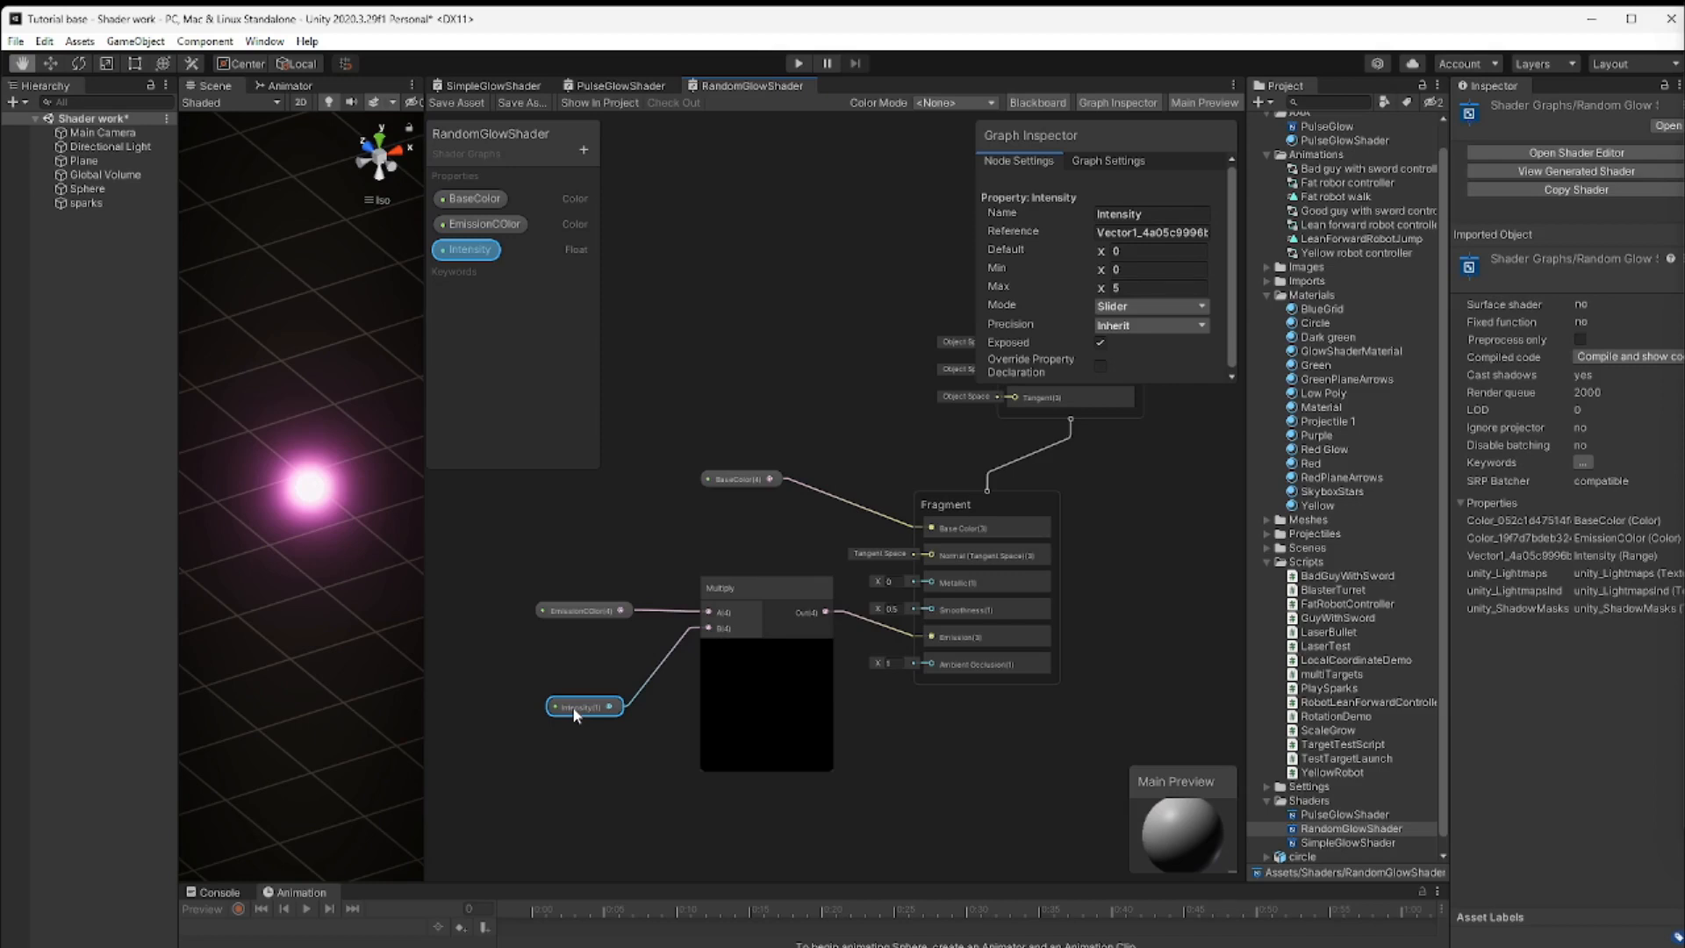
pyautogui.press('Delete')
# Shift the Multiply node slightly down and move the EmissionCOlor node up, above its input
pyautogui.click(760, 590)
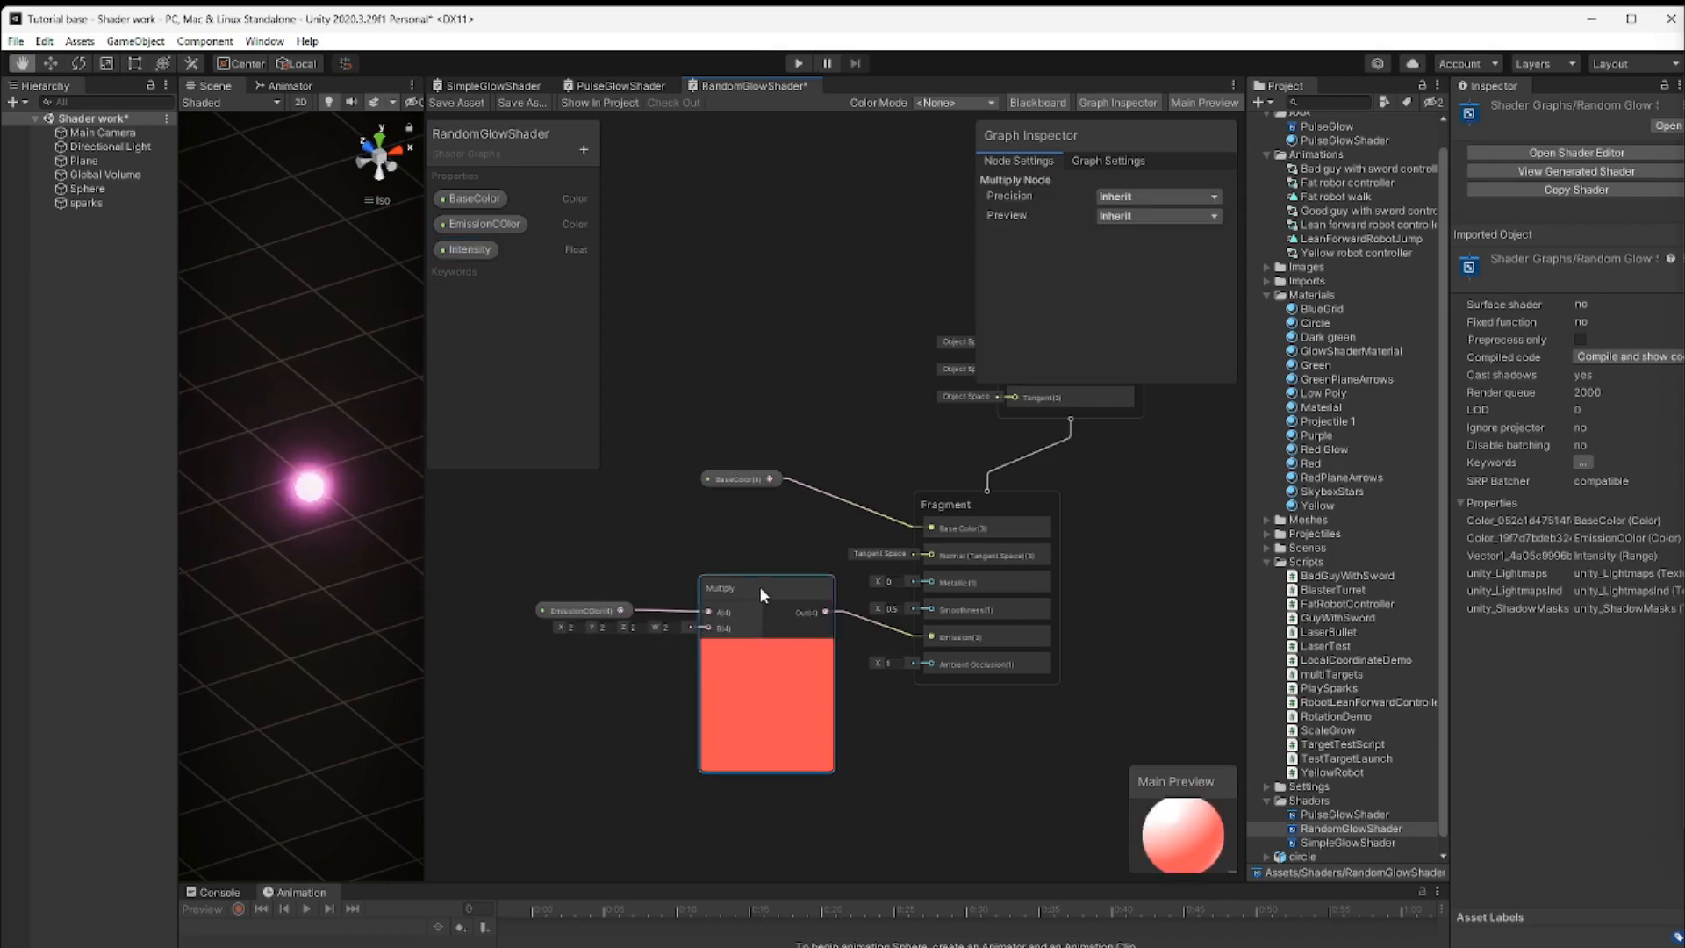
pyautogui.moveTo(760, 586); pyautogui.dragTo(756, 591)
pyautogui.moveTo(589, 610); pyautogui.dragTo(577, 551)
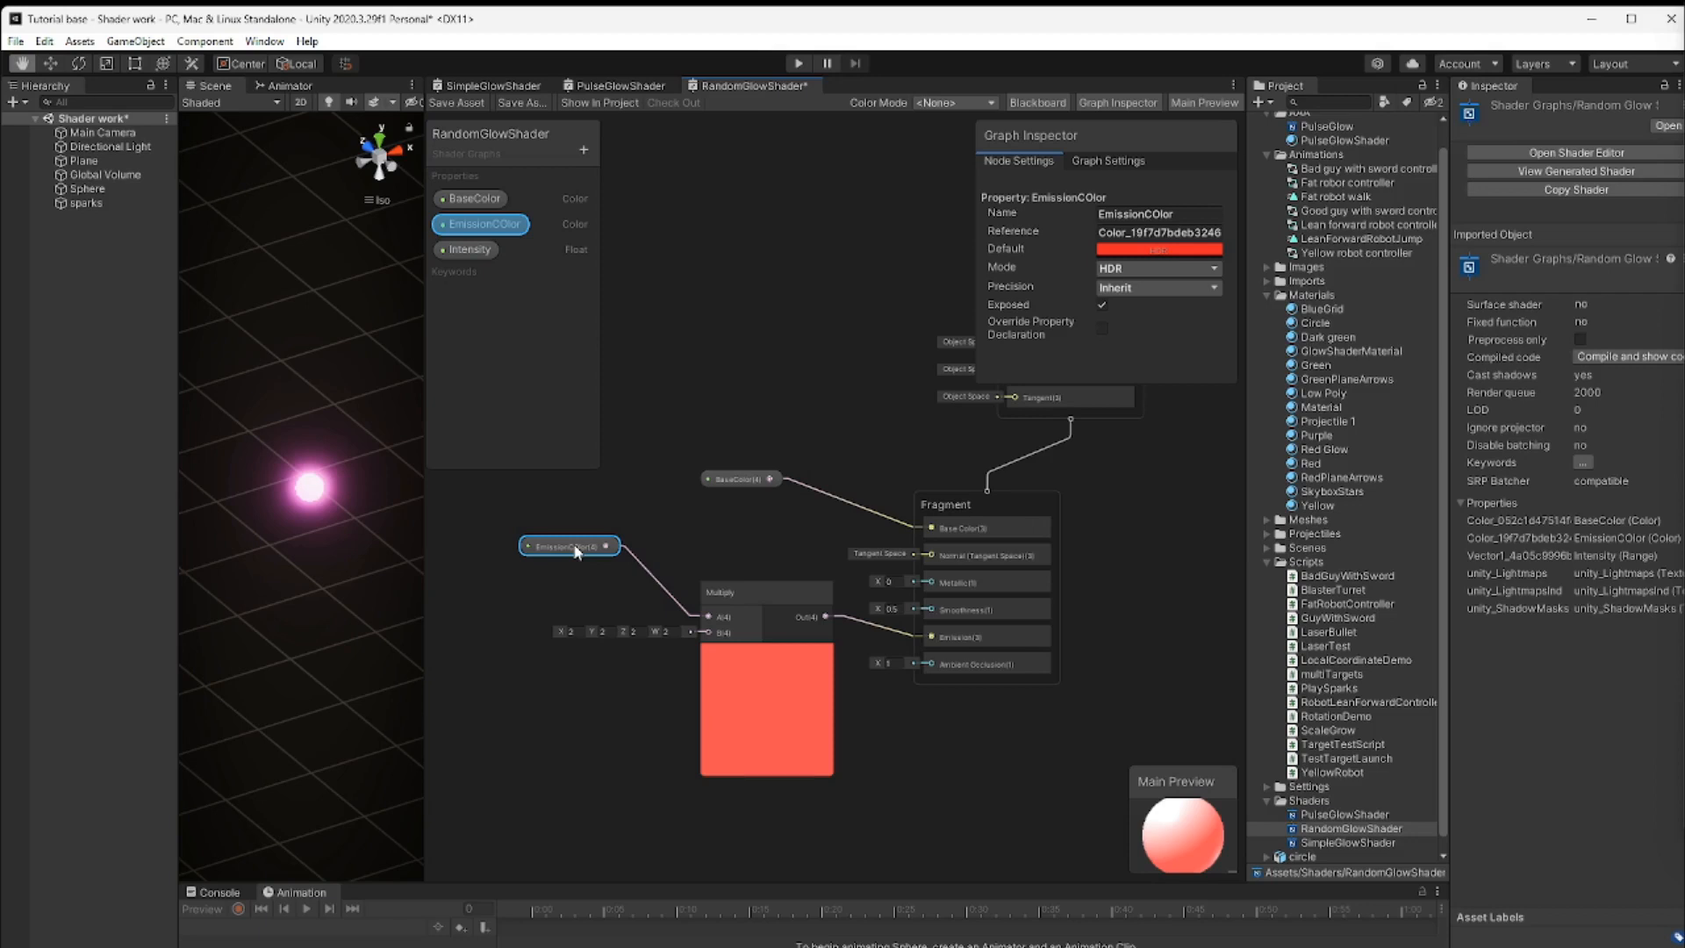
# Add a Simple Noise node to the graph and place it to the left of the Multiply node
pyautogui.scroll(-1, 639, 753)
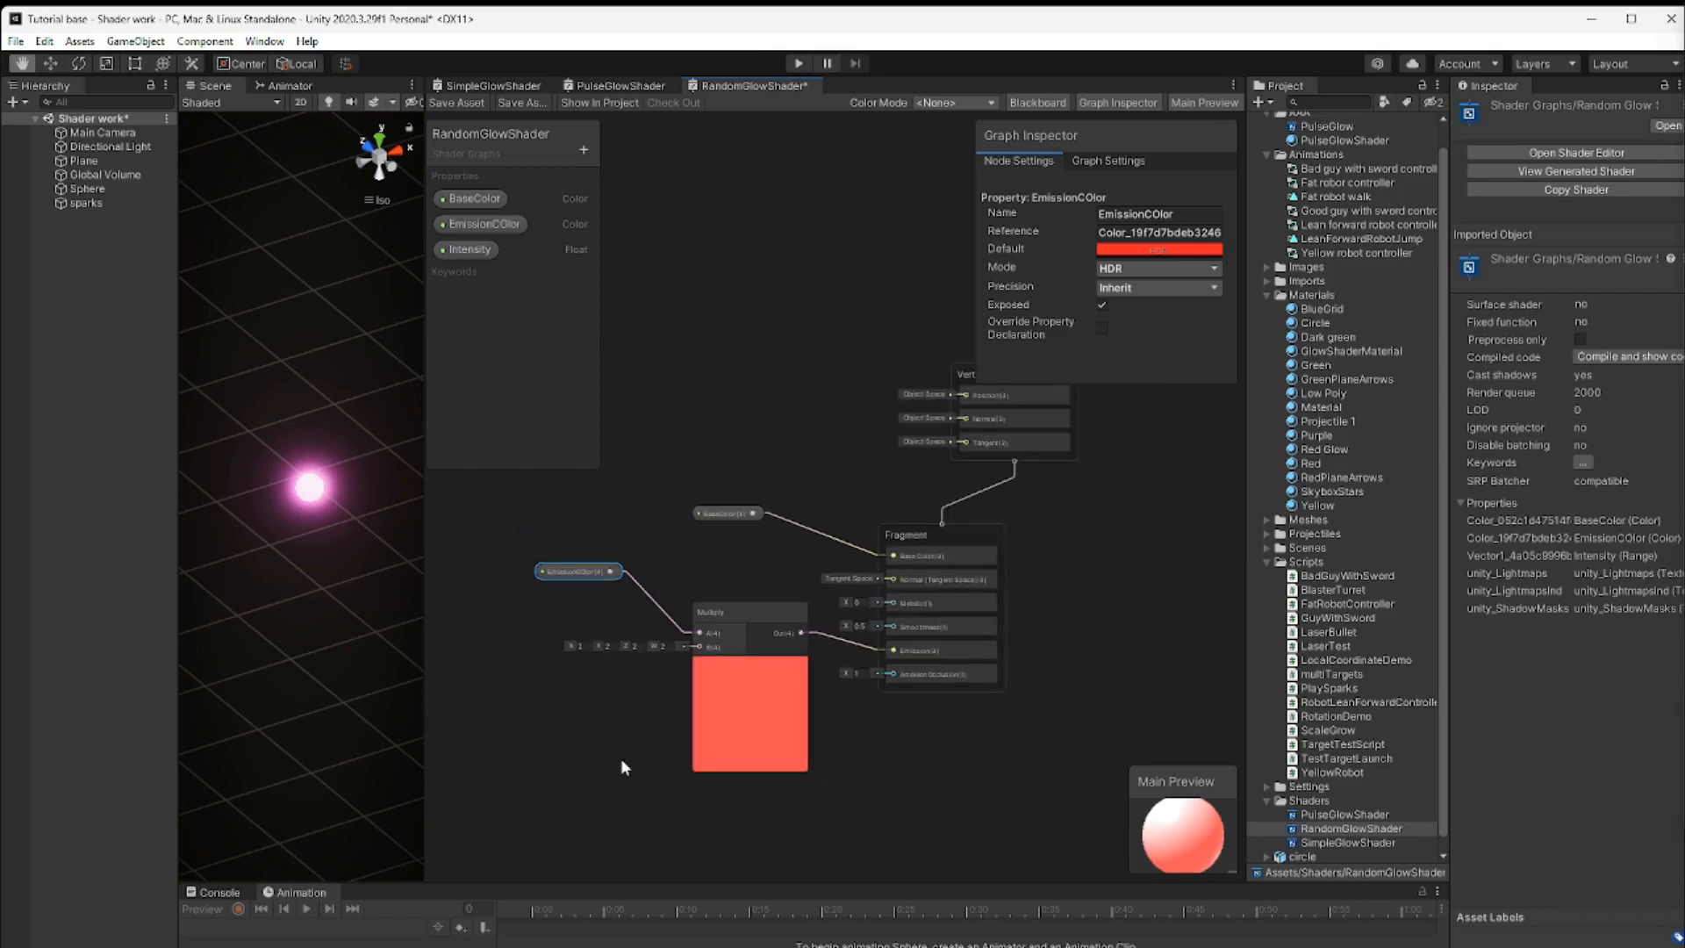
pyautogui.moveTo(620, 760); pyautogui.dragTo(857, 744, button='middle')
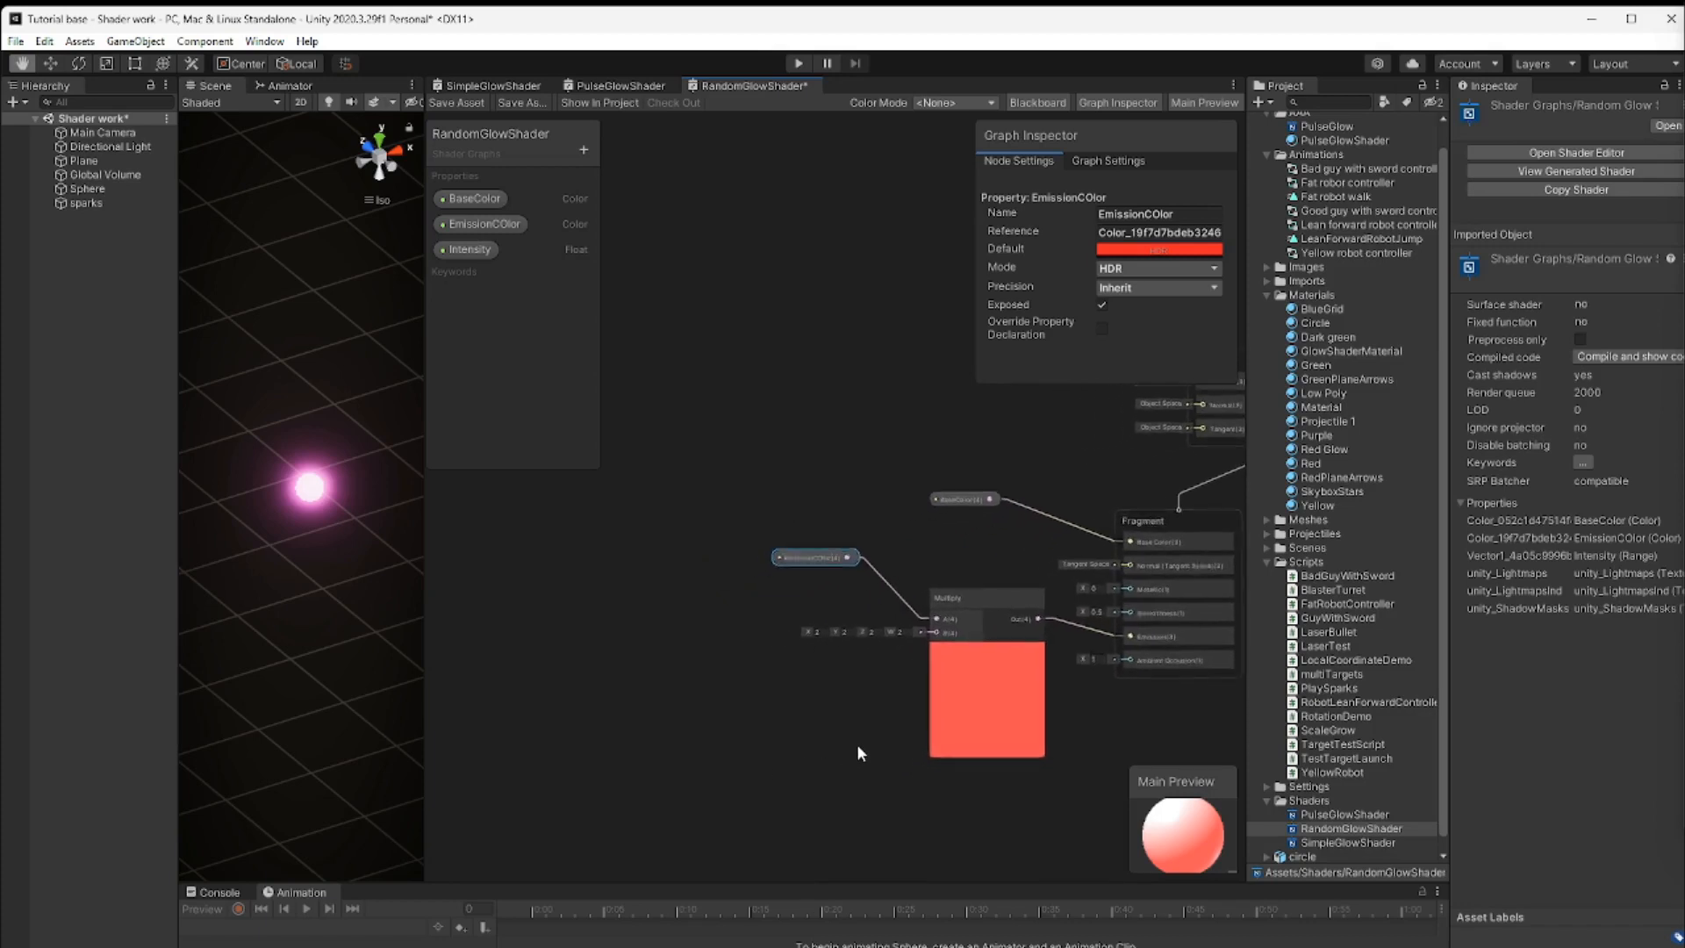
pyautogui.rightClick(626, 610)
pyautogui.click(667, 618)
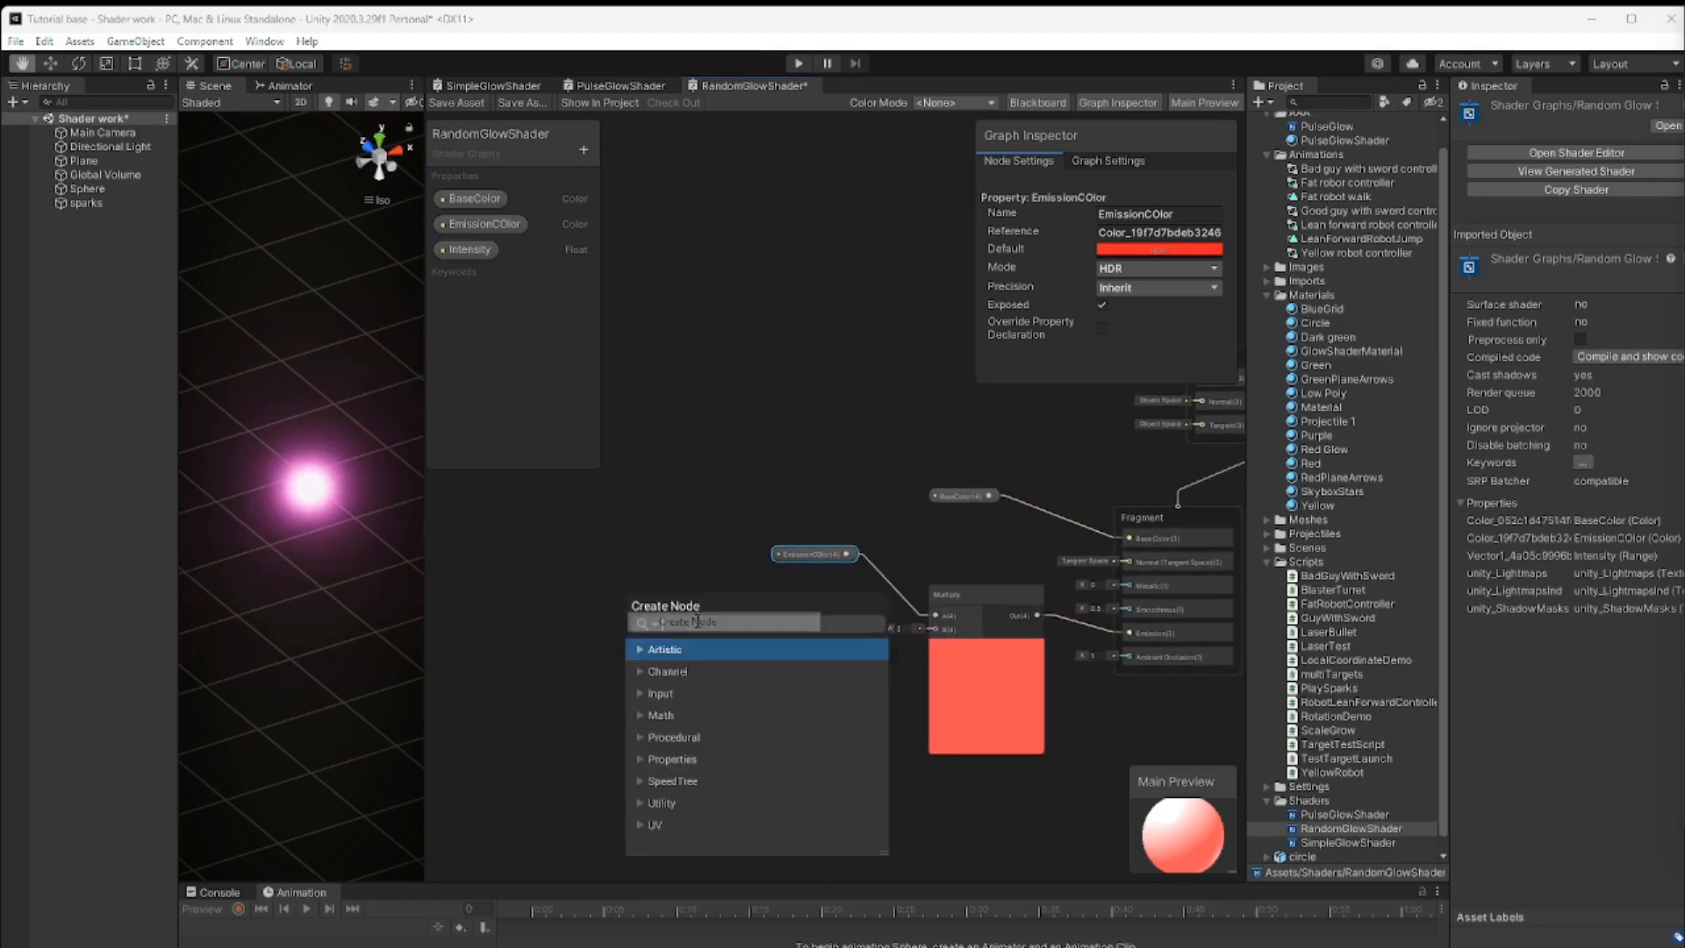
pyautogui.write('noise')
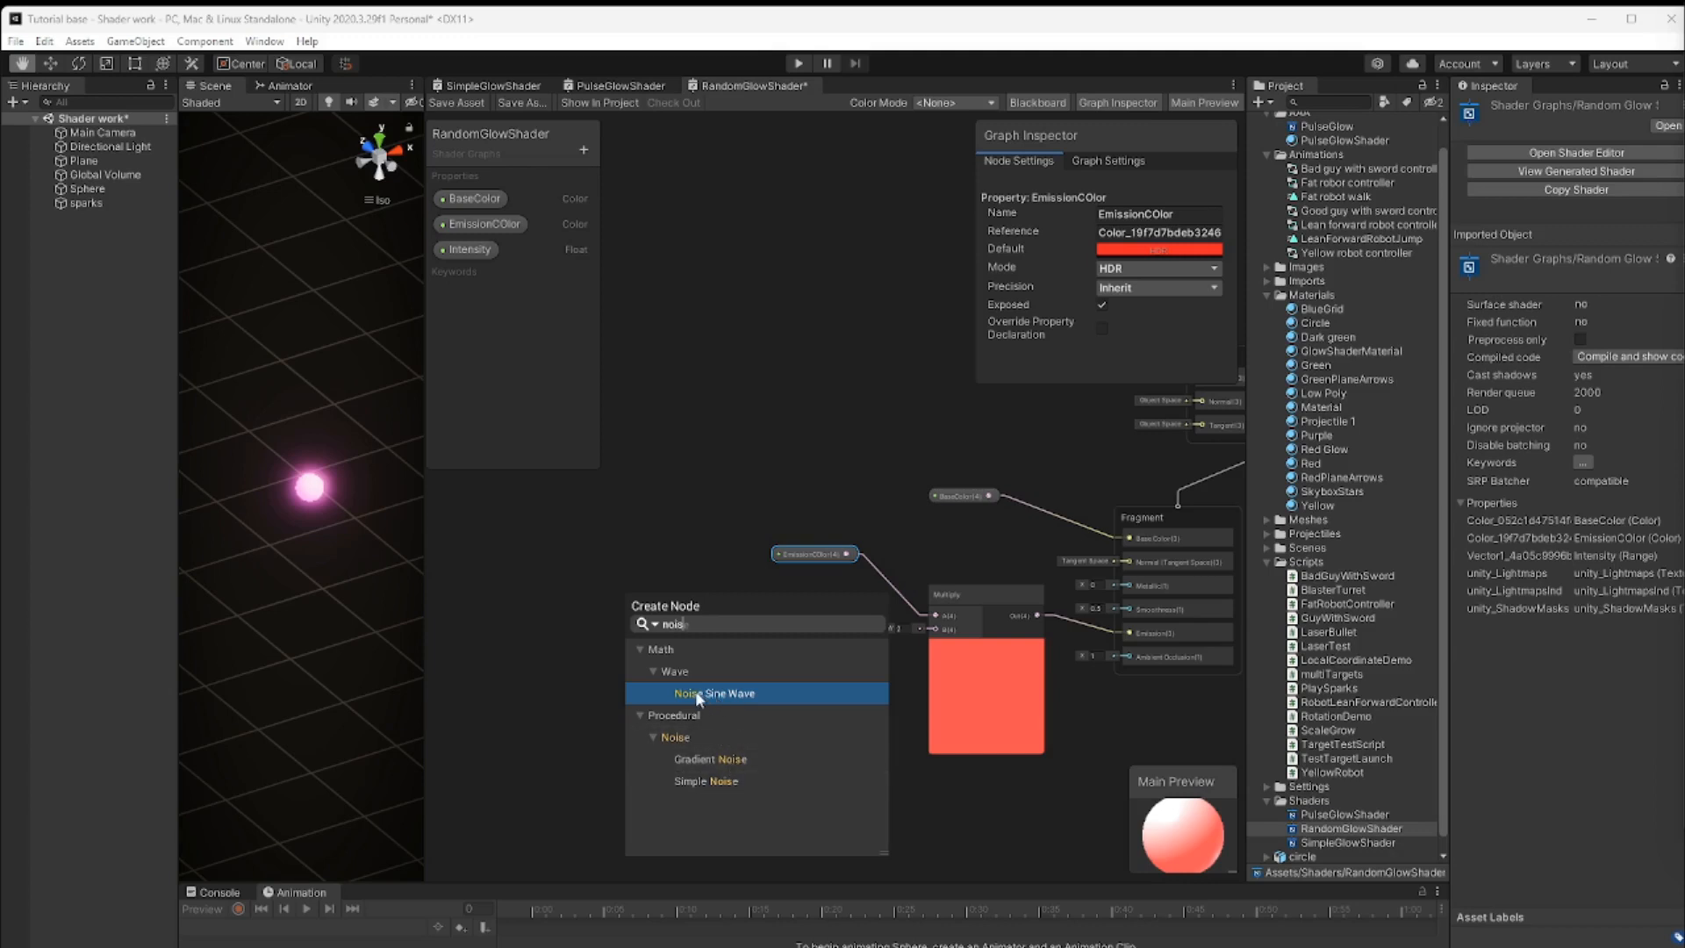
pyautogui.click(714, 781)
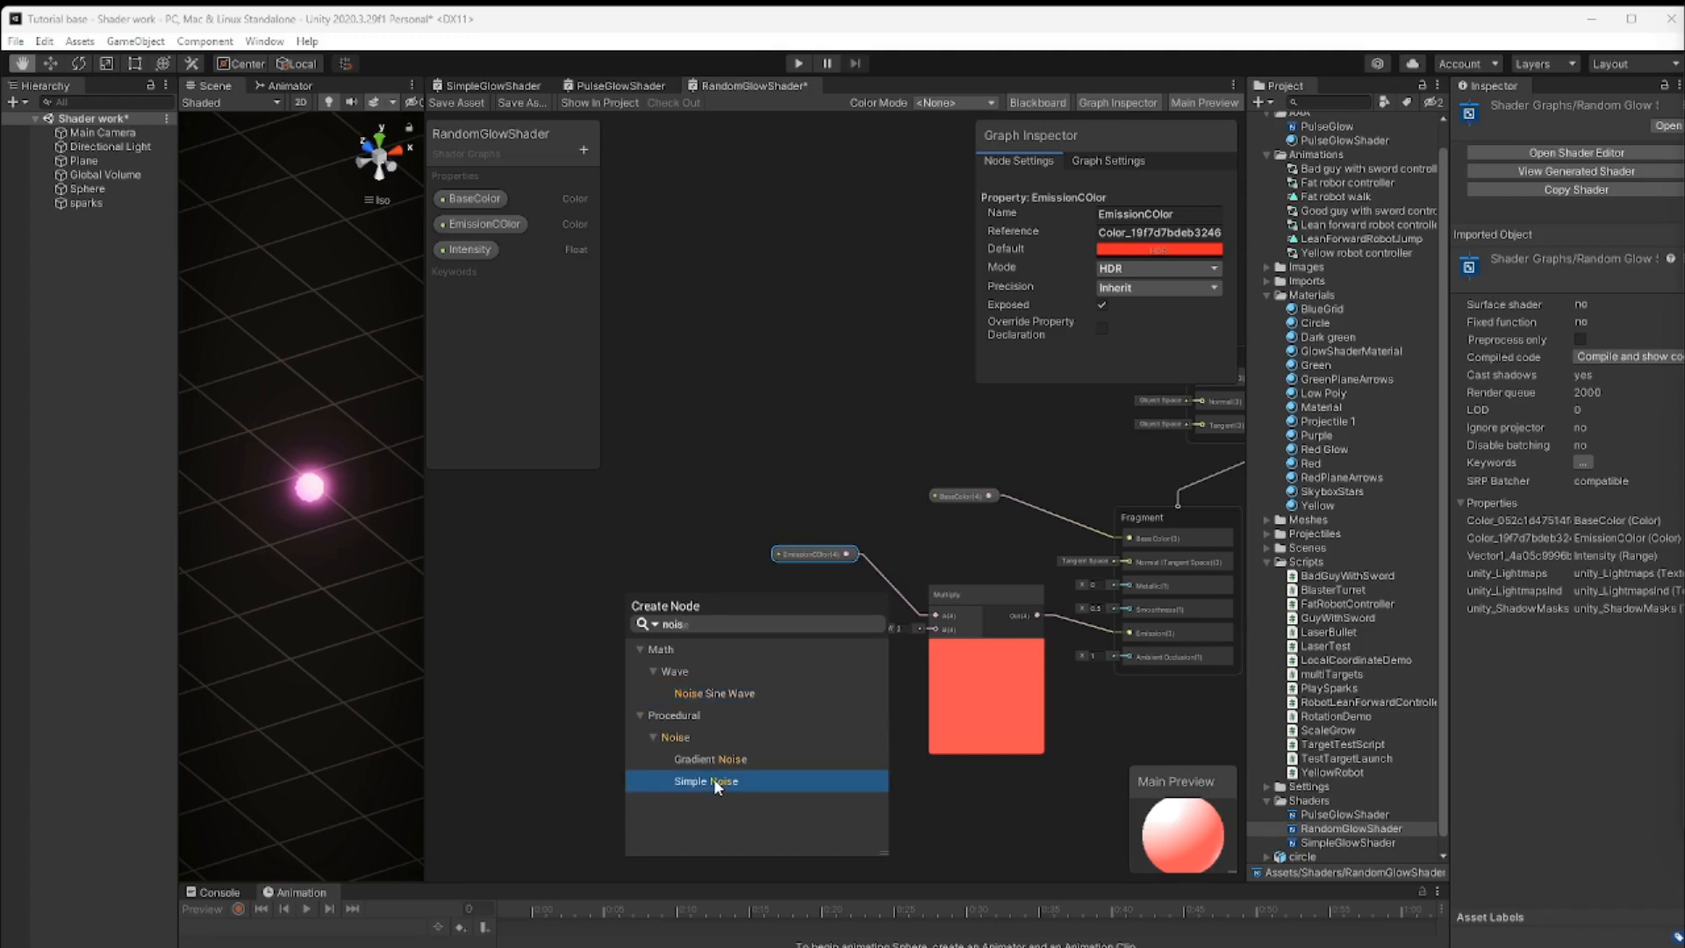
pyautogui.click(713, 781)
pyautogui.moveTo(679, 651); pyautogui.dragTo(696, 634)
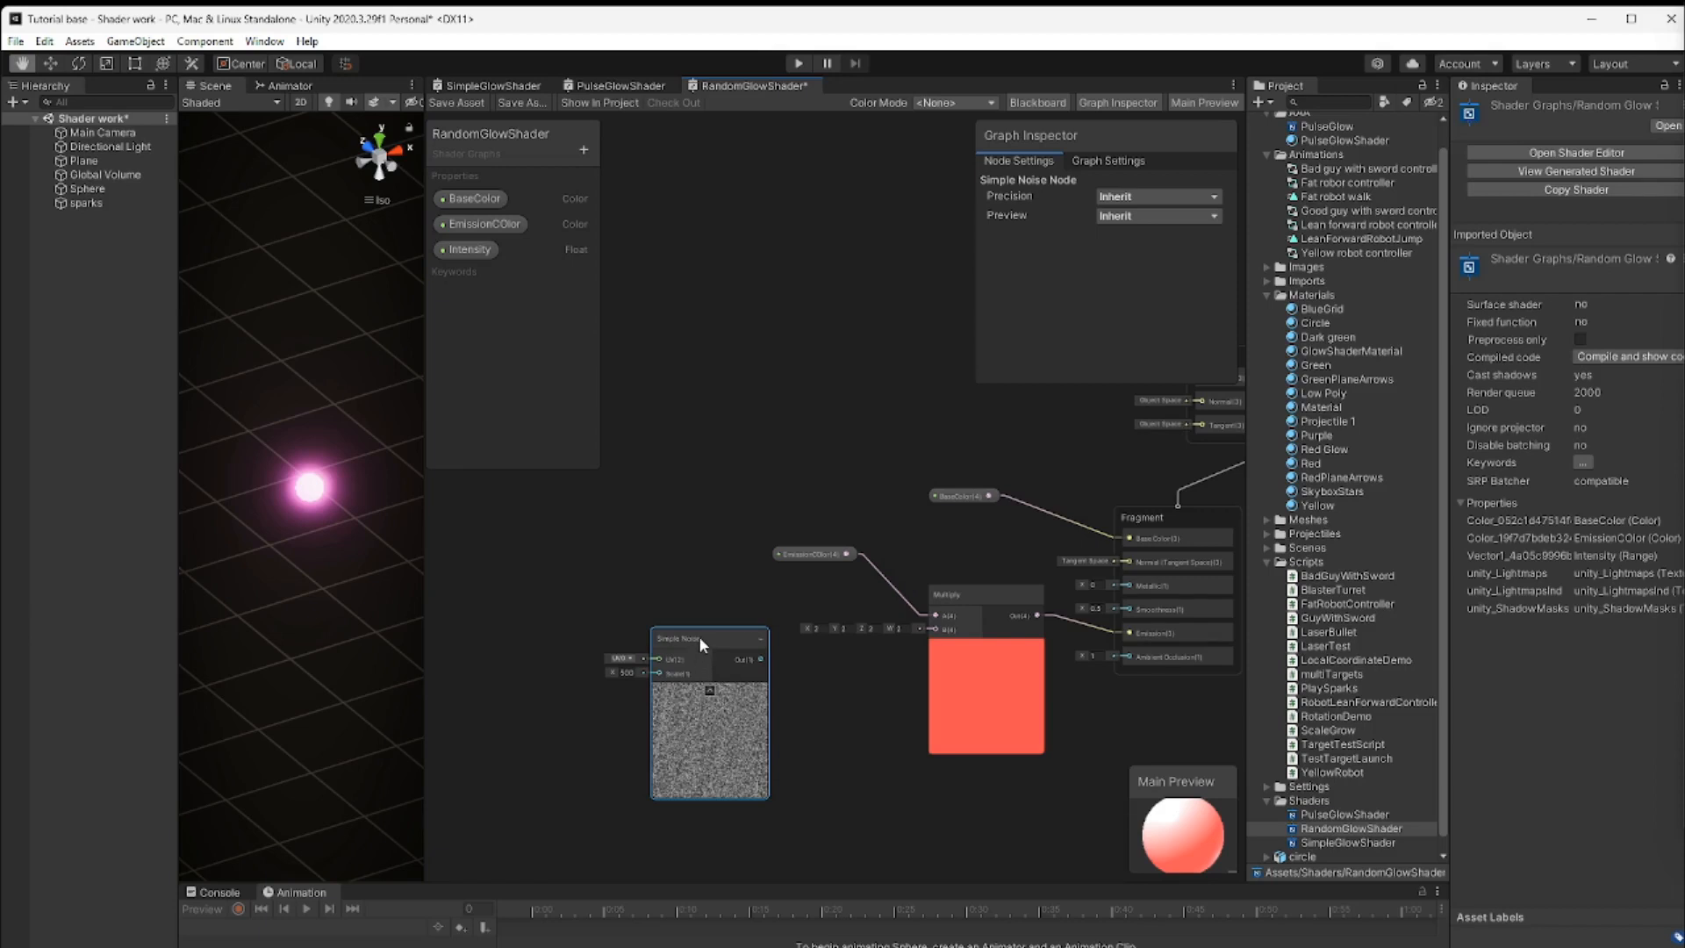
pyautogui.moveTo(698, 637); pyautogui.dragTo(701, 619)
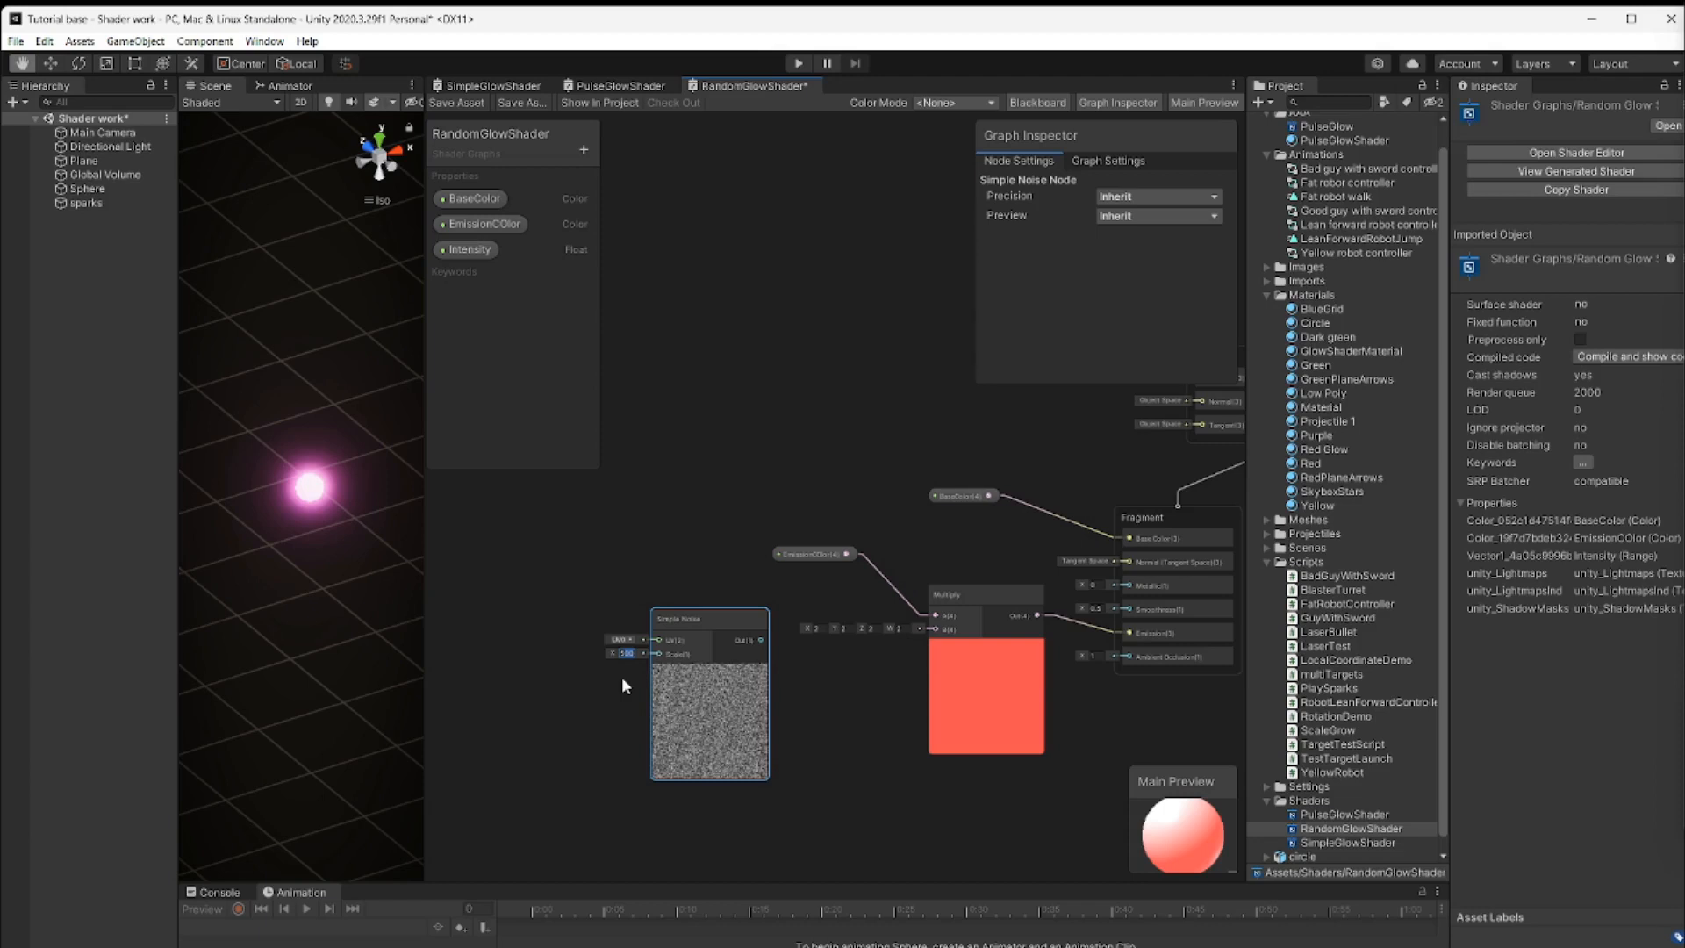
# Try a Scale of 10 on the Simple Noise node and shift the node slightly down
pyautogui.press('BackSpace')
pyautogui.write('1')
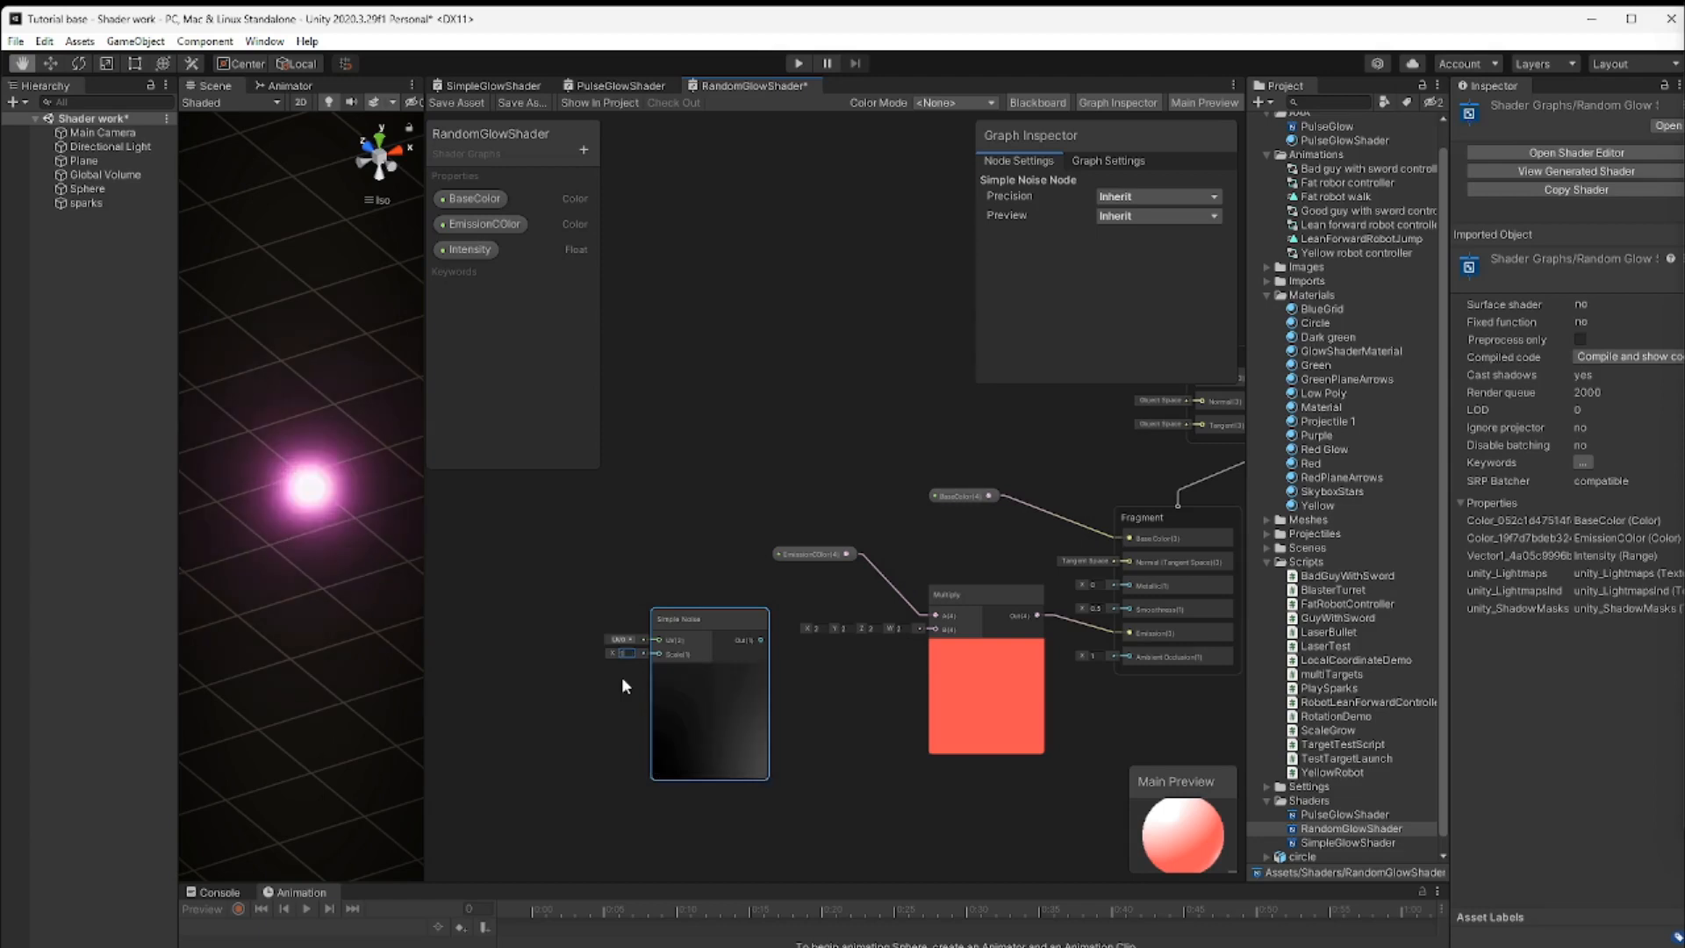
pyautogui.write('0')
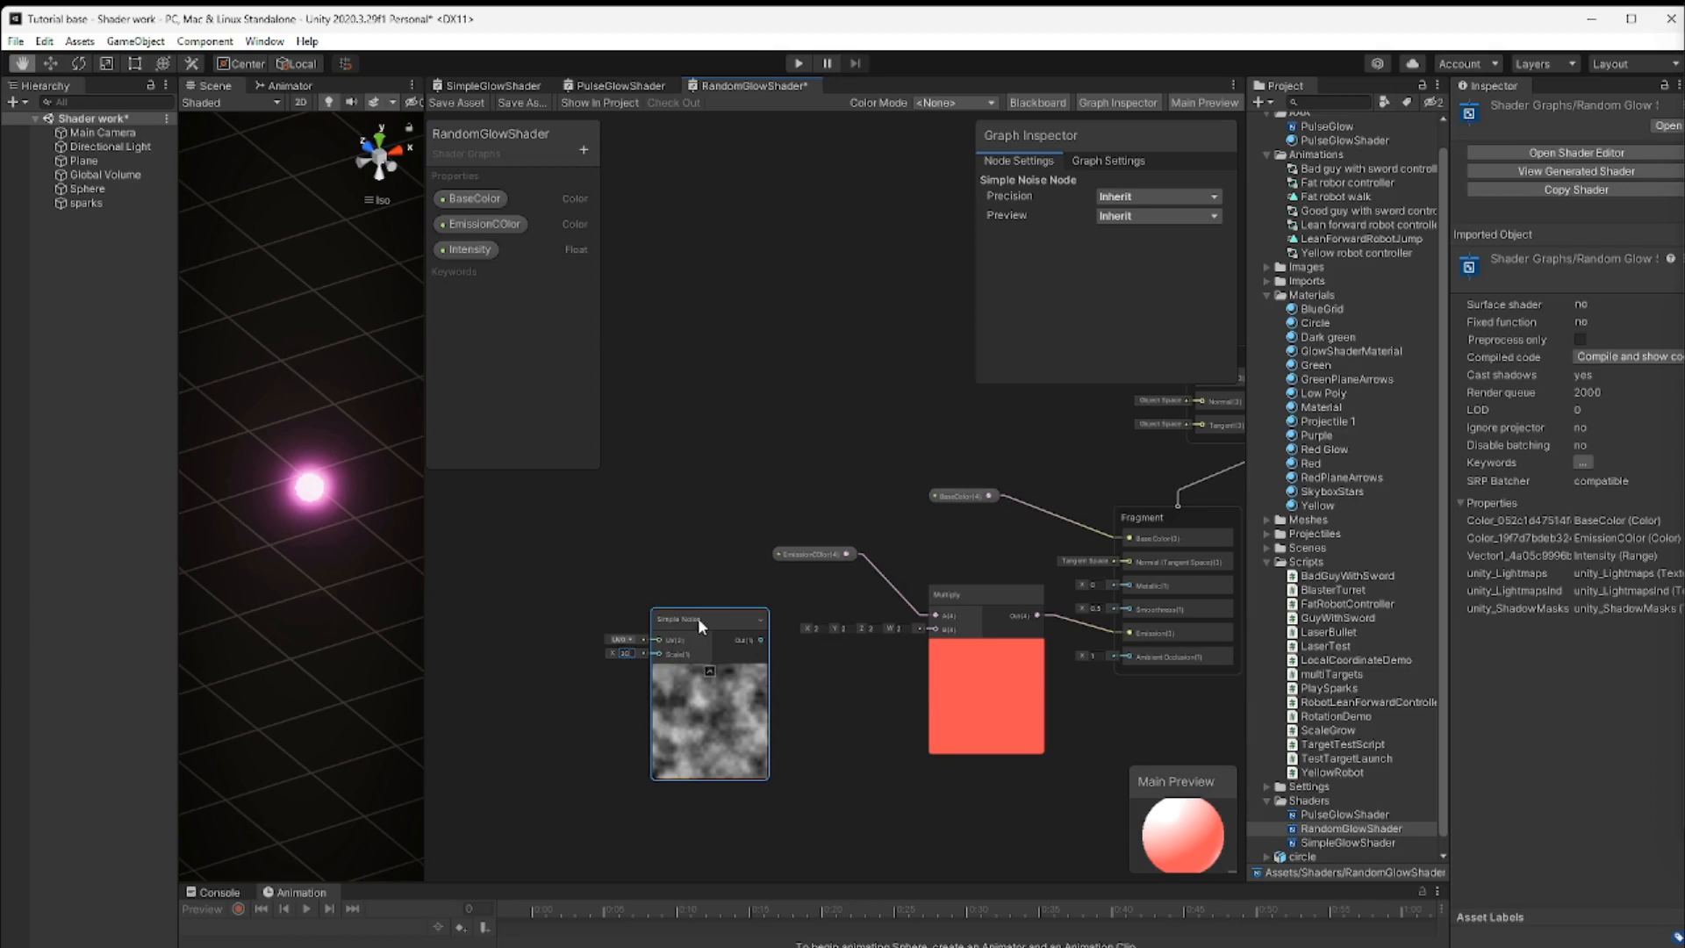
pyautogui.moveTo(698, 618)
pyautogui.mouseDown()
pyautogui.moveTo(715, 618)
pyautogui.moveTo(696, 626)
pyautogui.mouseUp()
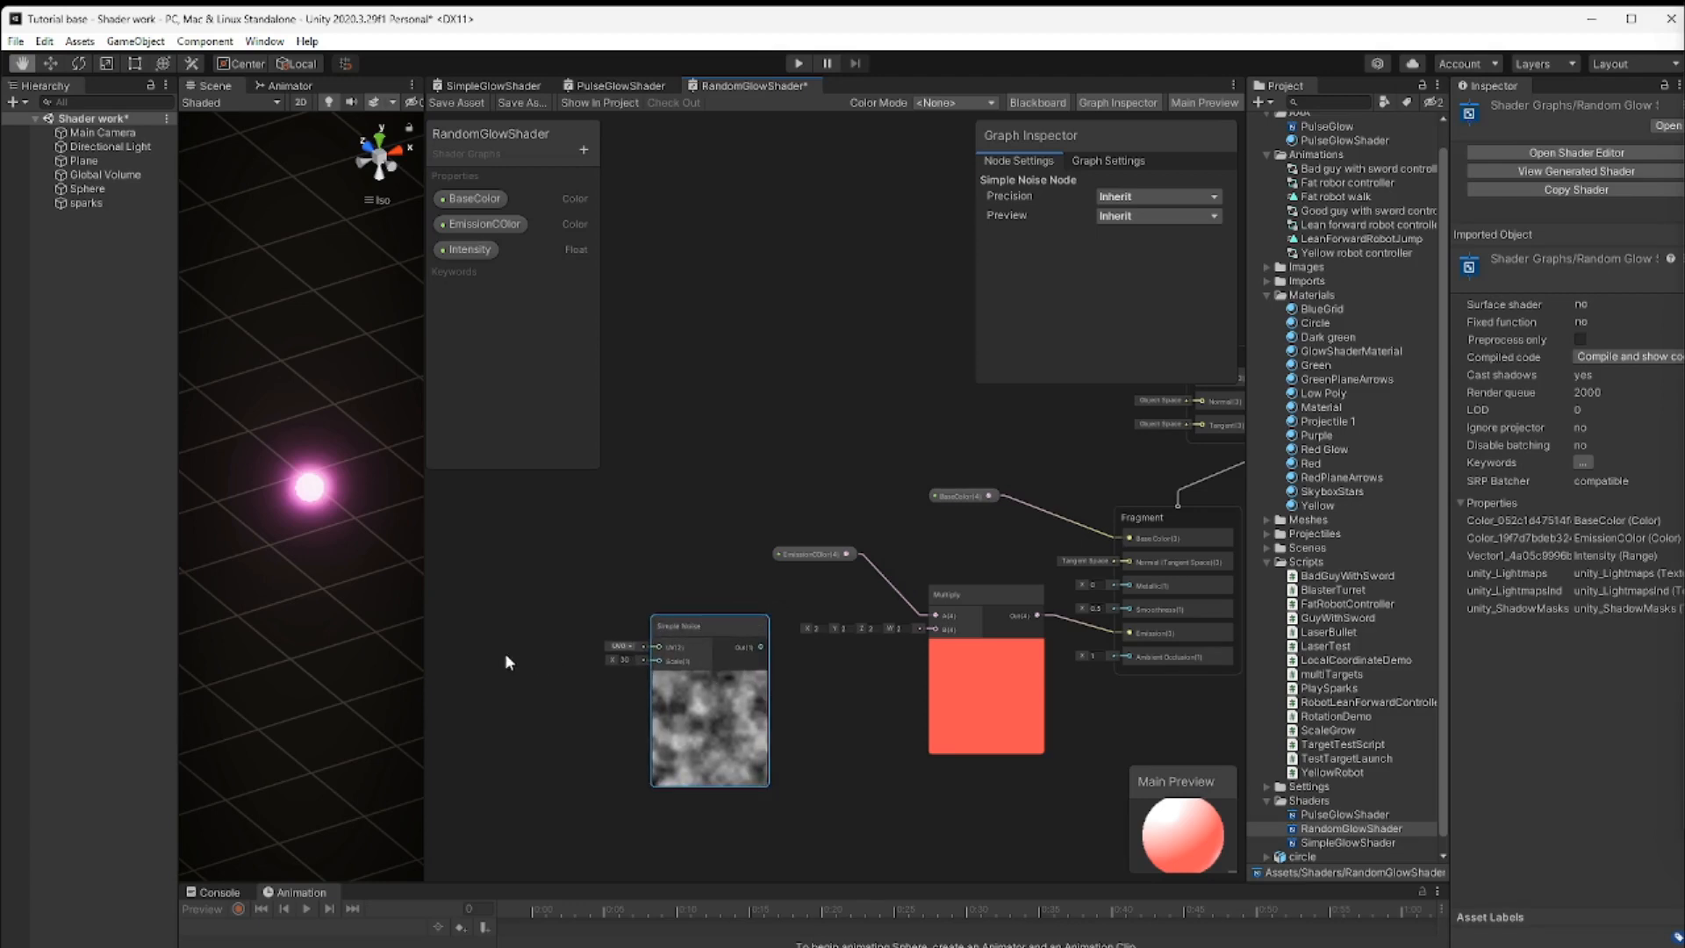
# Rename the Intensity property to ChangeRate
pyautogui.click(583, 151)
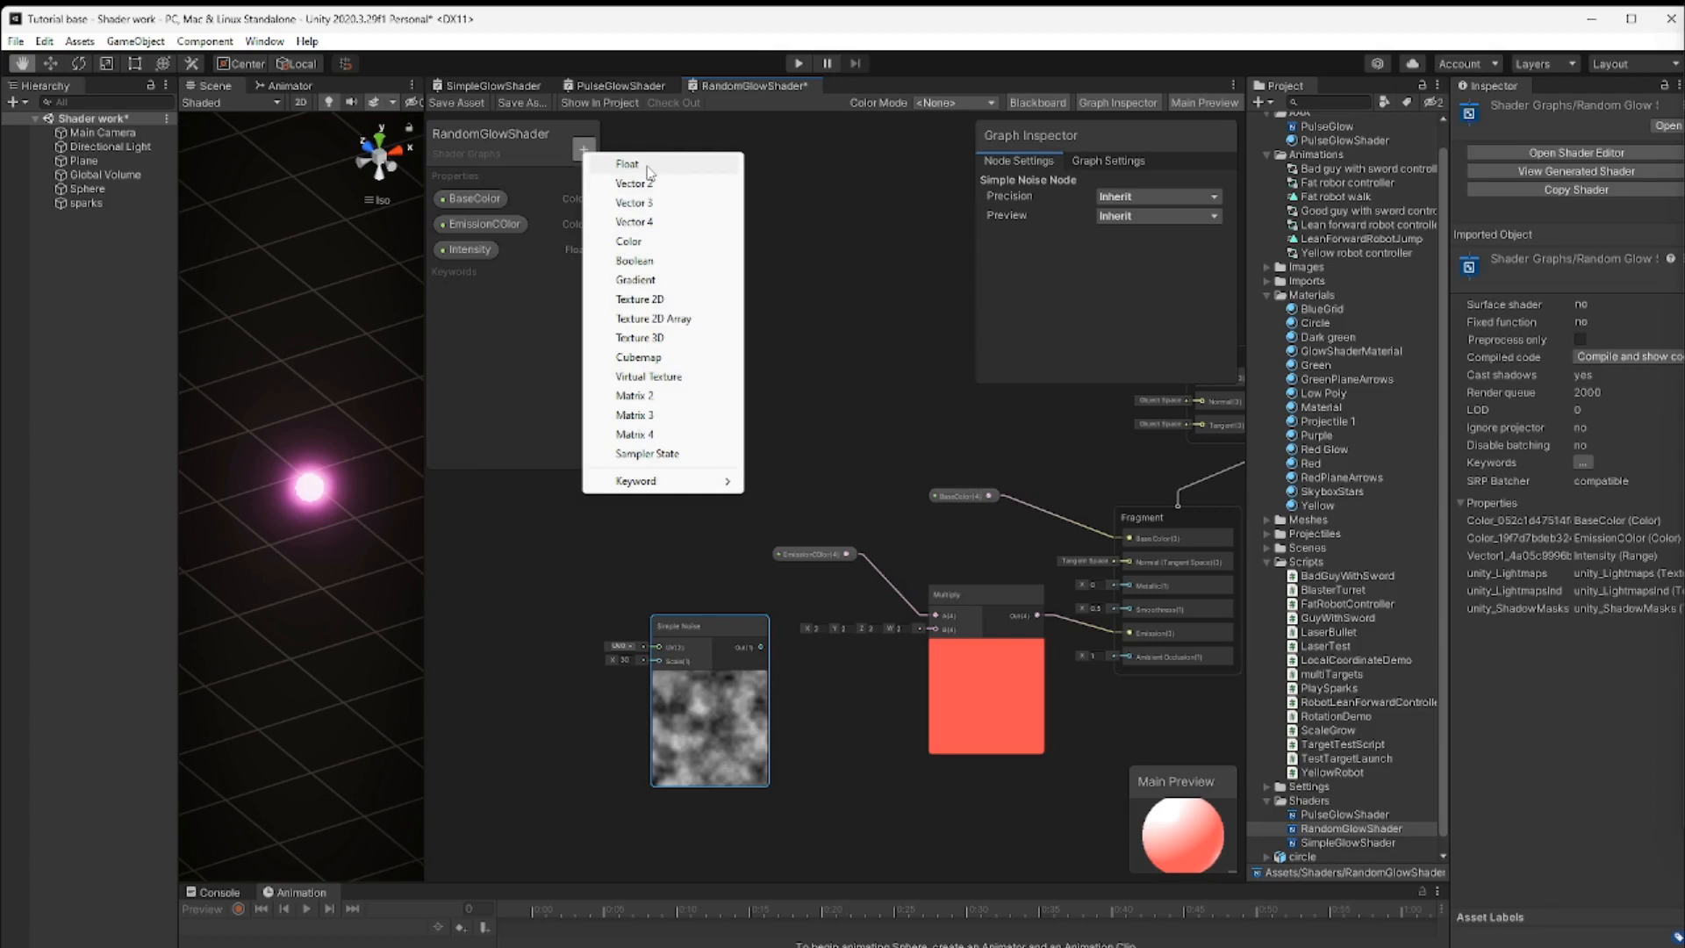
pyautogui.click(472, 251)
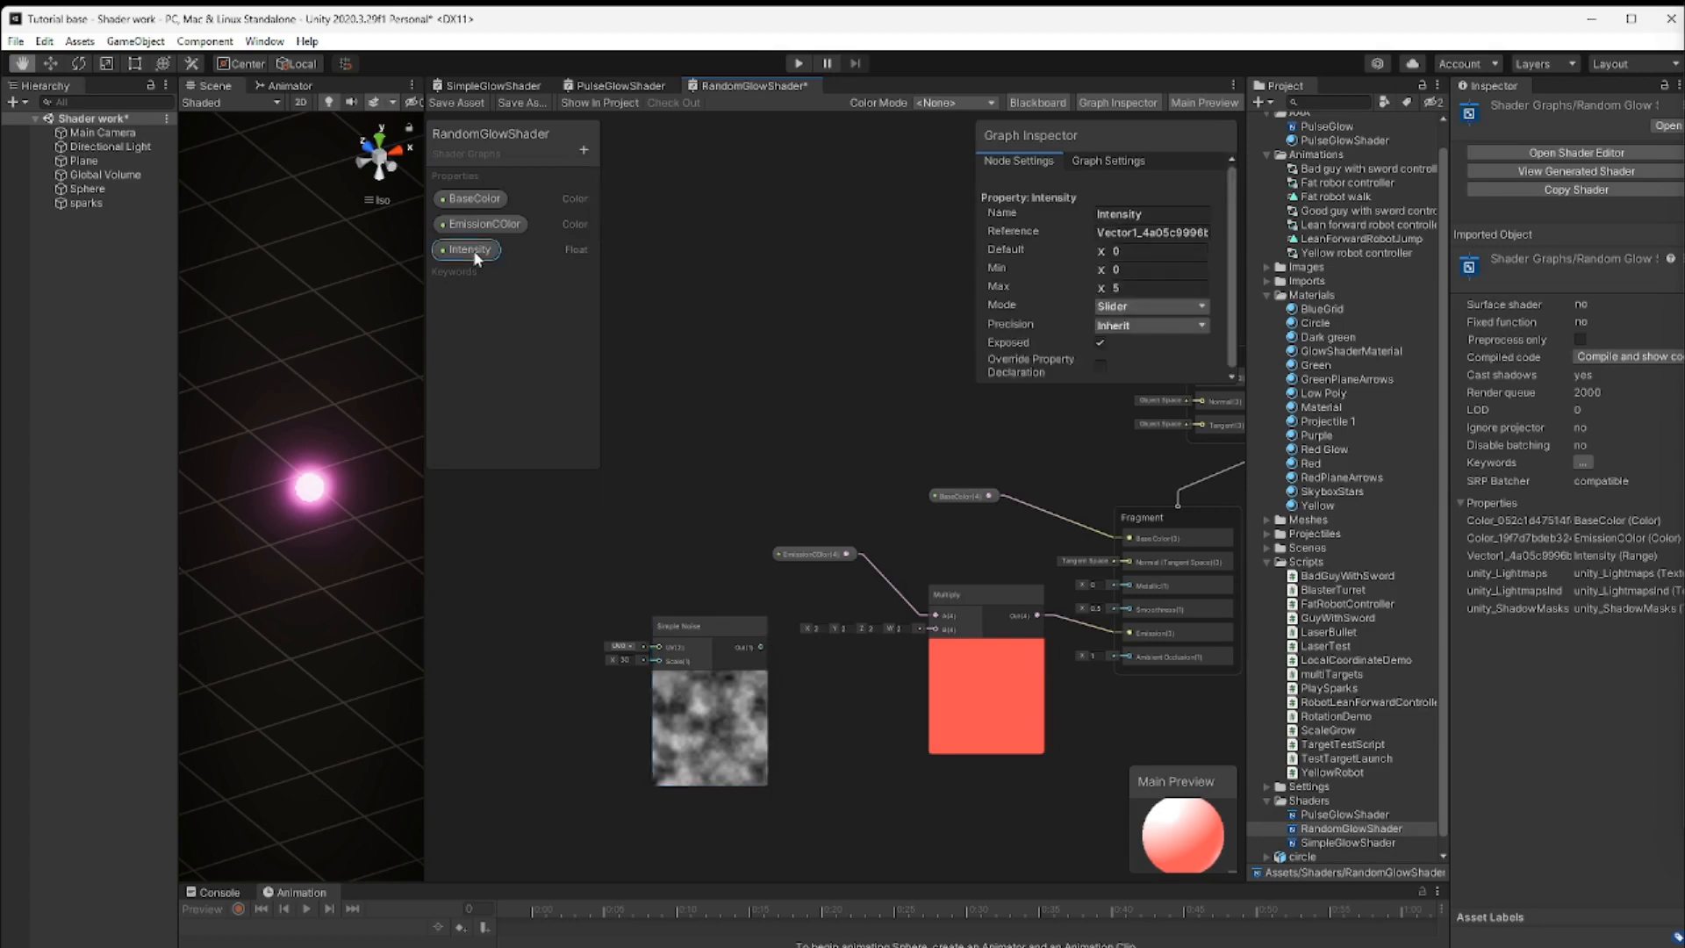
pyautogui.doubleClick(477, 254)
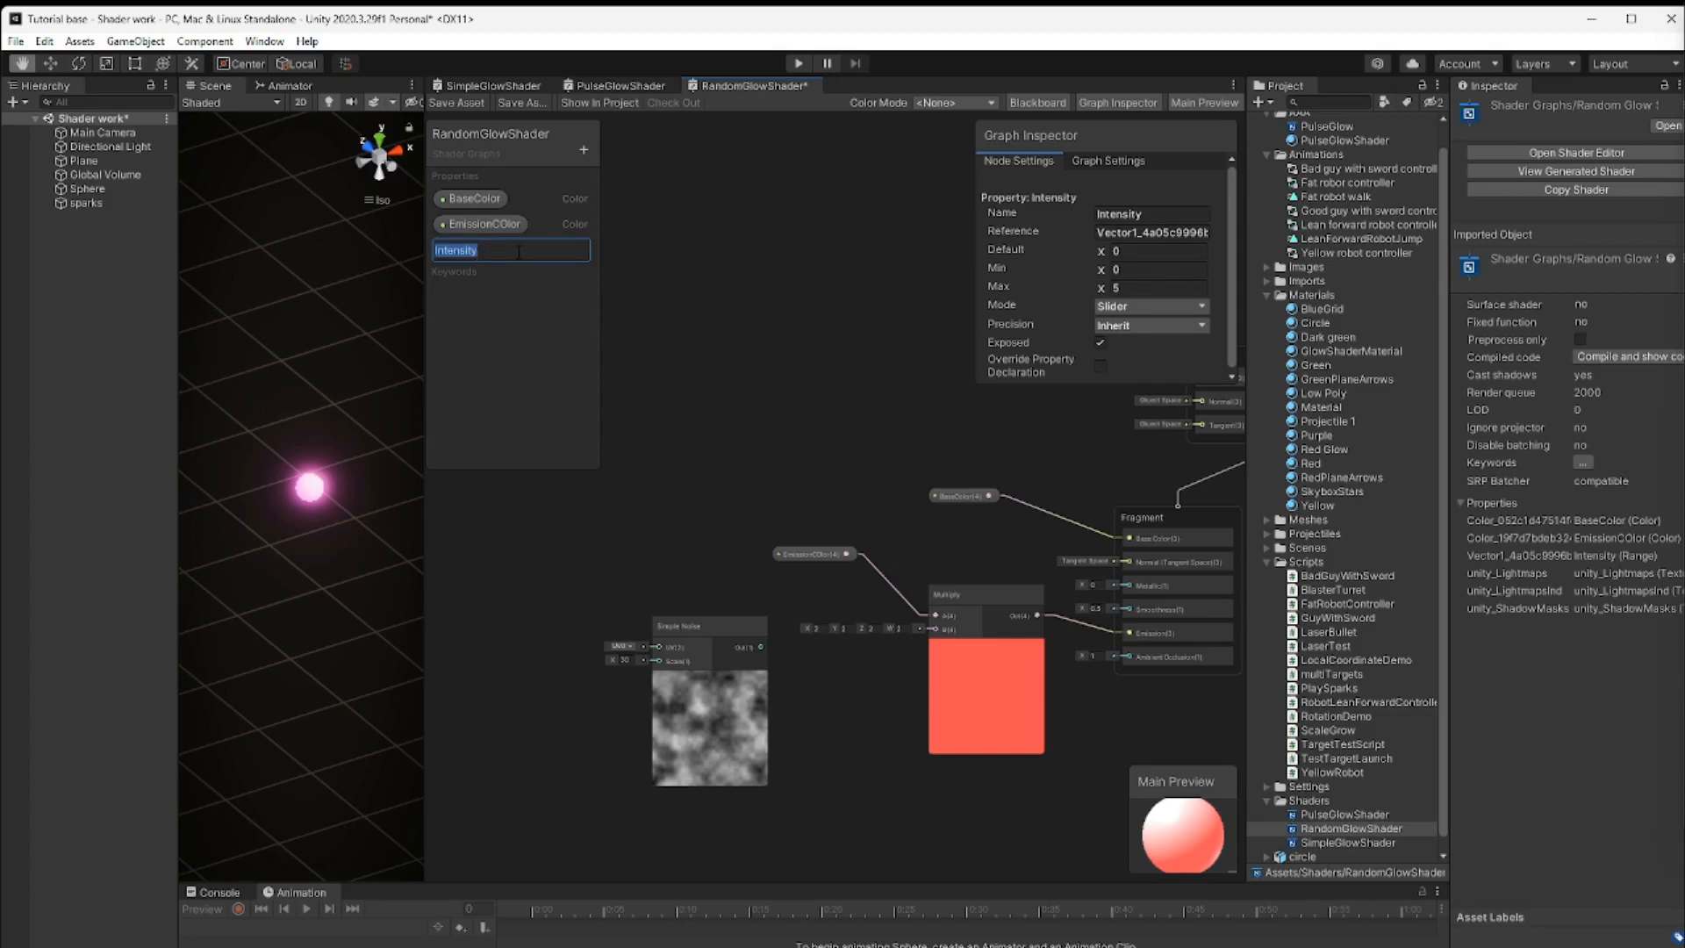
pyautogui.write('Chan')
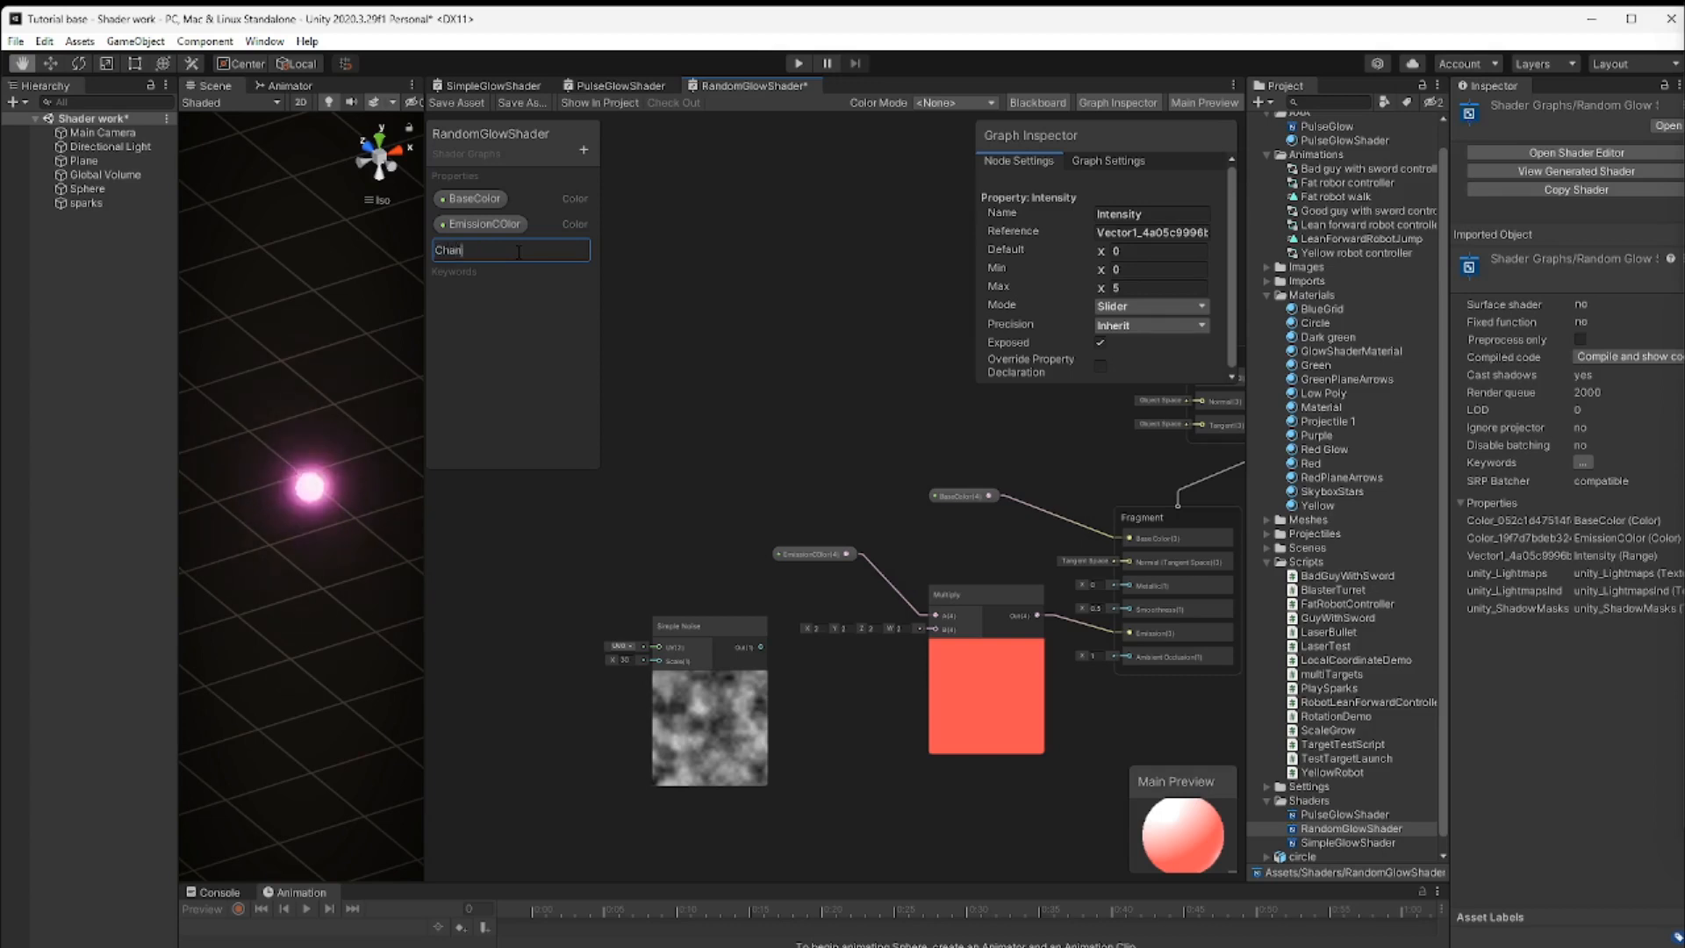
pyautogui.write('geRate')
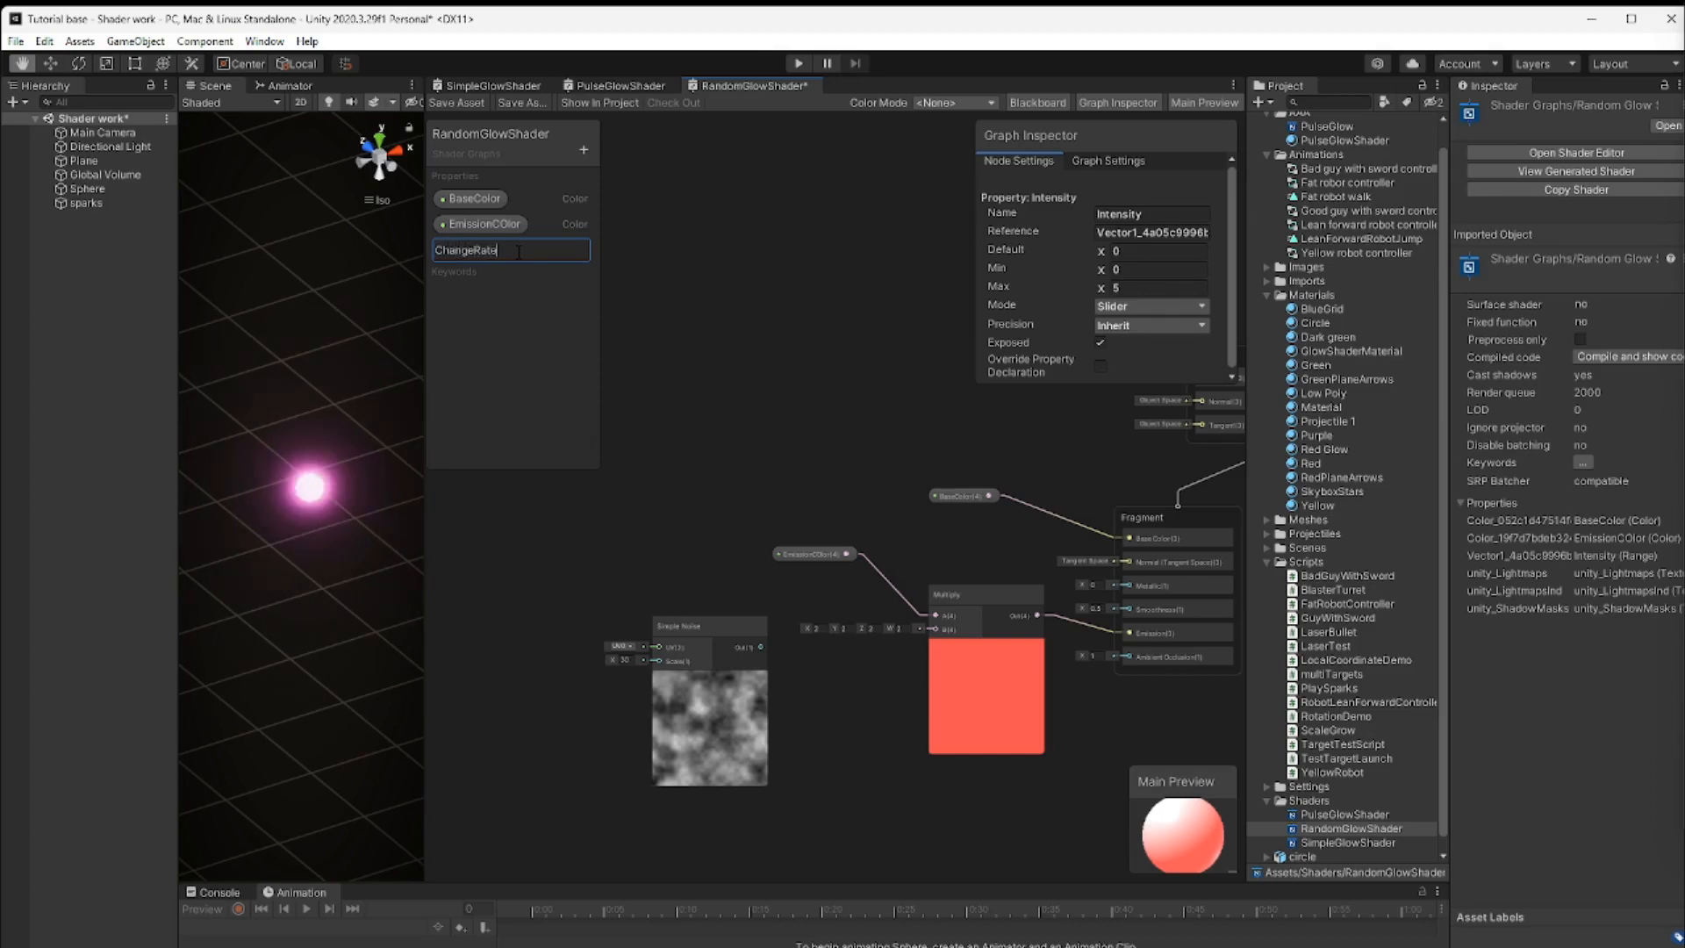
pyautogui.press('Return')
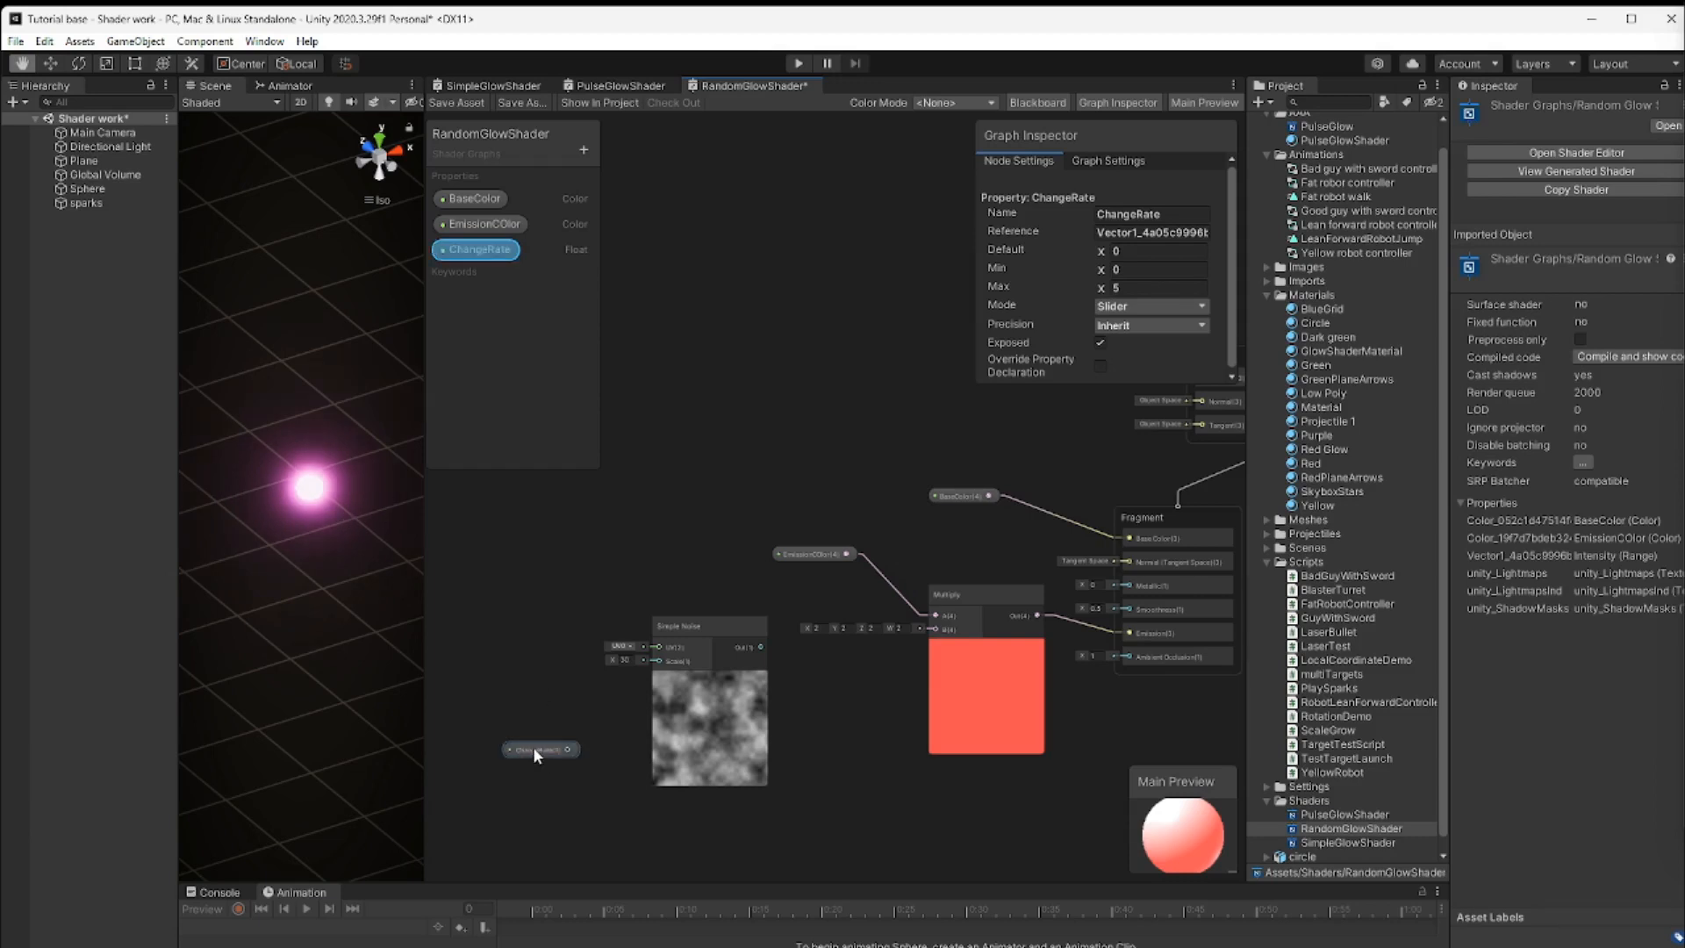
# Connect ChangeRate to the Simple Noise node's Scale input and set the property's slider minimum to 20 and maximum to 200
pyautogui.moveTo(534, 746); pyautogui.dragTo(730, 660)
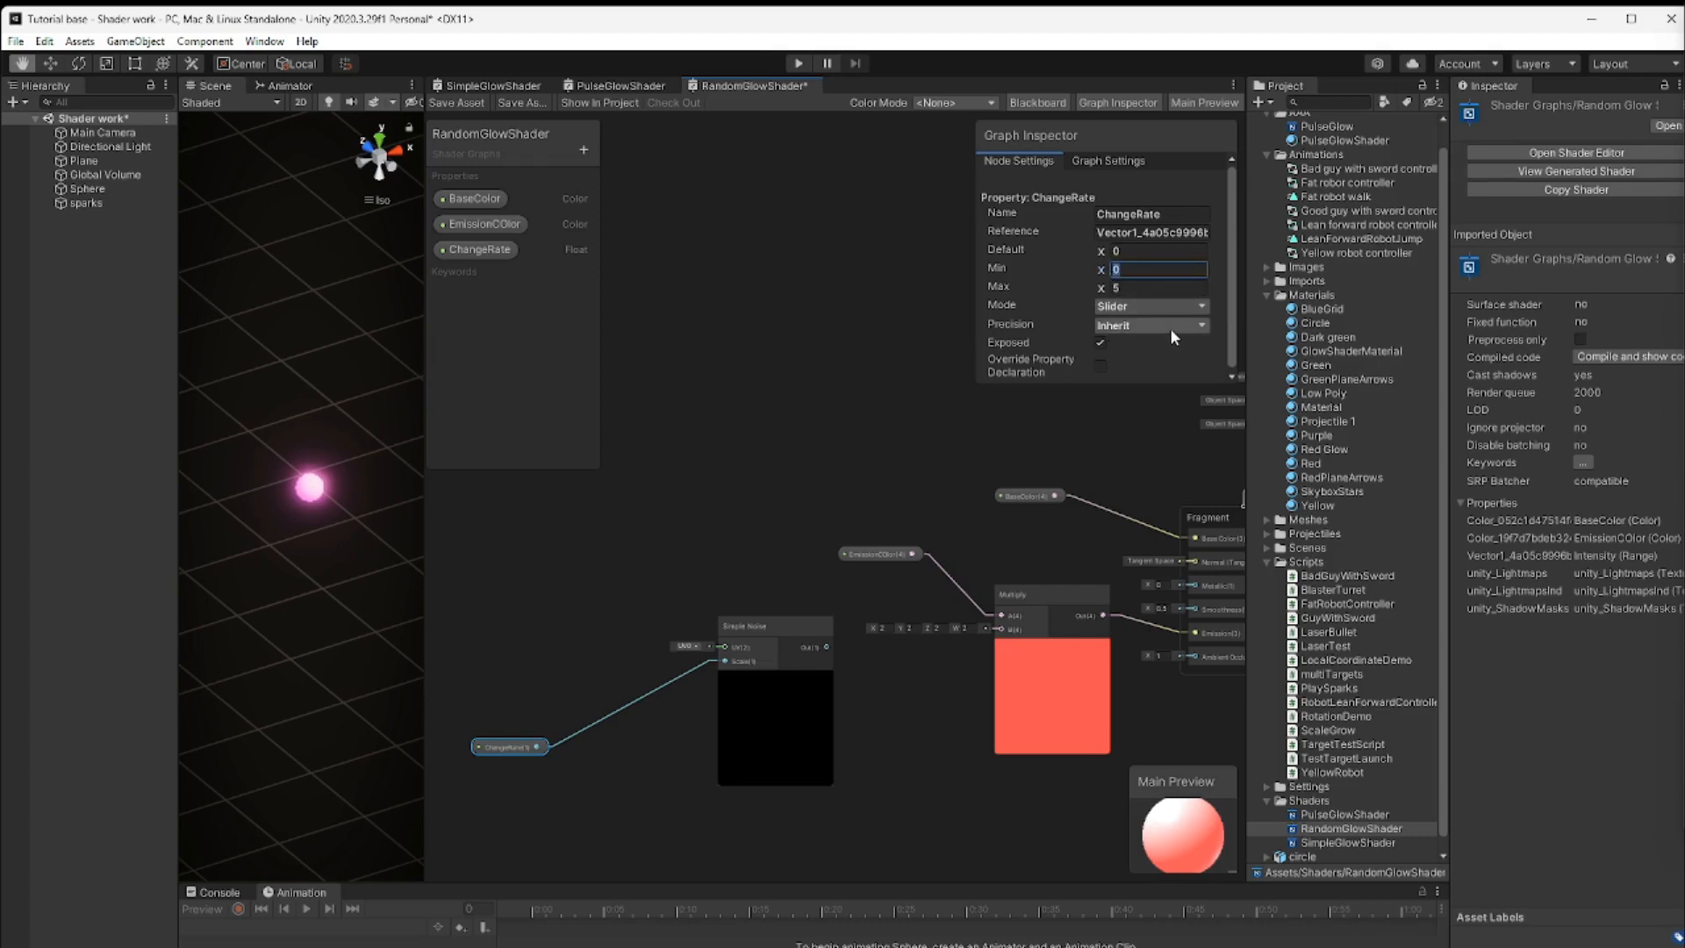
pyautogui.write('20')
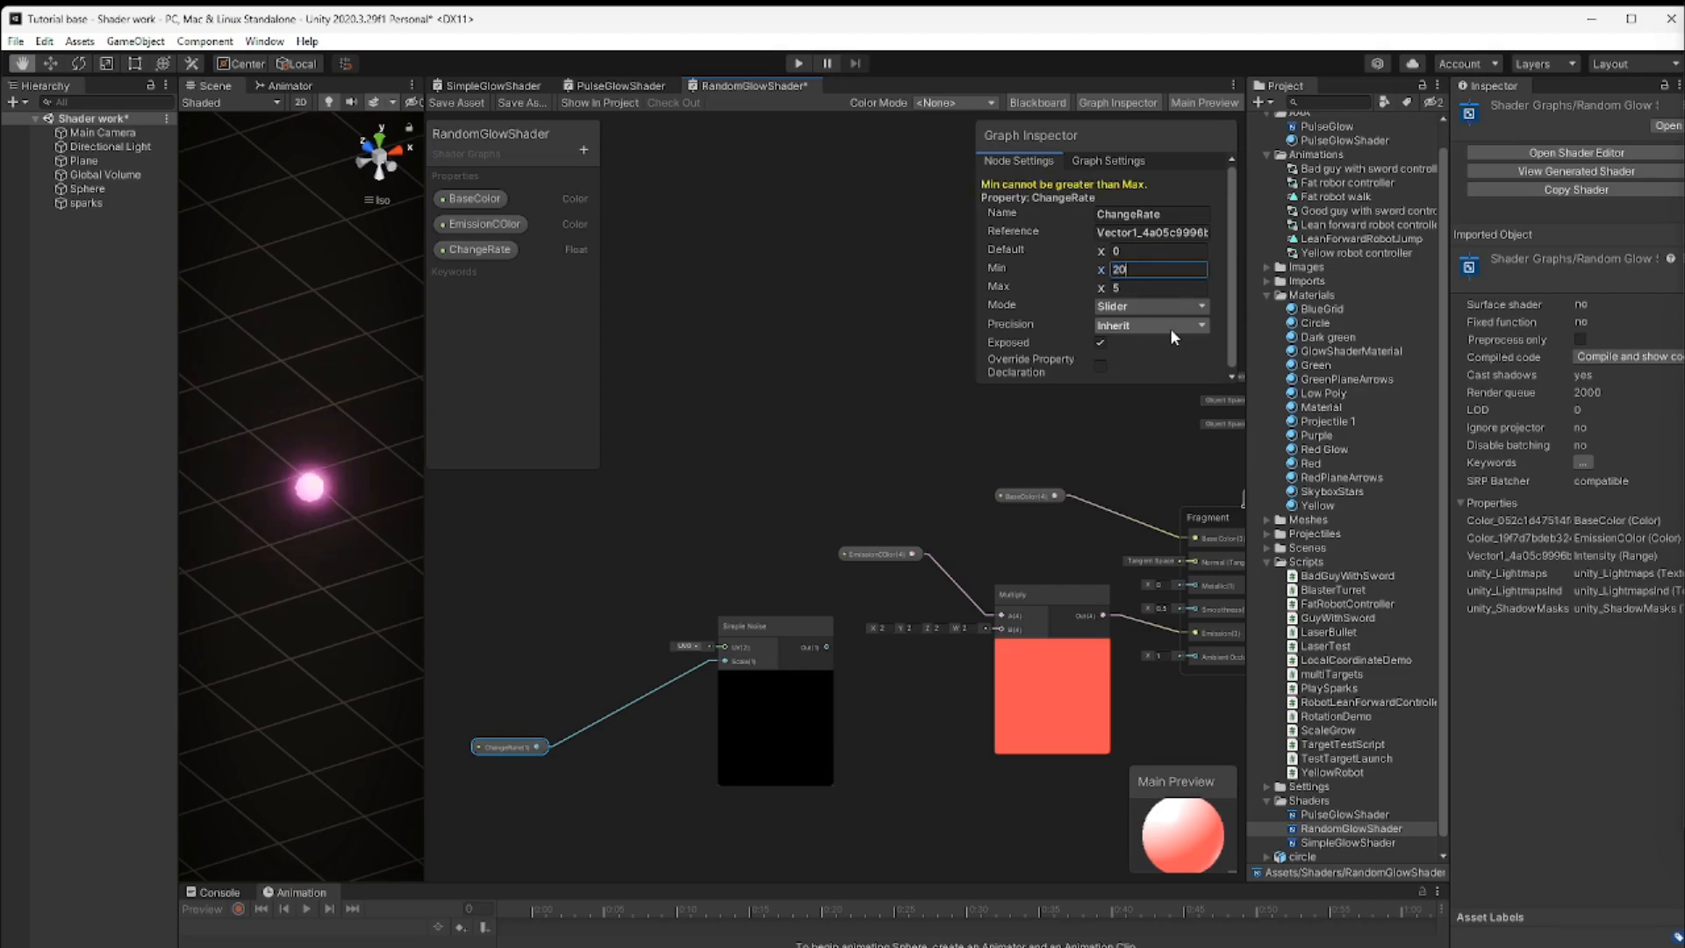
pyautogui.click(1132, 289)
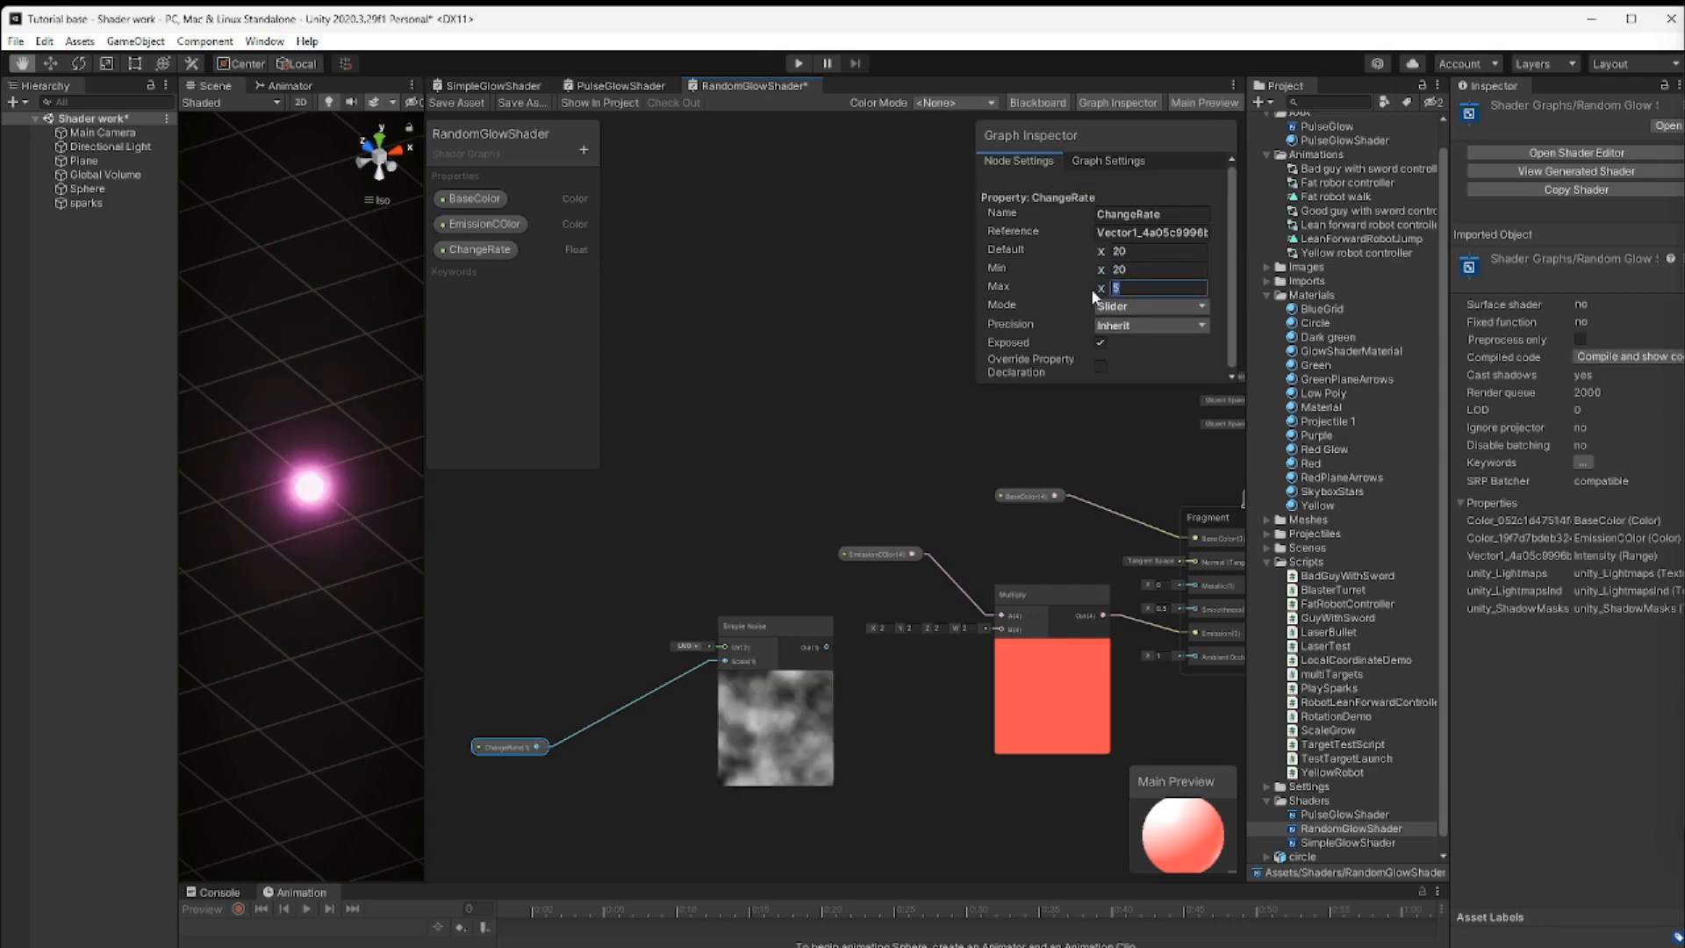
pyautogui.write('200')
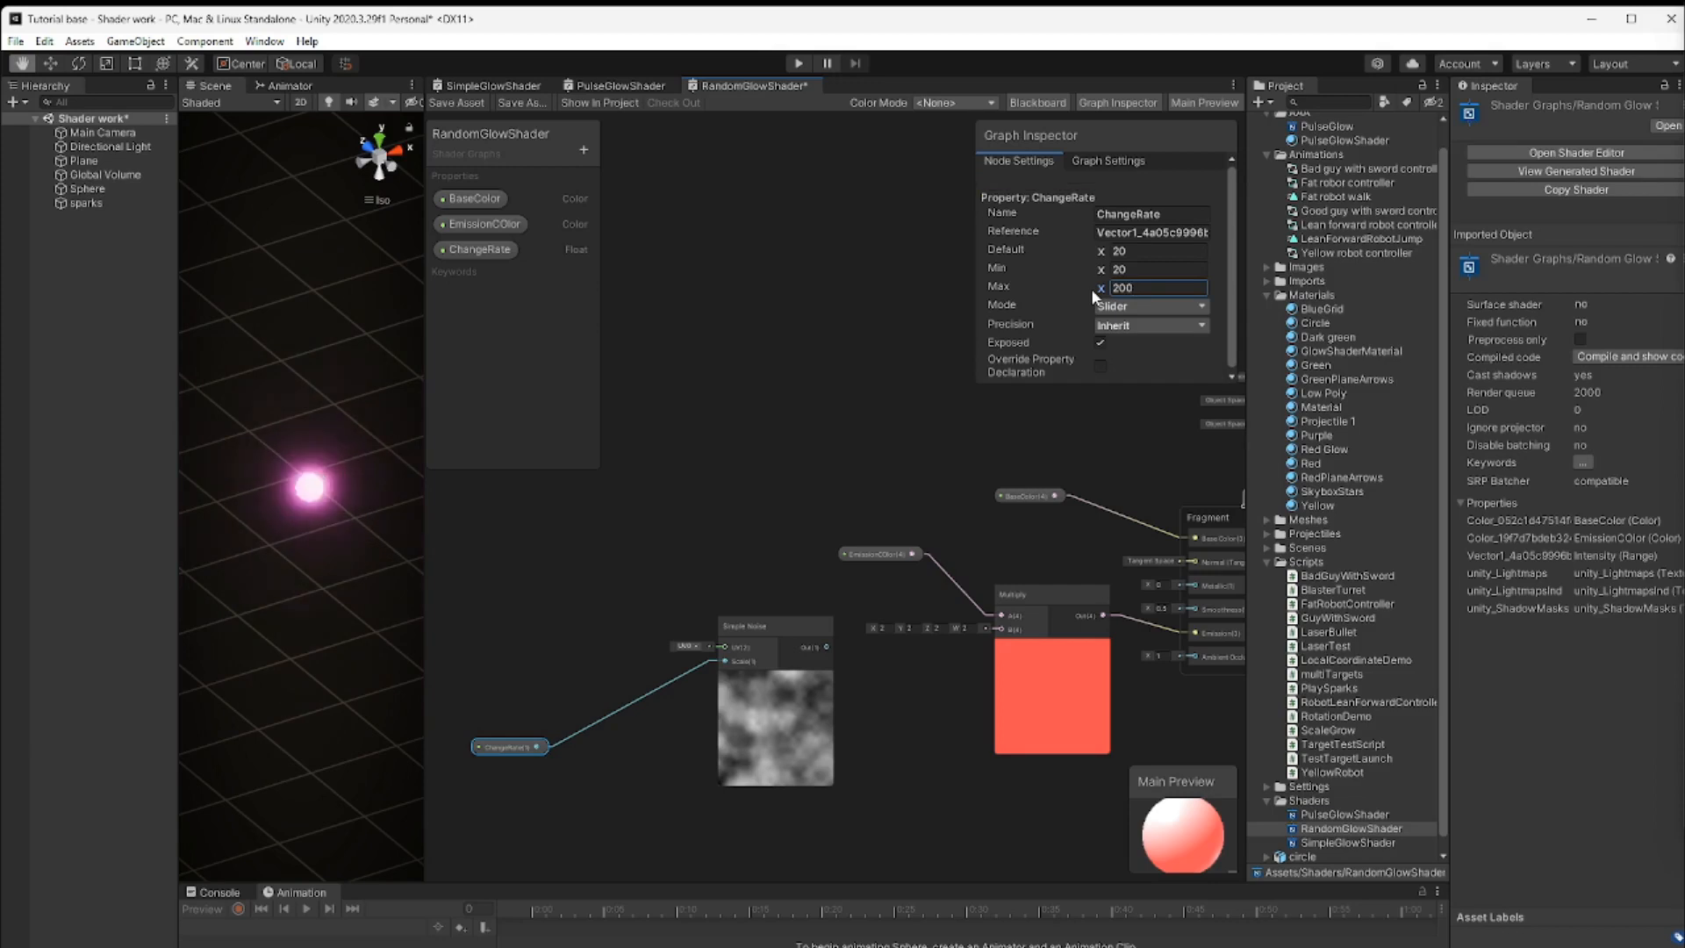
pyautogui.click(551, 683)
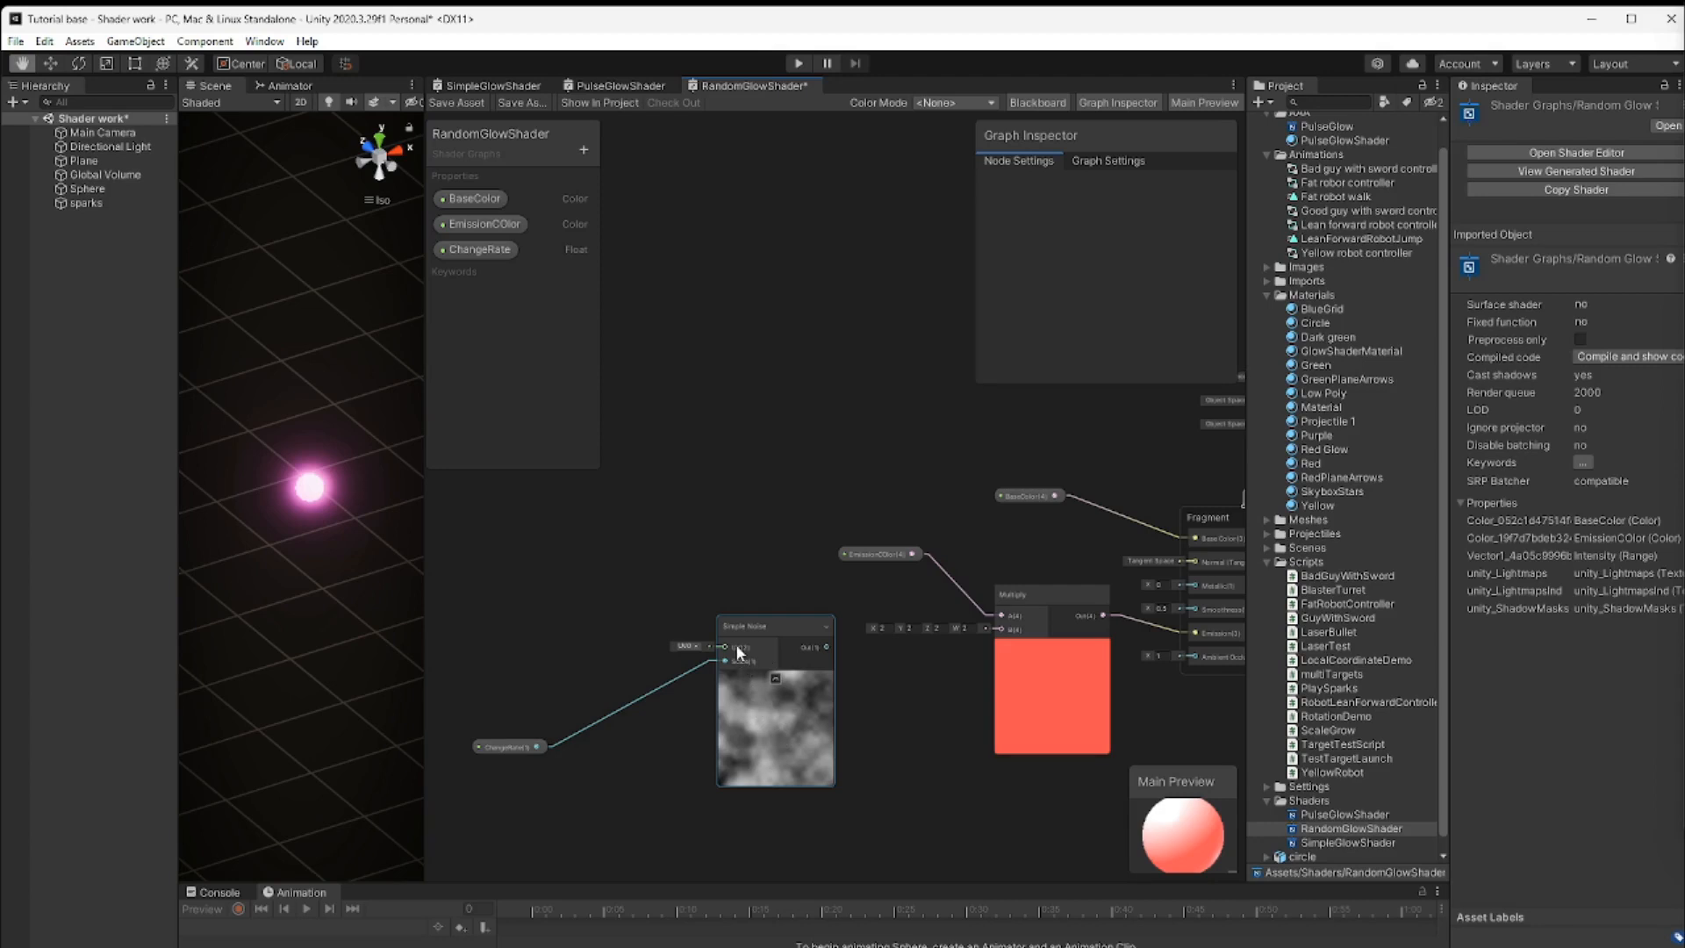
# Add a Time node above the ChangeRate node and connect its Time output to the Simple Noise node's UV input
pyautogui.rightClick(553, 574)
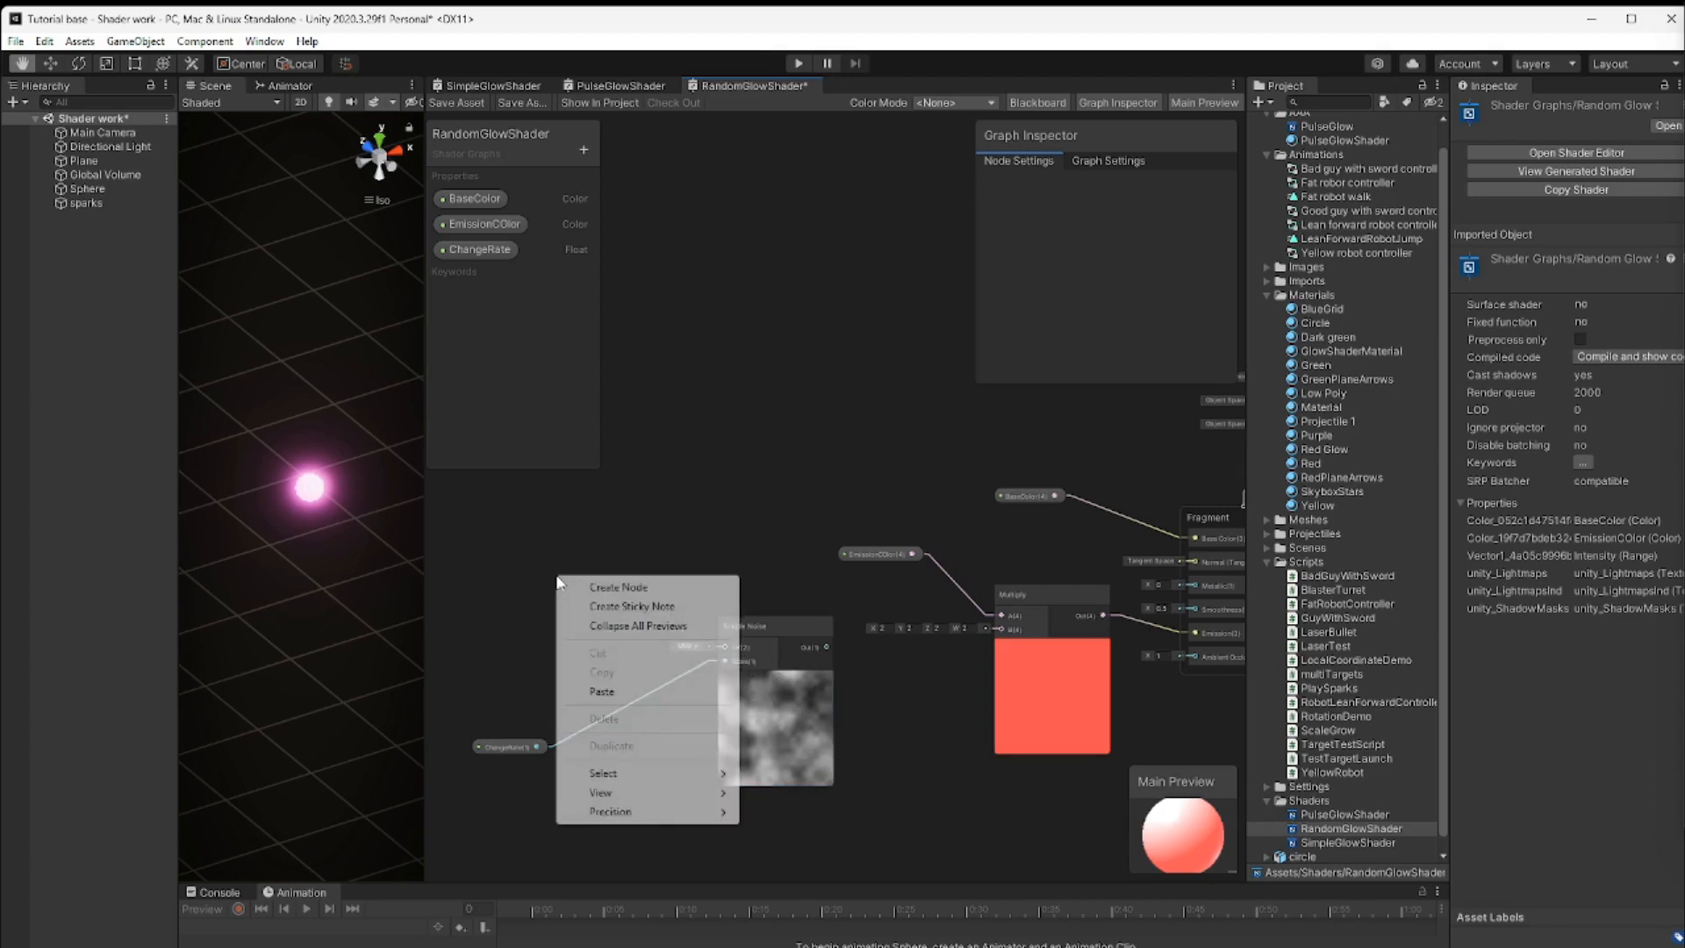
pyautogui.click(619, 588)
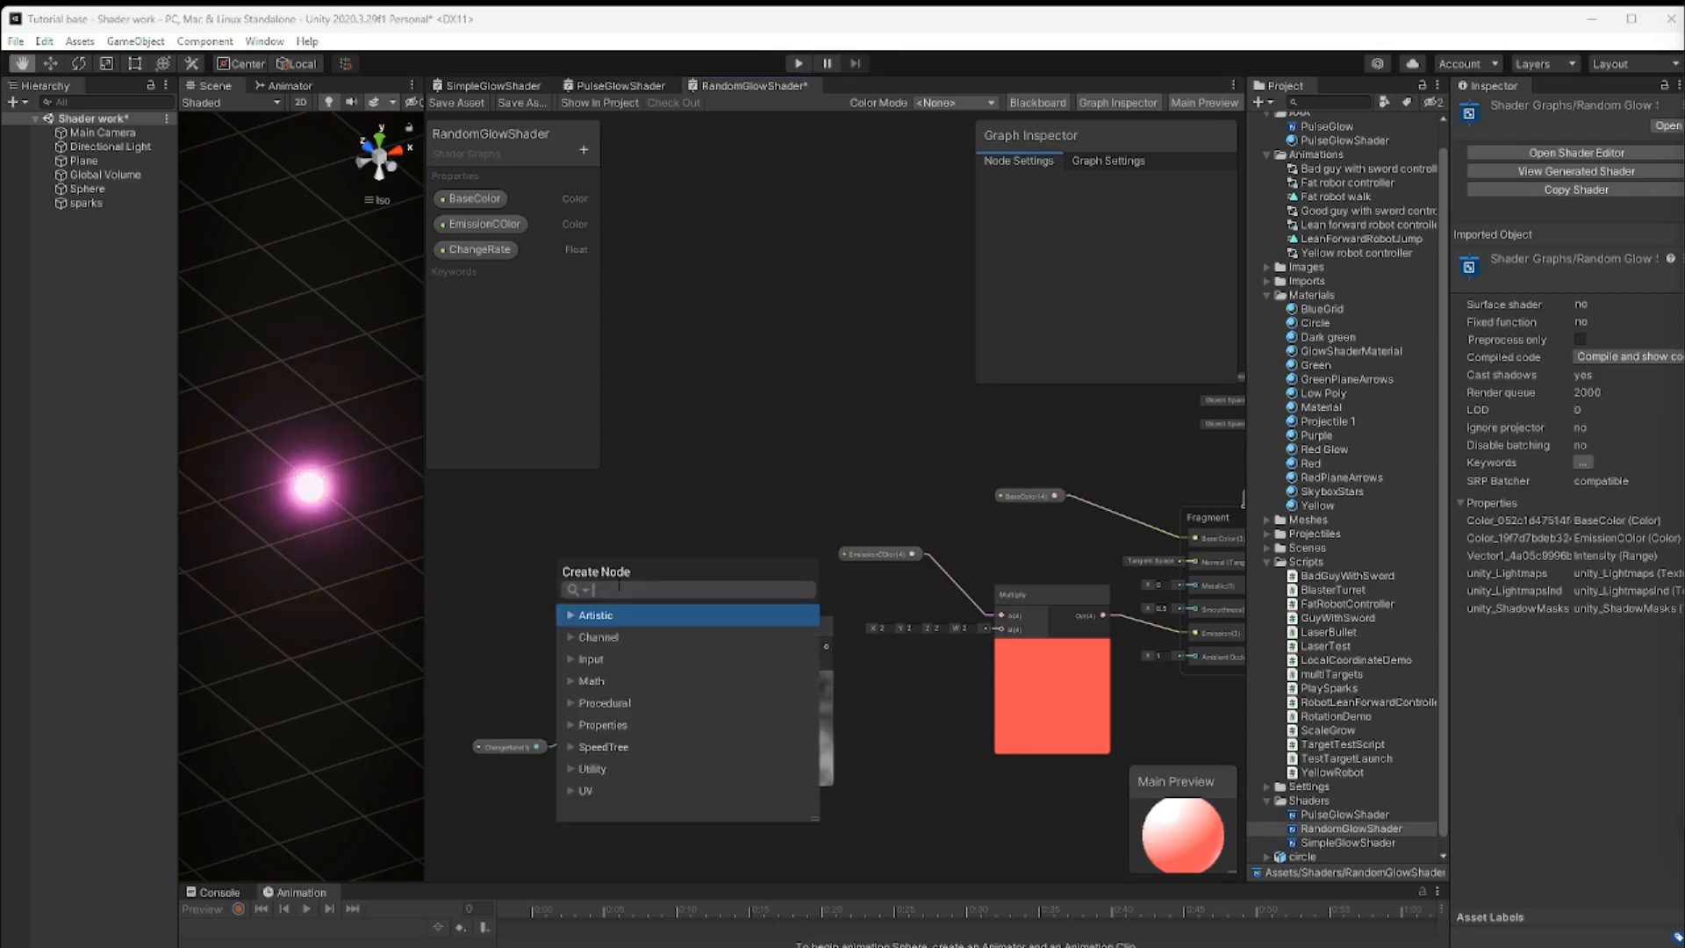
pyautogui.write('time')
pyautogui.press('Return')
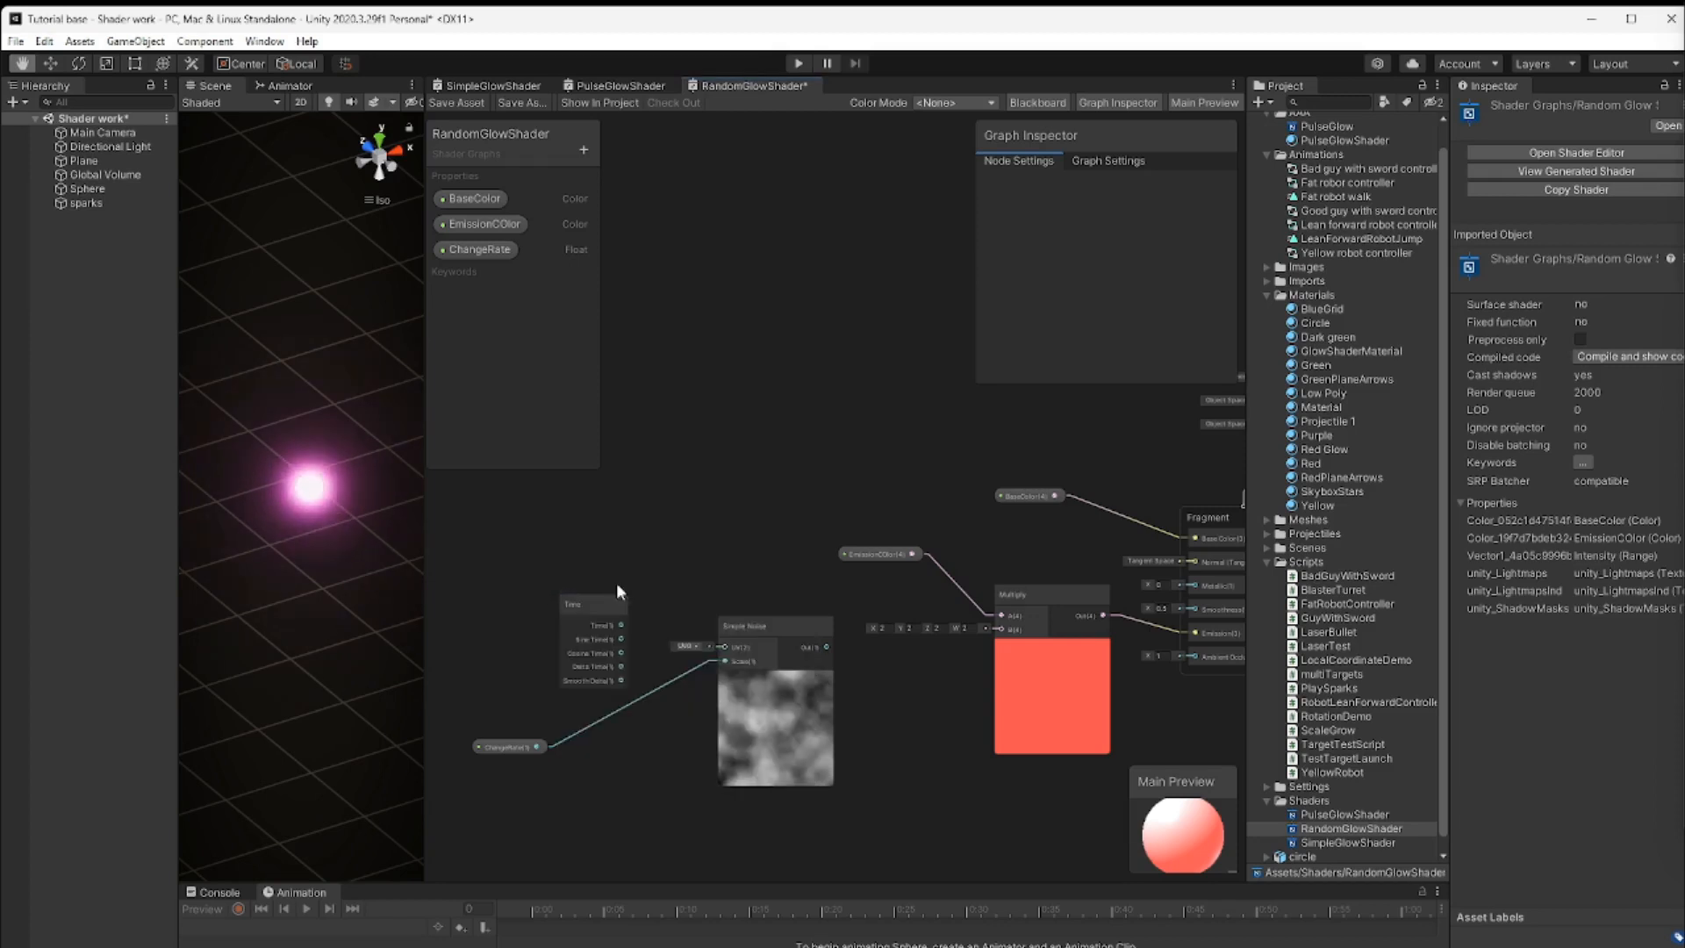
pyautogui.moveTo(604, 606); pyautogui.dragTo(534, 557)
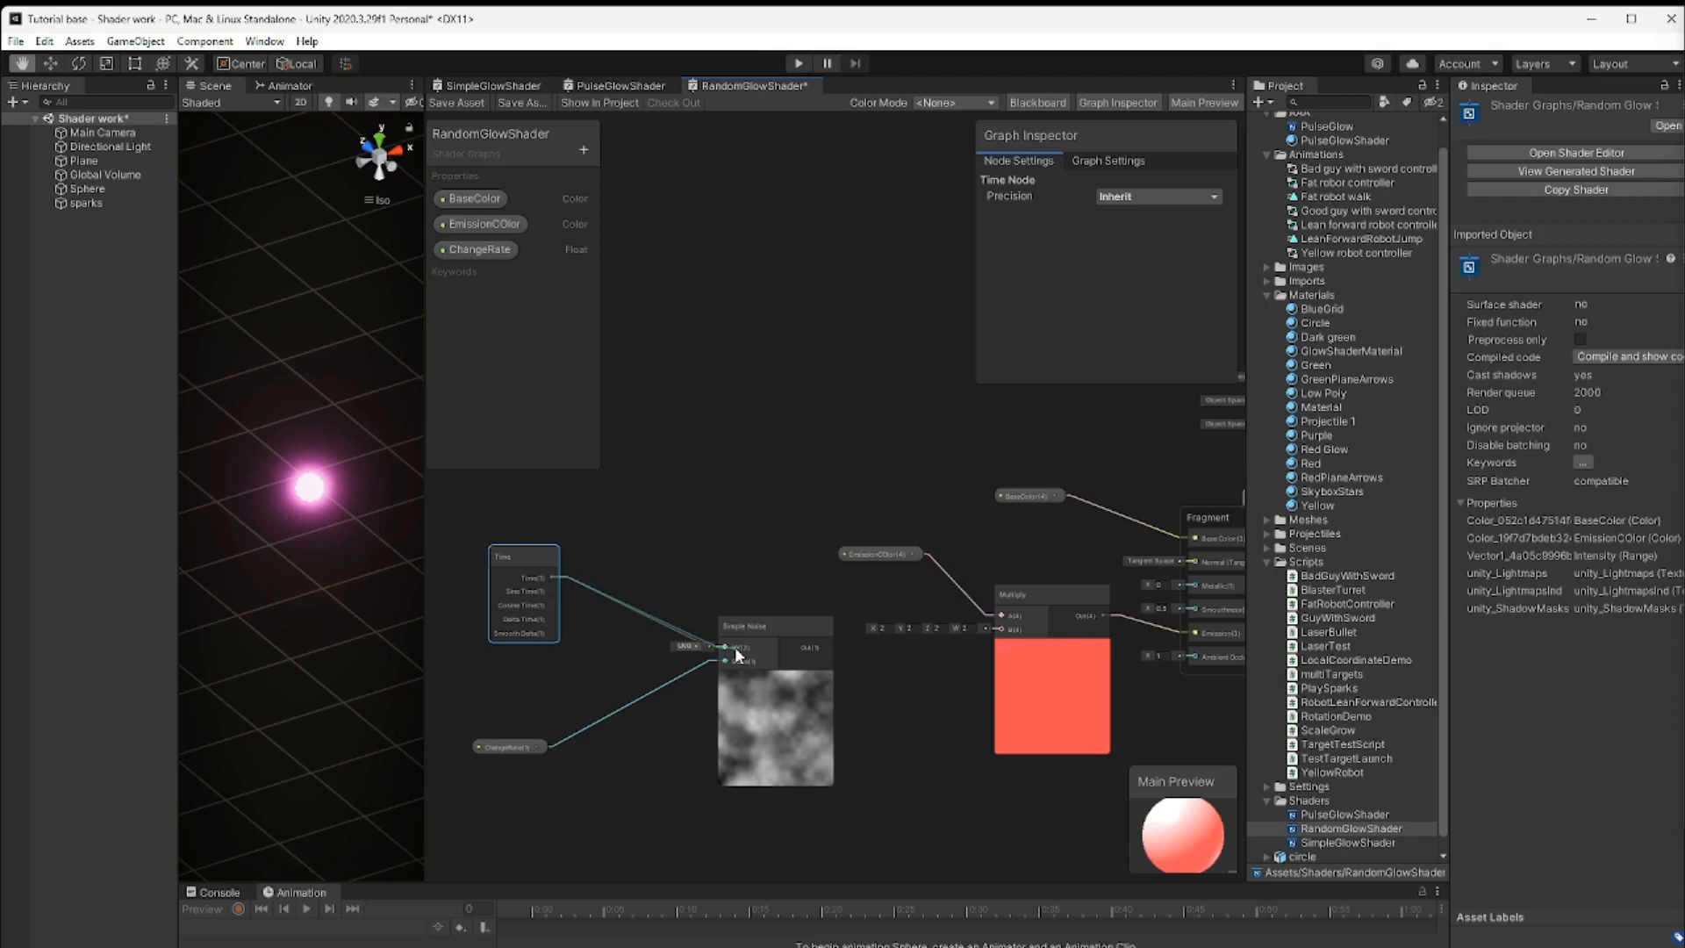
pyautogui.moveTo(736, 650); pyautogui.dragTo(734, 646)
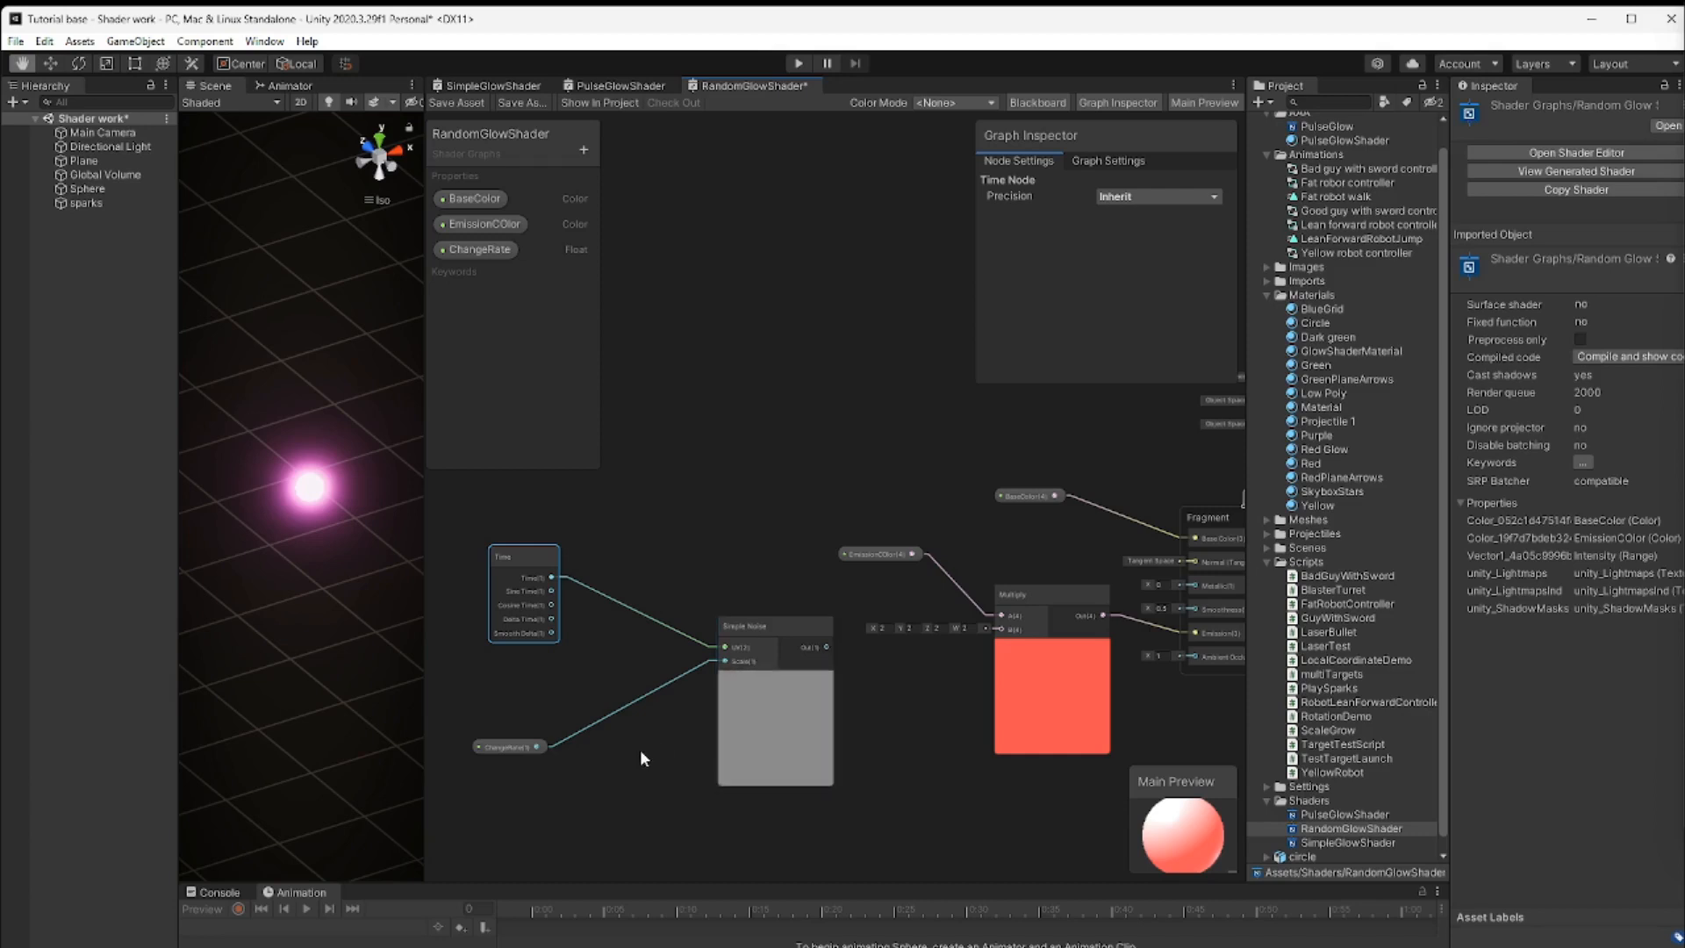
# Move the ChangeRate node closer to the Simple Noise node and connect the noise output to the Multiply node's B input
pyautogui.moveTo(508, 746); pyautogui.dragTo(546, 752)
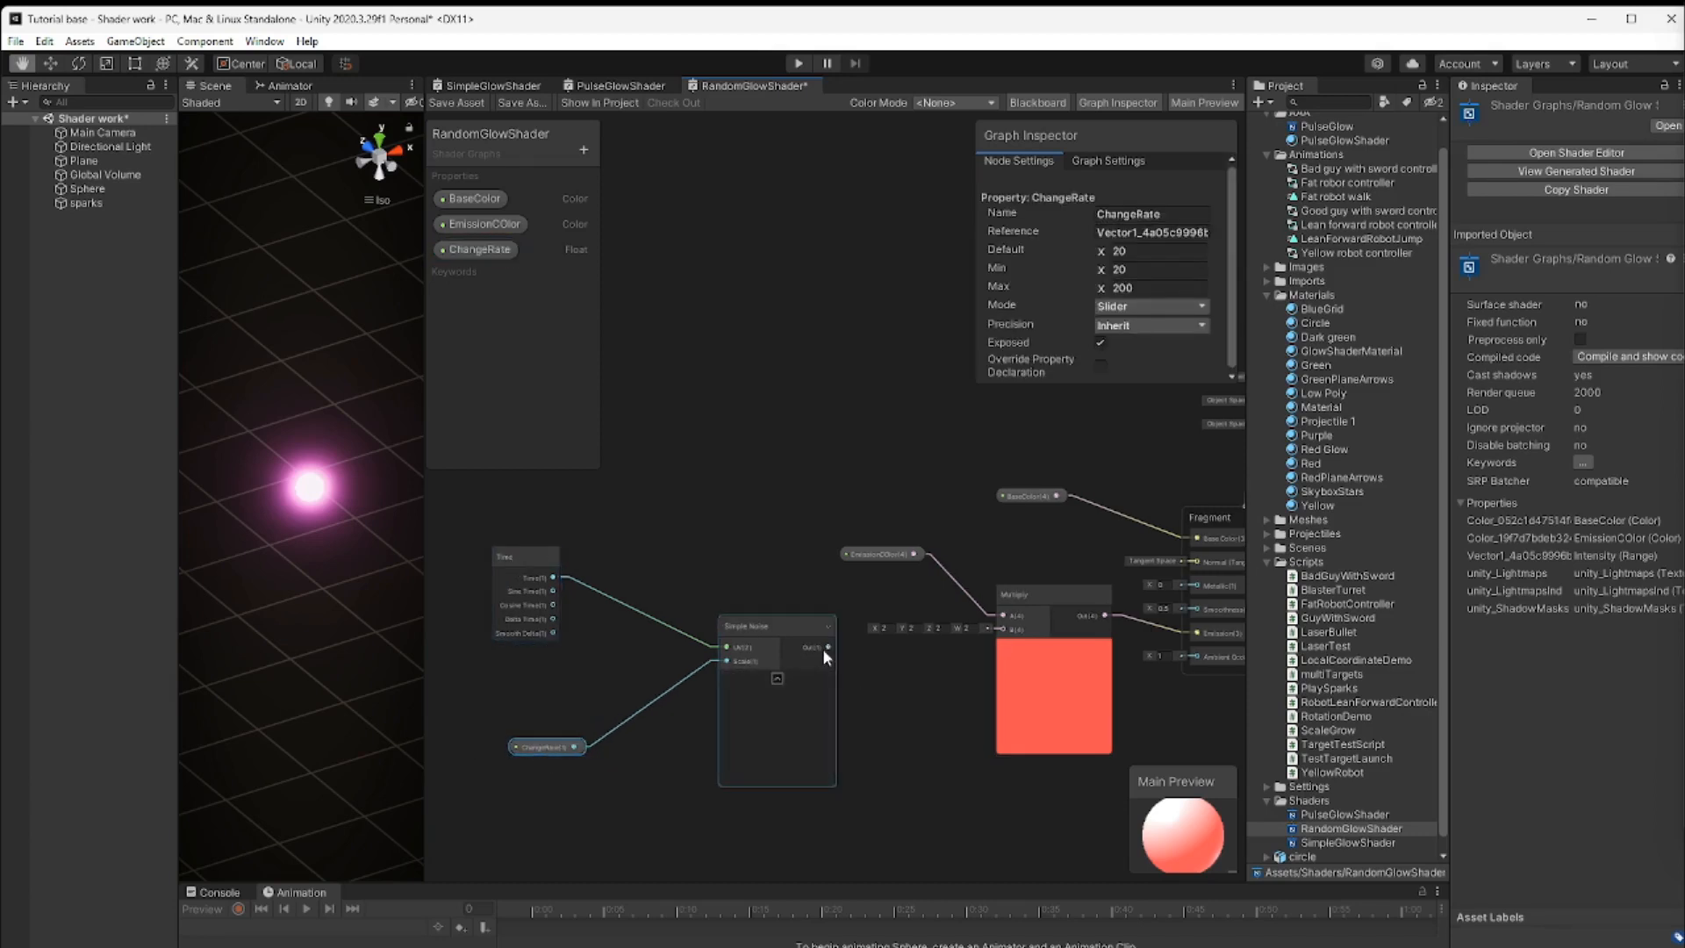
pyautogui.moveTo(825, 644); pyautogui.dragTo(1004, 629)
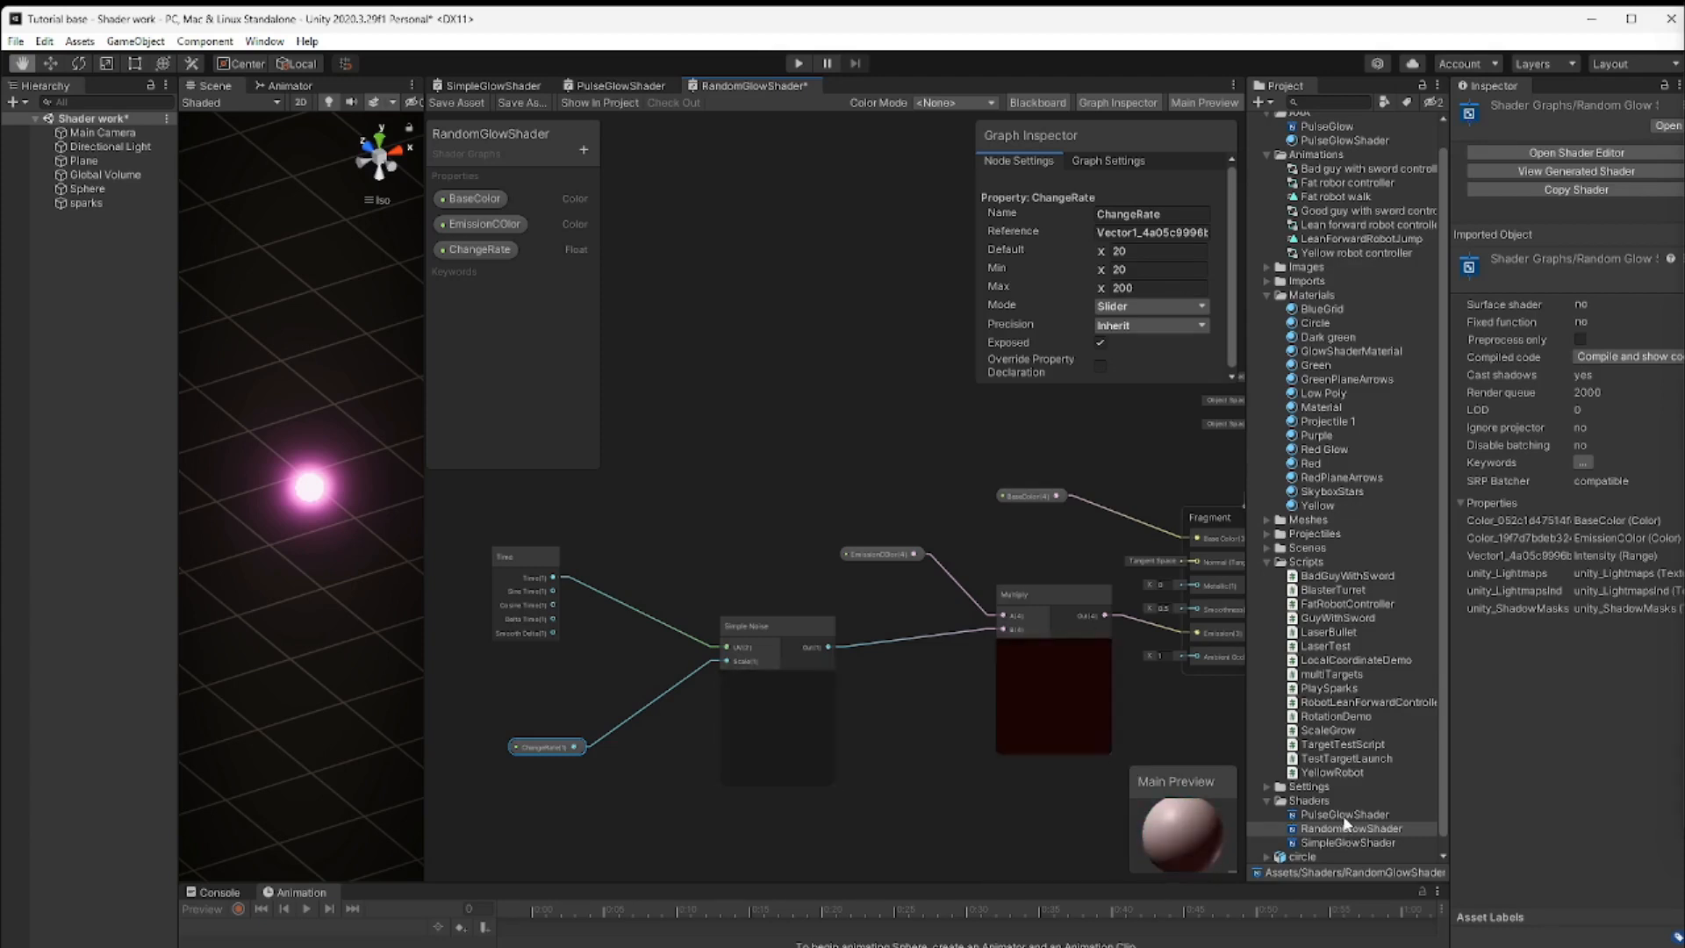
# Assign the RandomGlowShader graph to GlowShaderMaterial and save the shader graph asset
pyautogui.click(1354, 351)
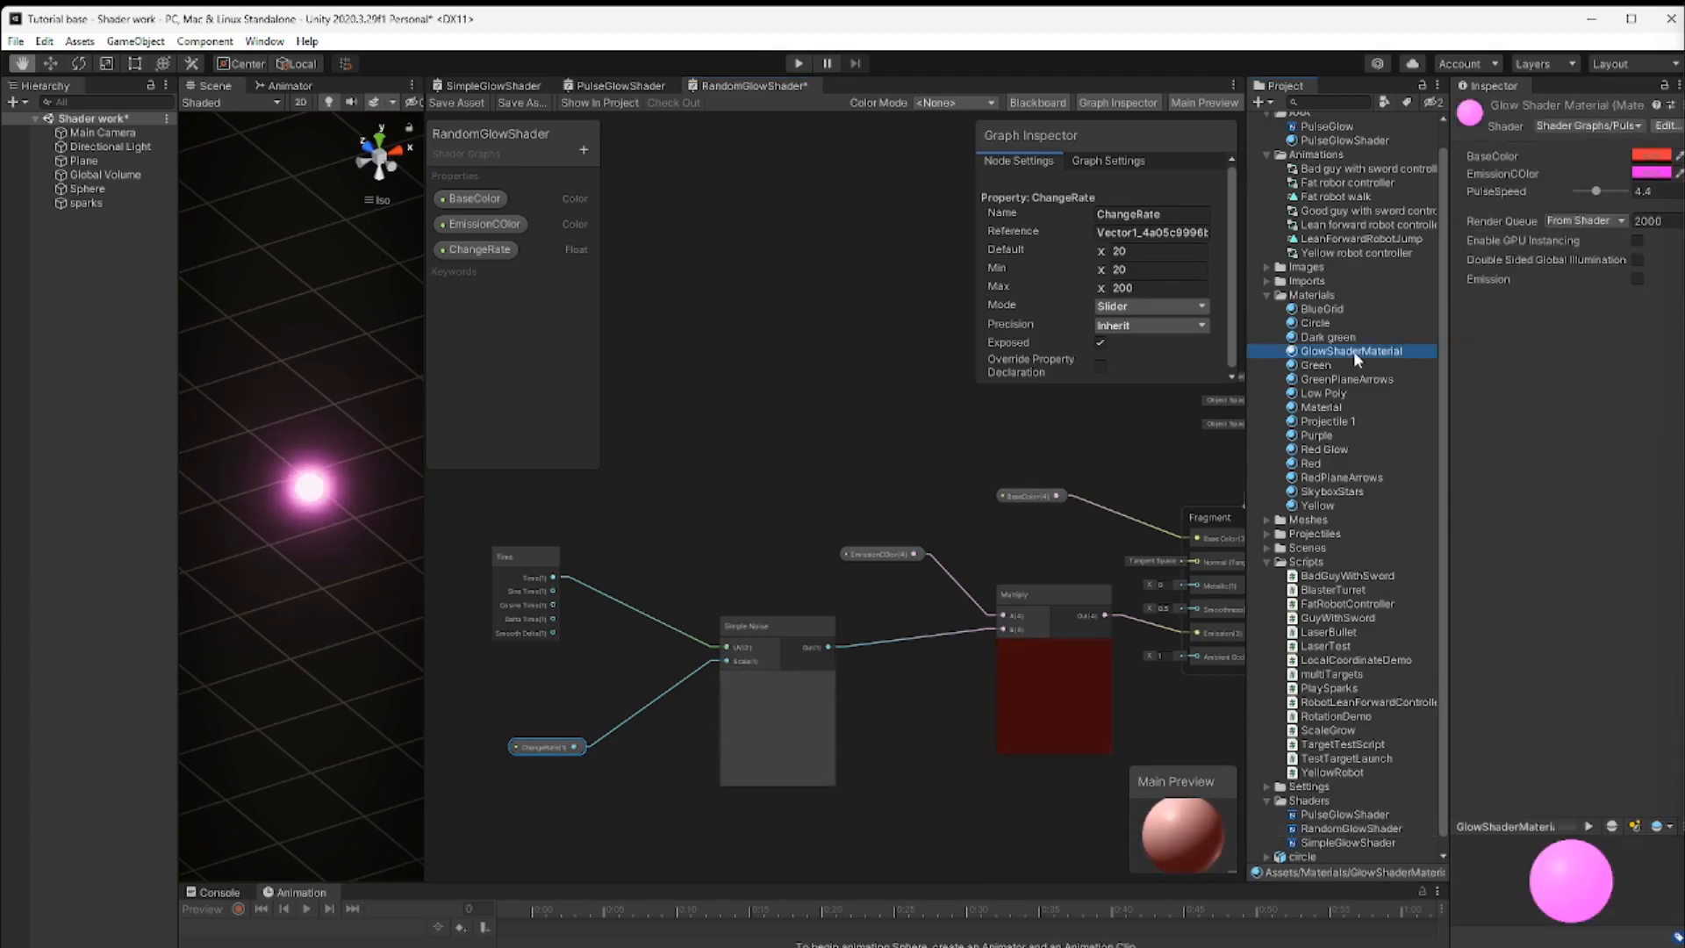
pyautogui.click(1589, 126)
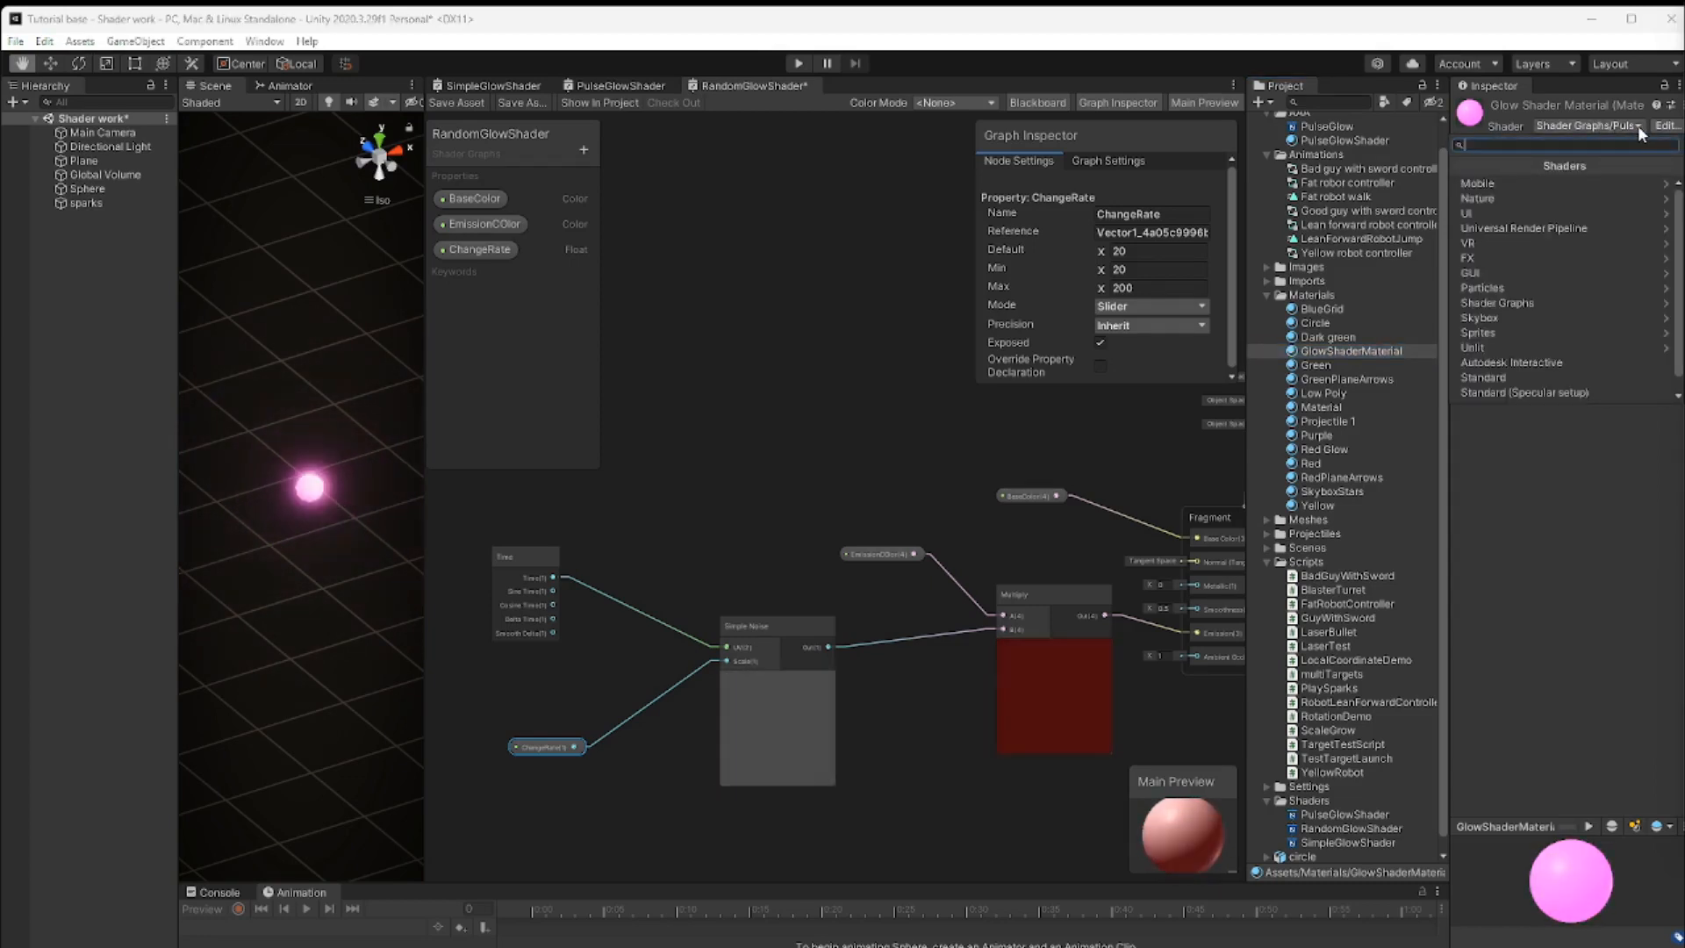
pyautogui.click(1604, 228)
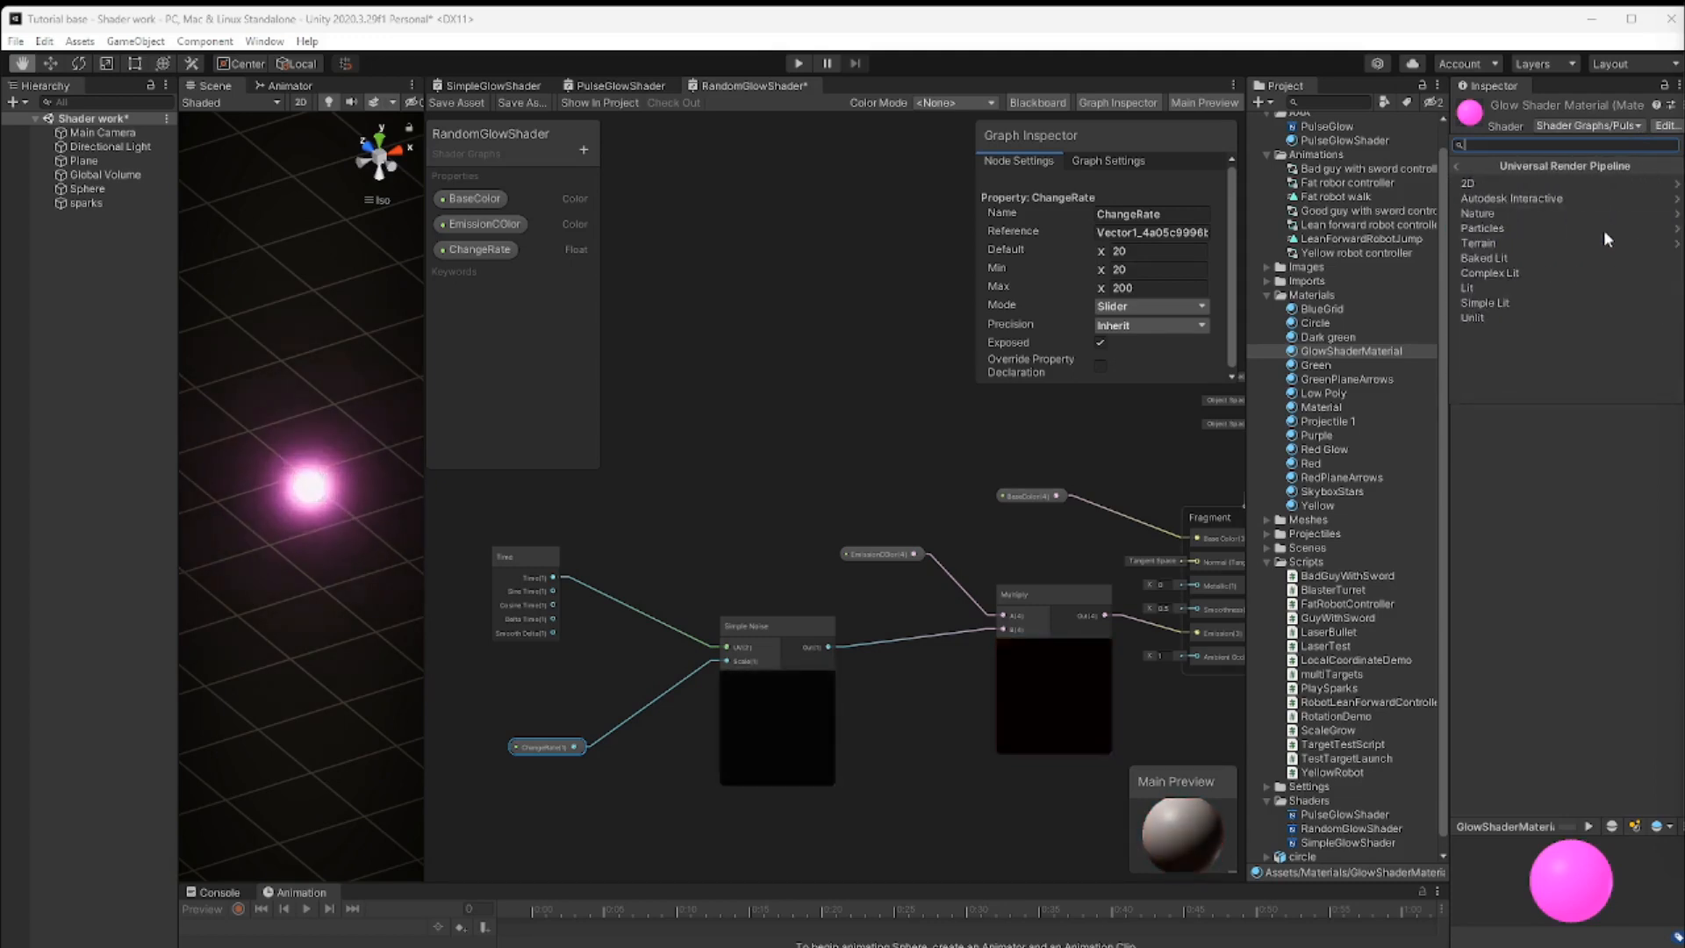
pyautogui.click(1633, 128)
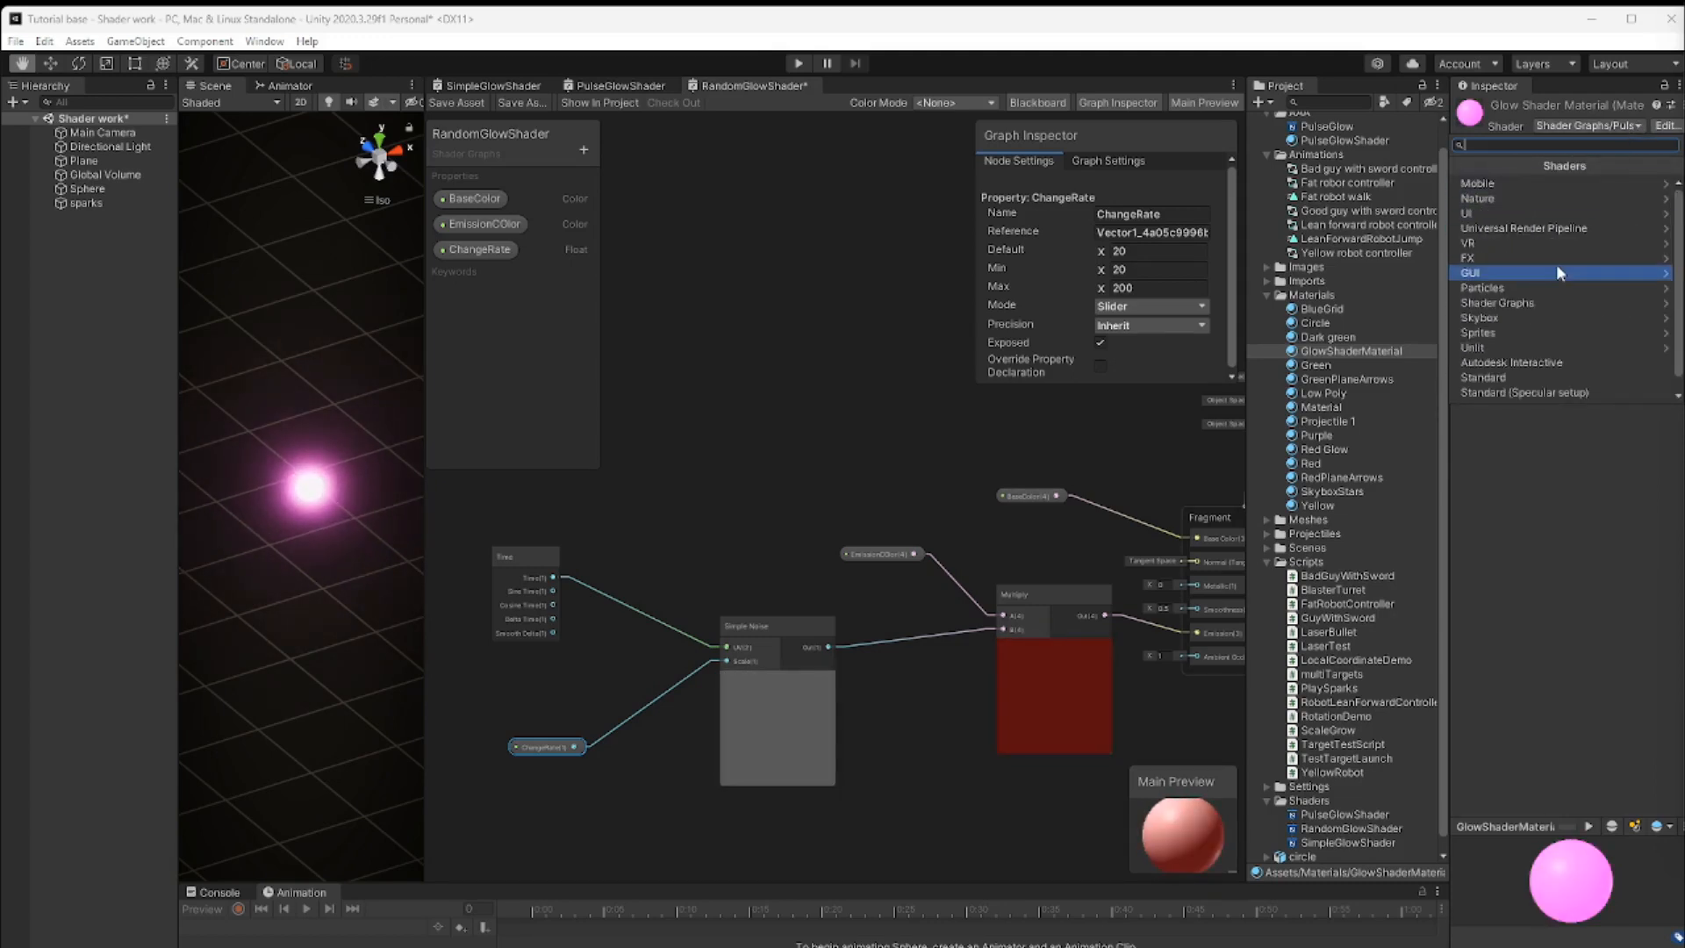
pyautogui.click(1543, 303)
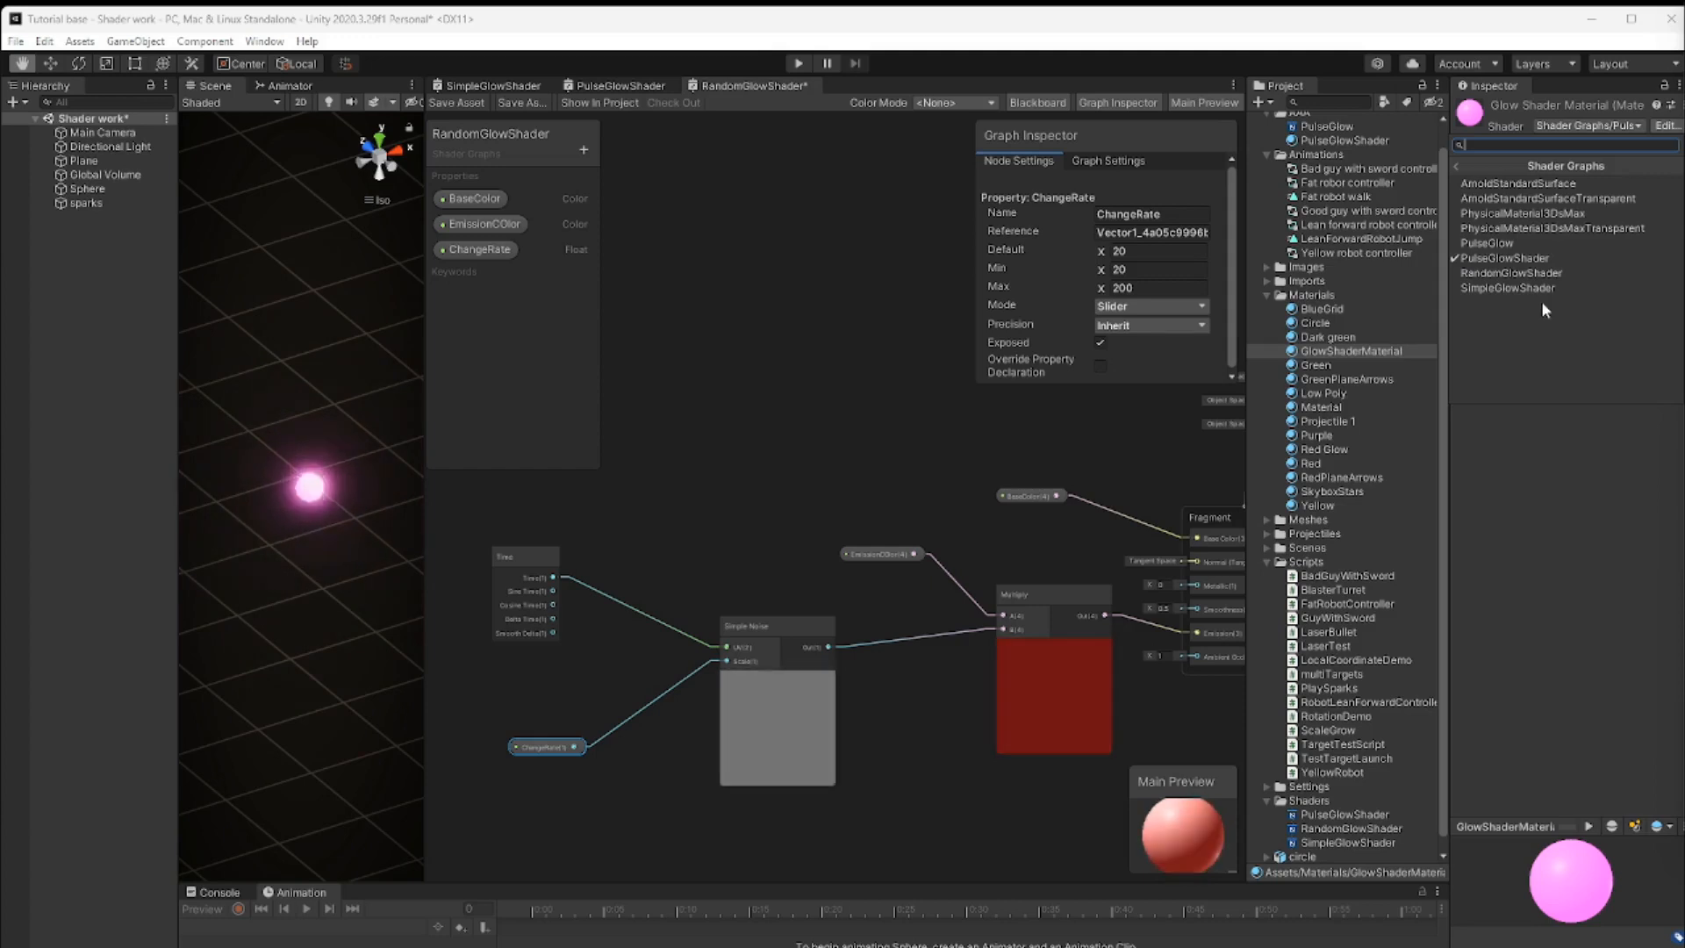
pyautogui.click(1533, 273)
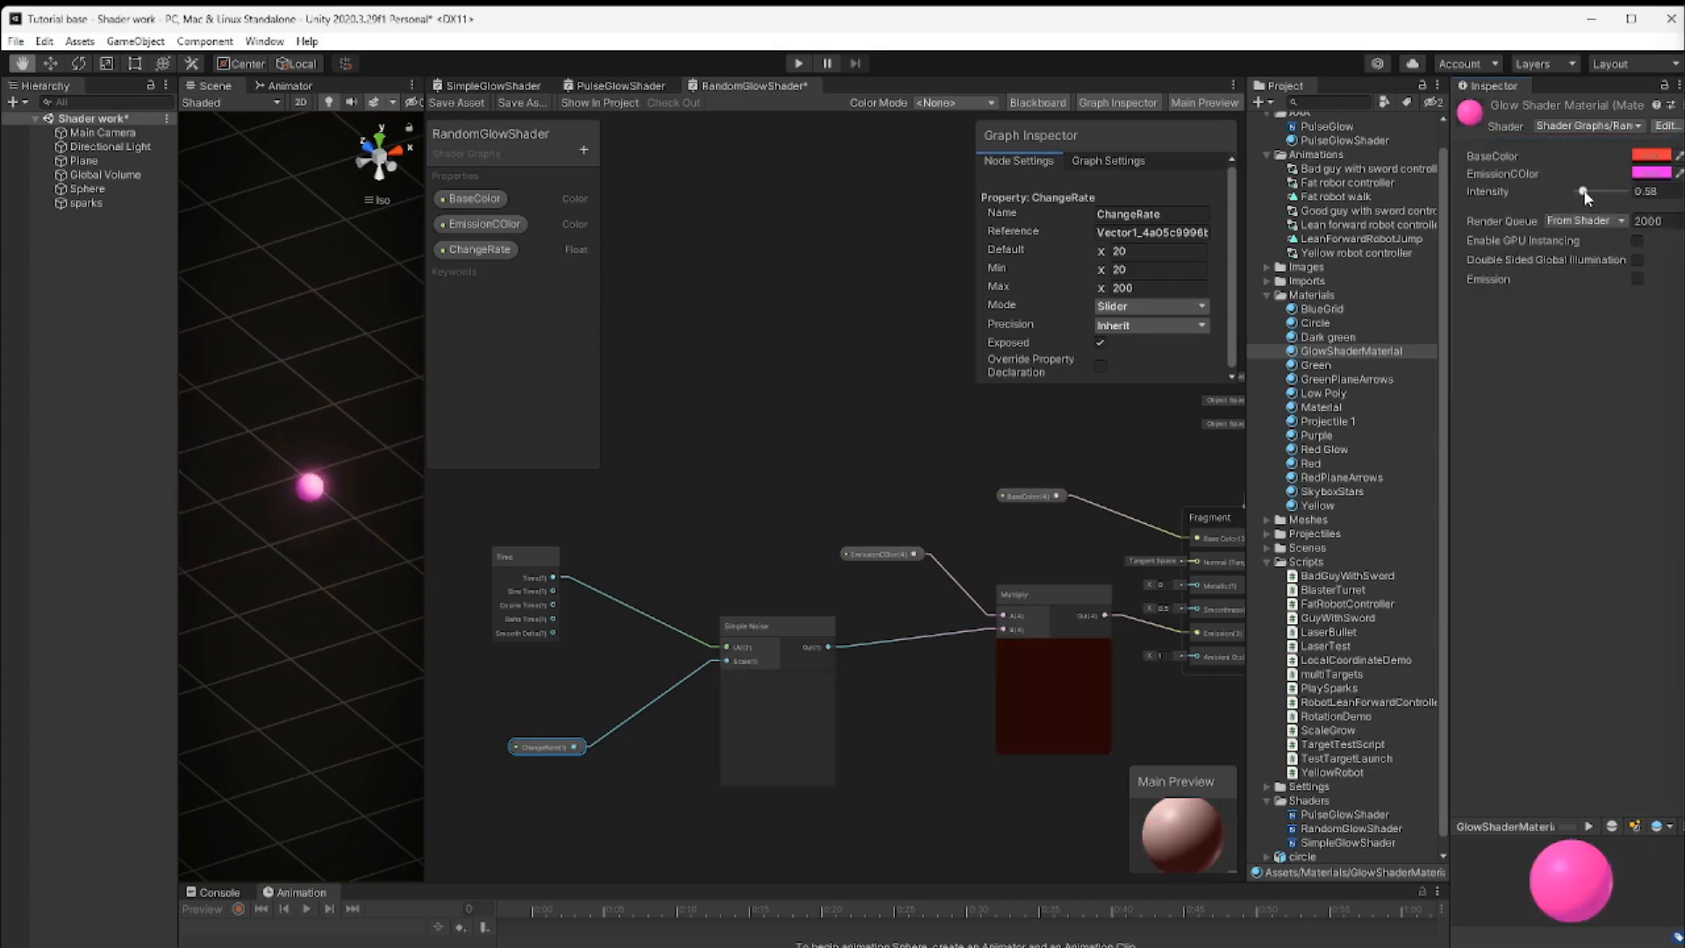
pyautogui.click(1100, 343)
pyautogui.click(461, 103)
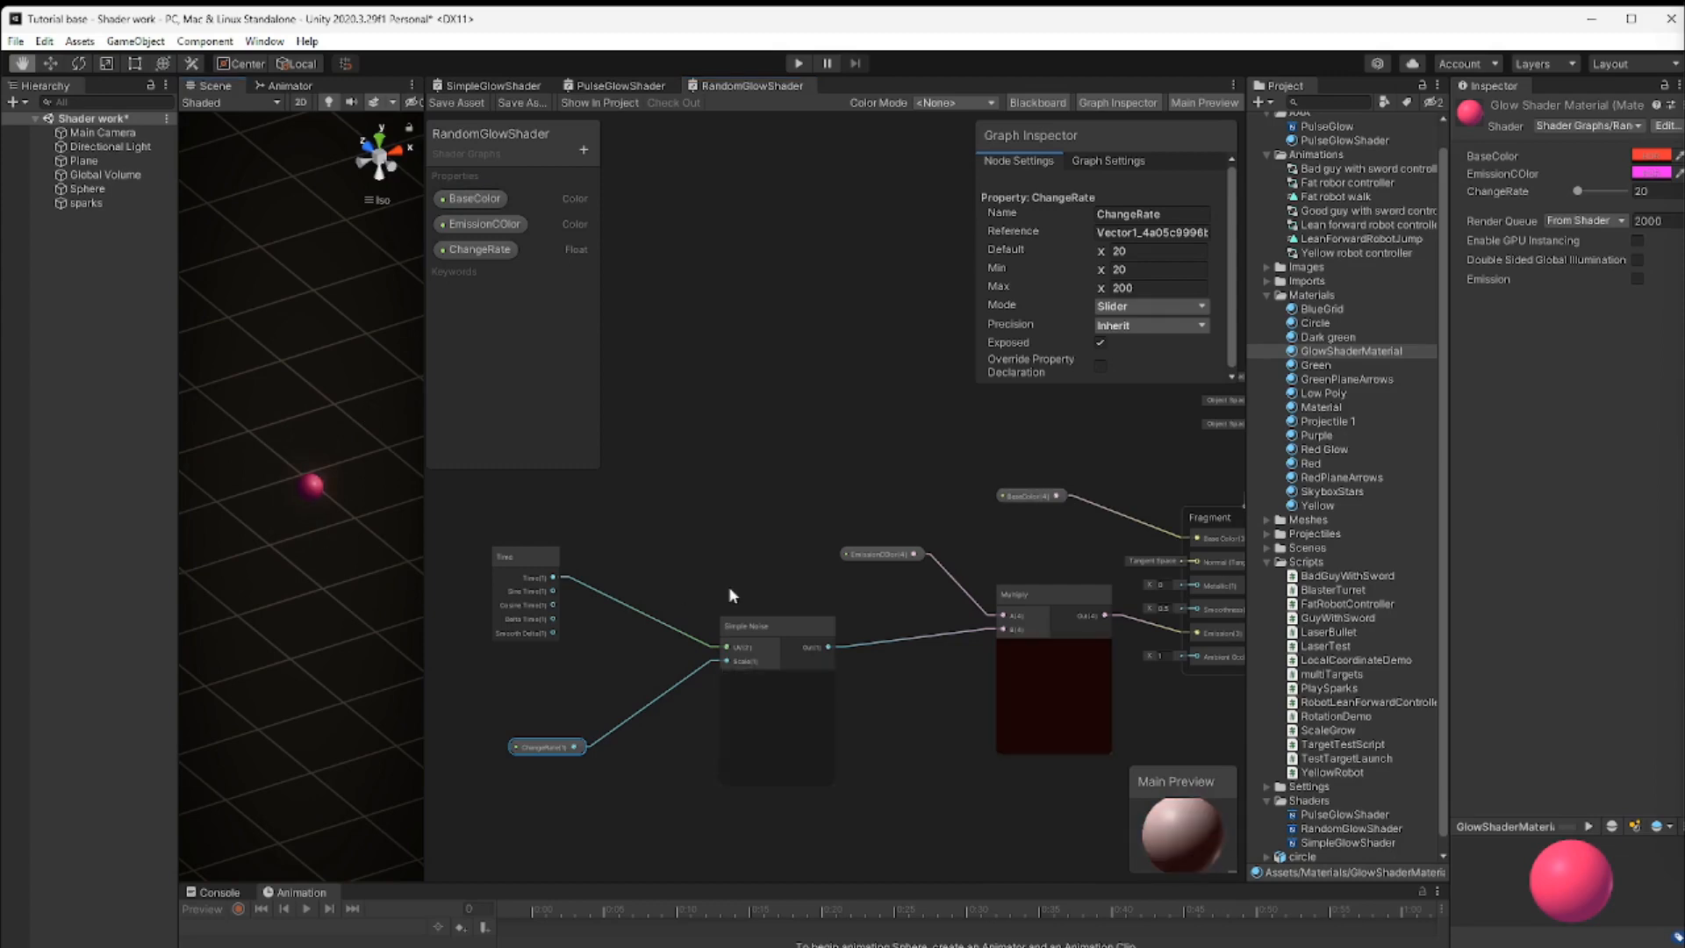
# Run the scene in play mode and lower GlowShaderMaterial's ChangeRate to 20
pyautogui.moveTo(1006, 820); pyautogui.dragTo(946, 809, button='middle')
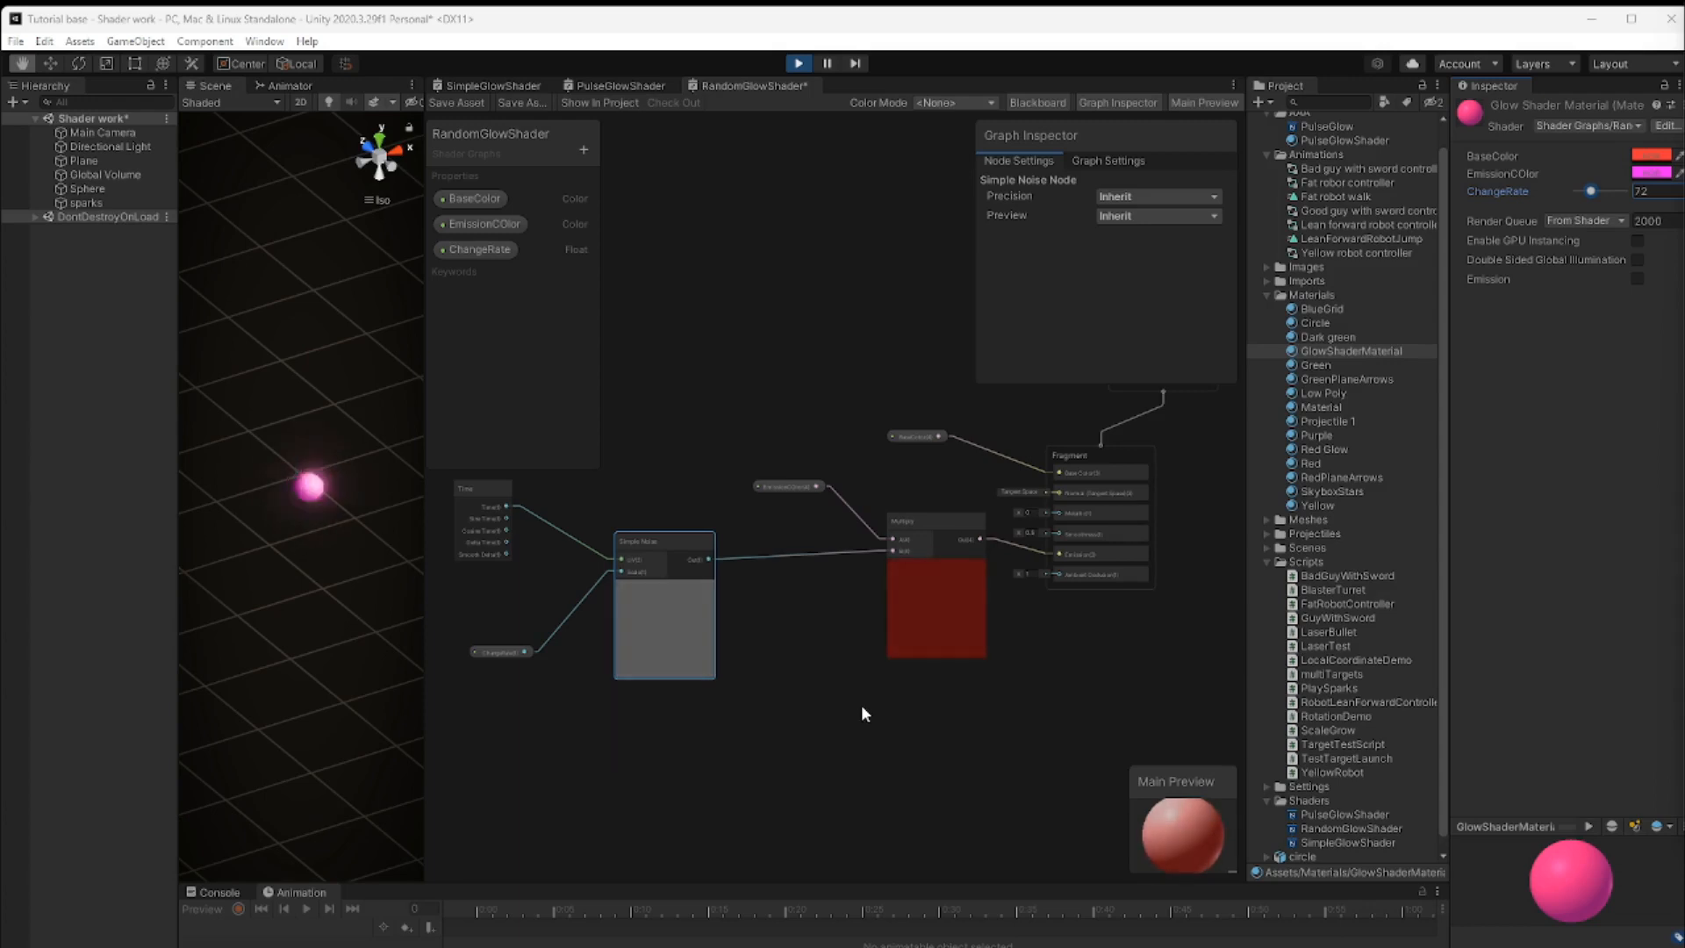
pyautogui.click(796, 718)
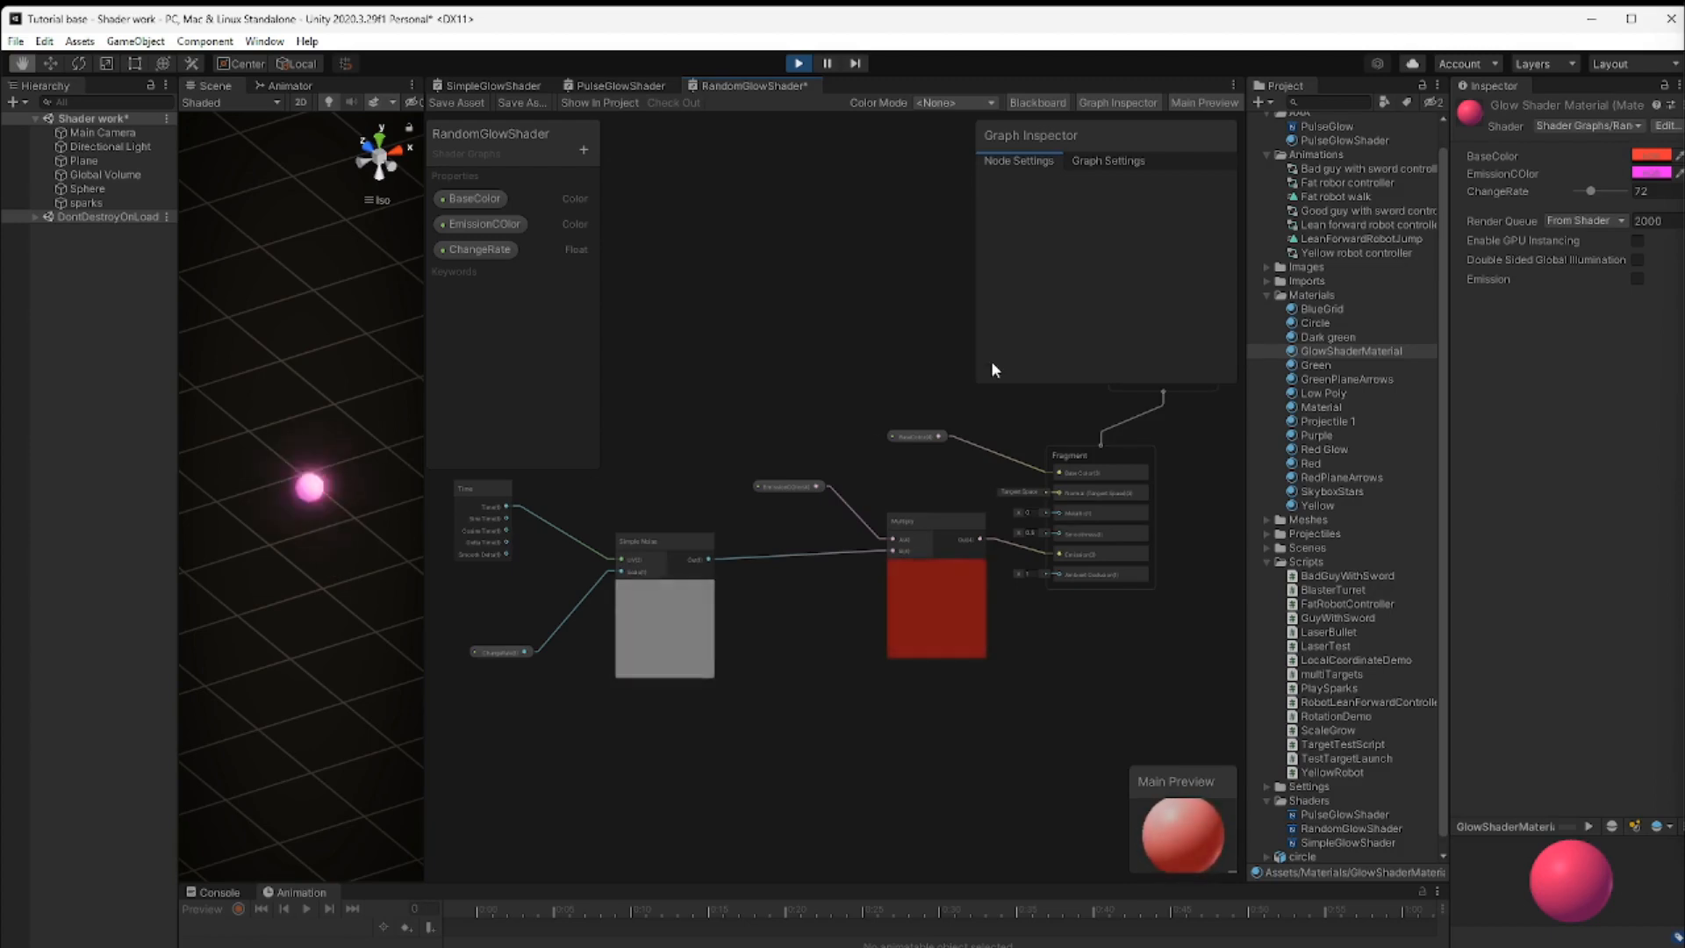
pyautogui.click(1590, 190)
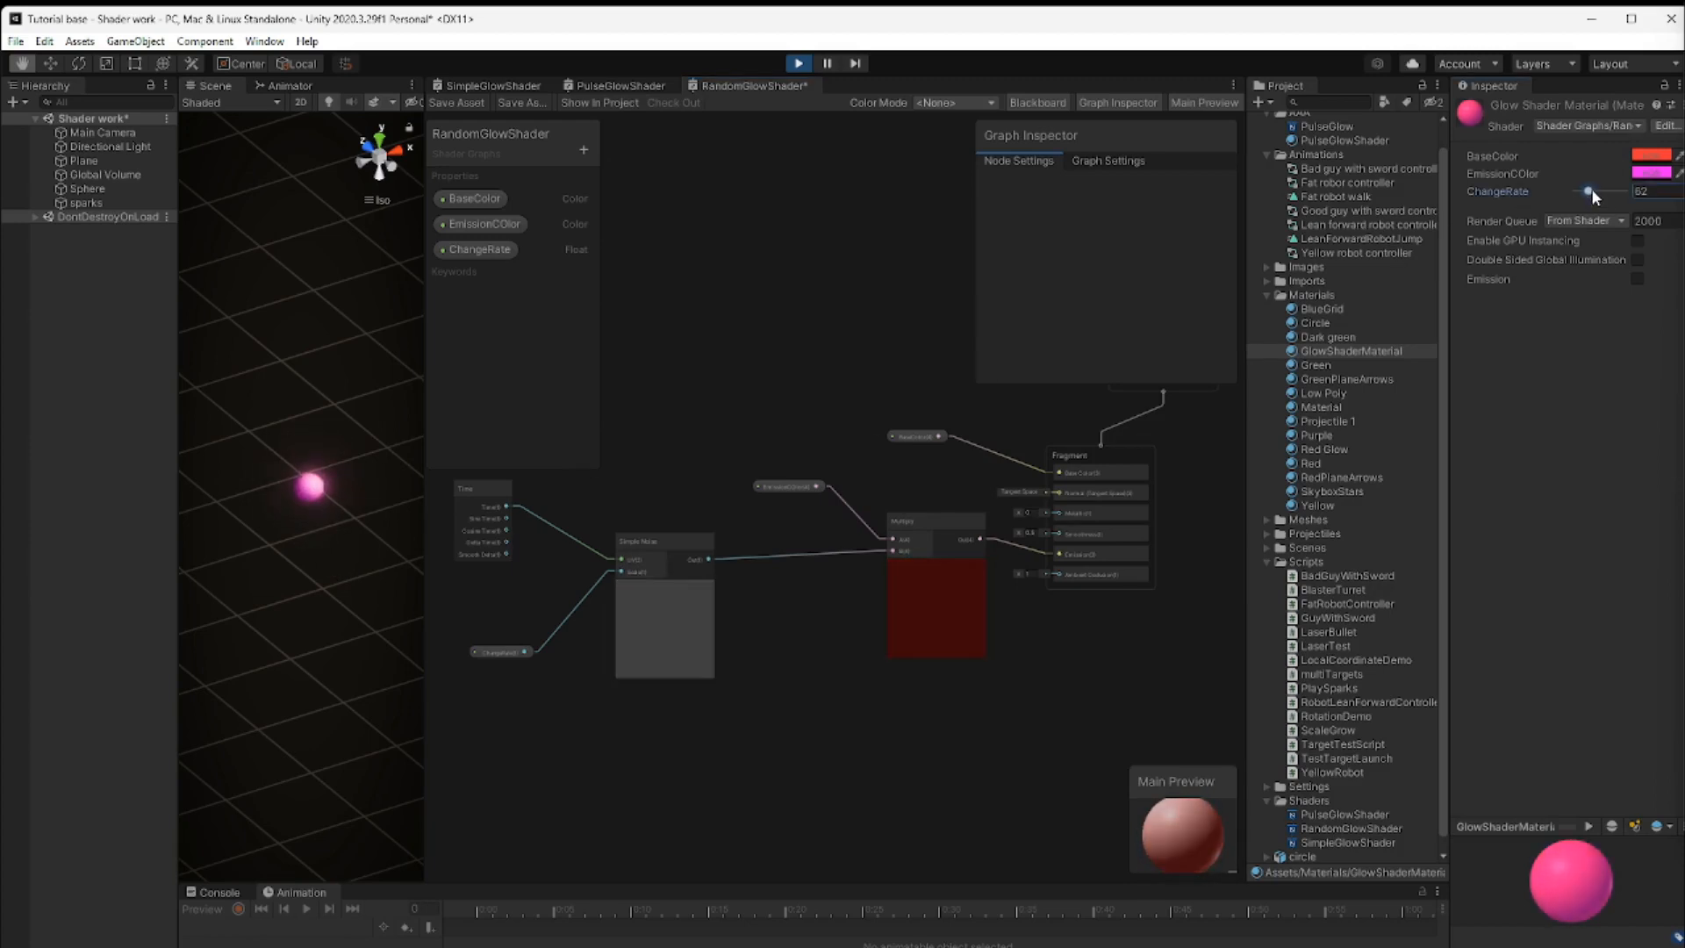
pyautogui.moveTo(1590, 191); pyautogui.dragTo(1565, 190)
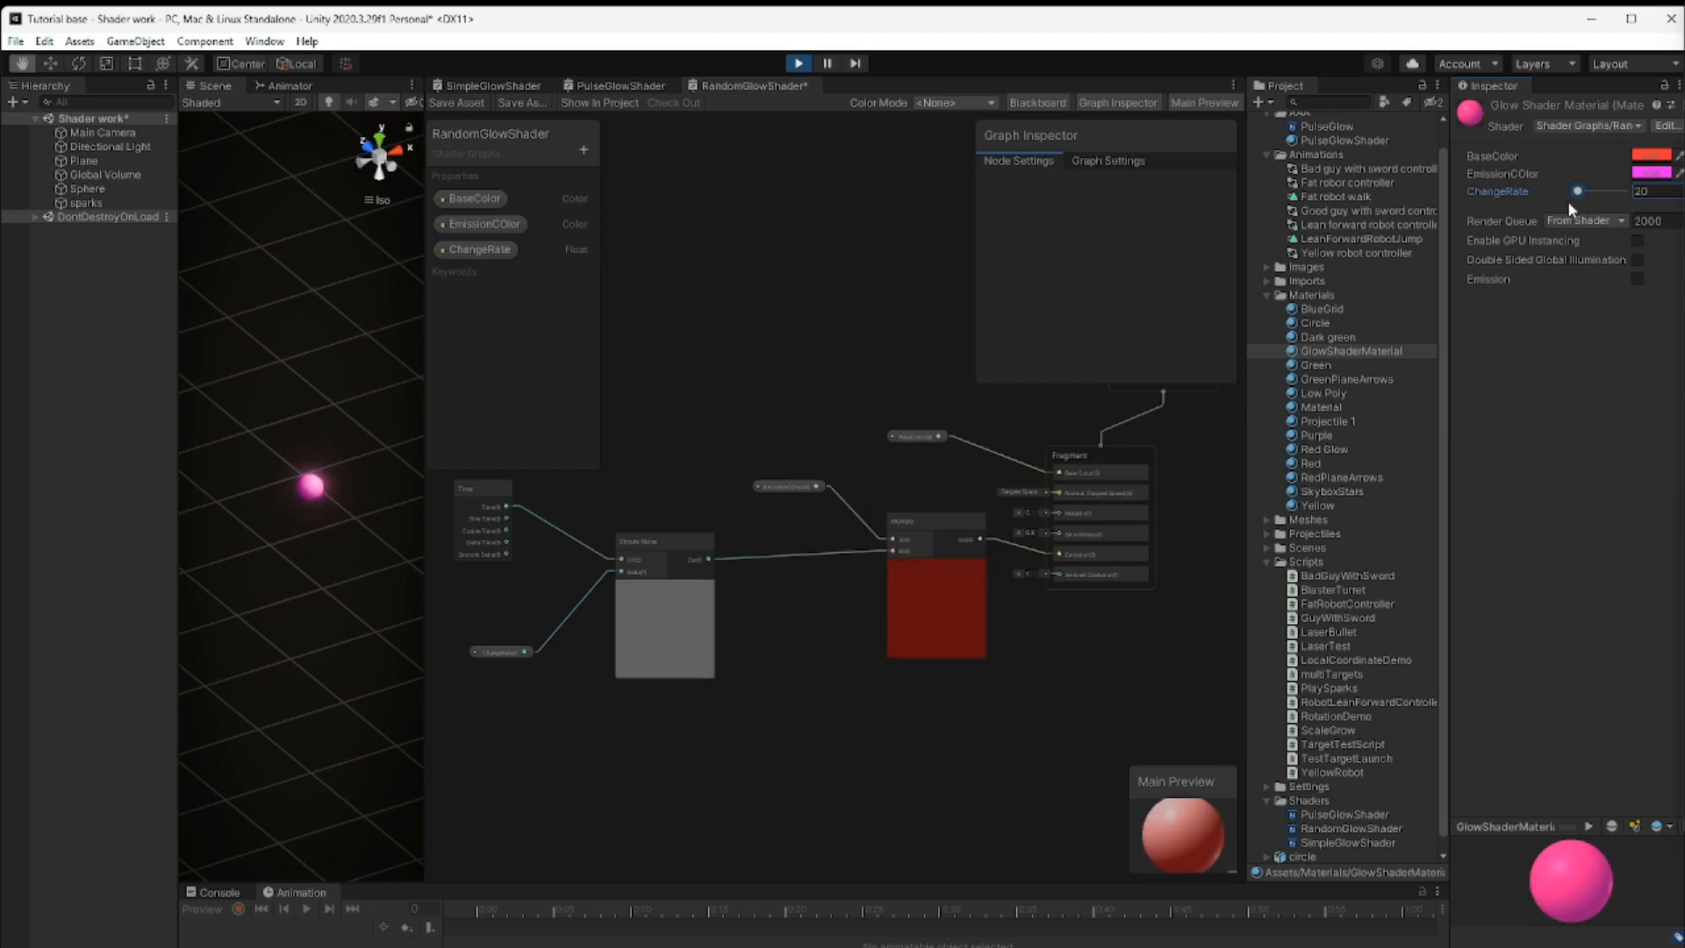
# Limit the ChangeRate property's slider to 2–50 in the saved graph and set GlowShaderMaterial's ChangeRate to 11.7
pyautogui.click(500, 651)
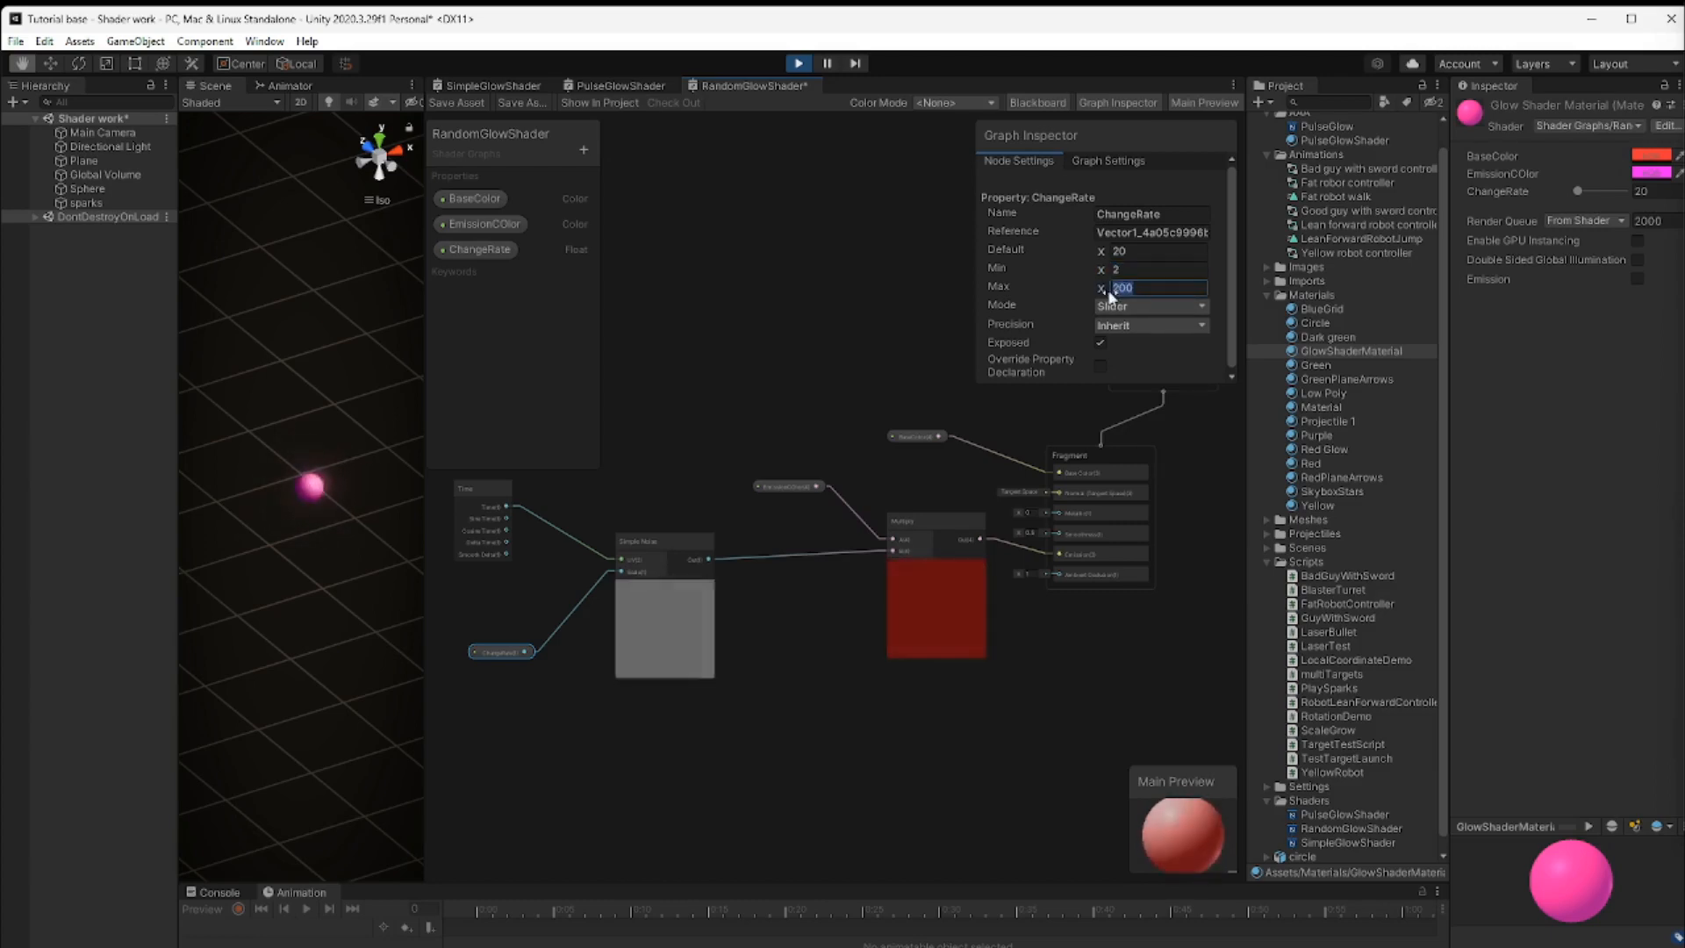
pyautogui.write('50')
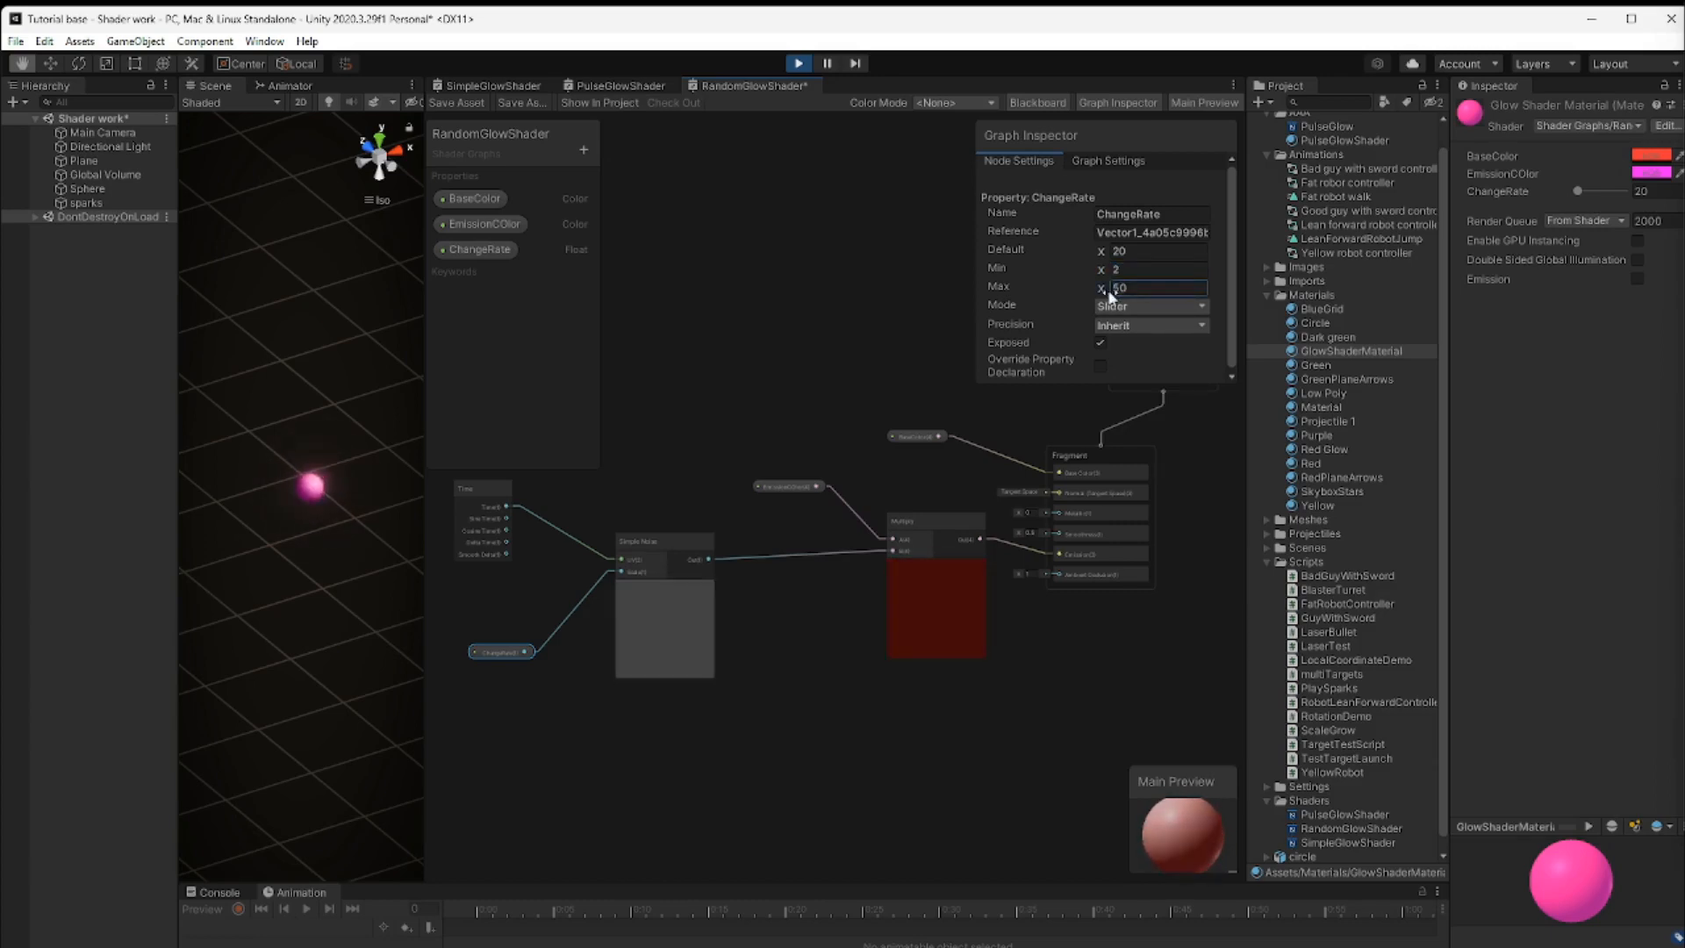
pyautogui.click(457, 102)
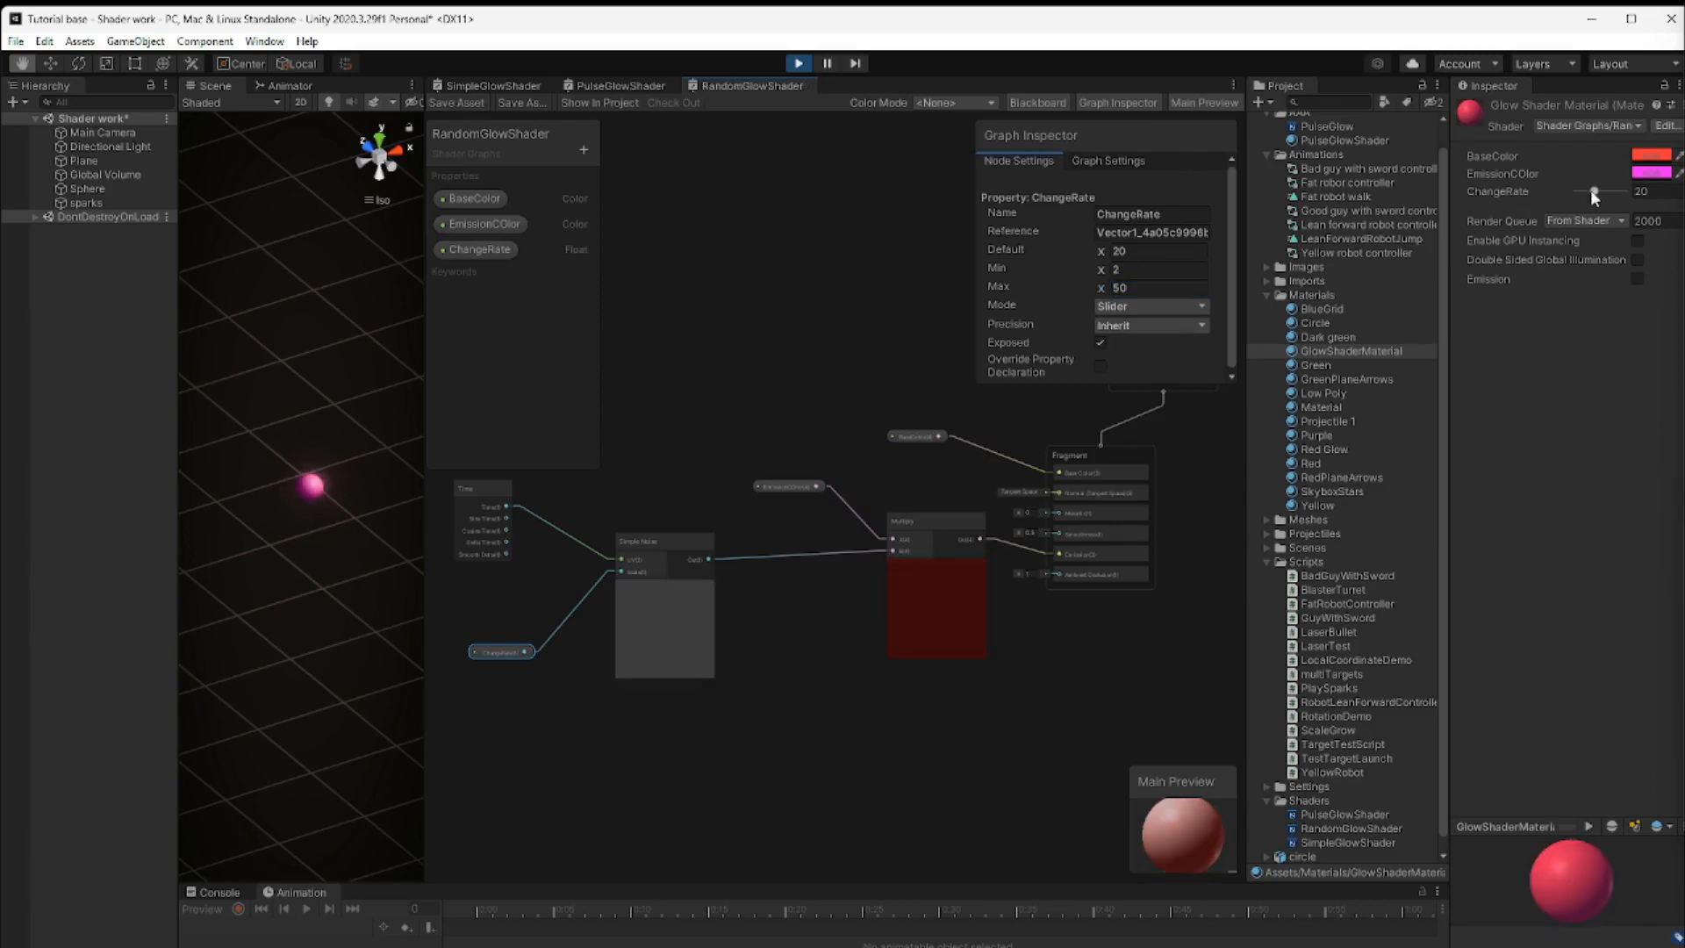
pyautogui.moveTo(1588, 190); pyautogui.dragTo(1587, 193)
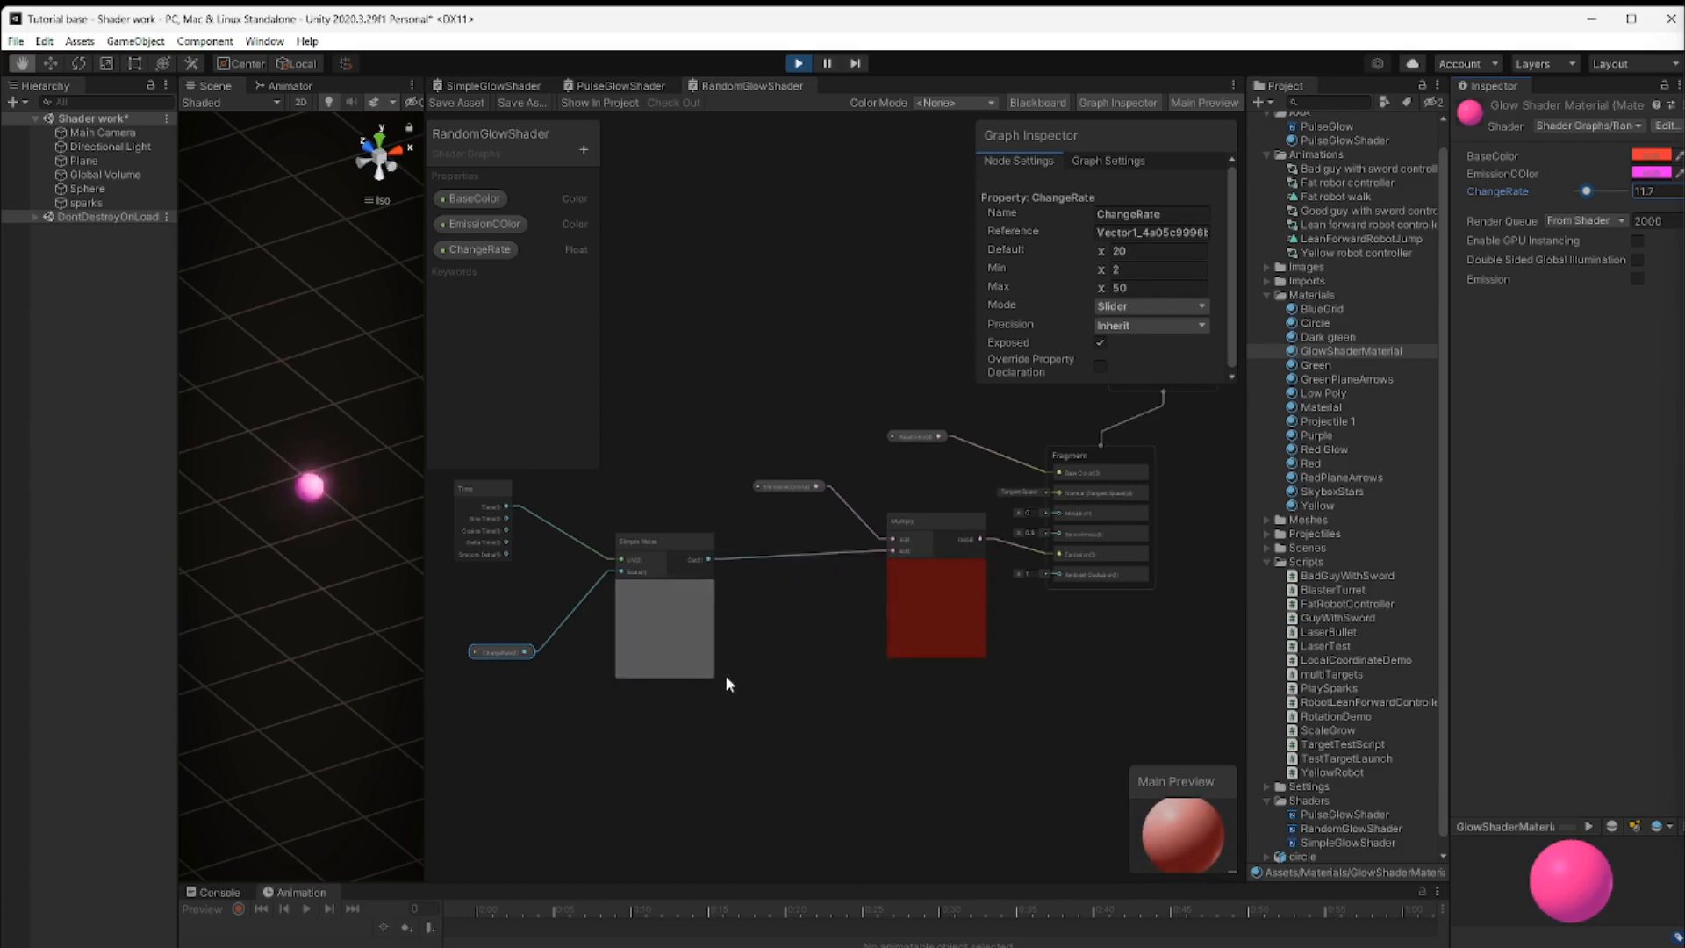
# Add a Float property named Intensity and place its node in the empty area below the existing nodes
pyautogui.click(583, 153)
pyautogui.click(638, 165)
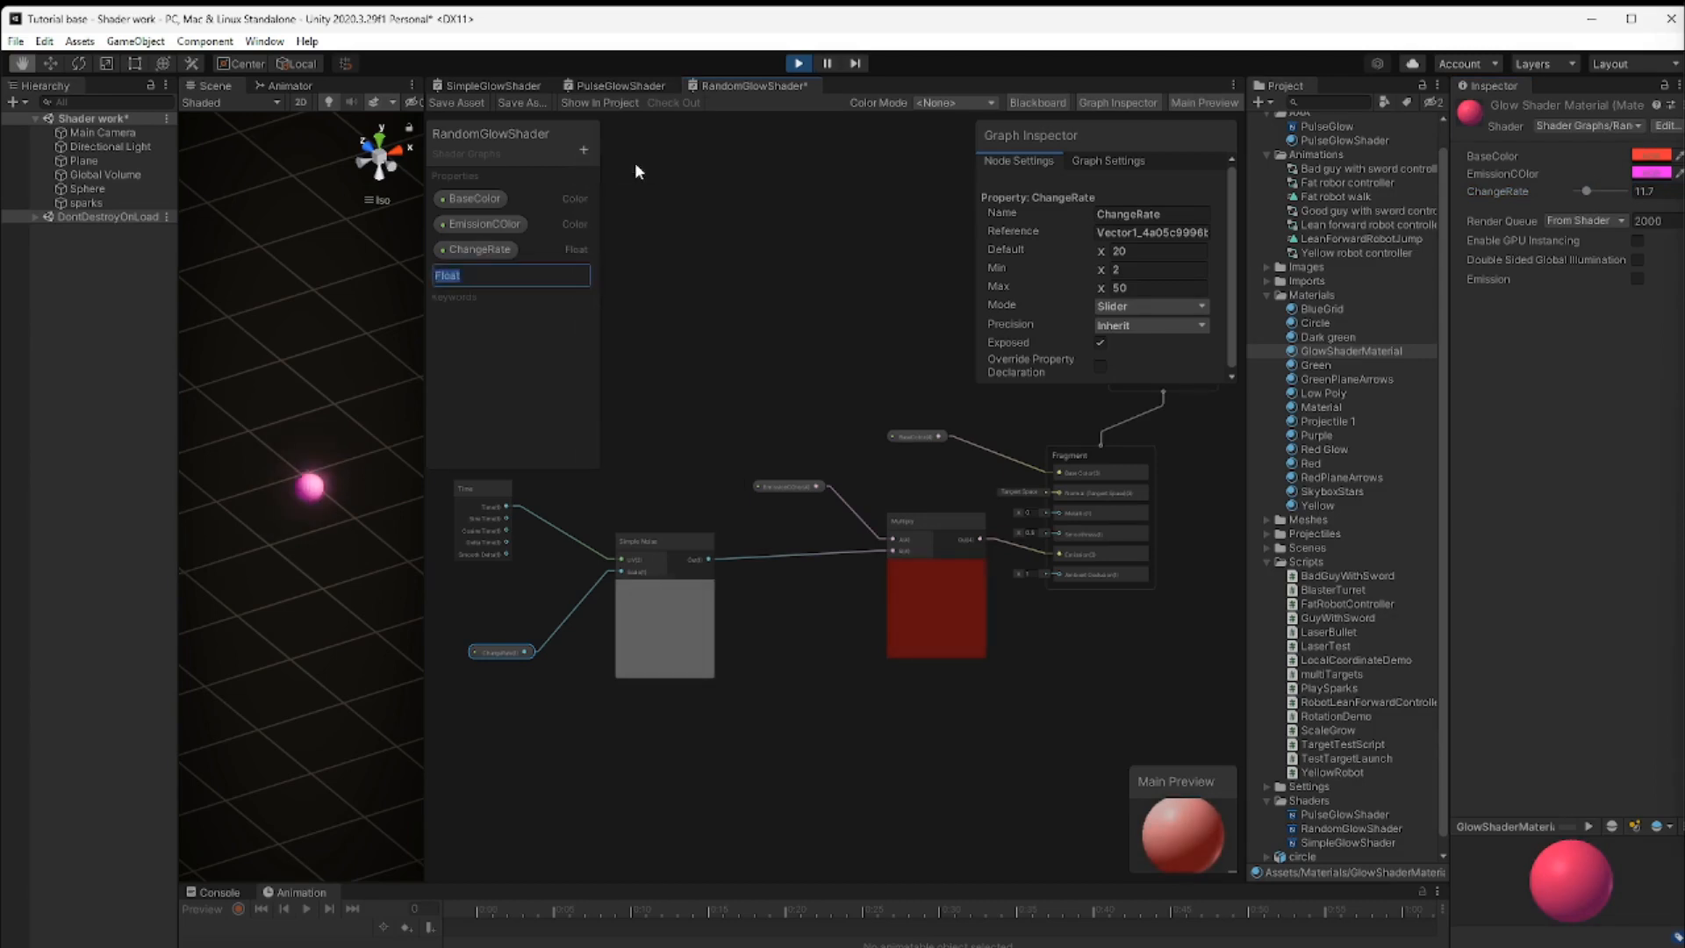
pyautogui.write('Intensity')
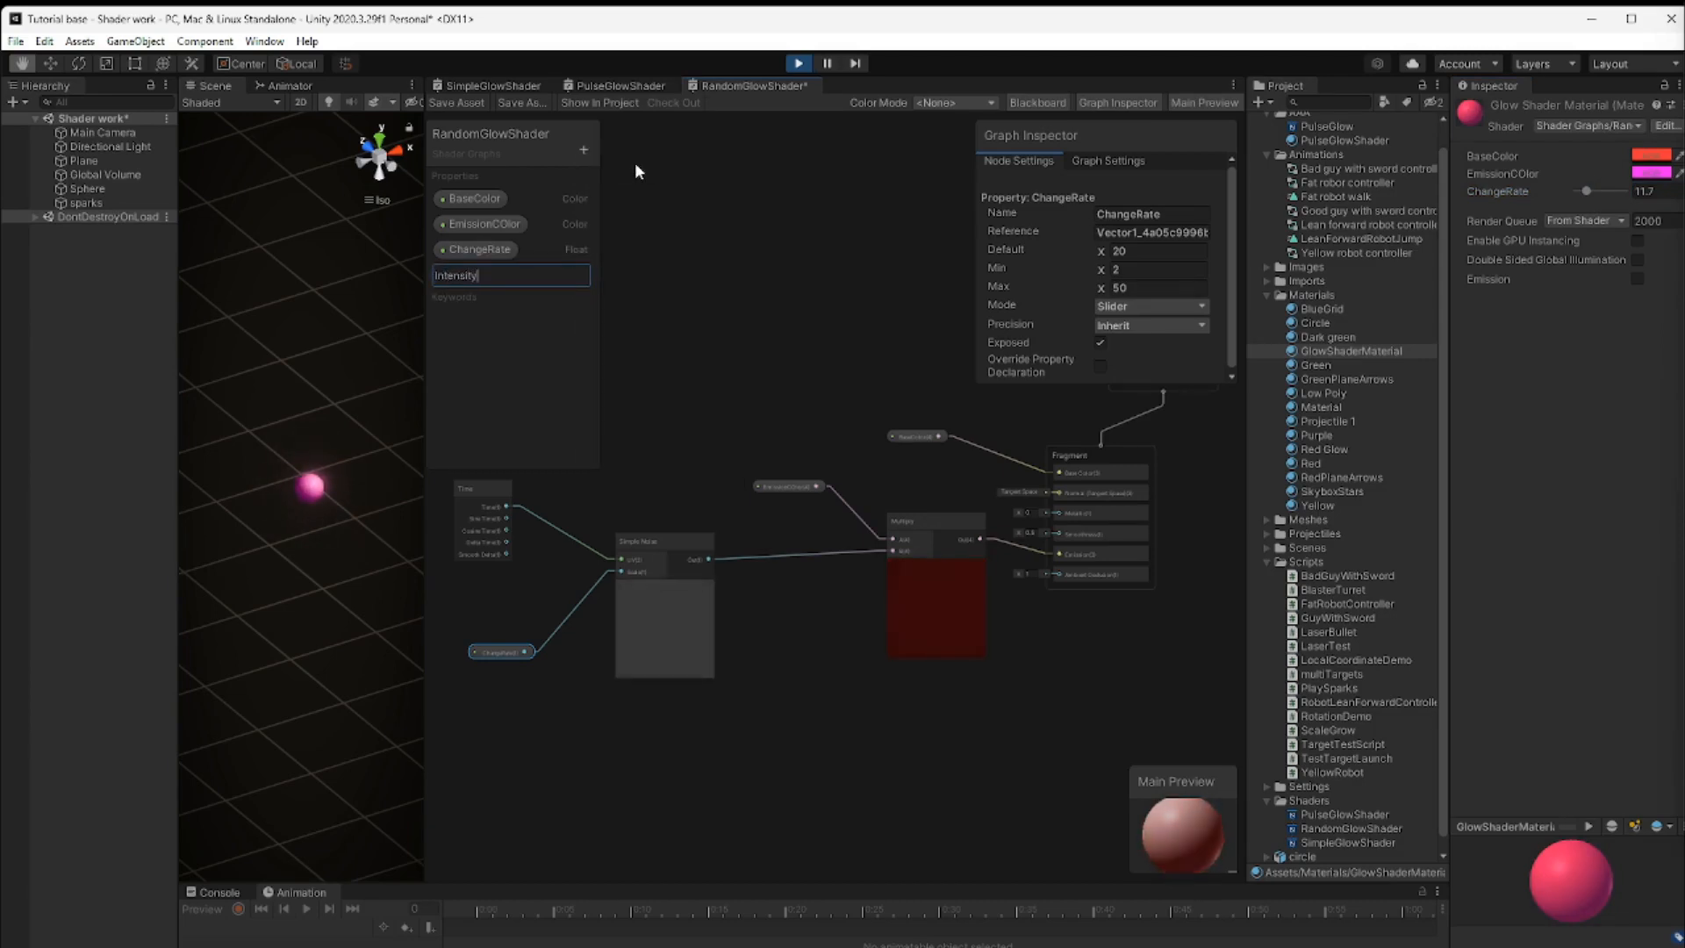
pyautogui.press('Return')
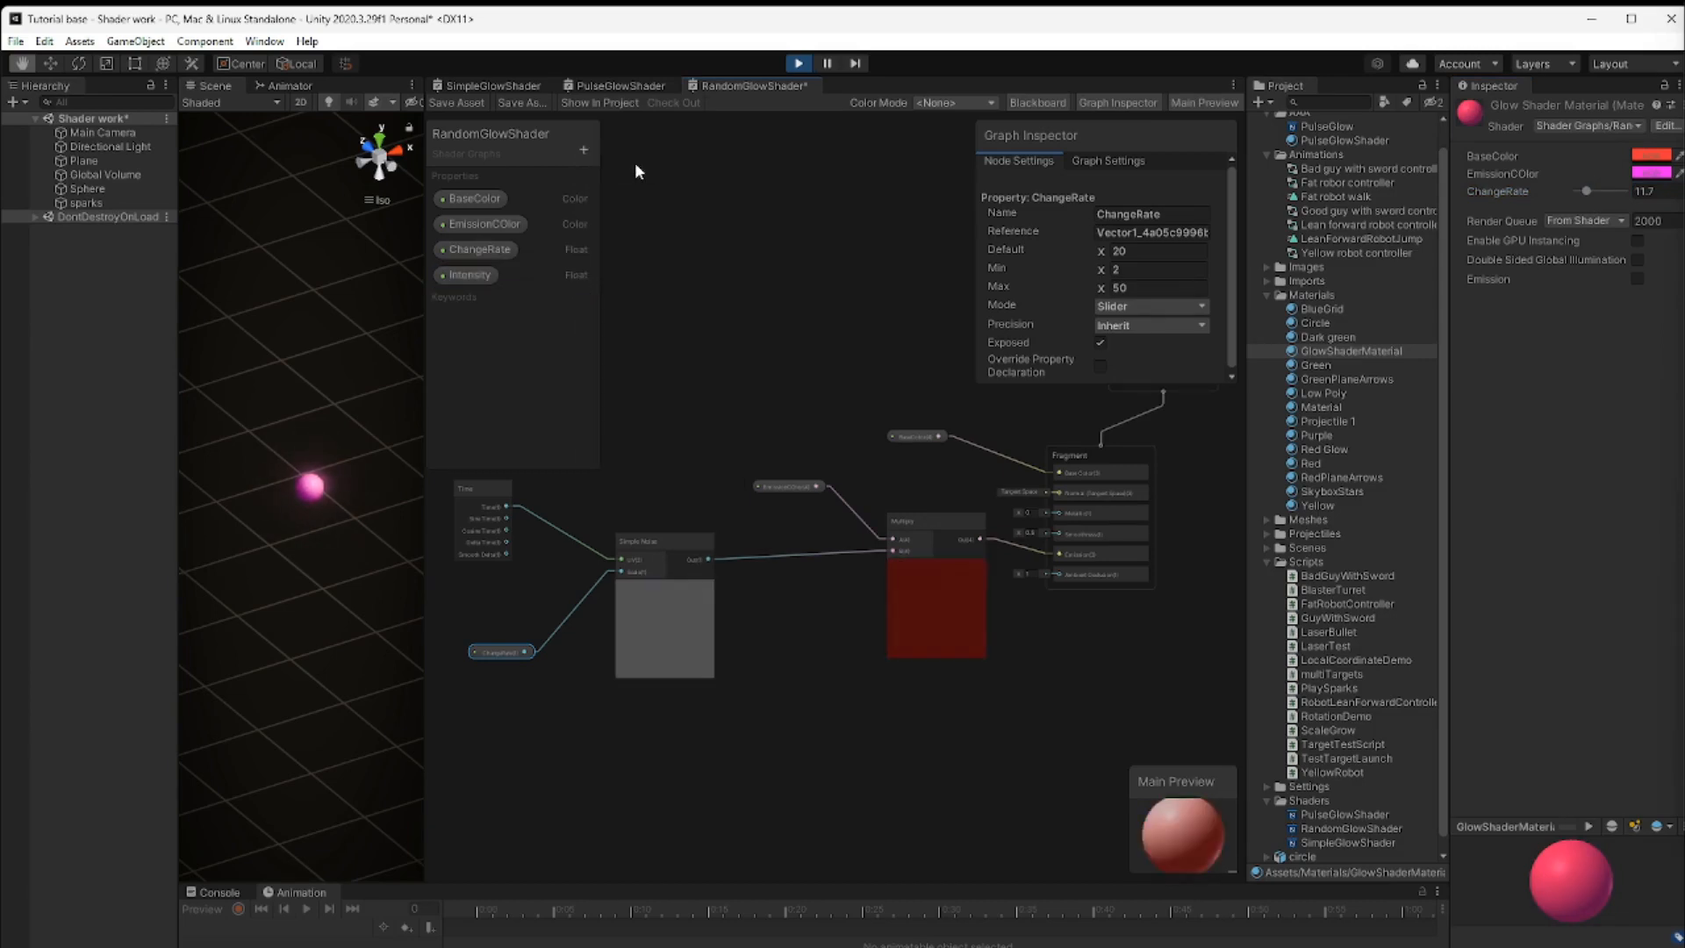
pyautogui.click(468, 274)
pyautogui.moveTo(469, 271); pyautogui.dragTo(797, 750)
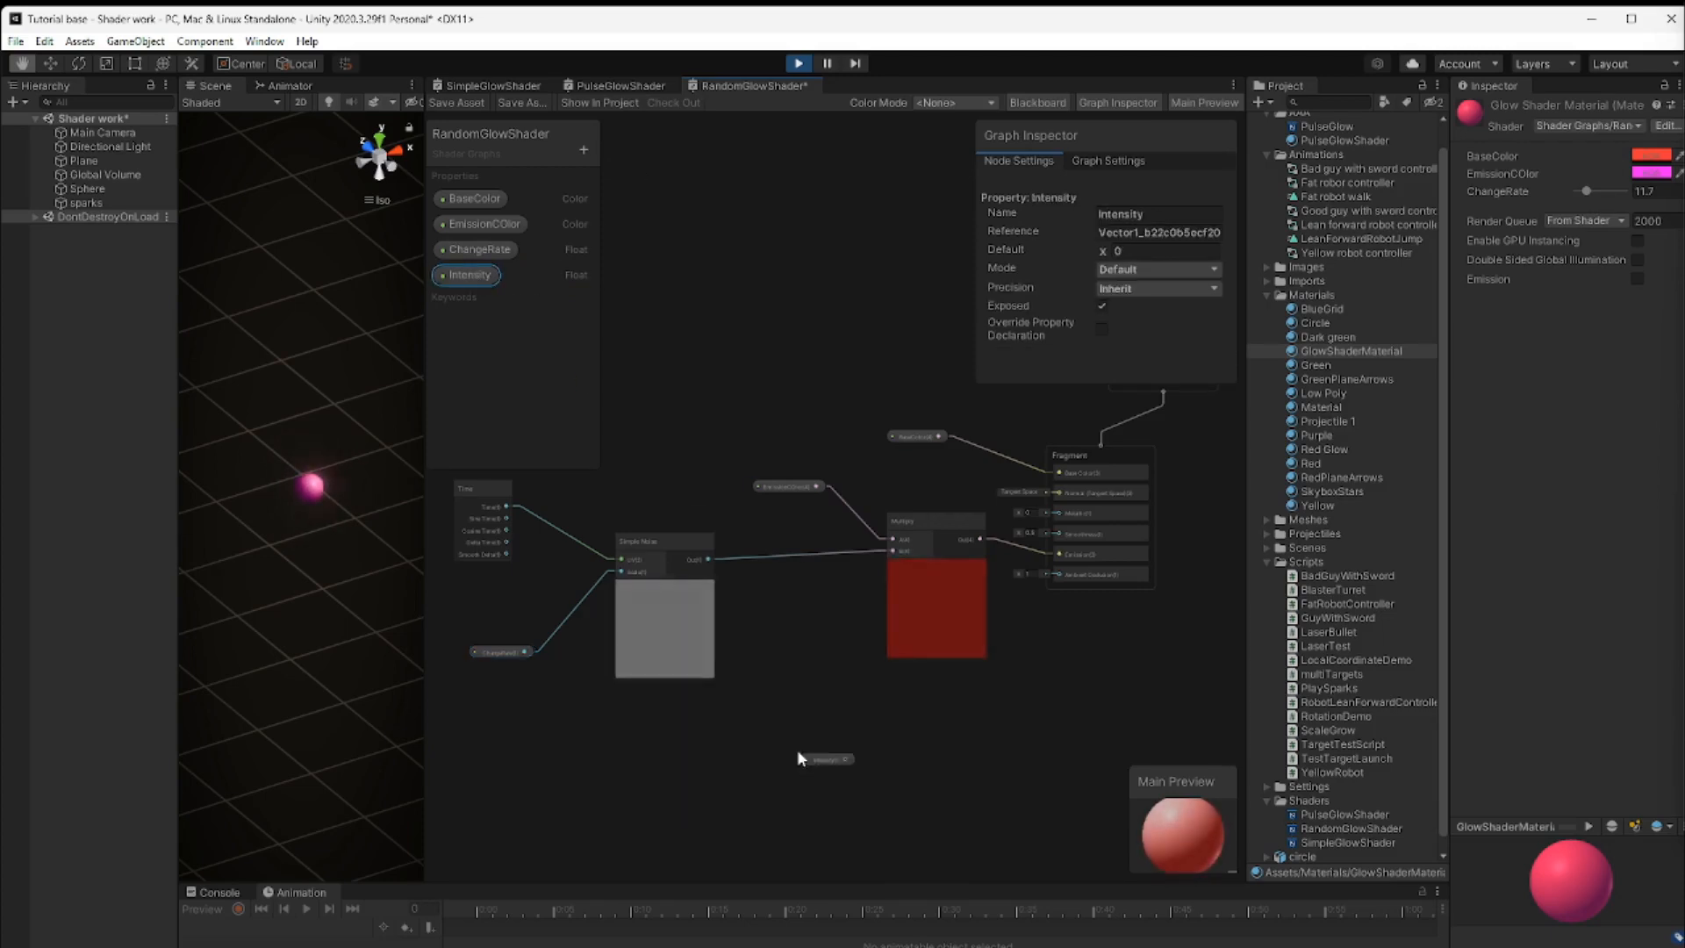
# Set the Intensity property to Slider mode with default 1, minimum 1 and maximum 10
pyautogui.click(1174, 269)
pyautogui.click(1173, 312)
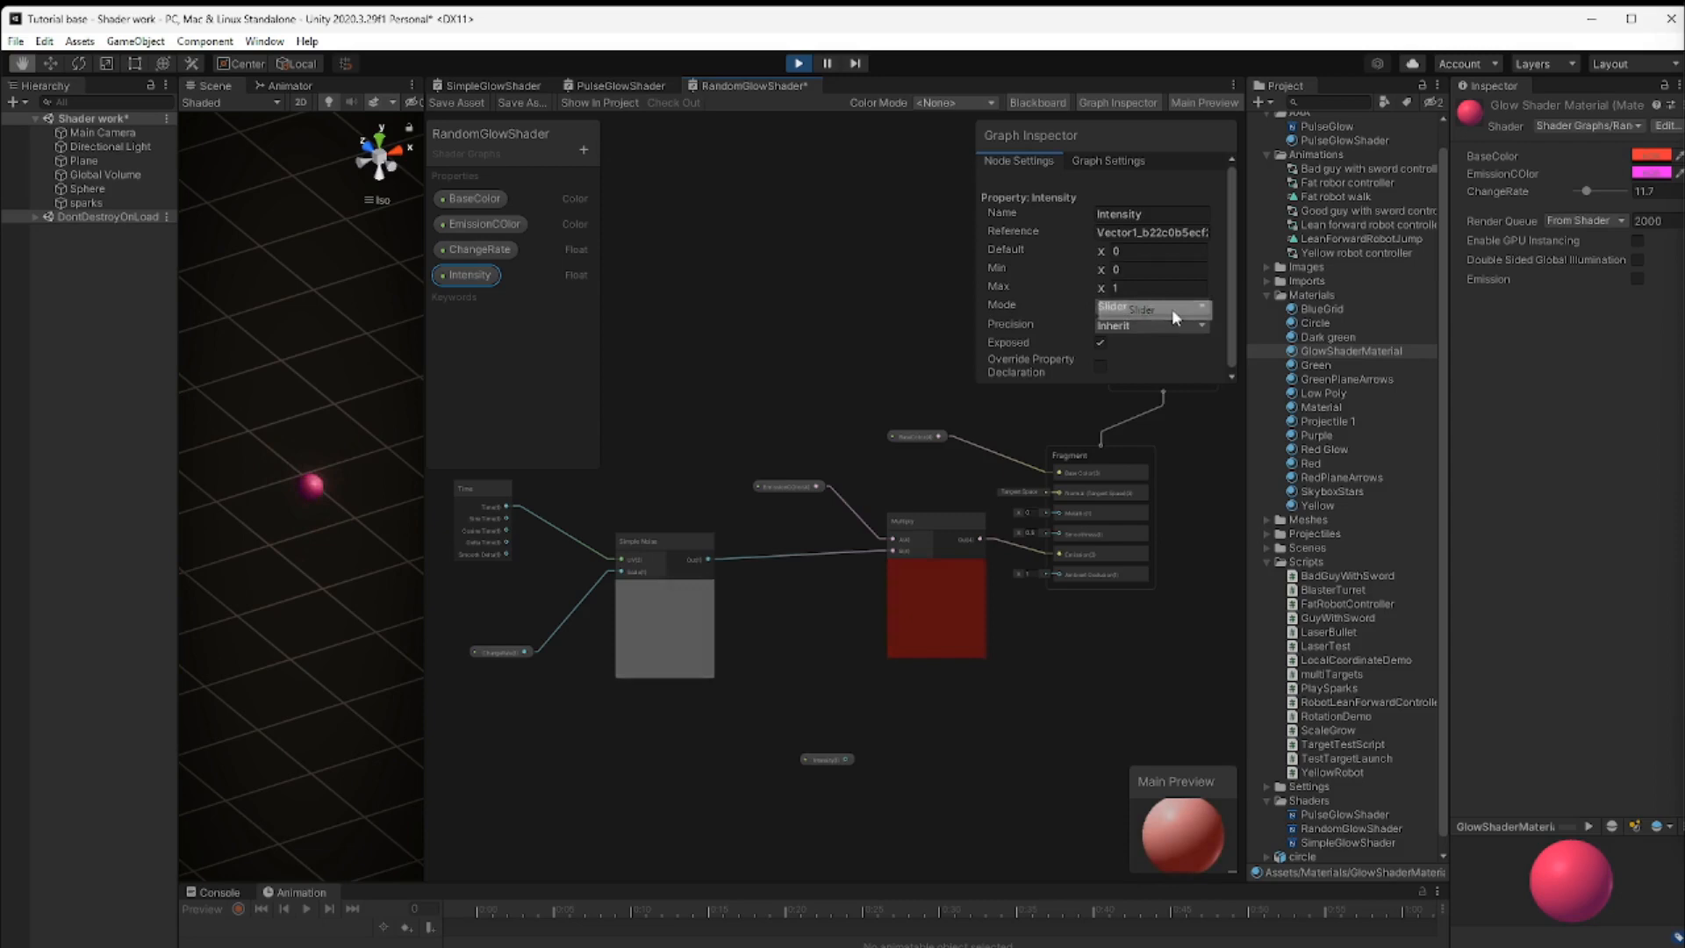
pyautogui.click(1139, 269)
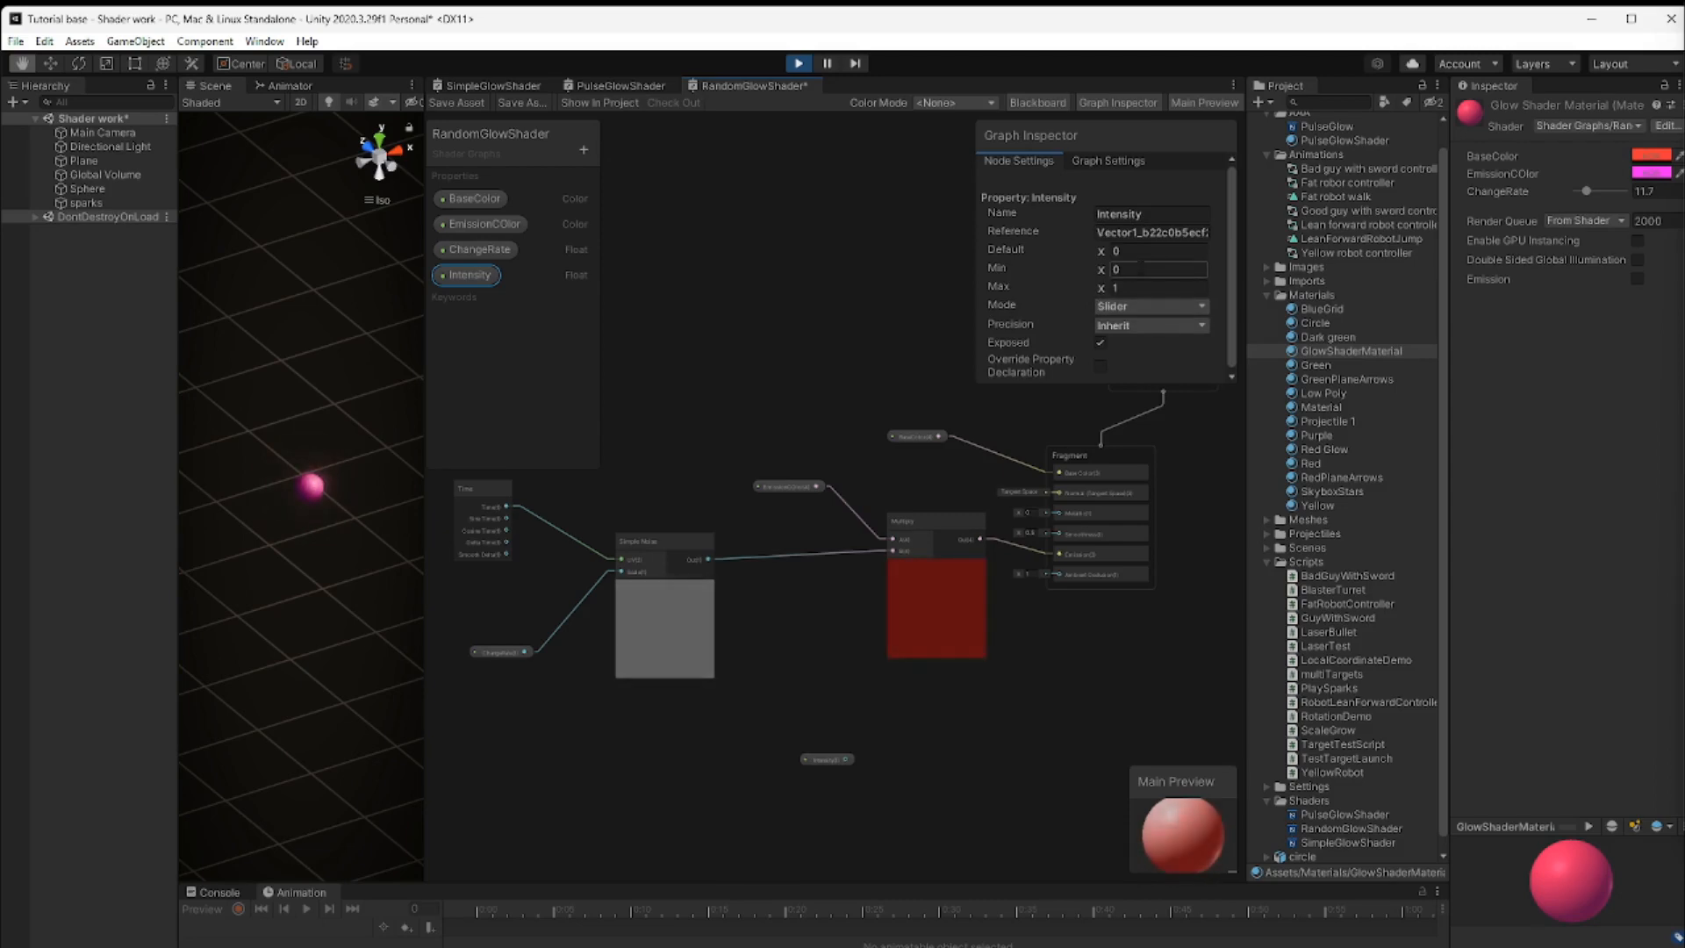
pyautogui.write('1')
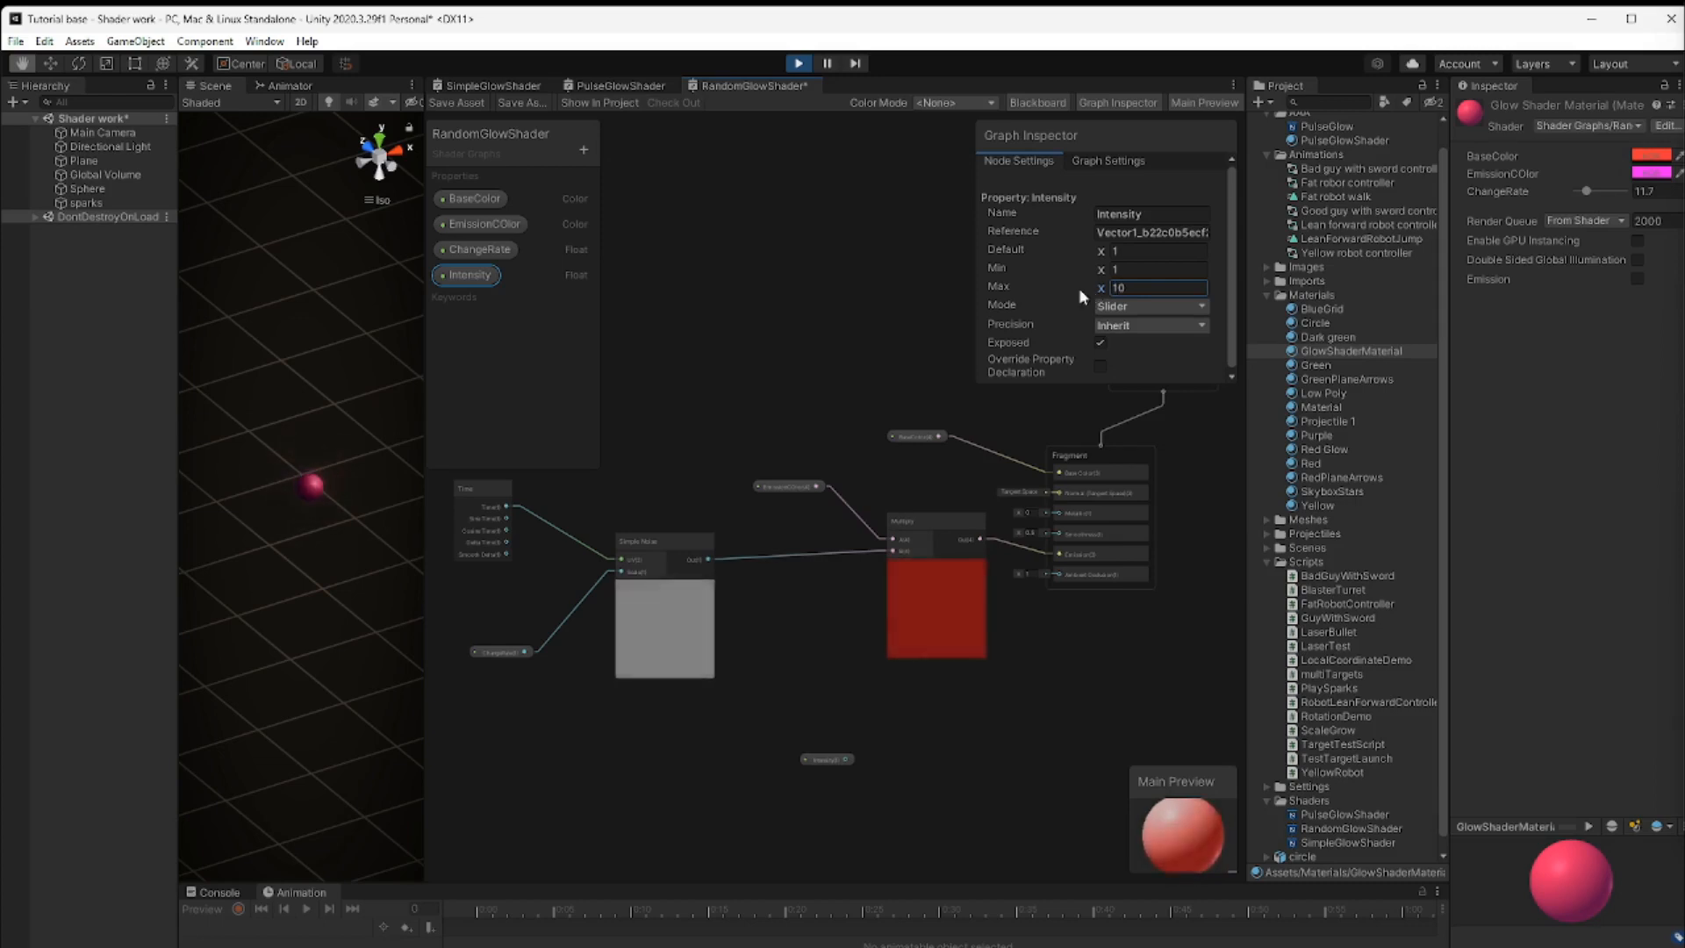
# Add a second Multiply node beside the Intensity node and connect Intensity to its B input
pyautogui.moveTo(825, 757); pyautogui.dragTo(734, 778)
pyautogui.rightClick(808, 708)
pyautogui.click(872, 723)
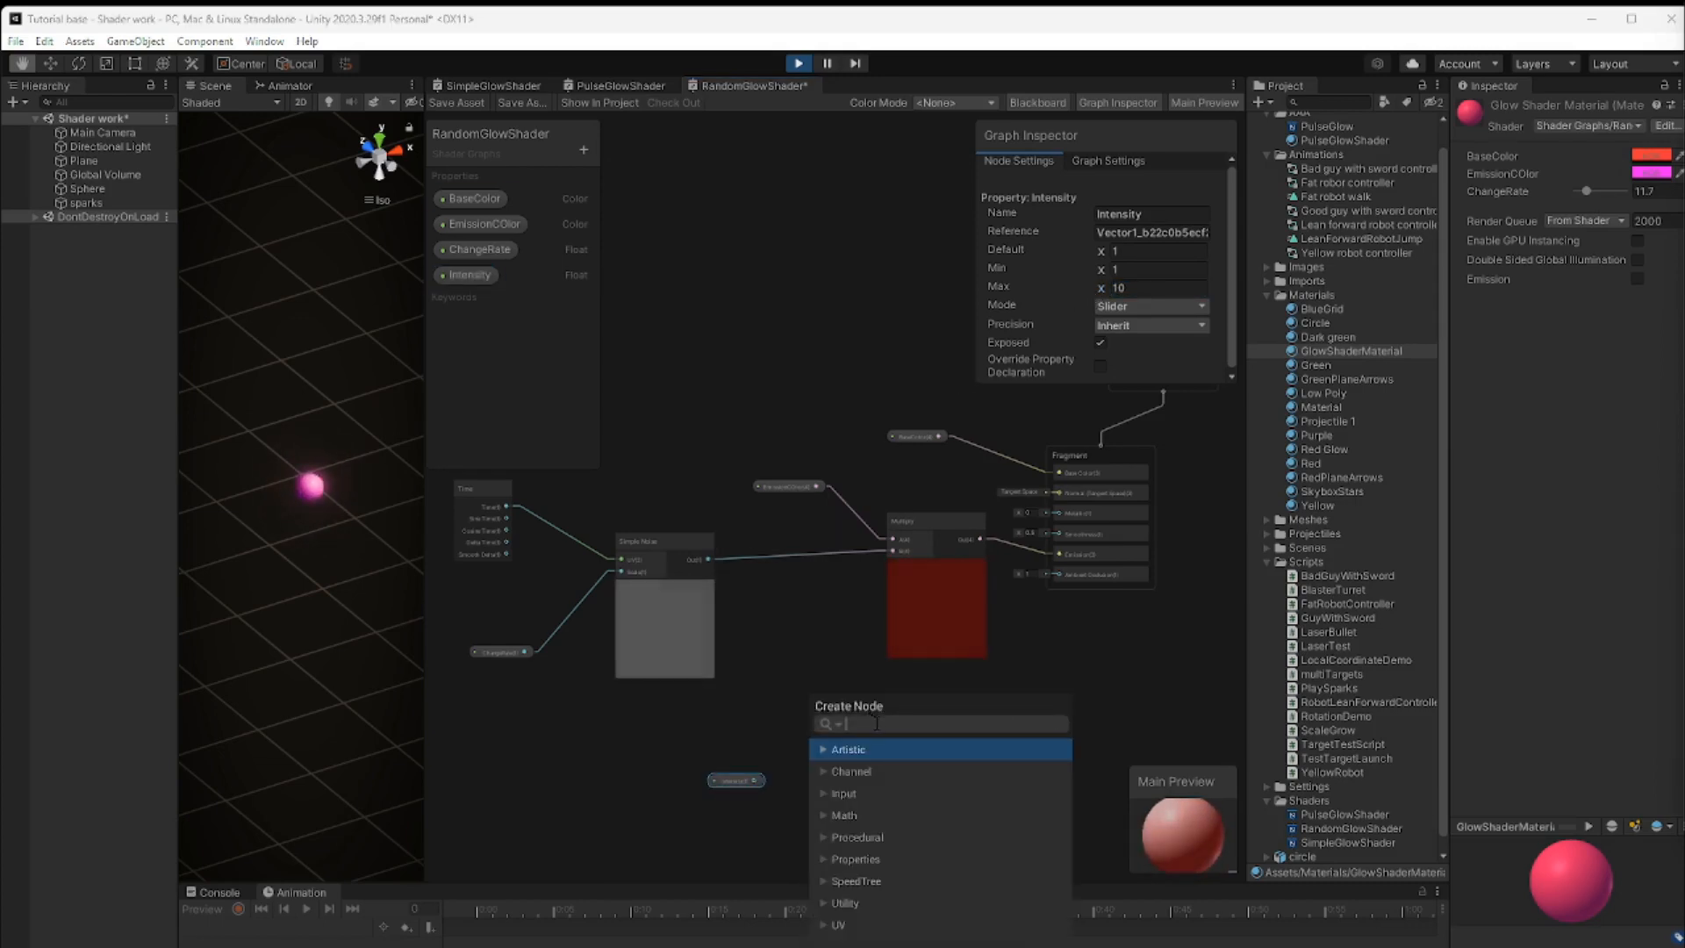
pyautogui.click(821, 815)
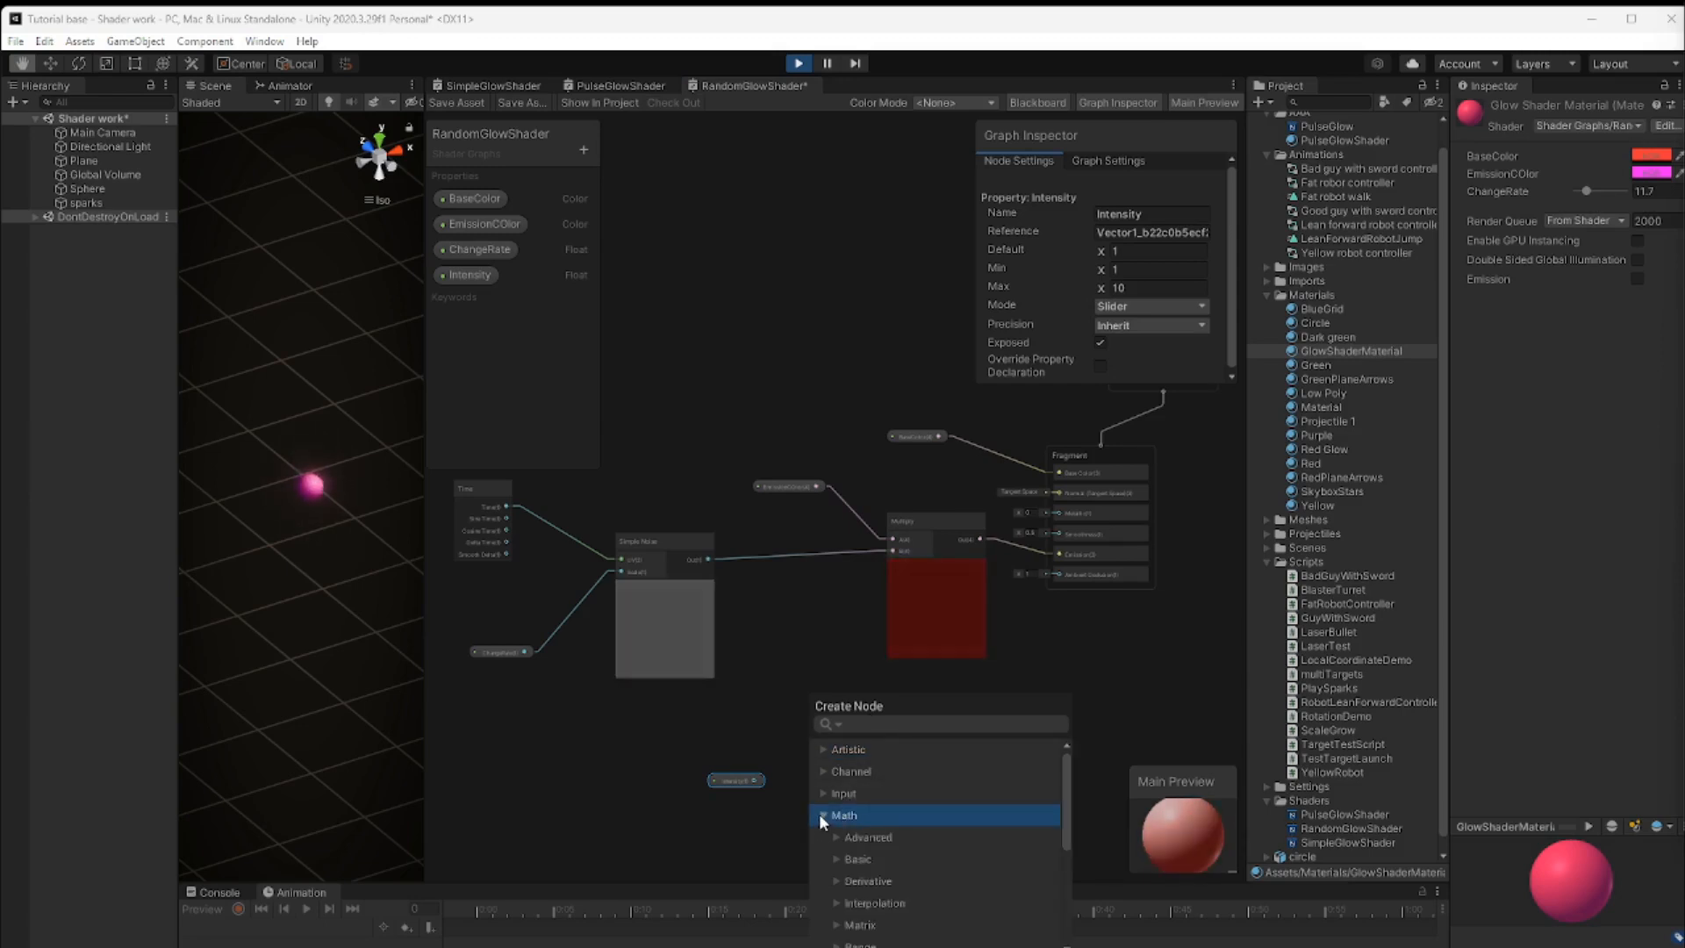
pyautogui.click(835, 861)
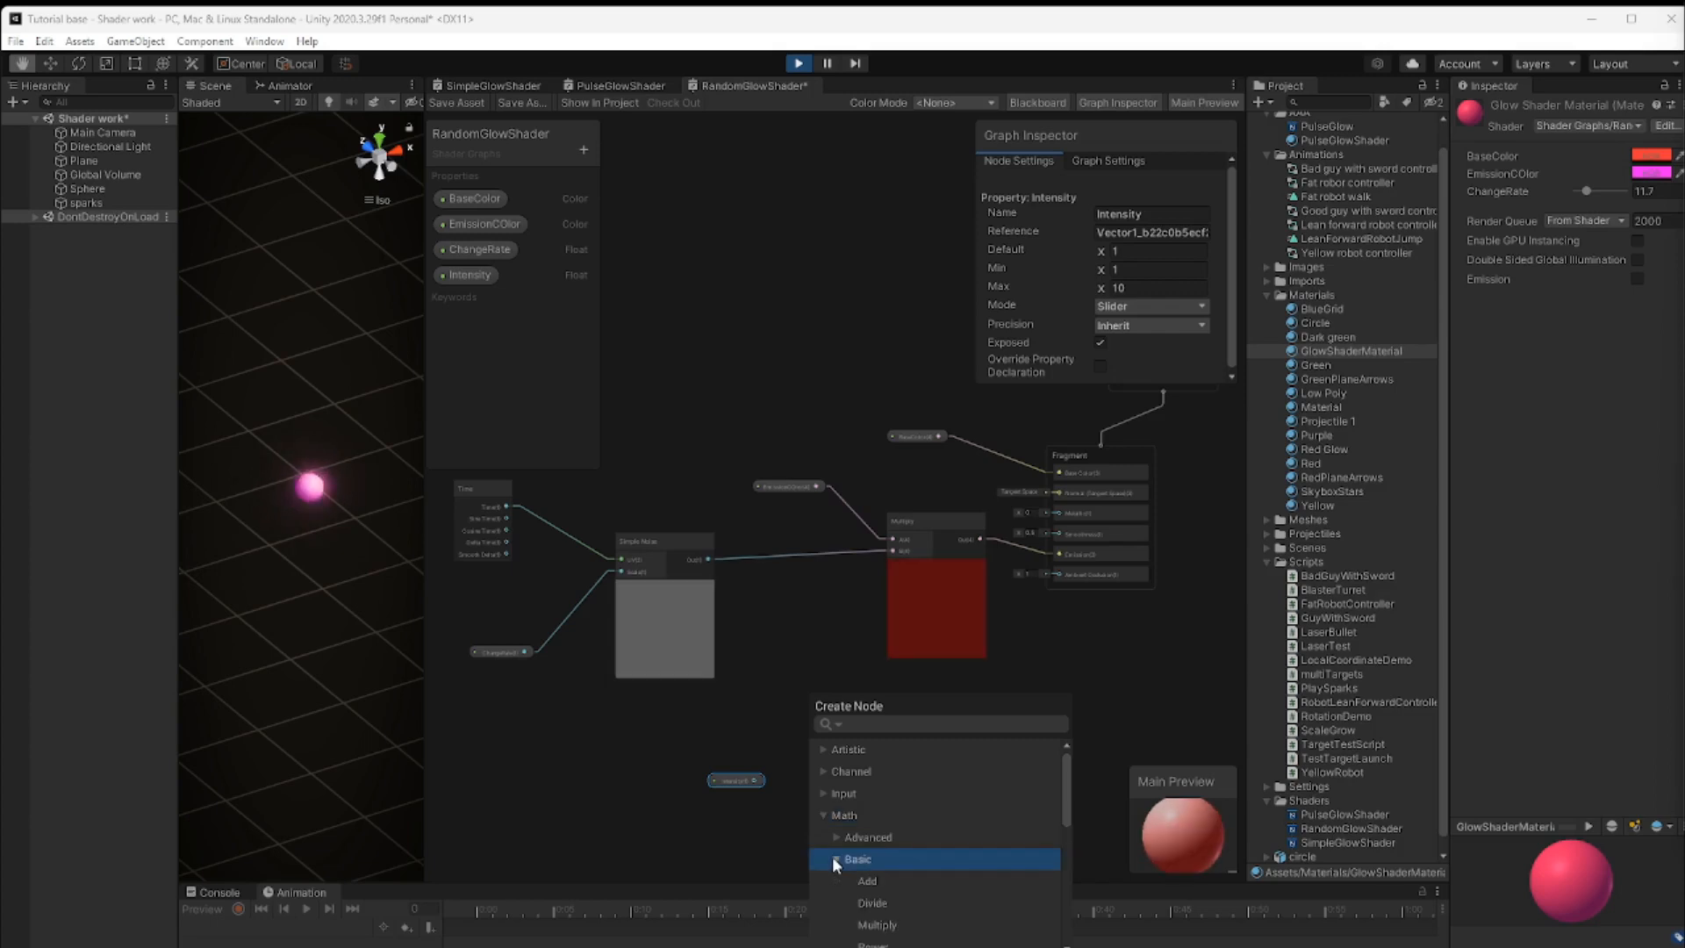
pyautogui.click(888, 929)
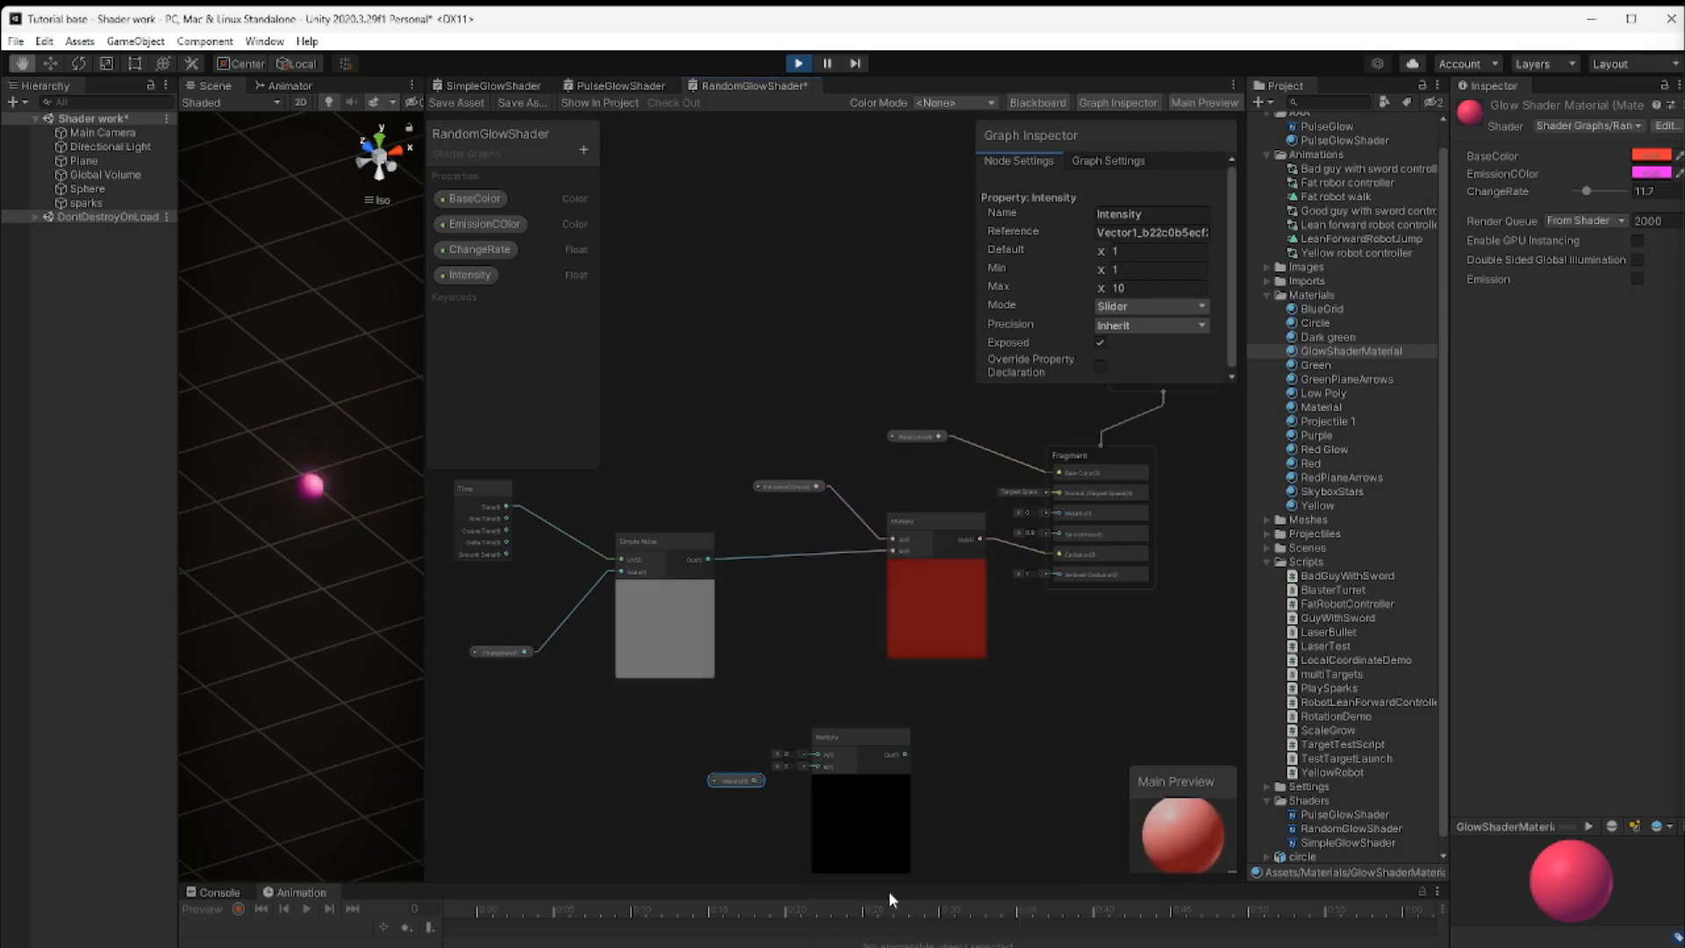
pyautogui.moveTo(851, 735); pyautogui.dragTo(869, 735)
pyautogui.moveTo(735, 780); pyautogui.dragTo(831, 720)
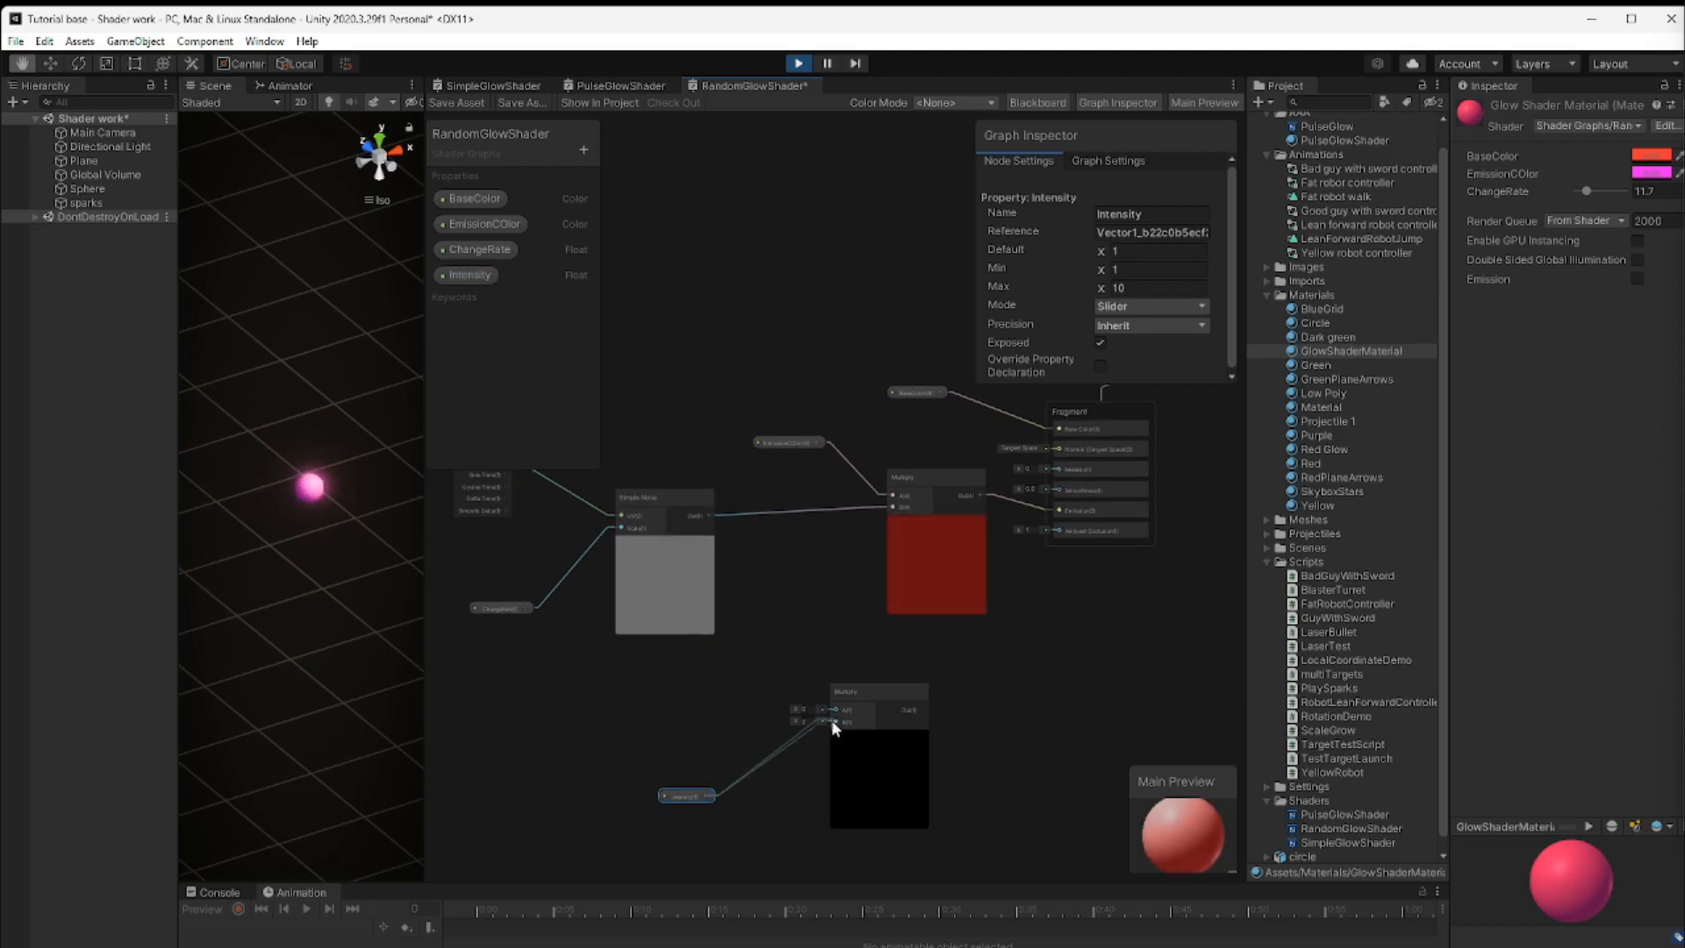
# Replace the direct noise link by routing Simple Noise through the new Multiply's A input into the emission Multiply's B input
pyautogui.click(820, 508)
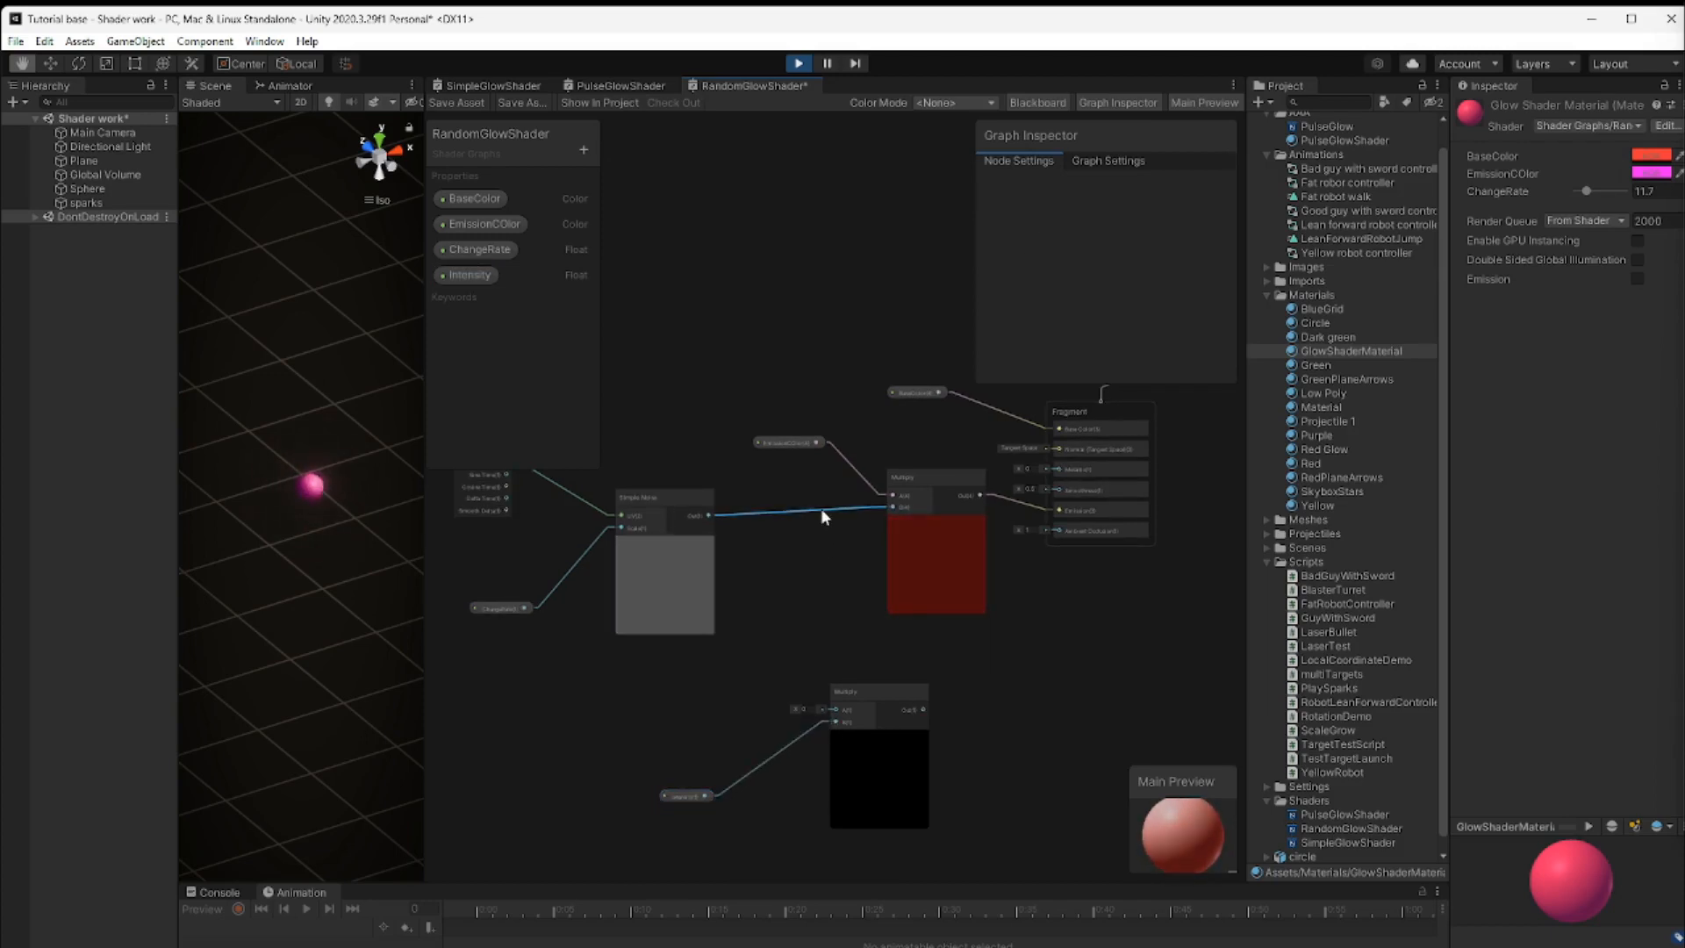
pyautogui.press('Delete')
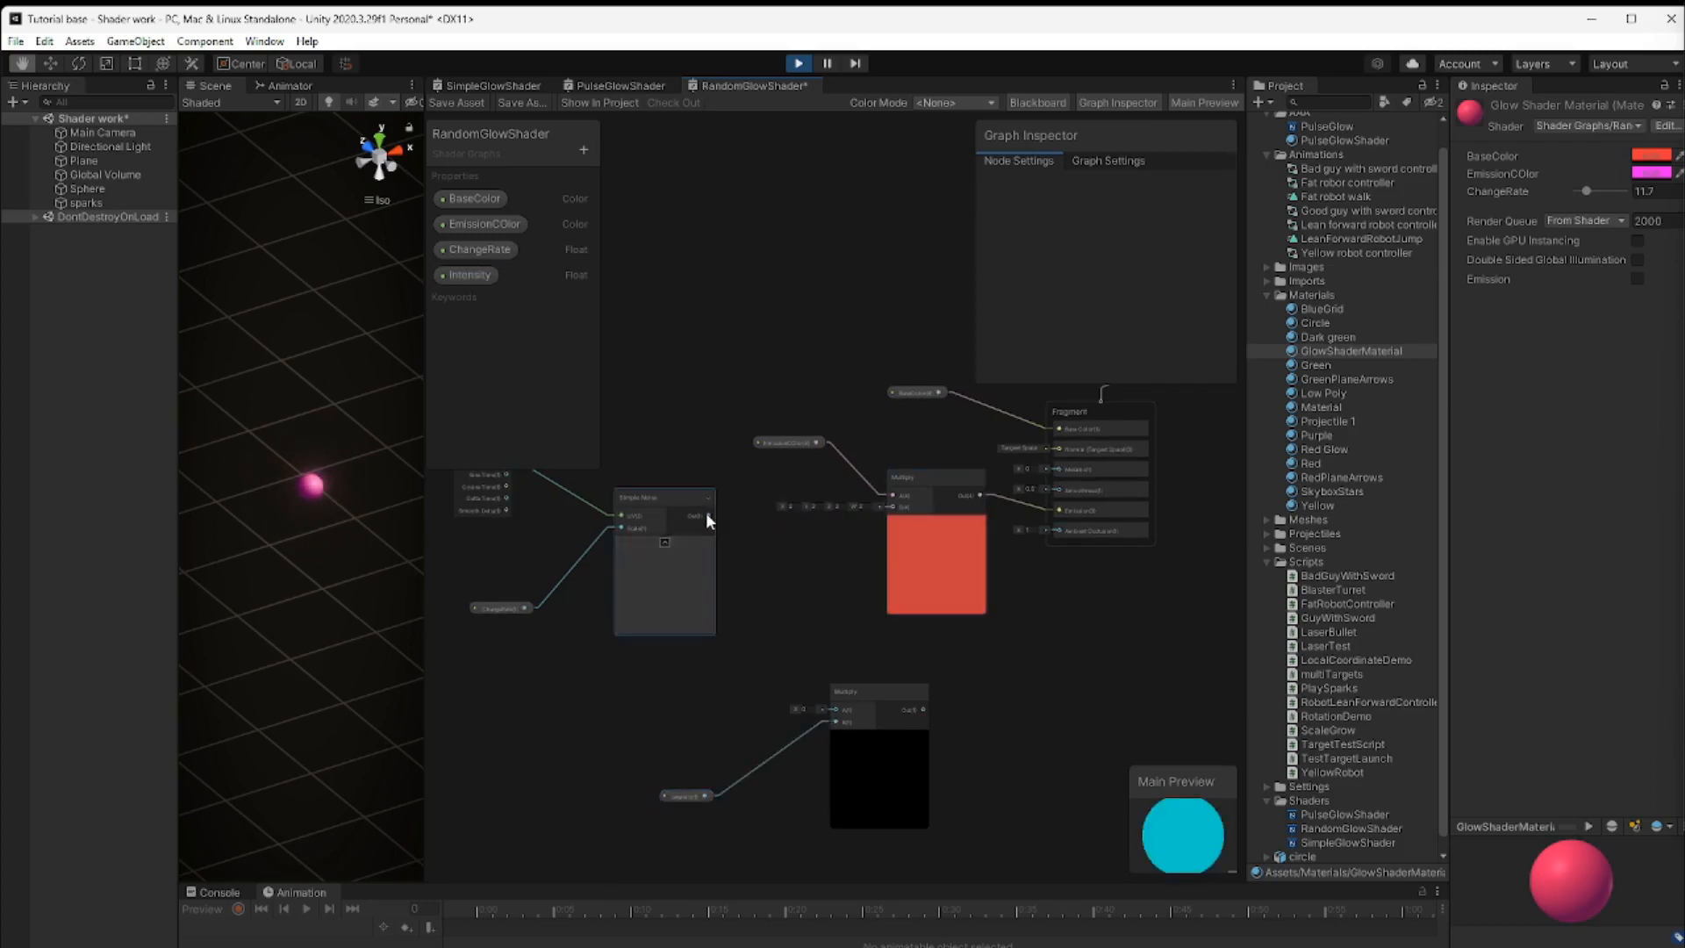
pyautogui.moveTo(708, 516); pyautogui.dragTo(898, 506)
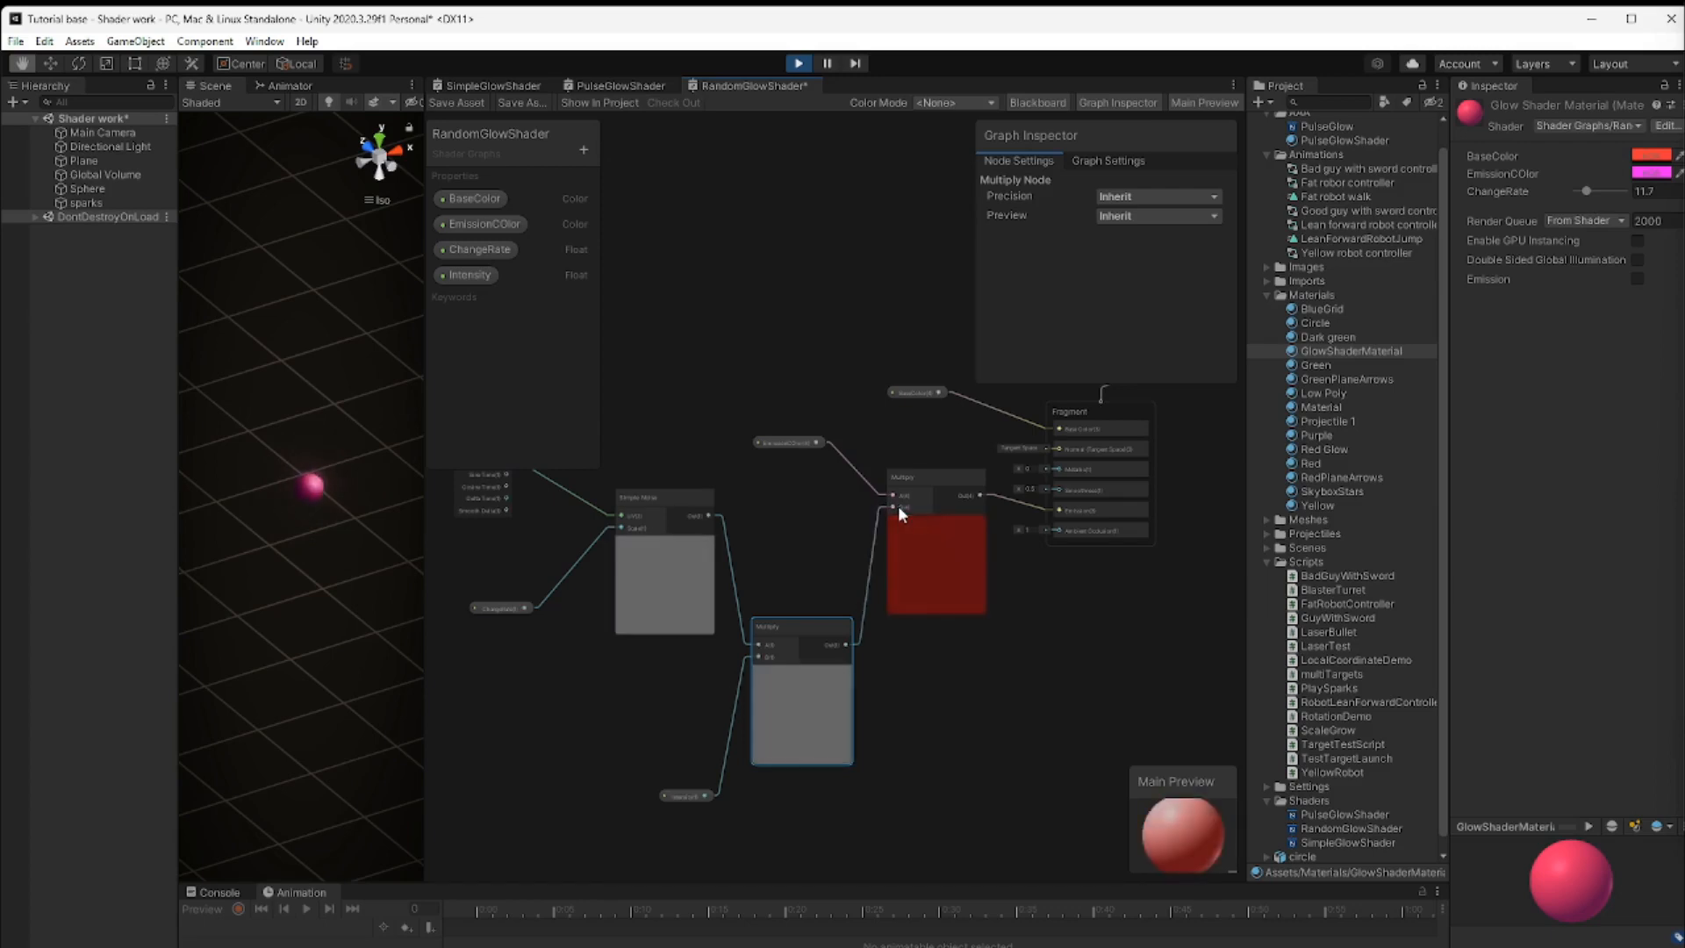
# Save the shader graph and set GlowShaderMaterial's Intensity to 2
pyautogui.click(446, 102)
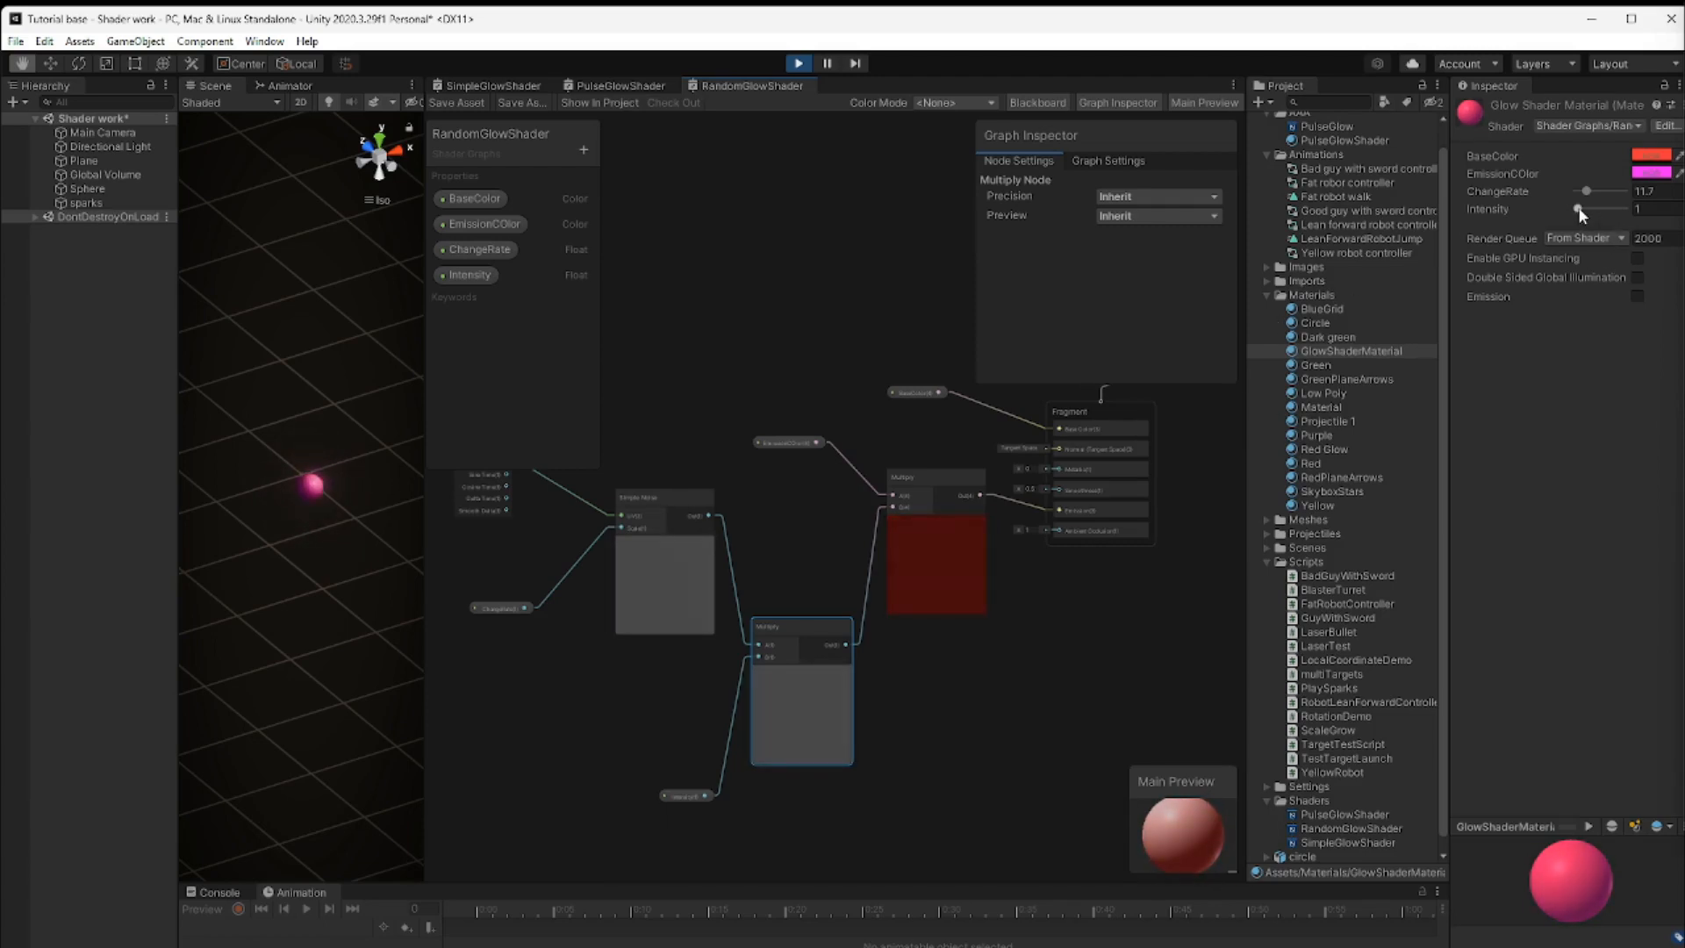
pyautogui.moveTo(1579, 210); pyautogui.dragTo(1586, 209)
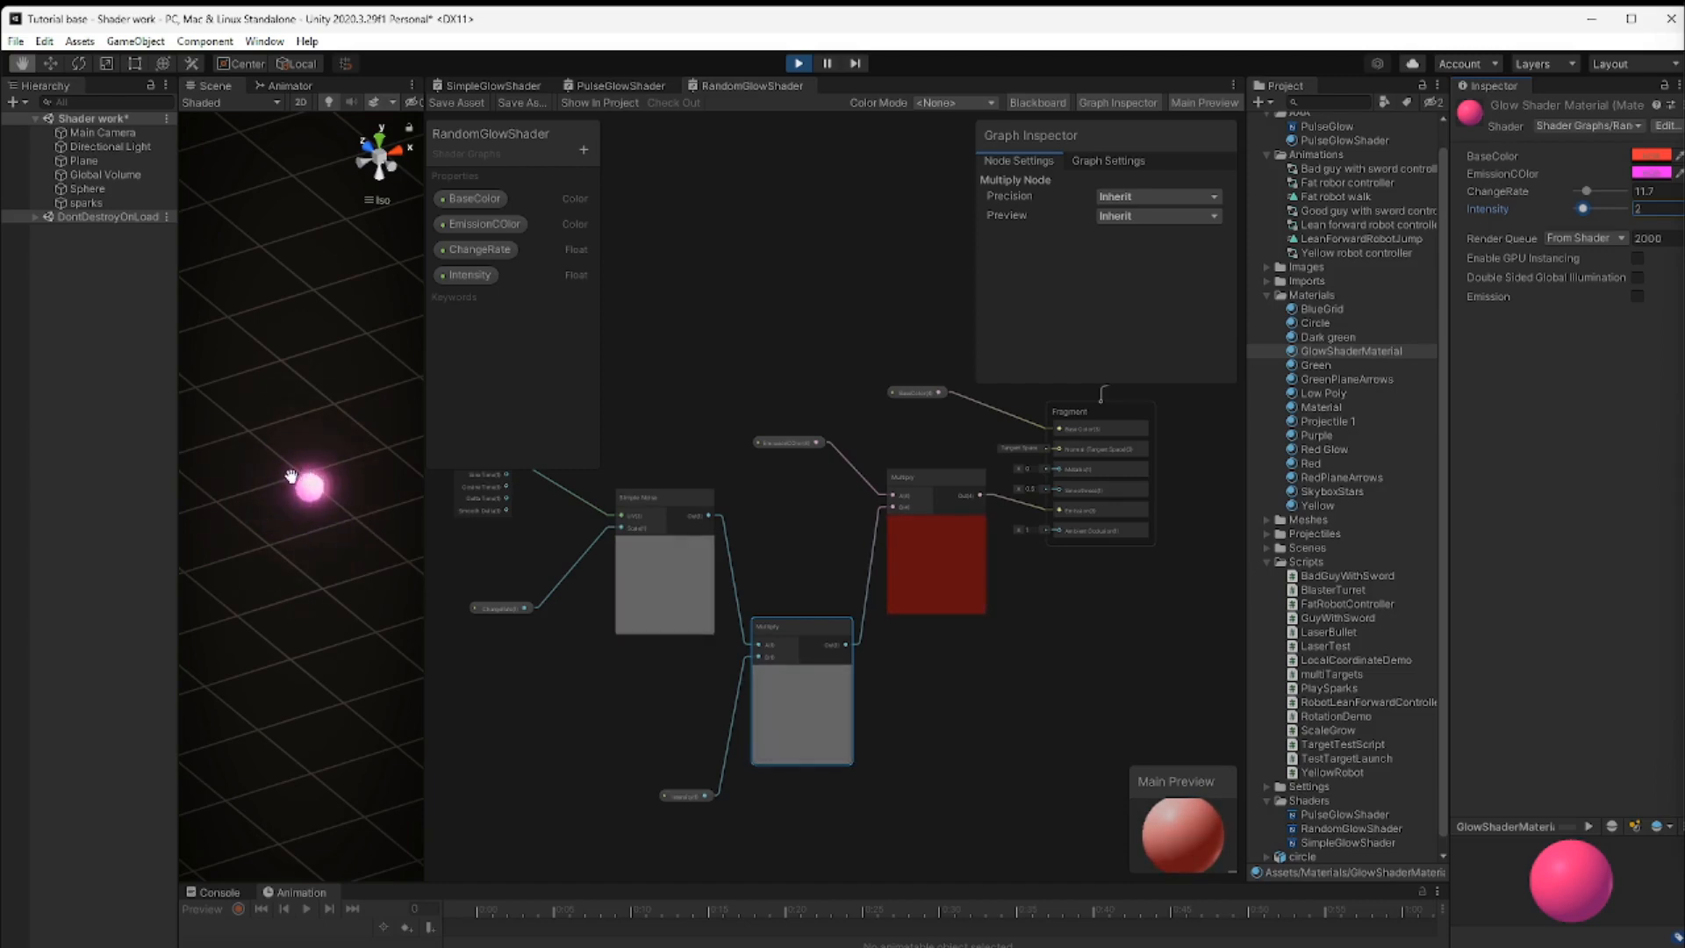
# Turn the Main Camera's Post Processing off and back on to compare the glow
pyautogui.click(99, 132)
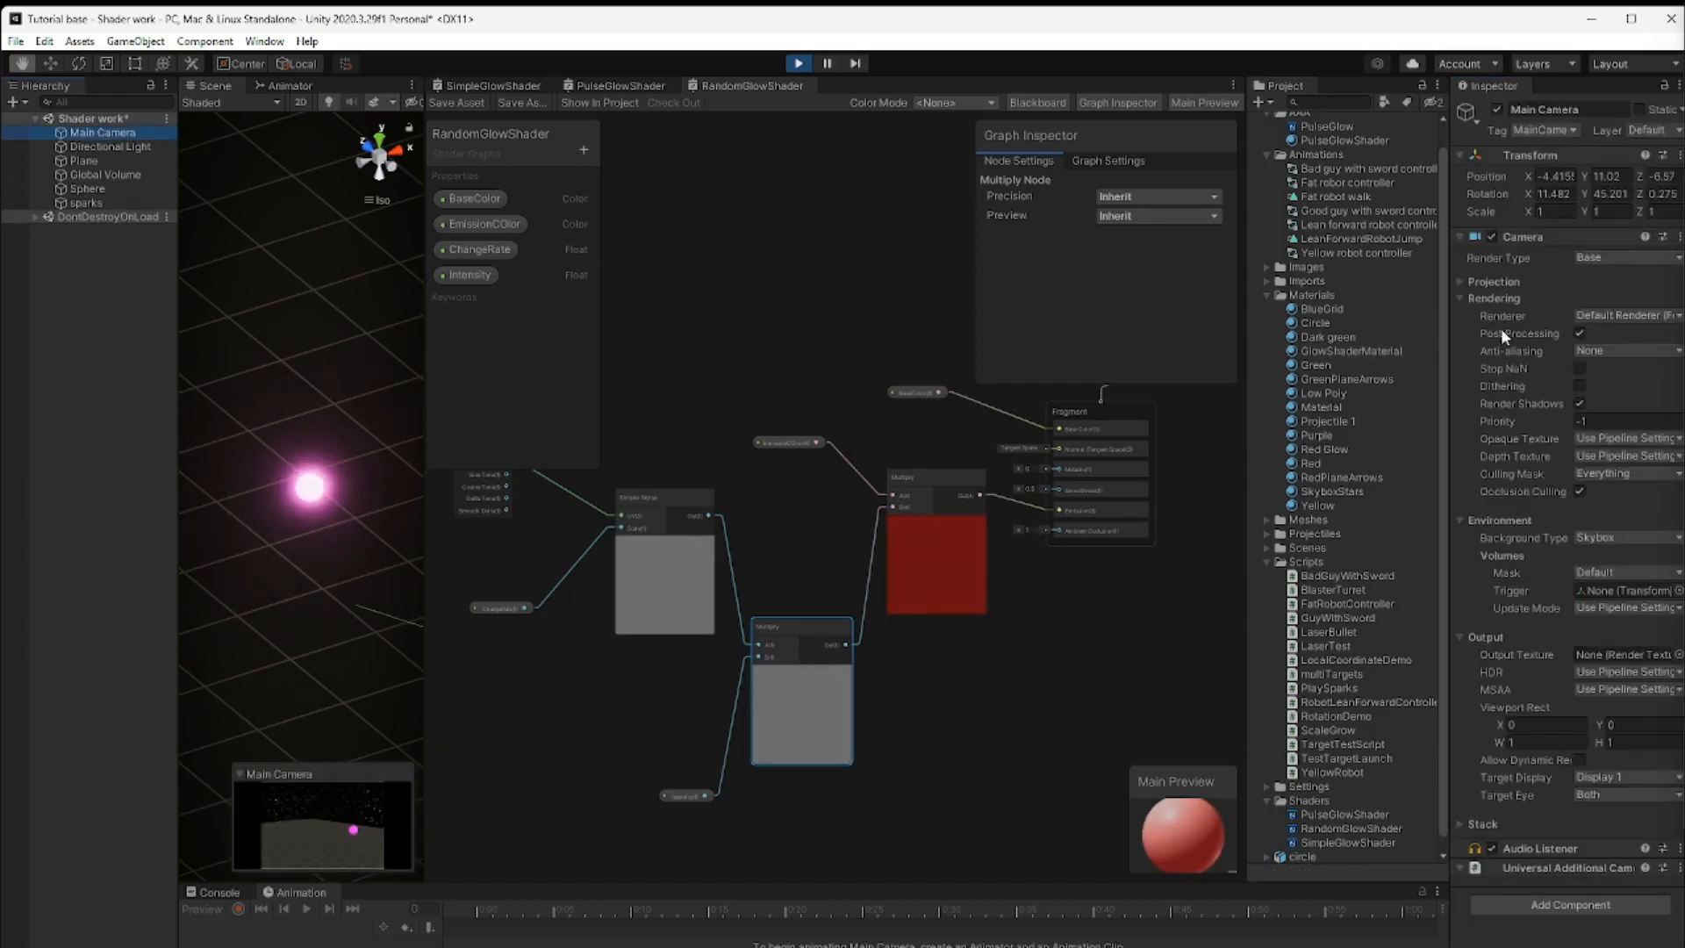
pyautogui.click(1580, 334)
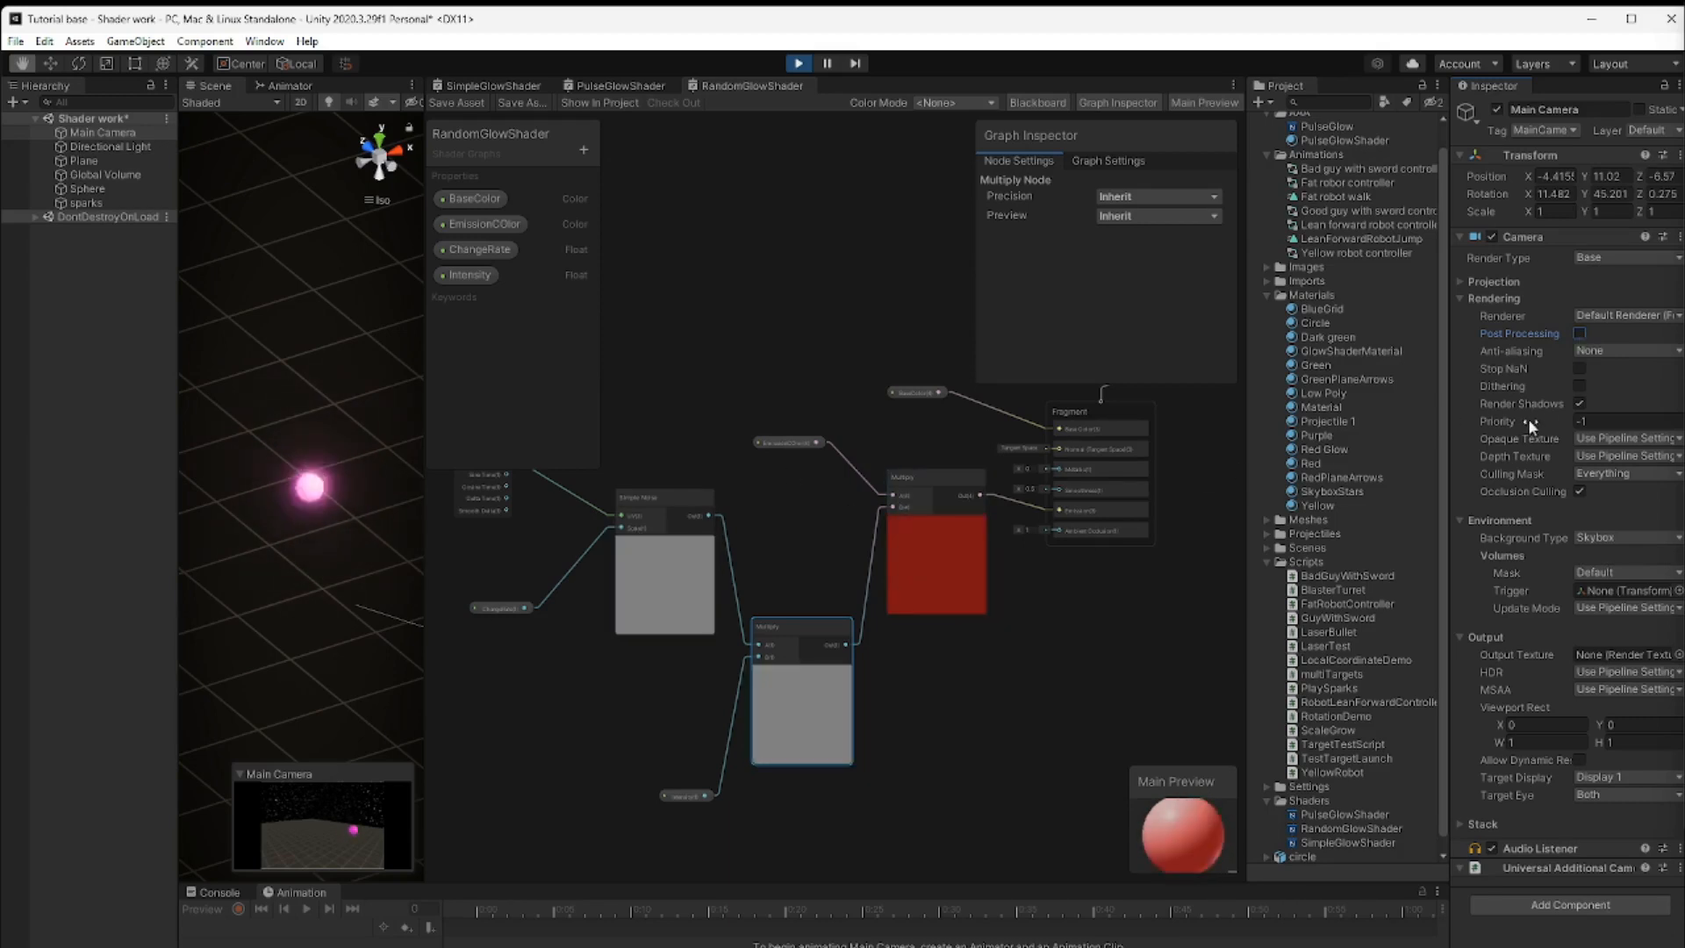
pyautogui.click(1579, 331)
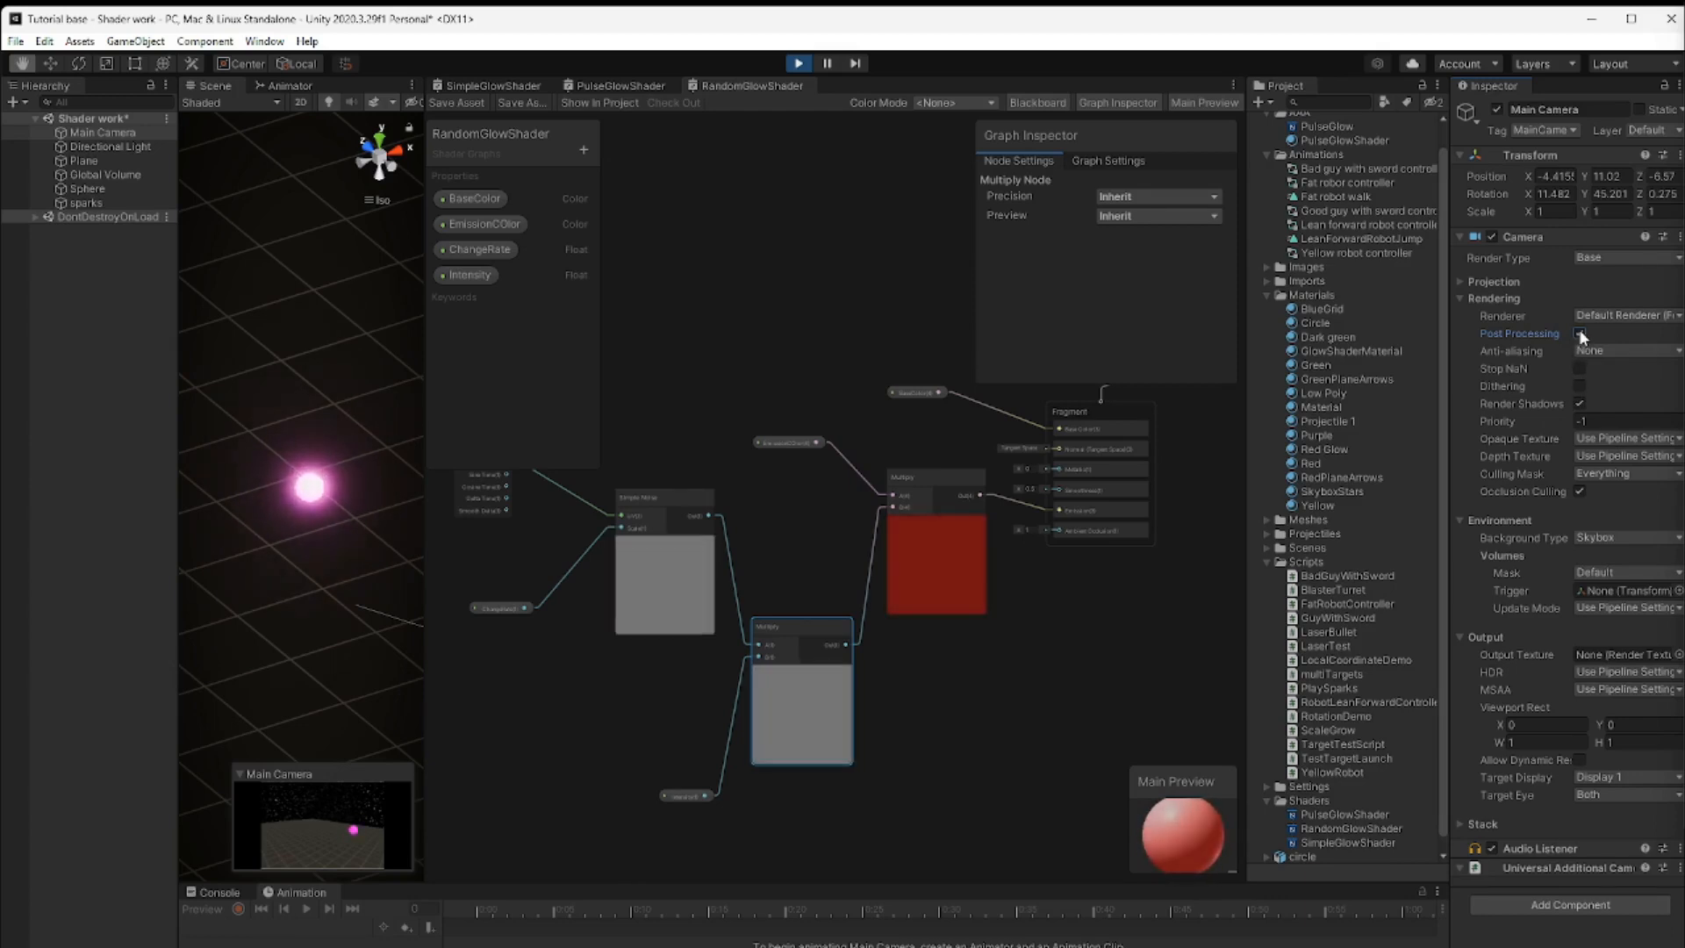